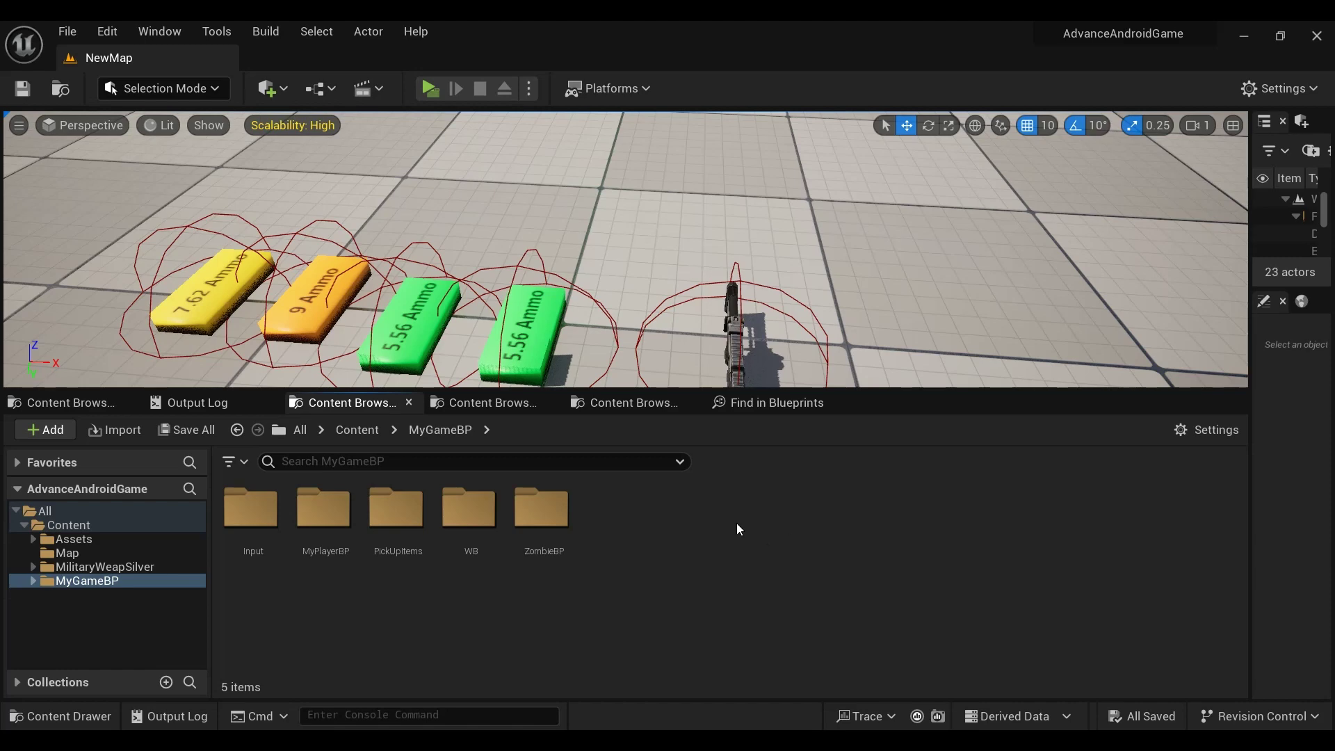
Step: Playtest the level in a new window and pick up the 5.56 Ammo
click(530, 88)
click(592, 156)
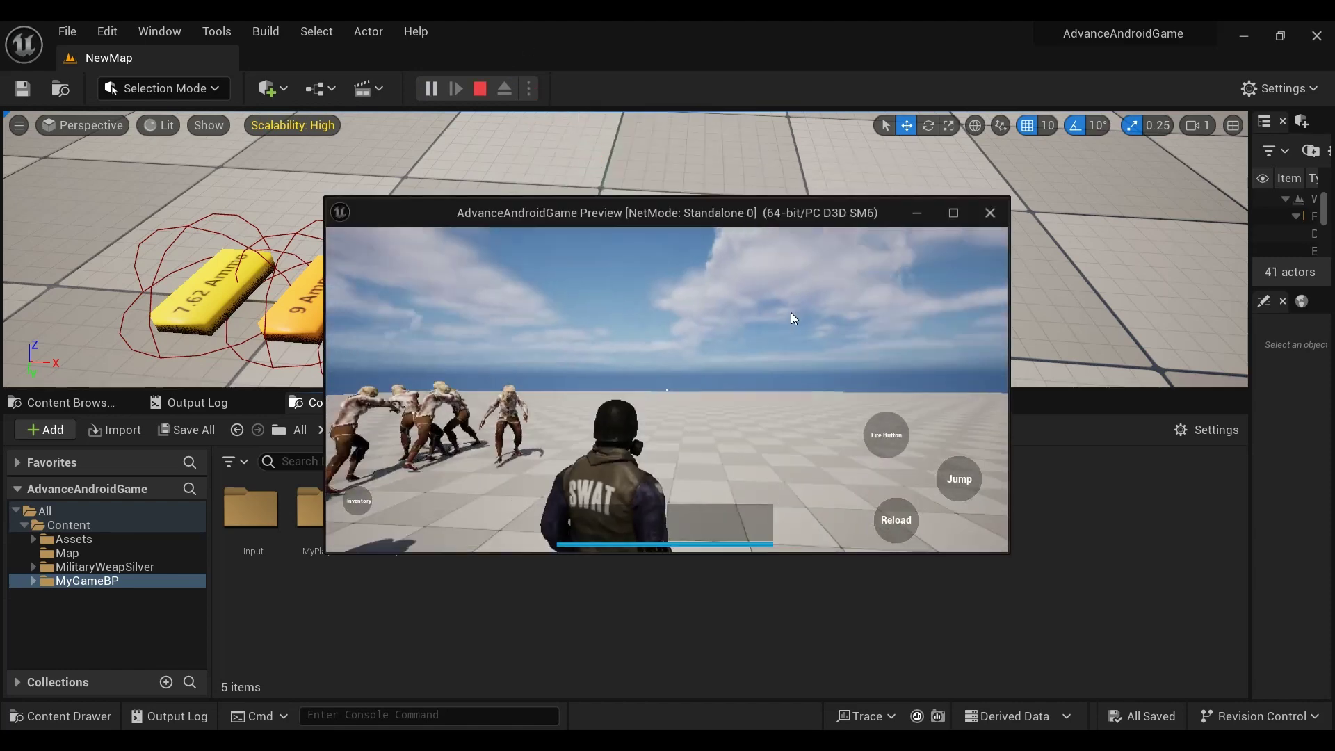
mouse_move(790, 311)
mouse_down()
mouse_move(798, 356)
mouse_move(815, 322)
mouse_up()
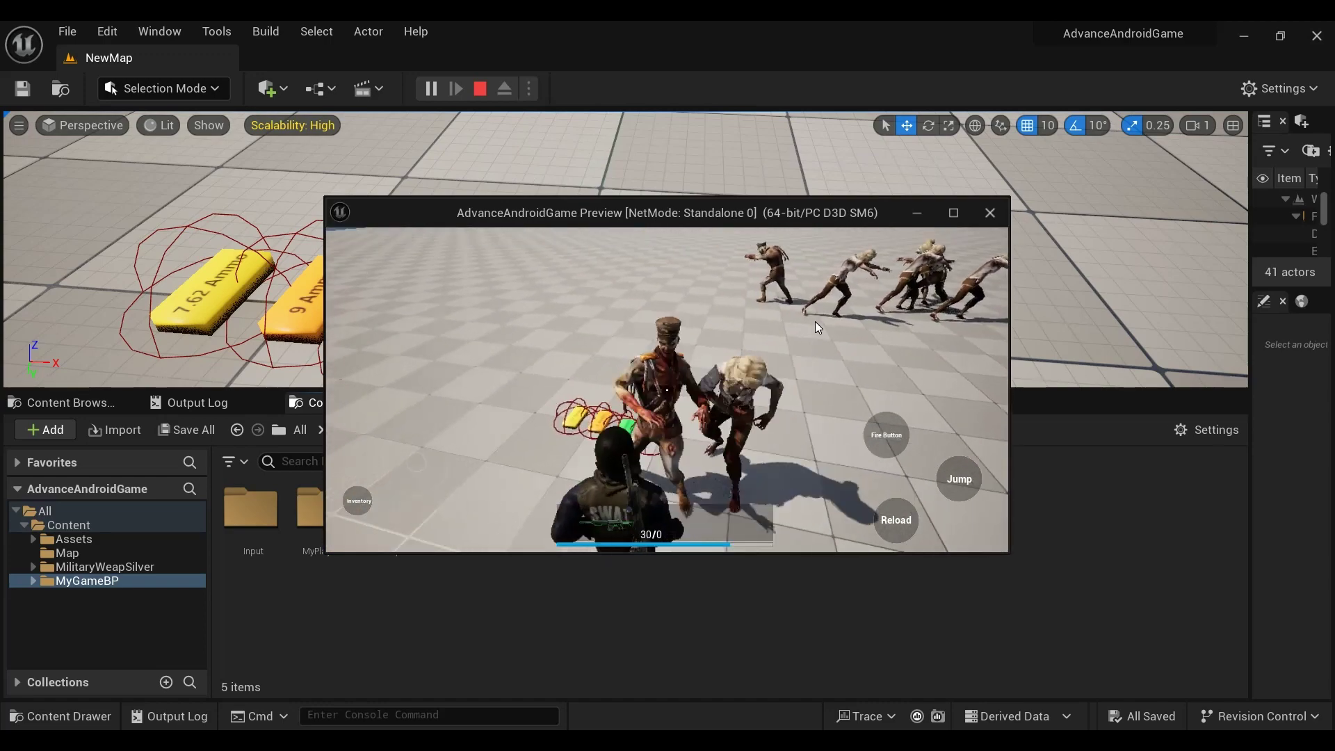
click(953, 212)
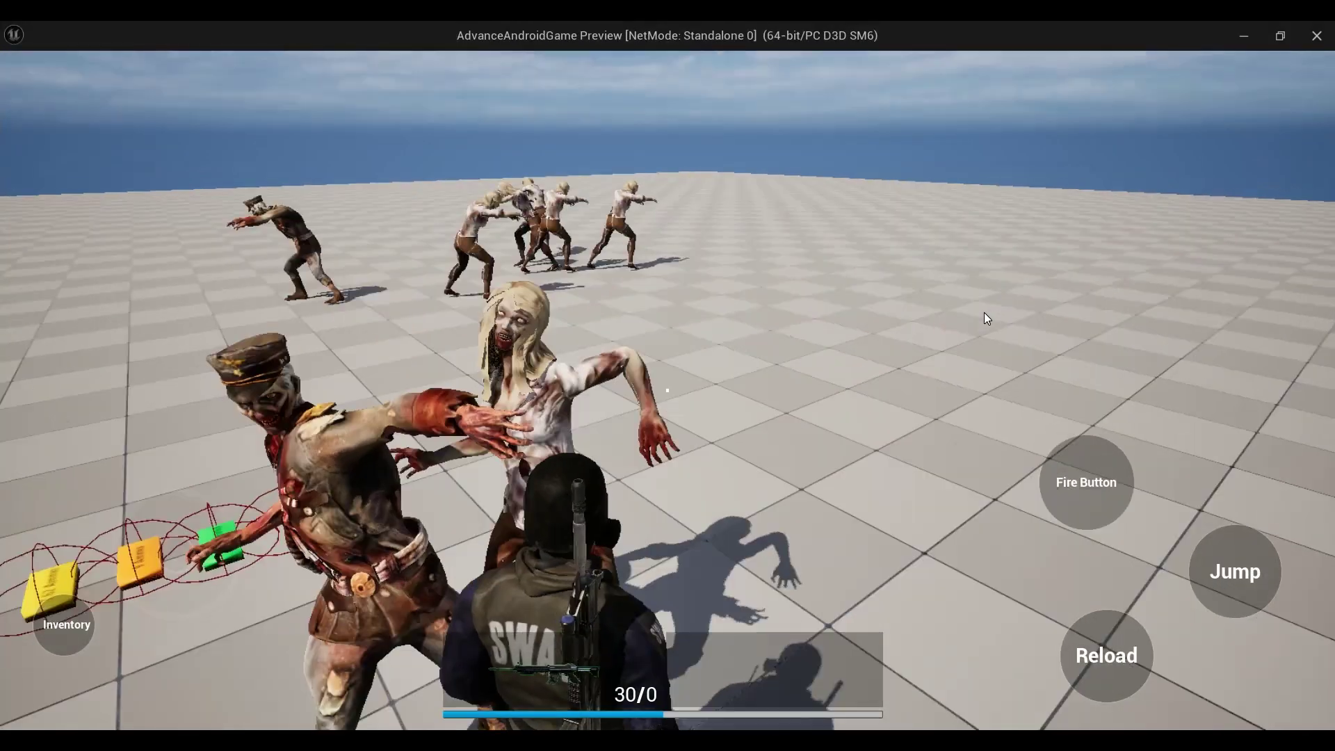
drag(983, 311, 698, 321)
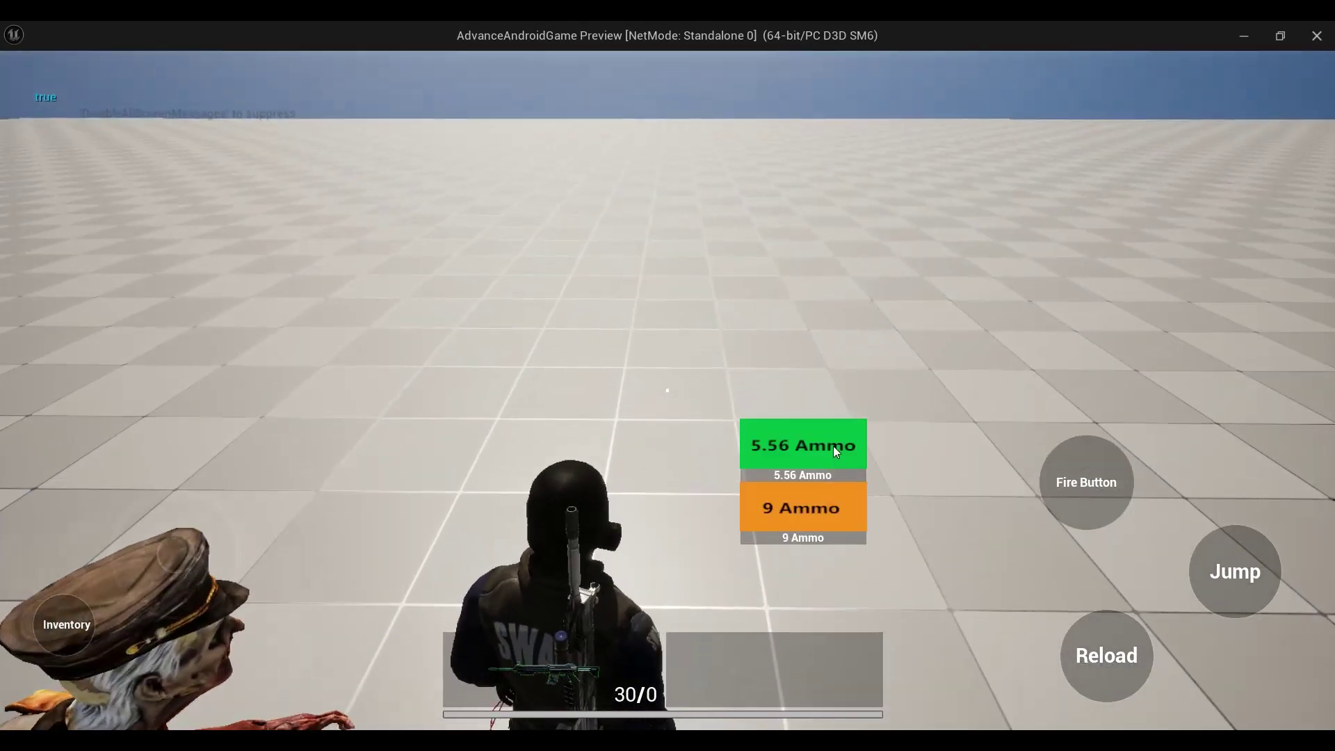
click(835, 452)
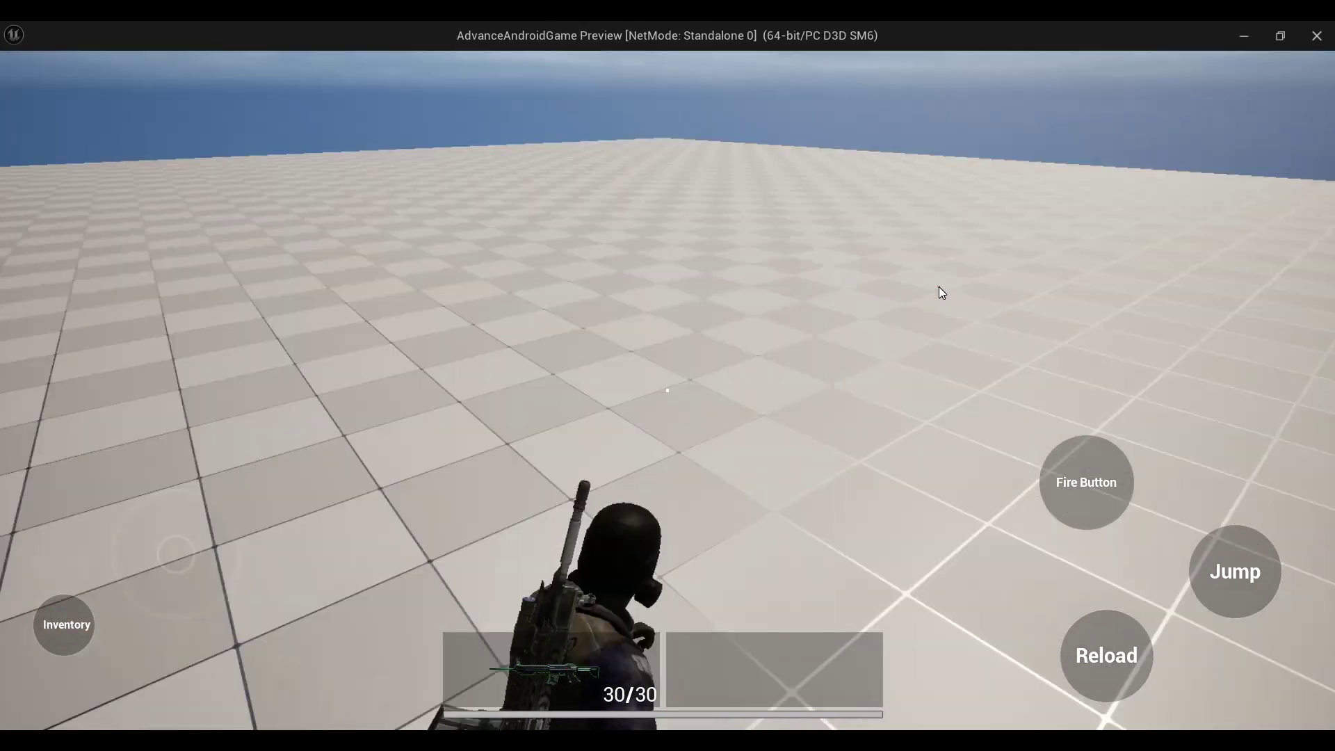
Step: Shoot at the zombies, then stop the playtest and return to the editor
drag(941, 289, 859, 231)
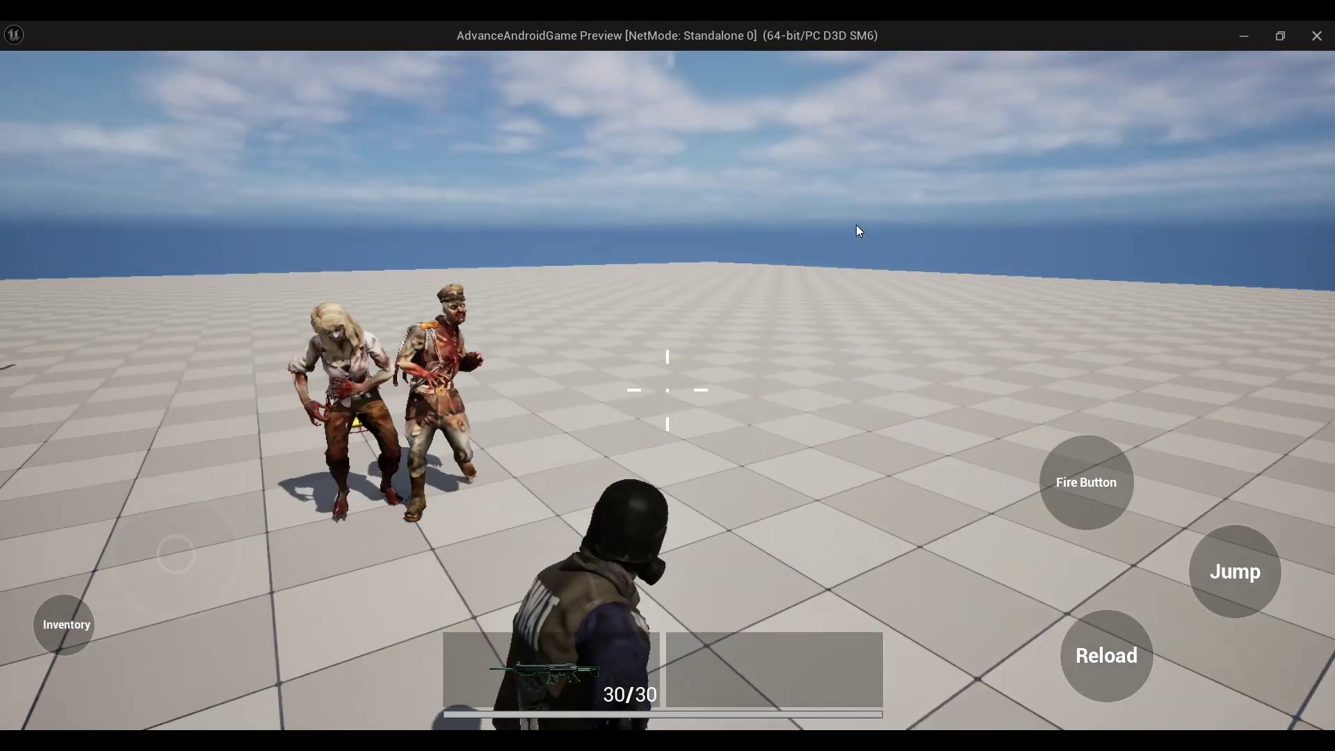
drag(1054, 474, 1071, 470)
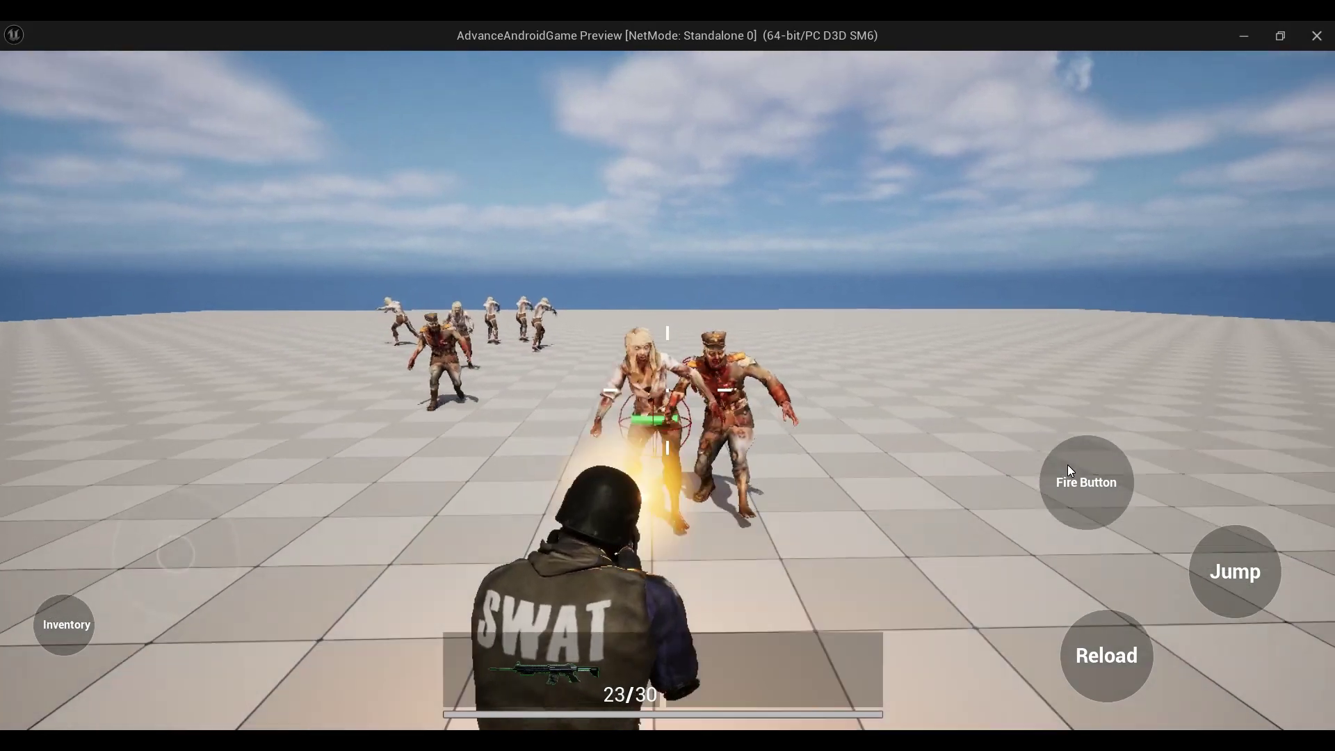
drag(1070, 470, 1079, 466)
drag(1121, 383, 1052, 311)
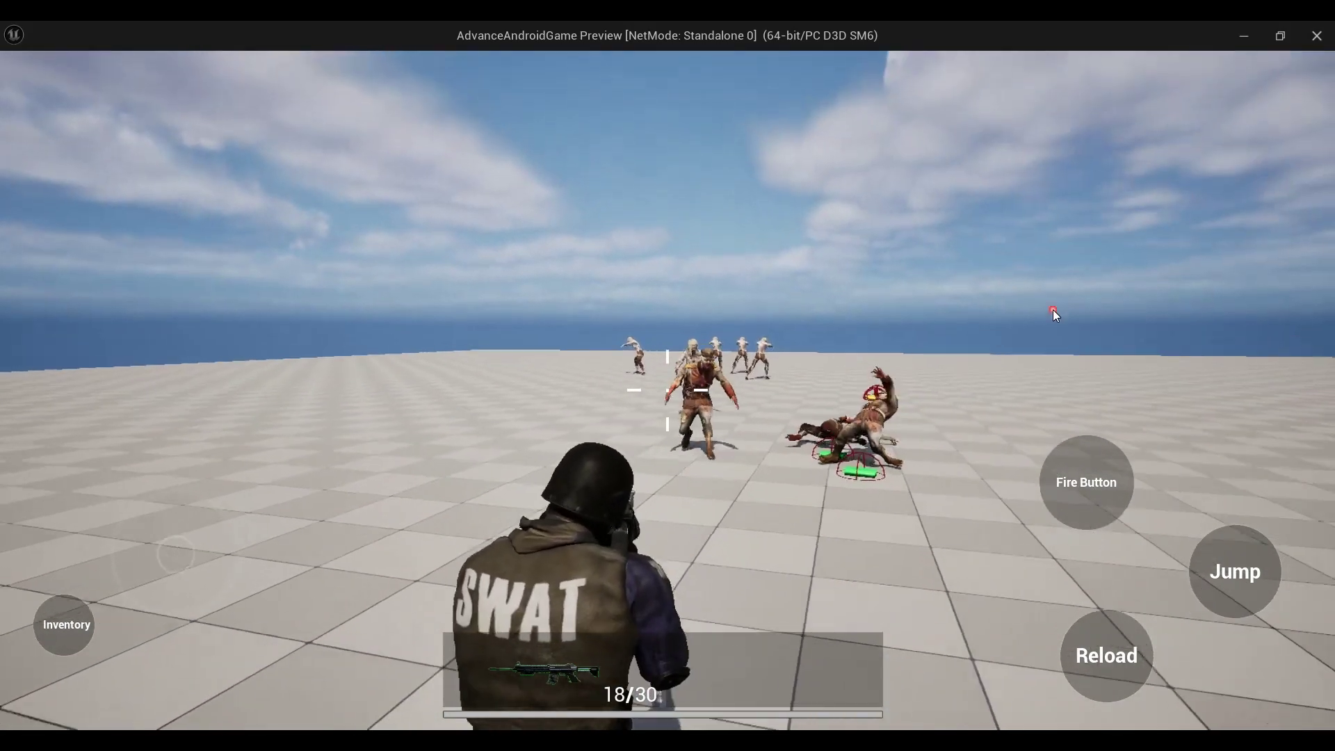
mouse_move(1057, 408)
mouse_down()
mouse_move(1052, 468)
mouse_move(1045, 355)
mouse_up()
key(Escape)
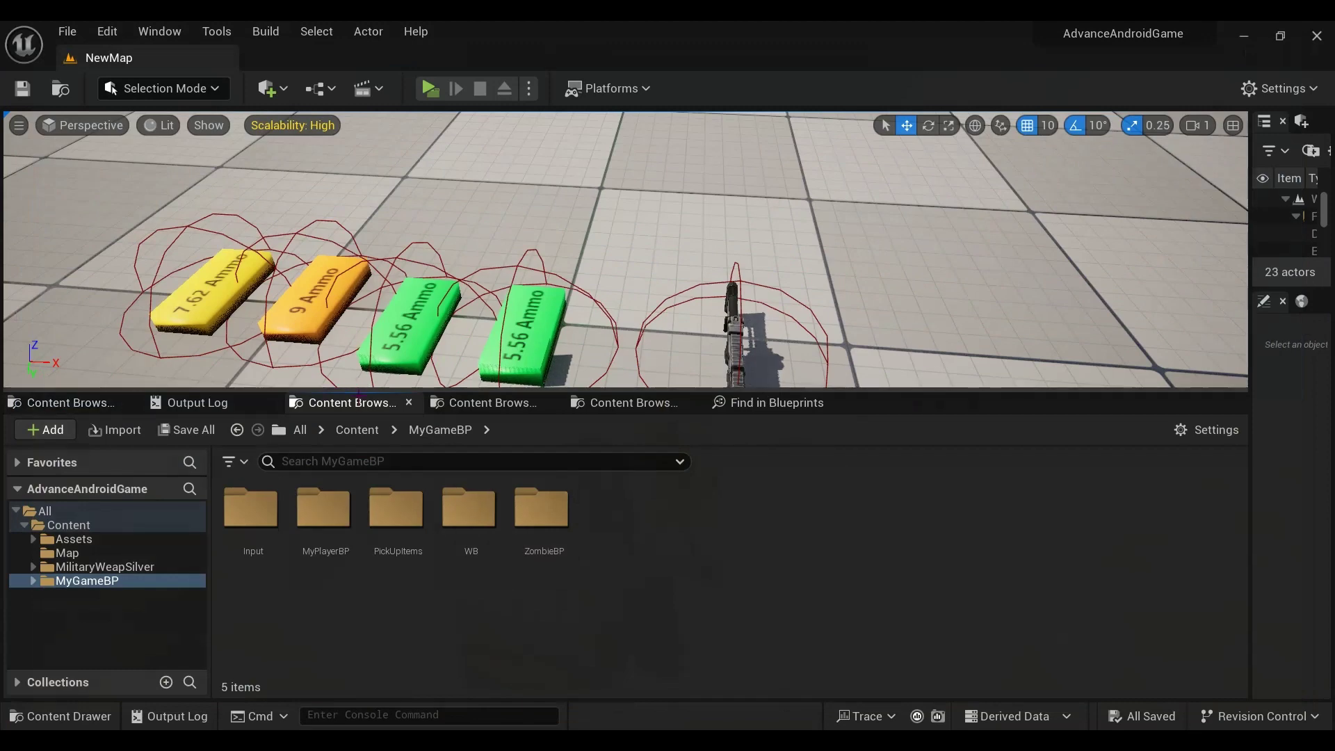
Step: Enlarge the Content Browser, then search Google for 'mixamo' in Chrome
drag(350, 396, 351, 285)
click(732, 464)
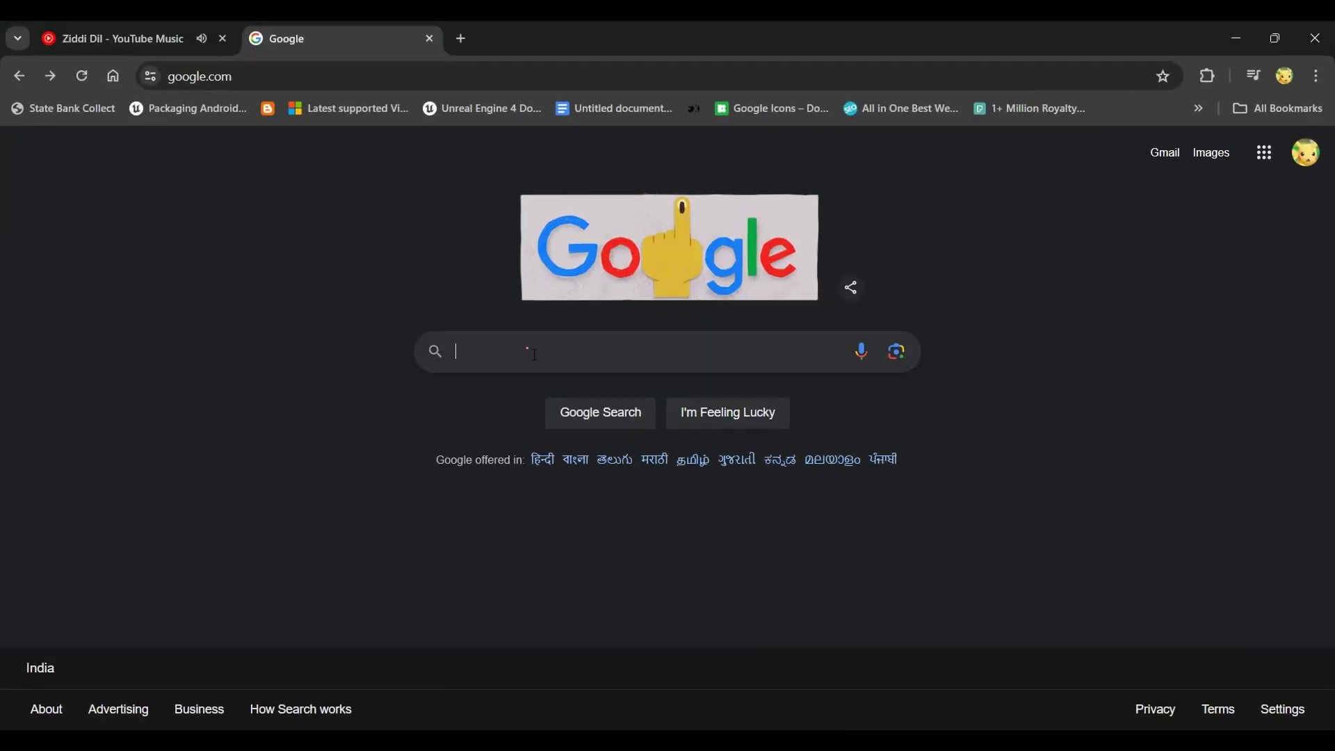
click(527, 349)
click(491, 390)
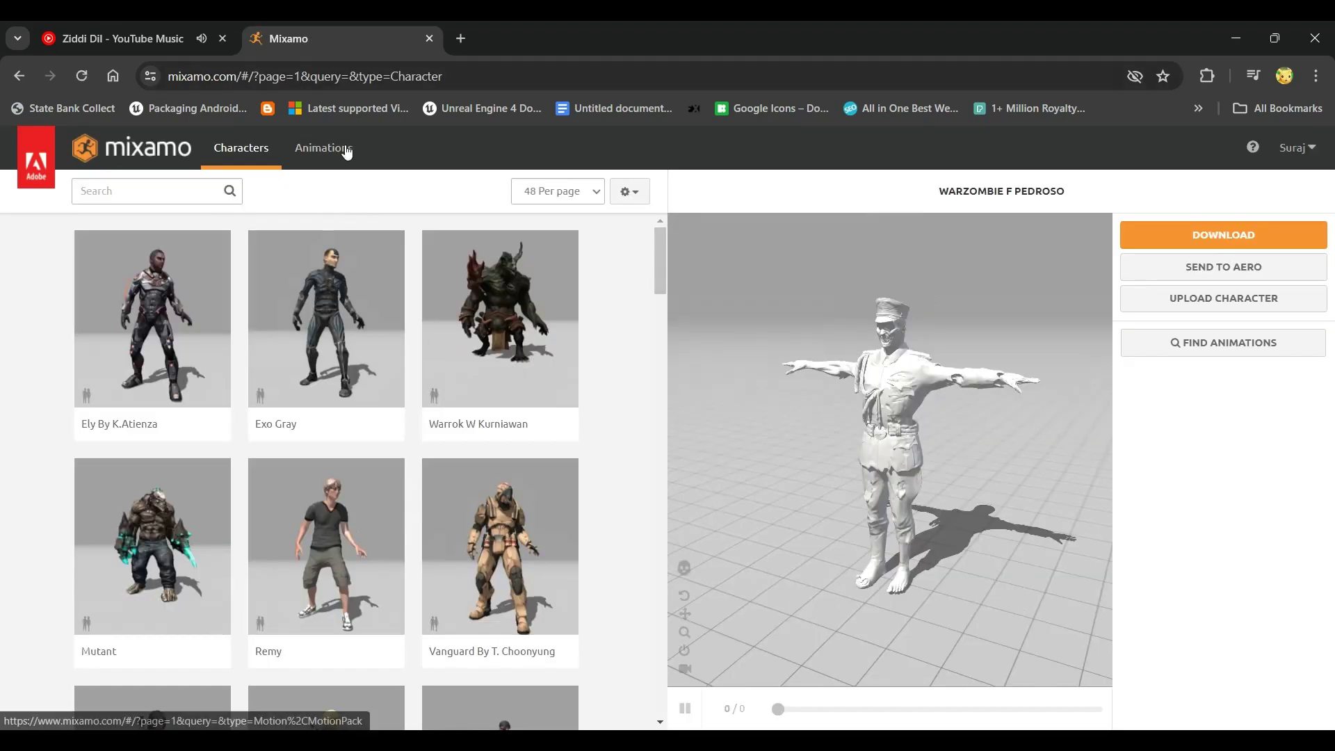
Step: Search Mixamo animations for 'zombie' and preview Zombie Scream on Warzombie F Pedroso
click(330, 149)
click(182, 201)
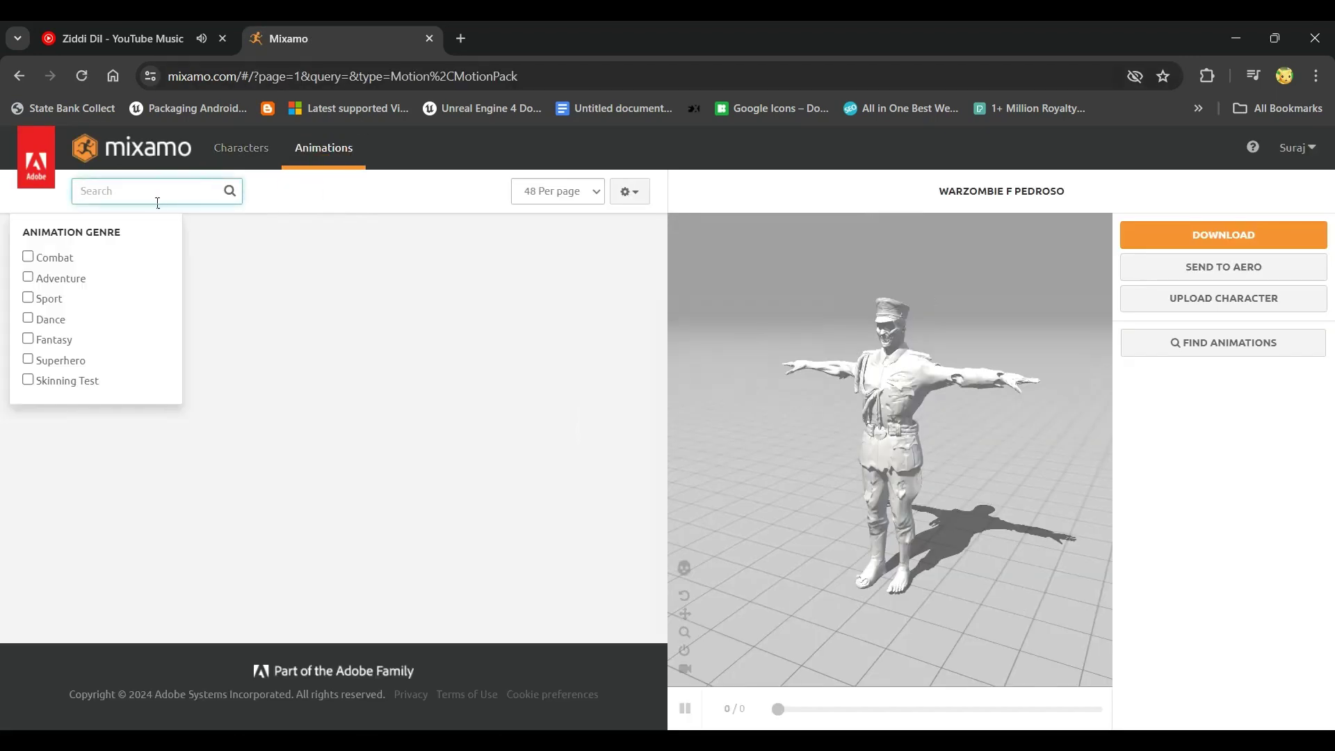
text(zombie)
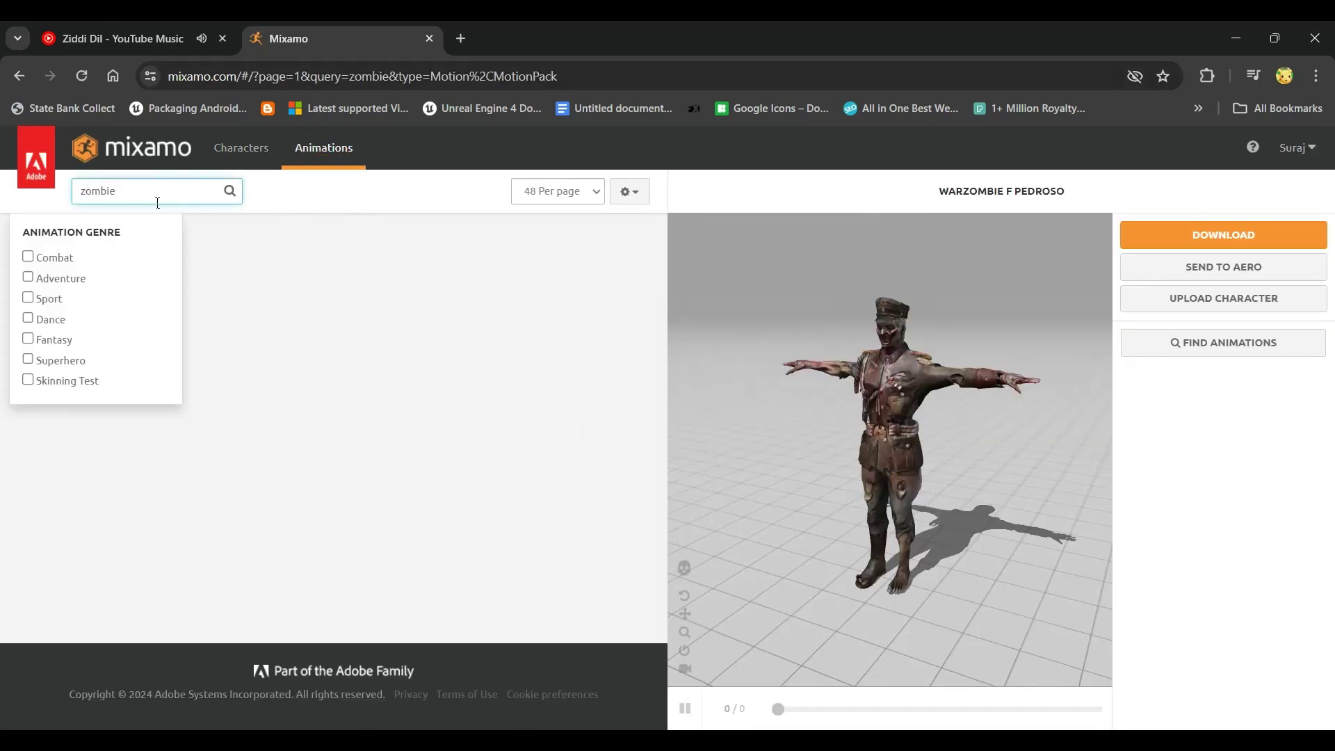
click(371, 197)
scroll(546, 347, down, 1)
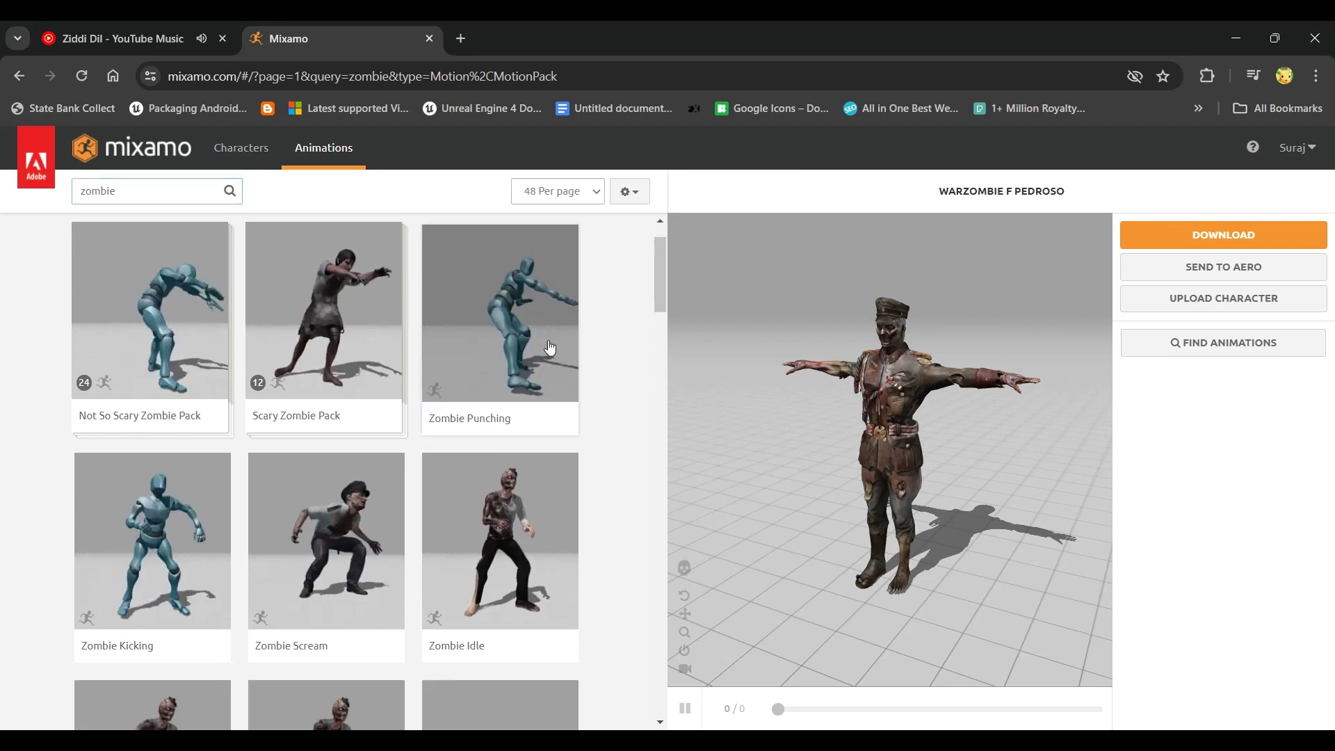
scroll(563, 375, down, 2)
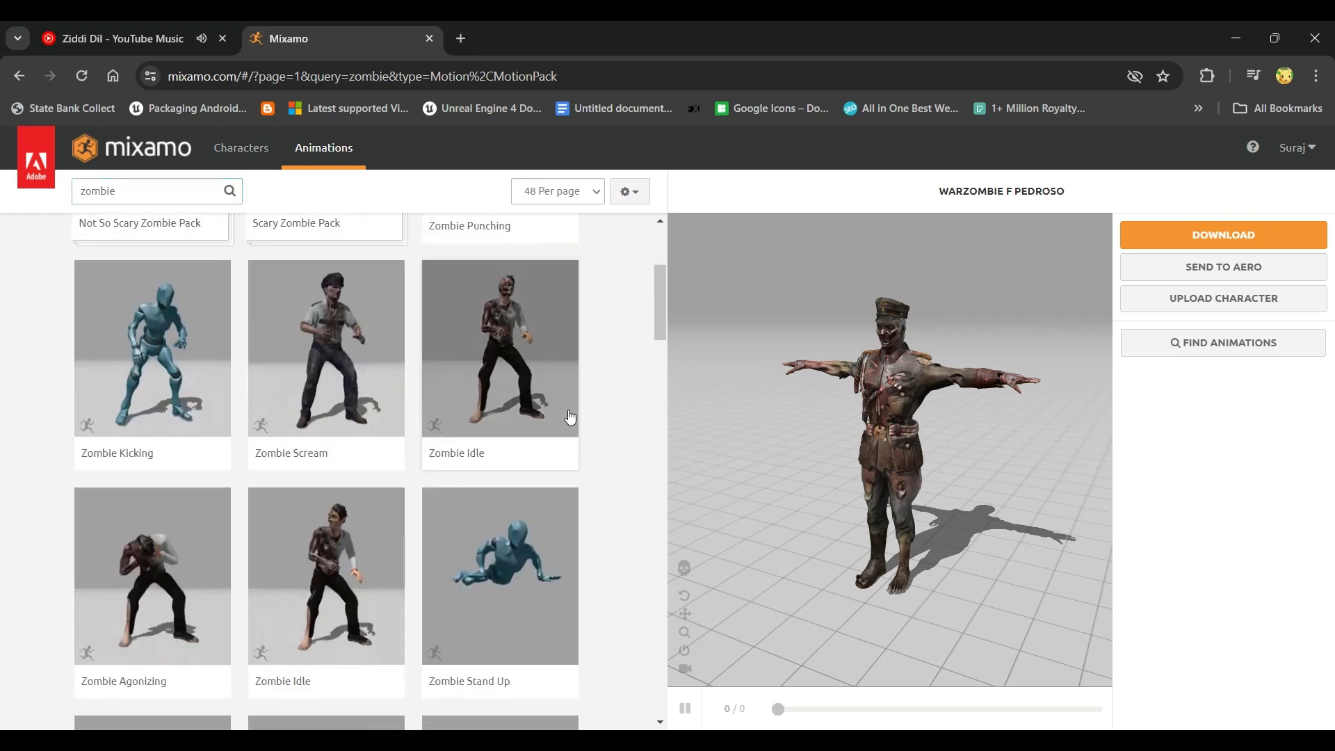
click(351, 340)
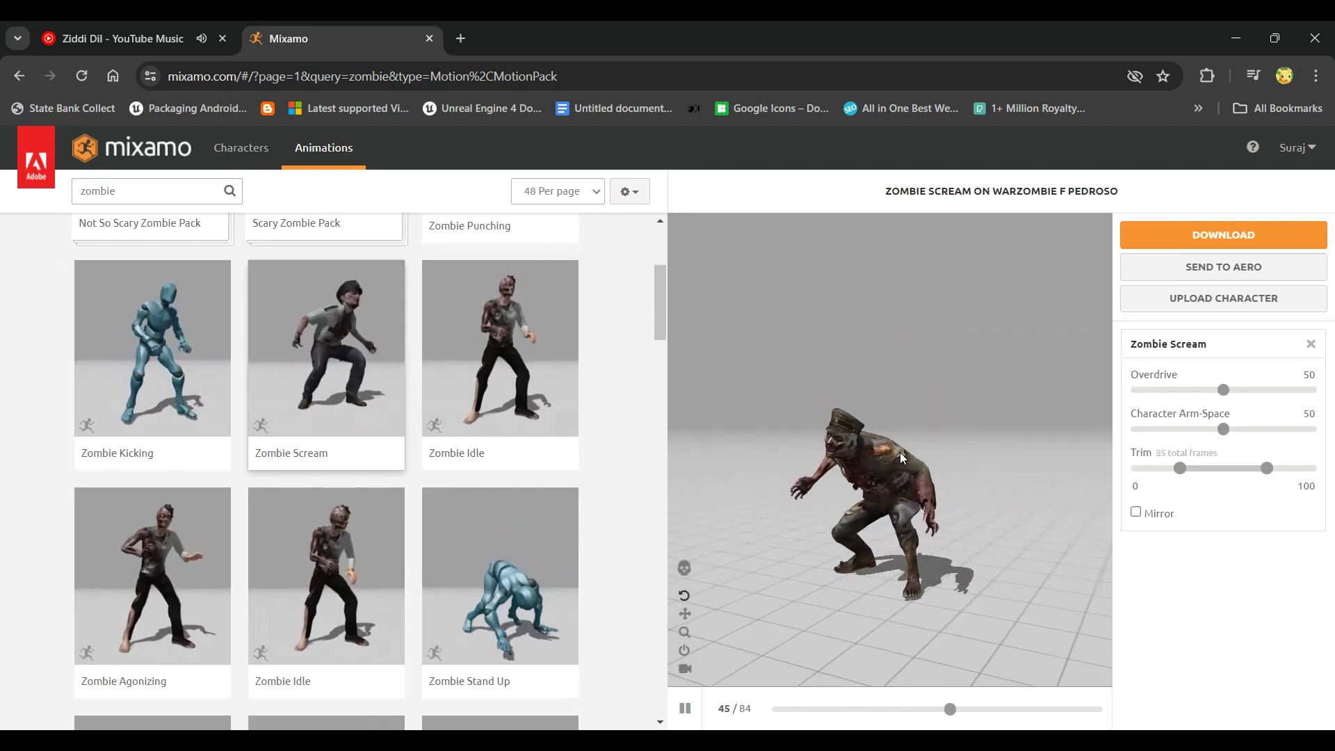
Step: Download Zombie Scream as an FBX with Skin set to Without Skin
click(1216, 235)
click(757, 306)
click(735, 342)
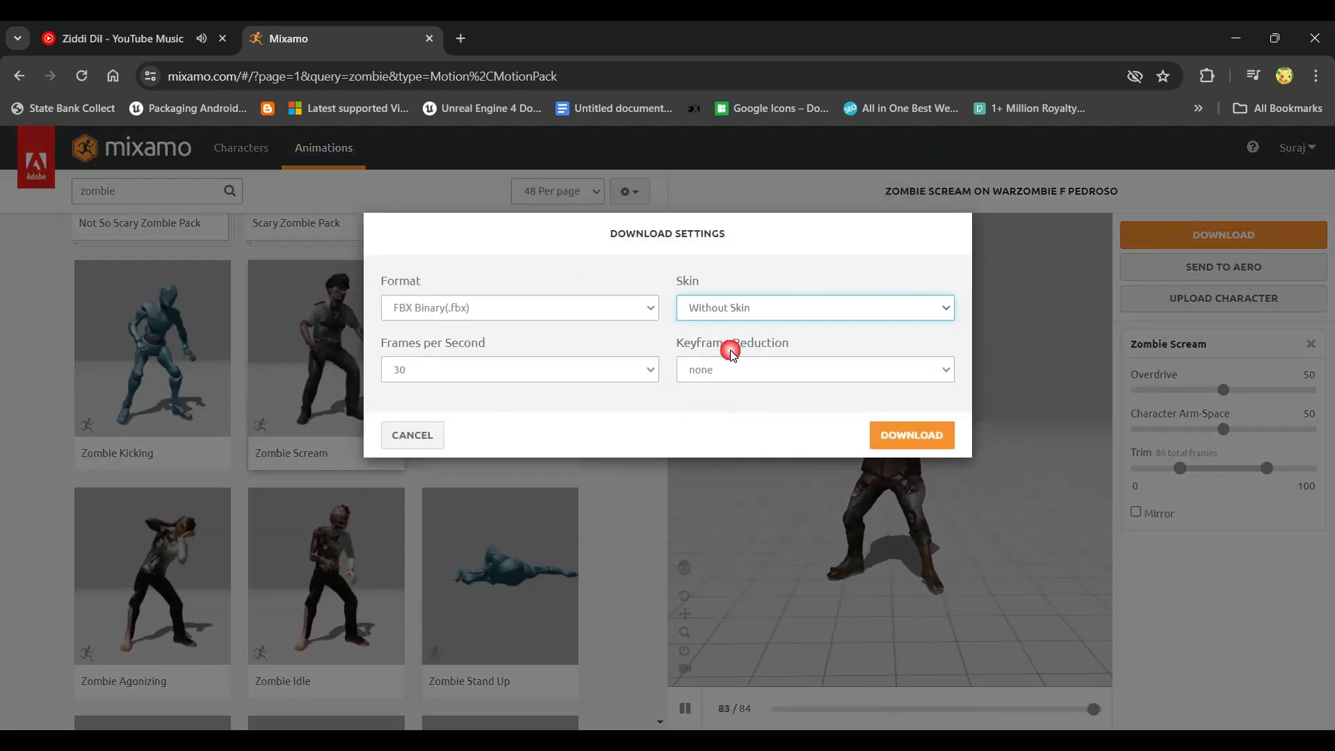
click(899, 438)
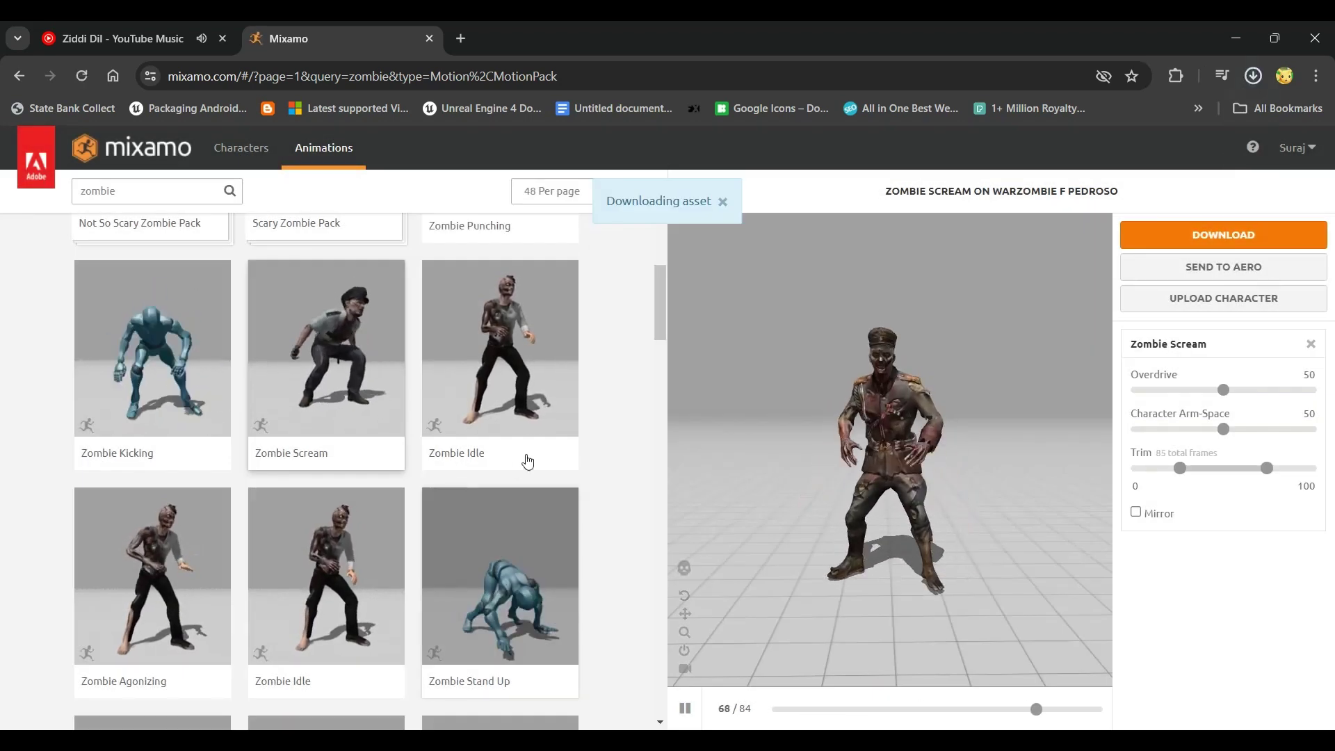
Step: Scroll down through the zombie animation results to find the next clip
scroll(524, 458, down, 3)
scroll(535, 462, down, 3)
scroll(539, 460, down, 4)
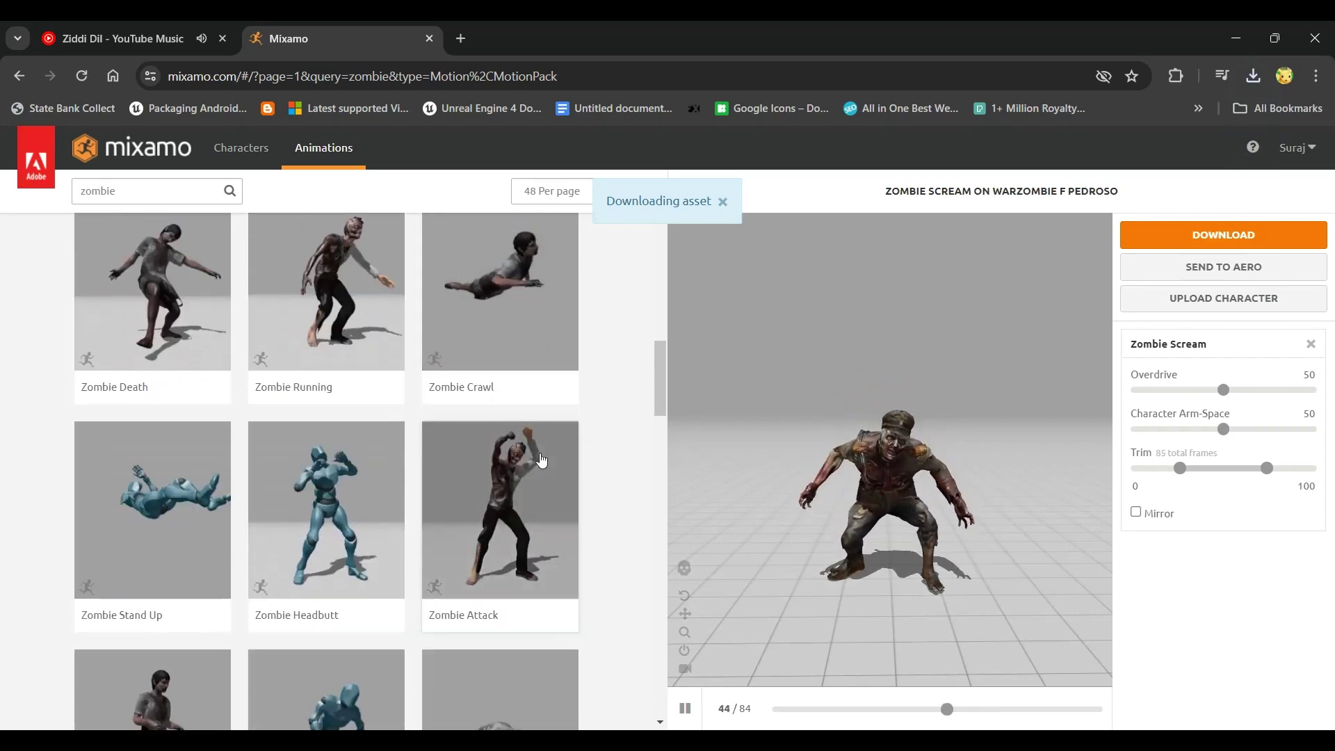
scroll(542, 459, down, 3)
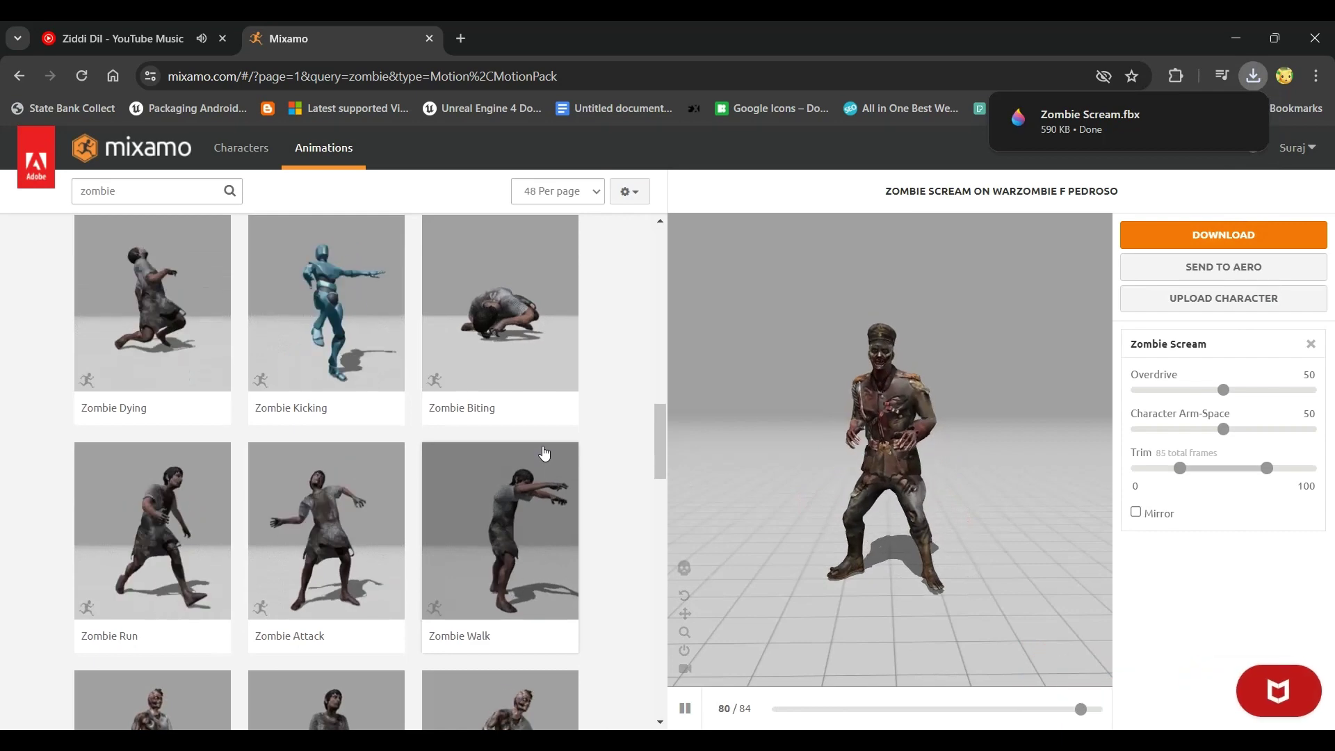
scroll(544, 453, down, 1)
scroll(544, 453, down, 1)
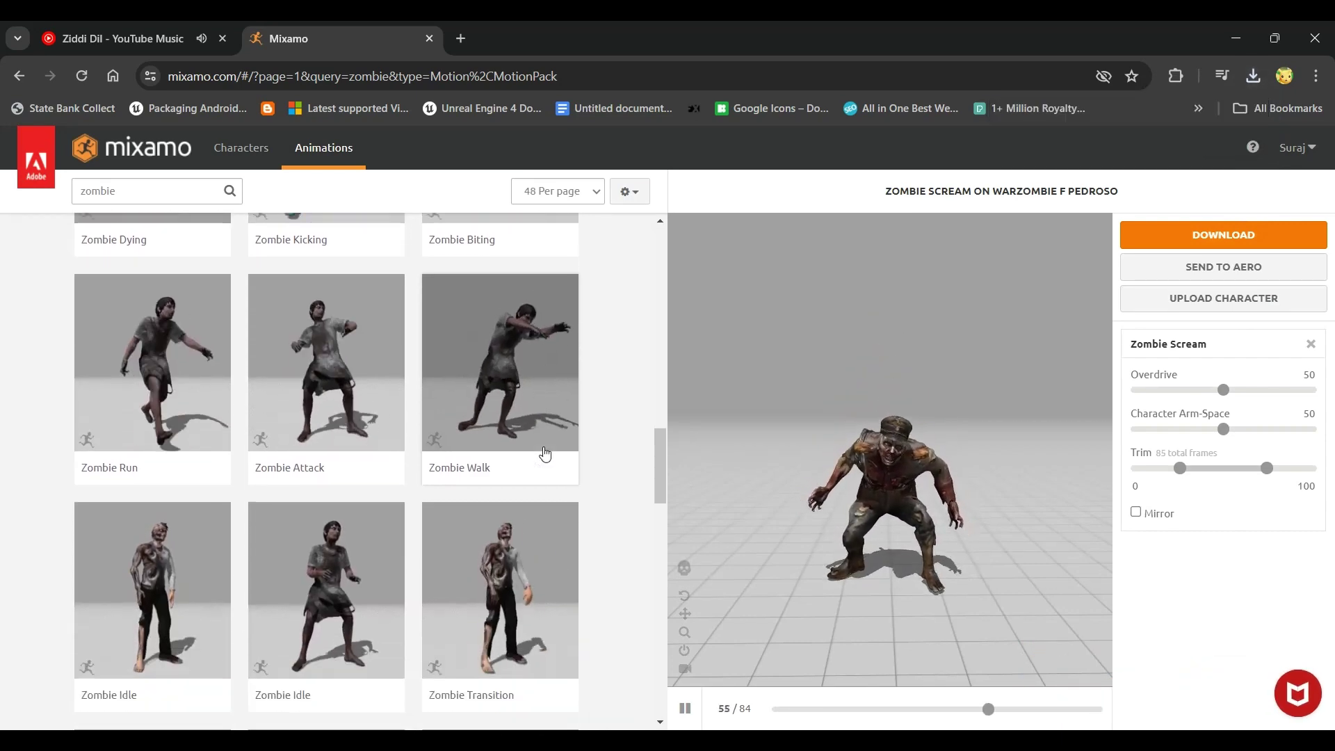
scroll(545, 453, down, 2)
scroll(544, 453, down, 2)
scroll(545, 453, down, 2)
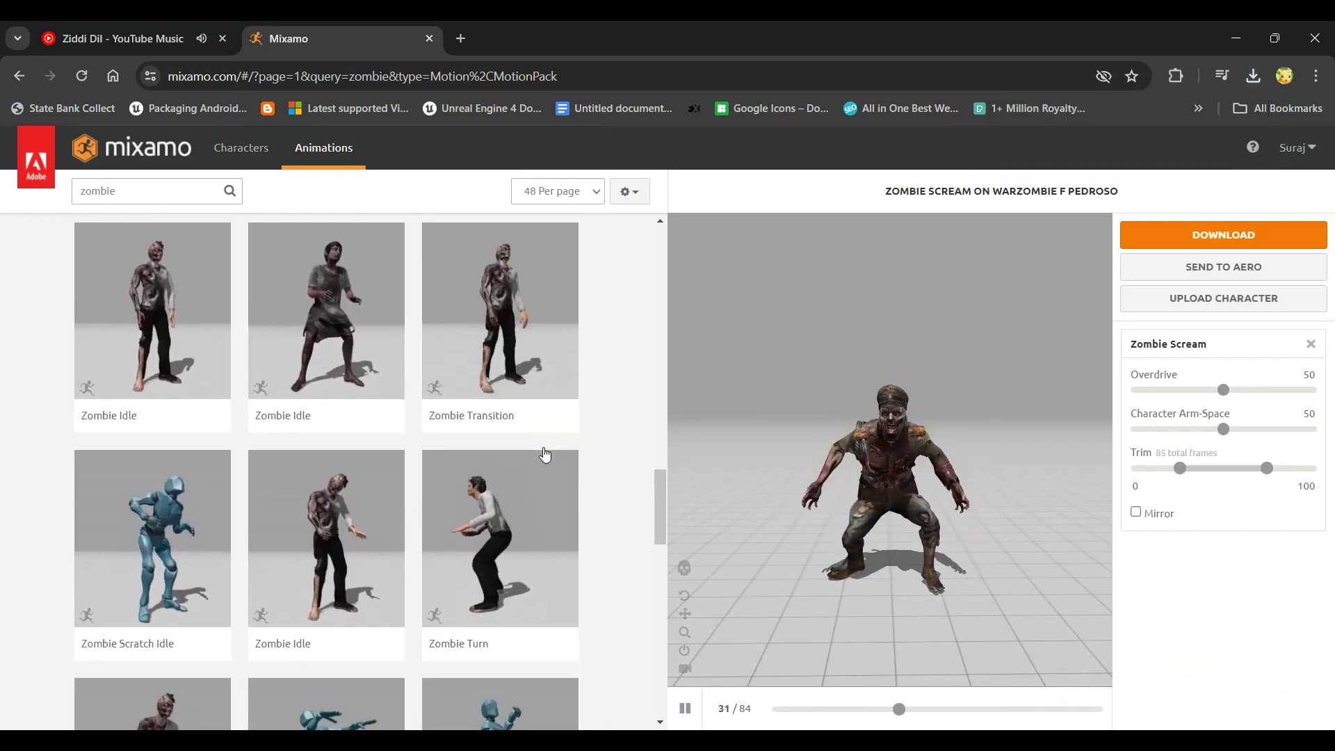
scroll(544, 453, down, 1)
scroll(544, 453, down, 2)
scroll(544, 453, down, 3)
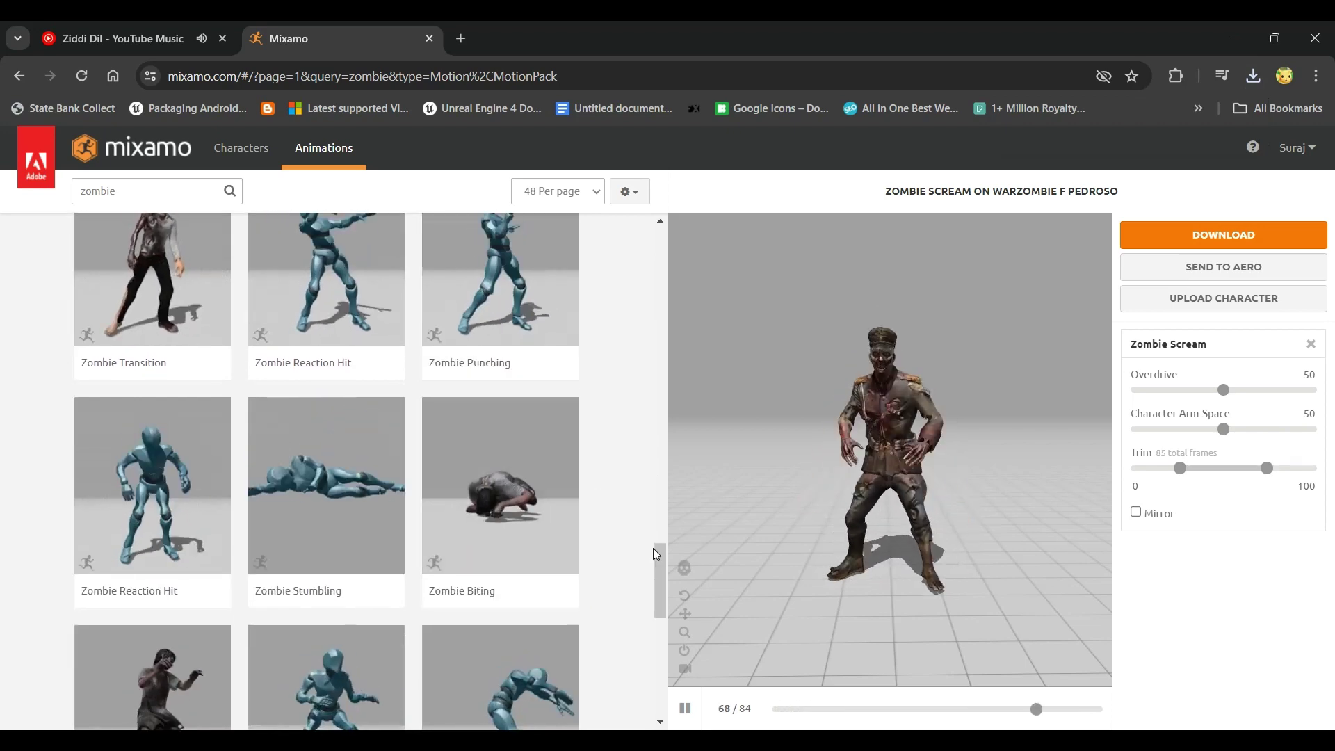
scroll(588, 515, down, 1)
Step: Preview Zombie Biting and download it as Zombie Biting.fbx (891 KB)
click(527, 408)
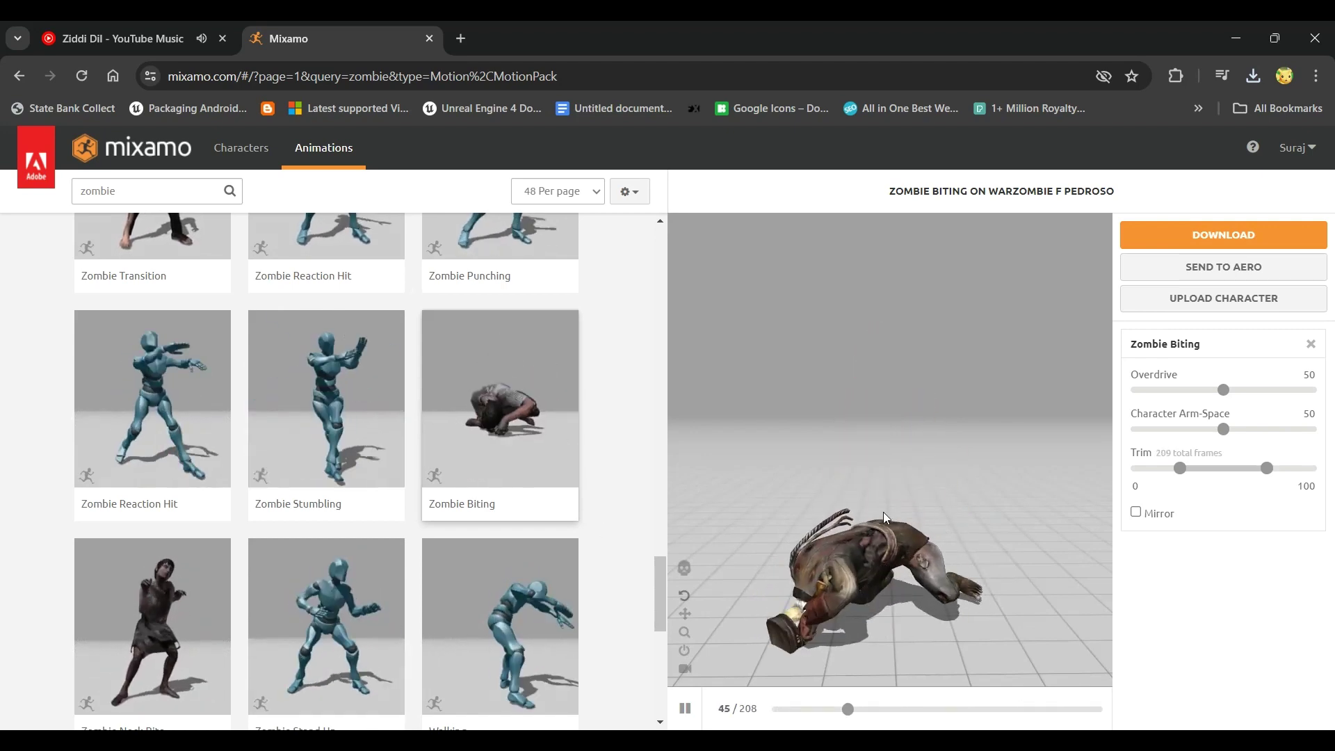
click(1263, 232)
click(912, 435)
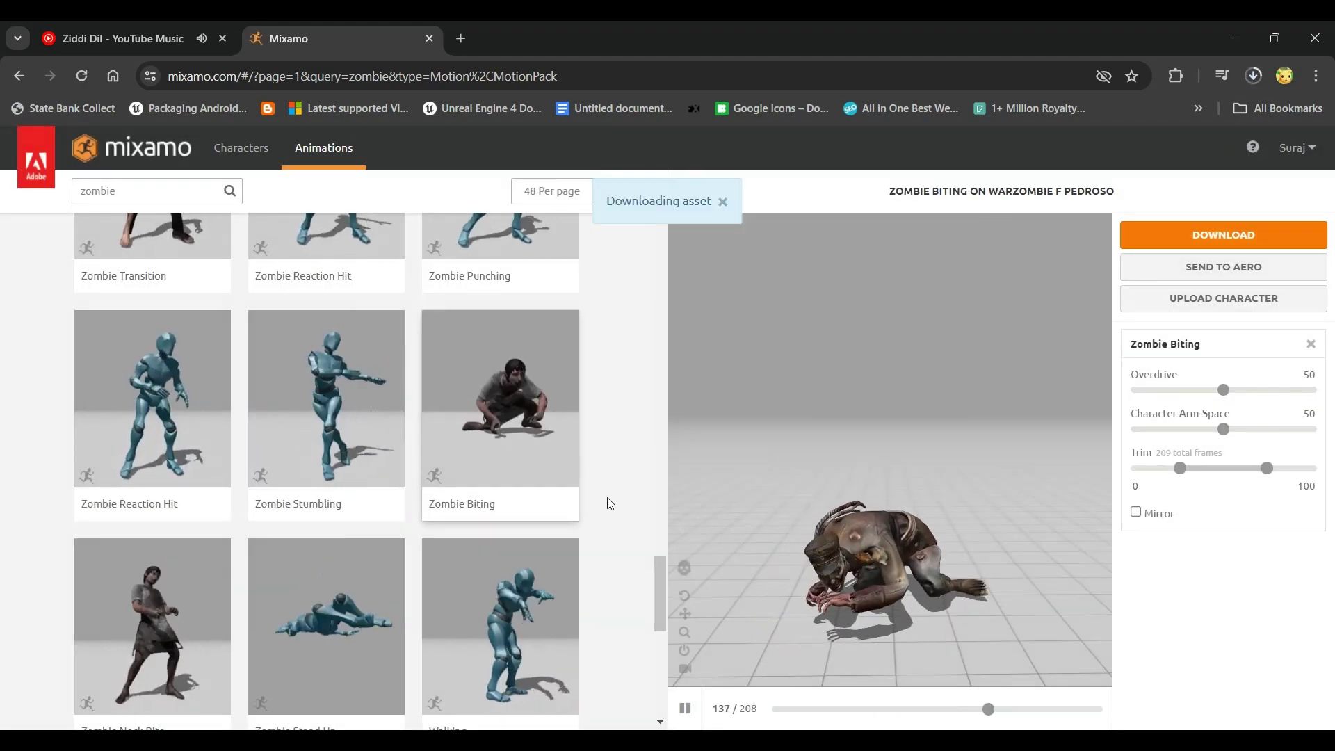
scroll(606, 500, down, 3)
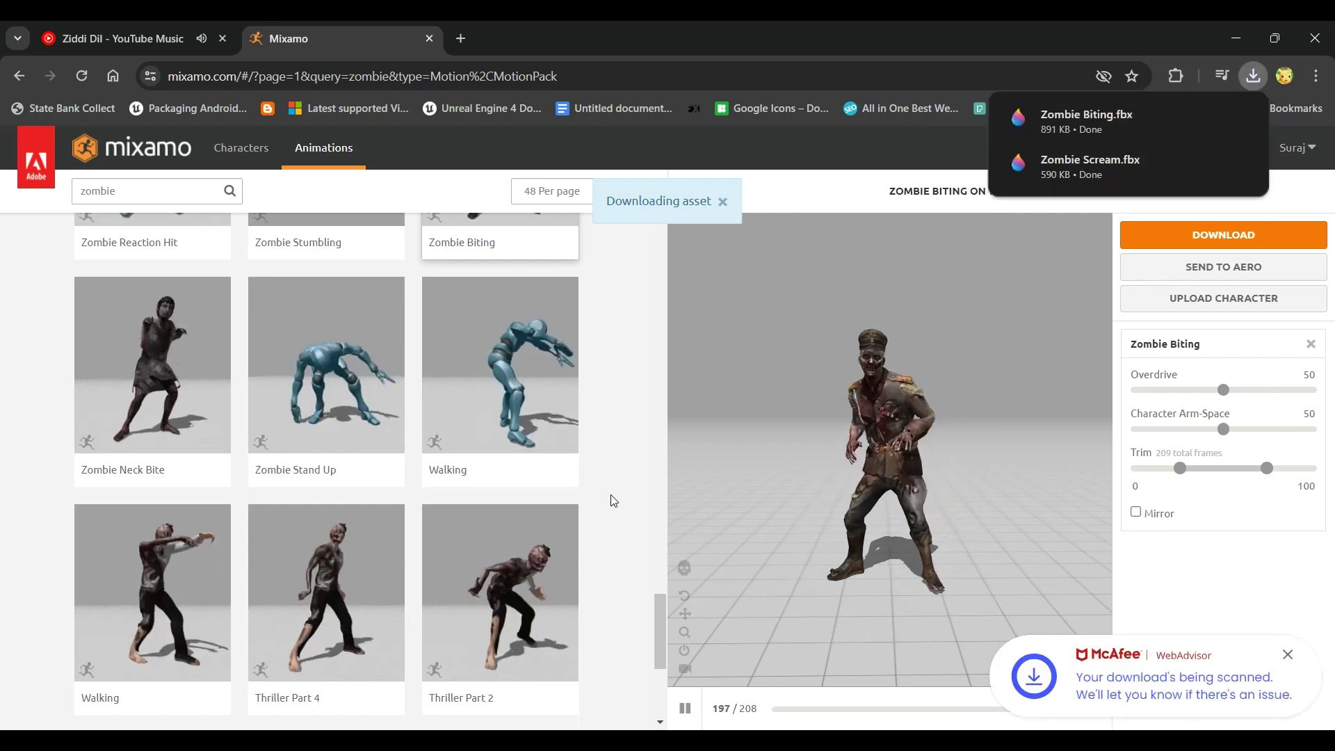
scroll(615, 495, down, 3)
scroll(620, 486, down, 1)
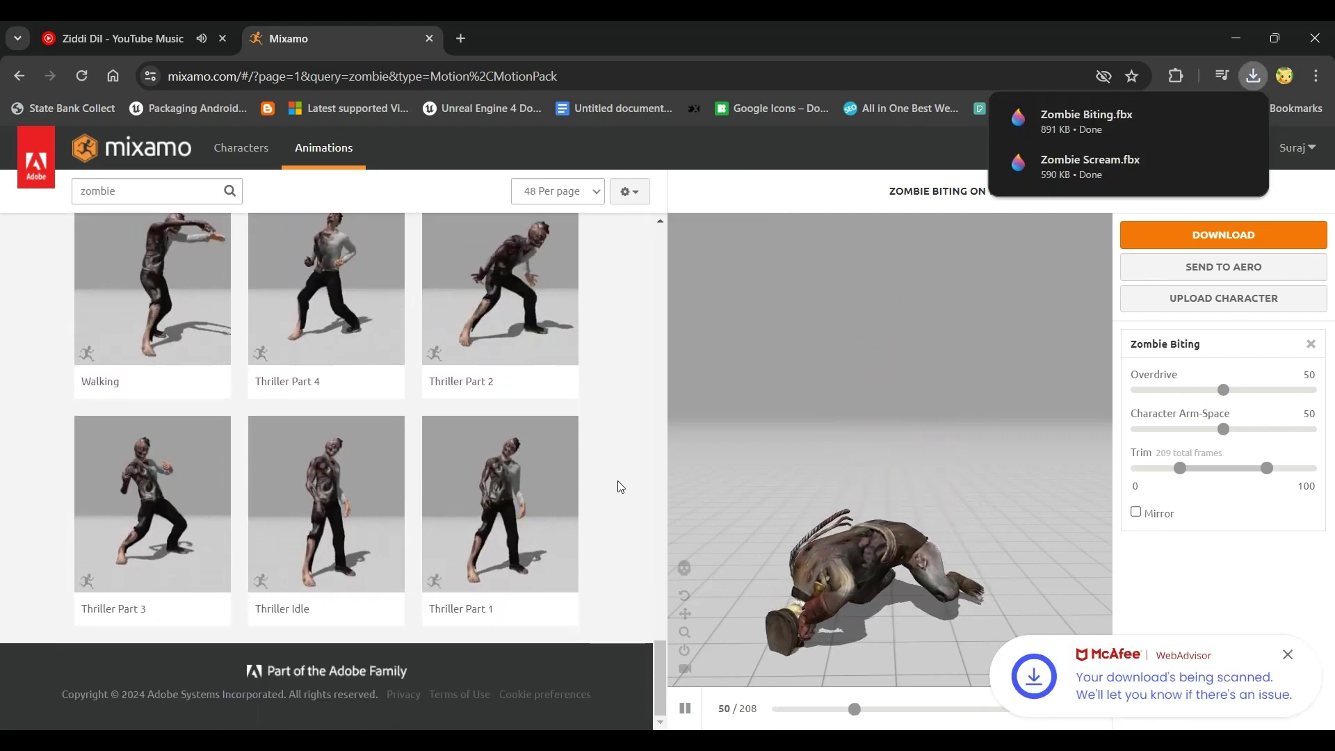
scroll(621, 487, up, 3)
scroll(622, 488, up, 3)
scroll(624, 486, up, 3)
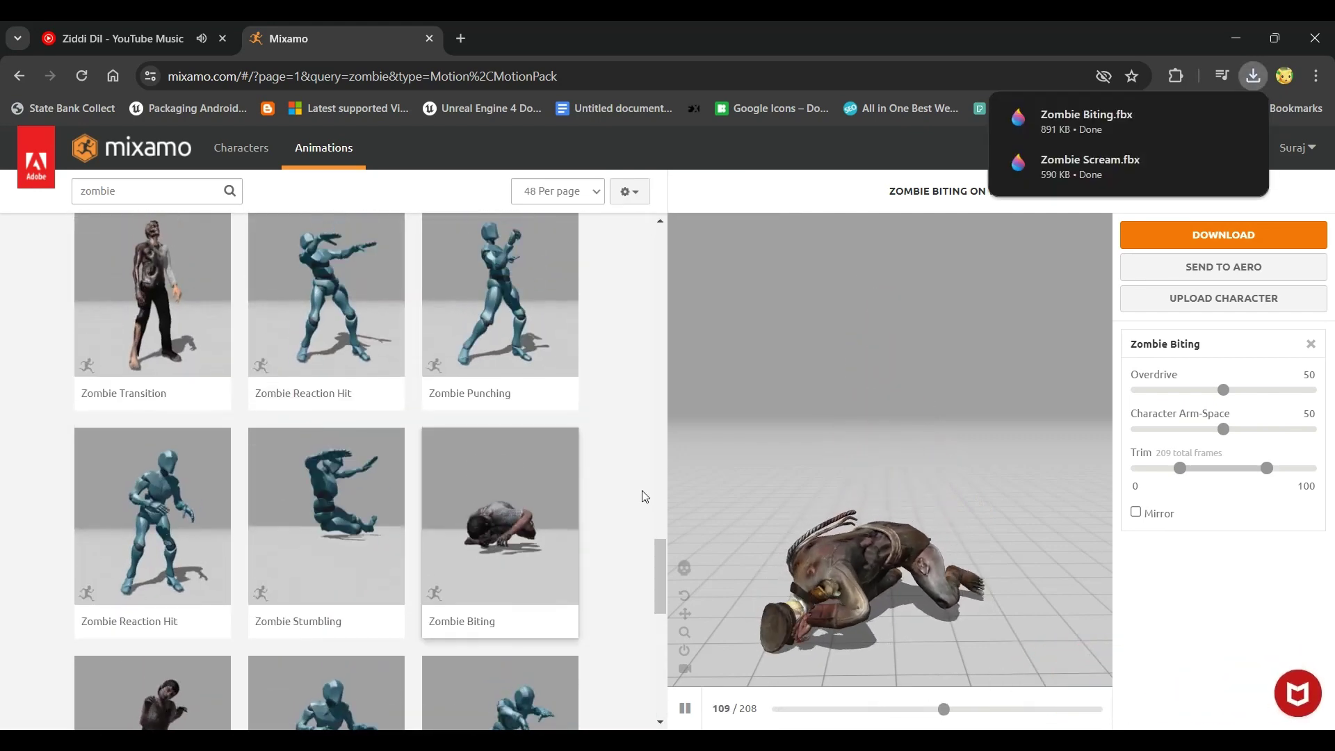
scroll(654, 471, up, 2)
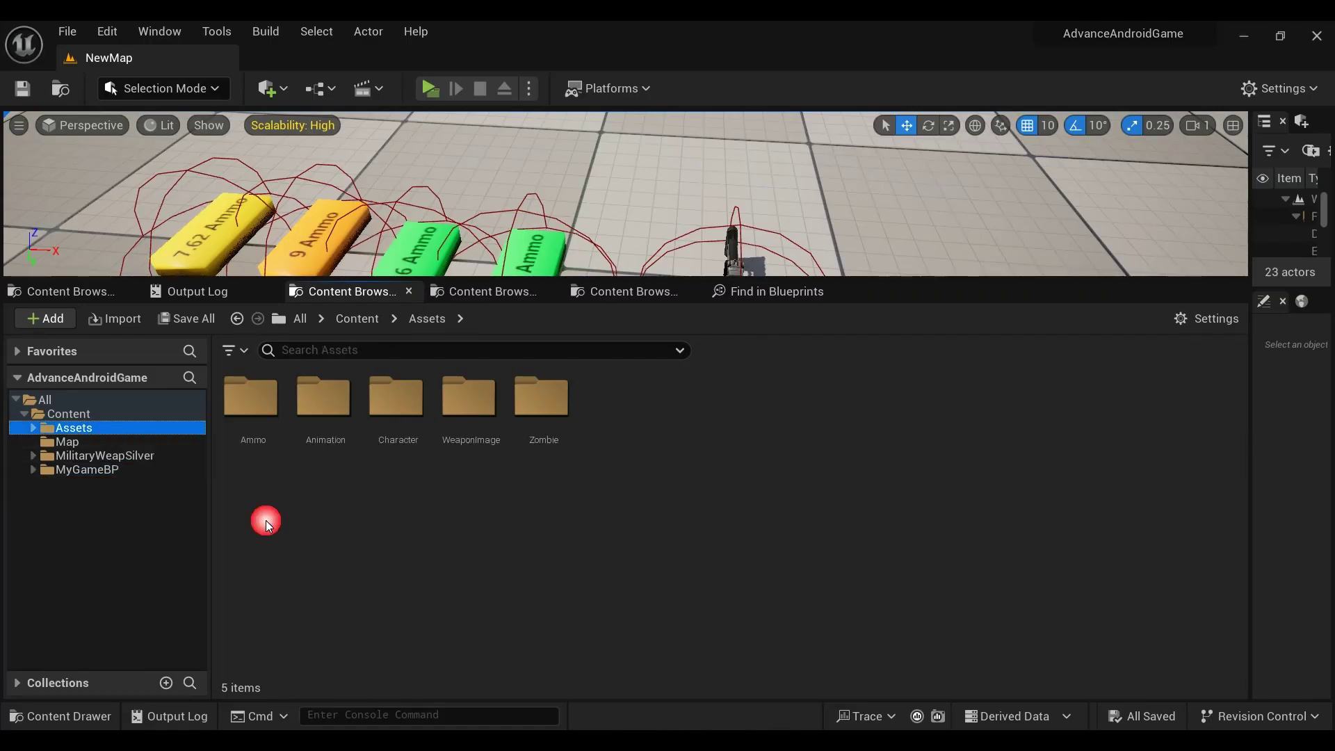
Step: In the Assets > Zombie > Anim folder, select Zombie Biting.fbx and Zombie Scream.fbx for import
double_click(355, 449)
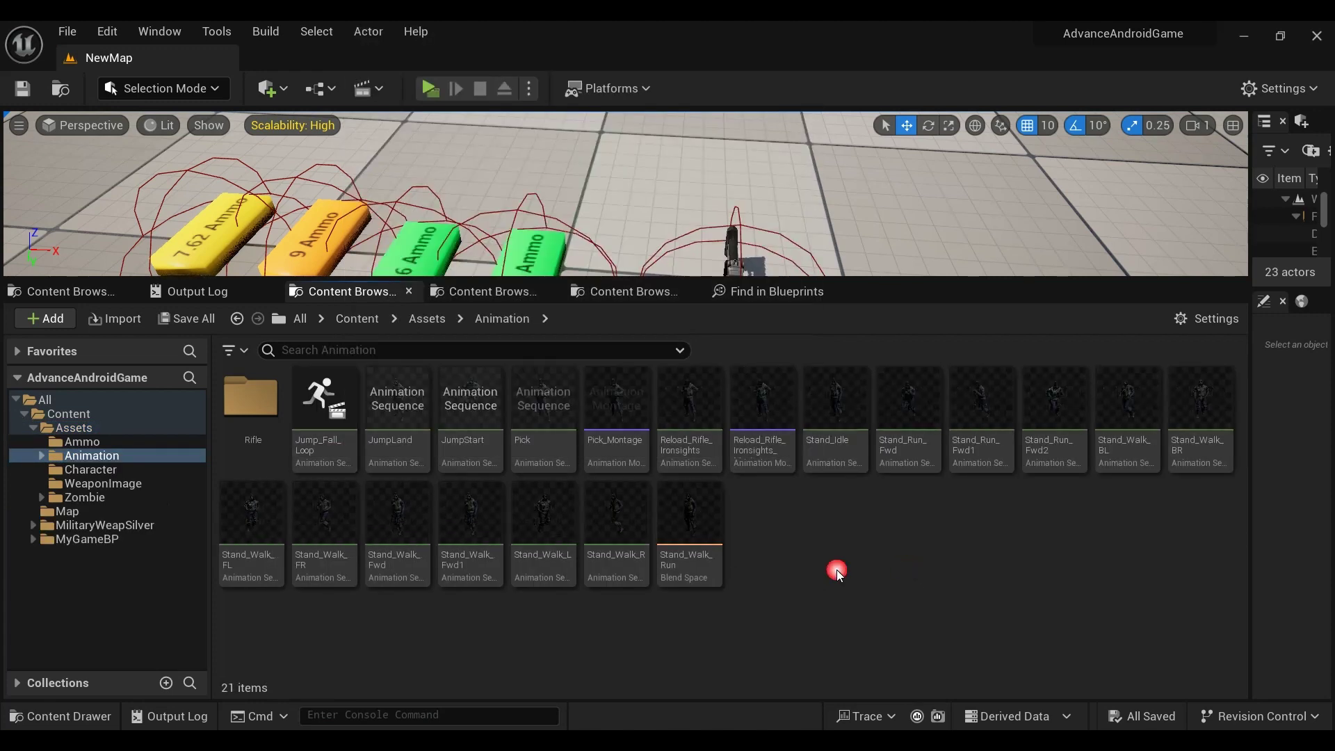
click(150, 497)
double_click(274, 461)
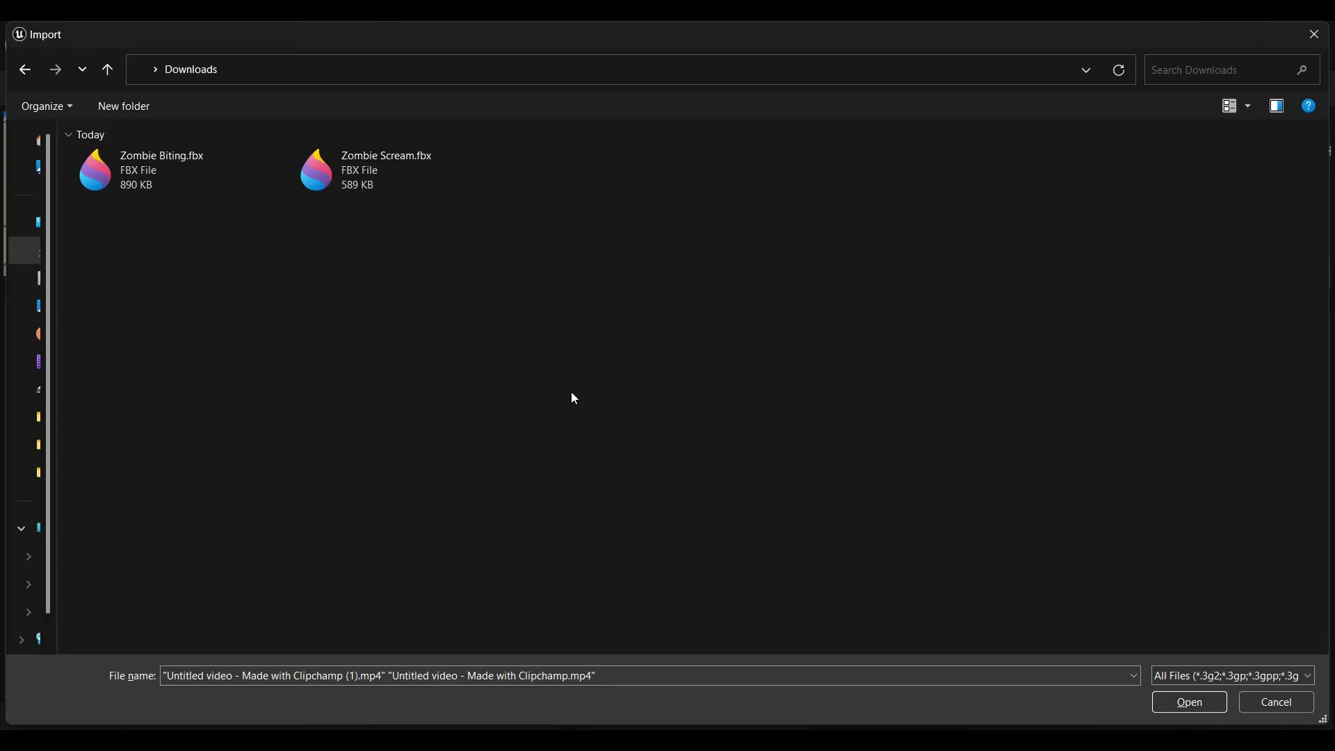
drag(570, 390, 143, 189)
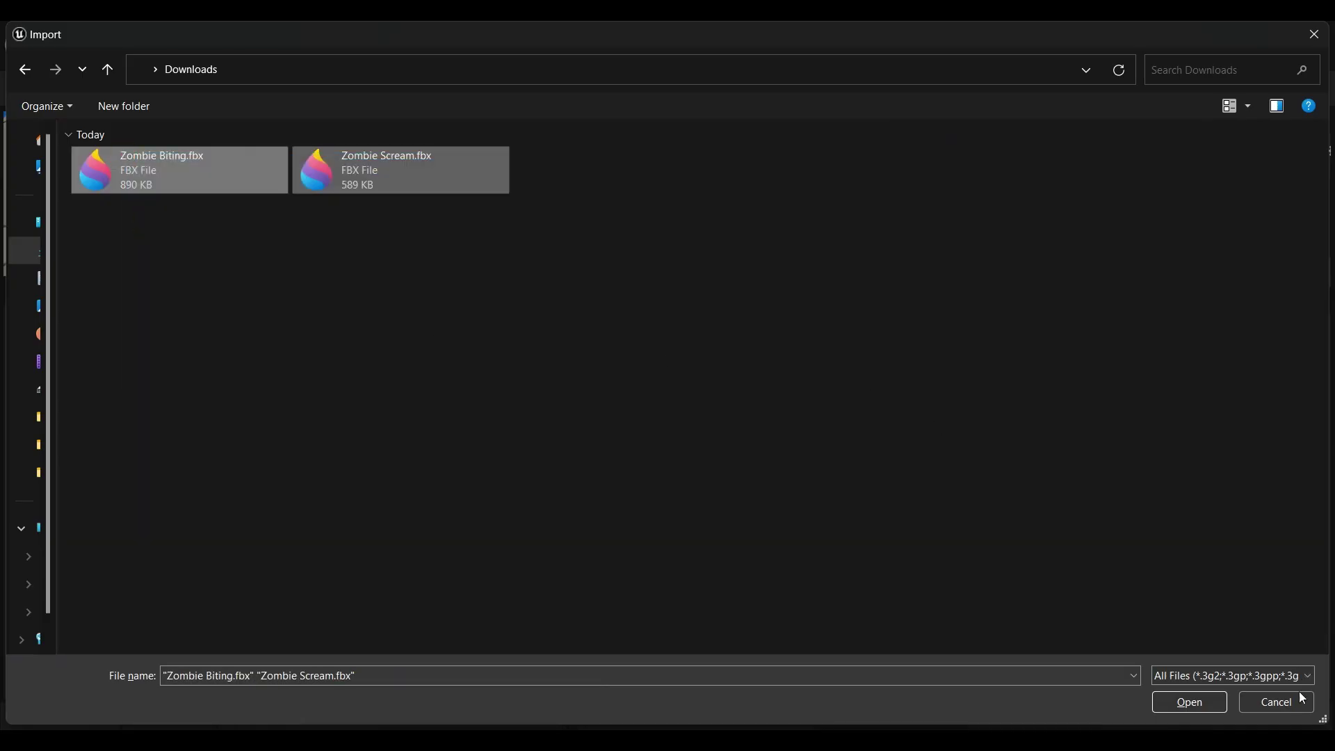
Step: Import both FBX files with the Skeleton set to Warzombie_F_Pedroso_Skeleton
click(1187, 701)
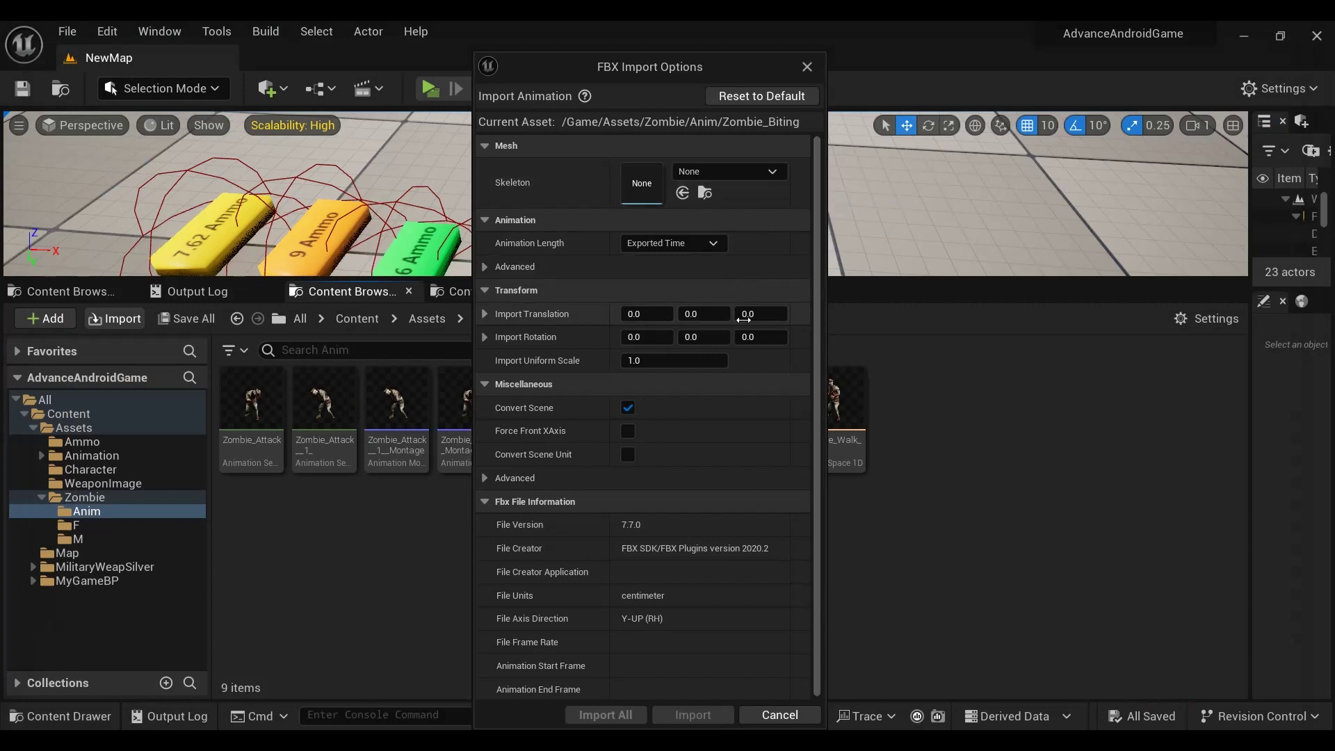
click(734, 174)
scroll(925, 407, down, 1)
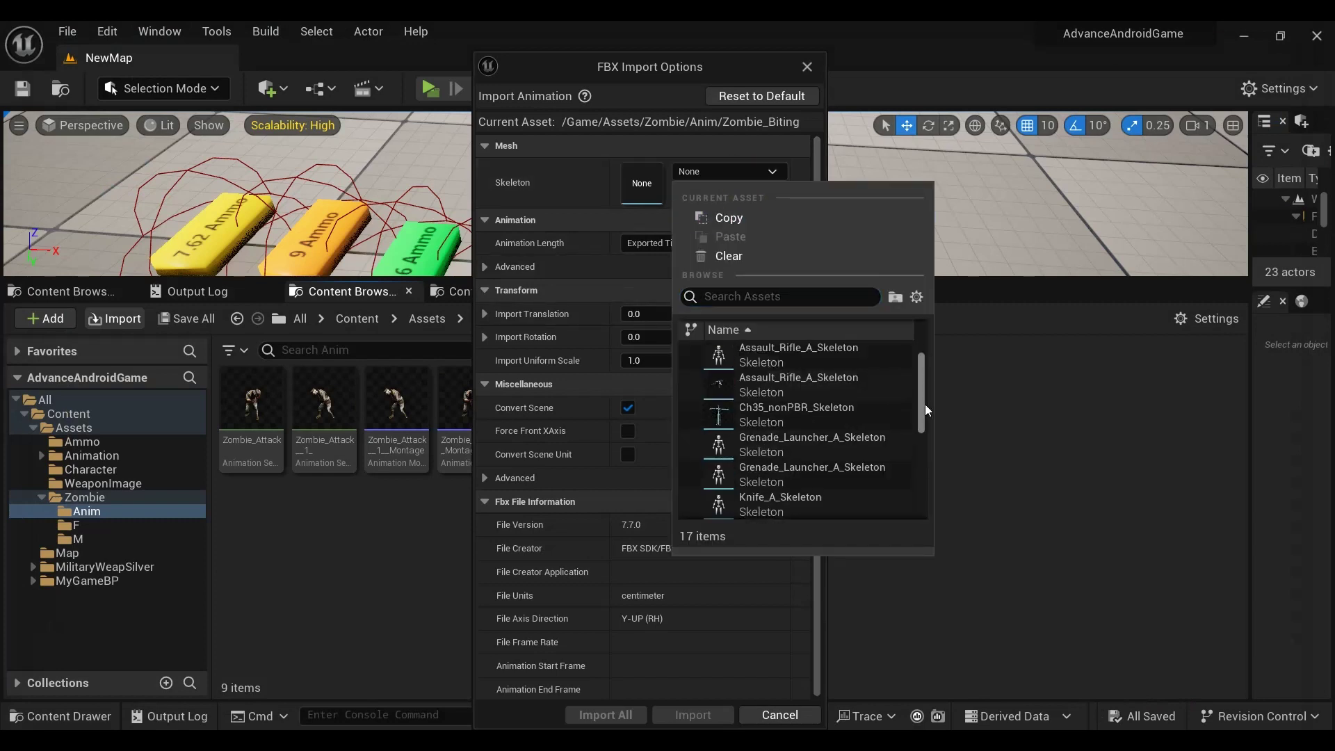
click(773, 507)
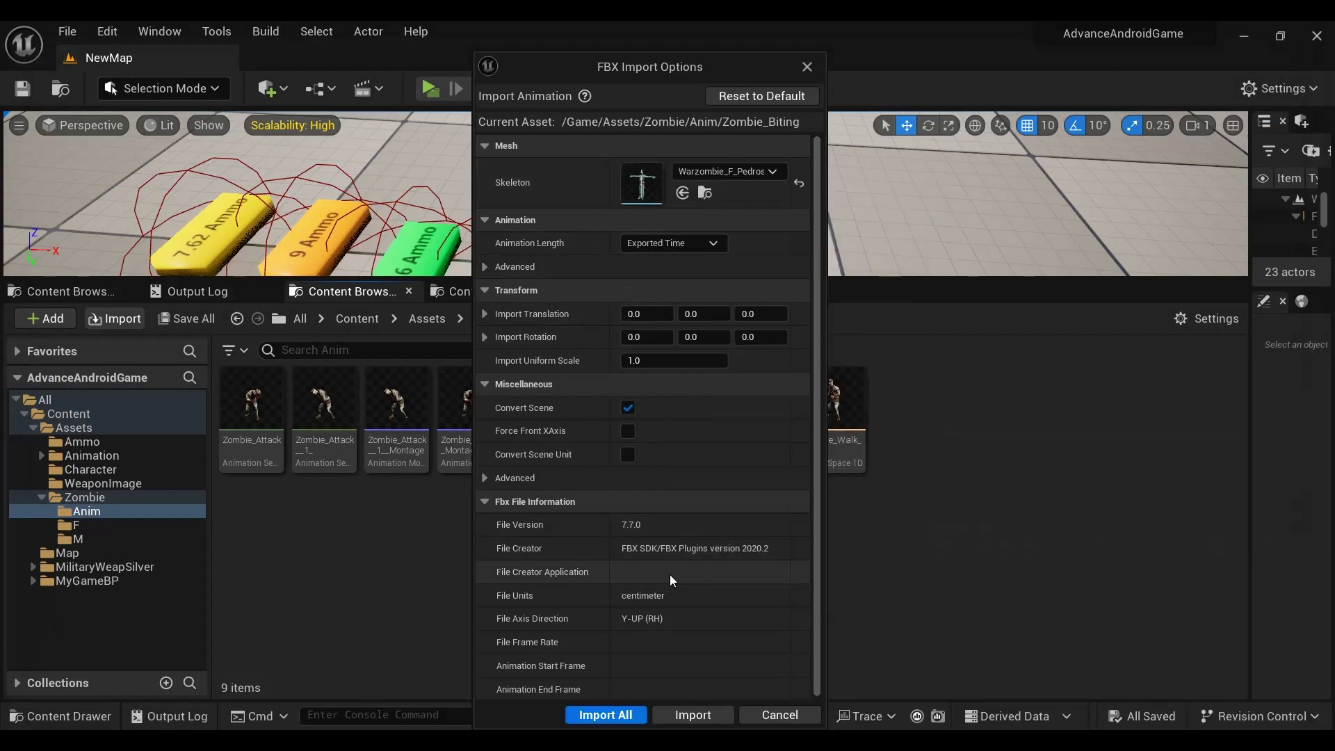
click(607, 715)
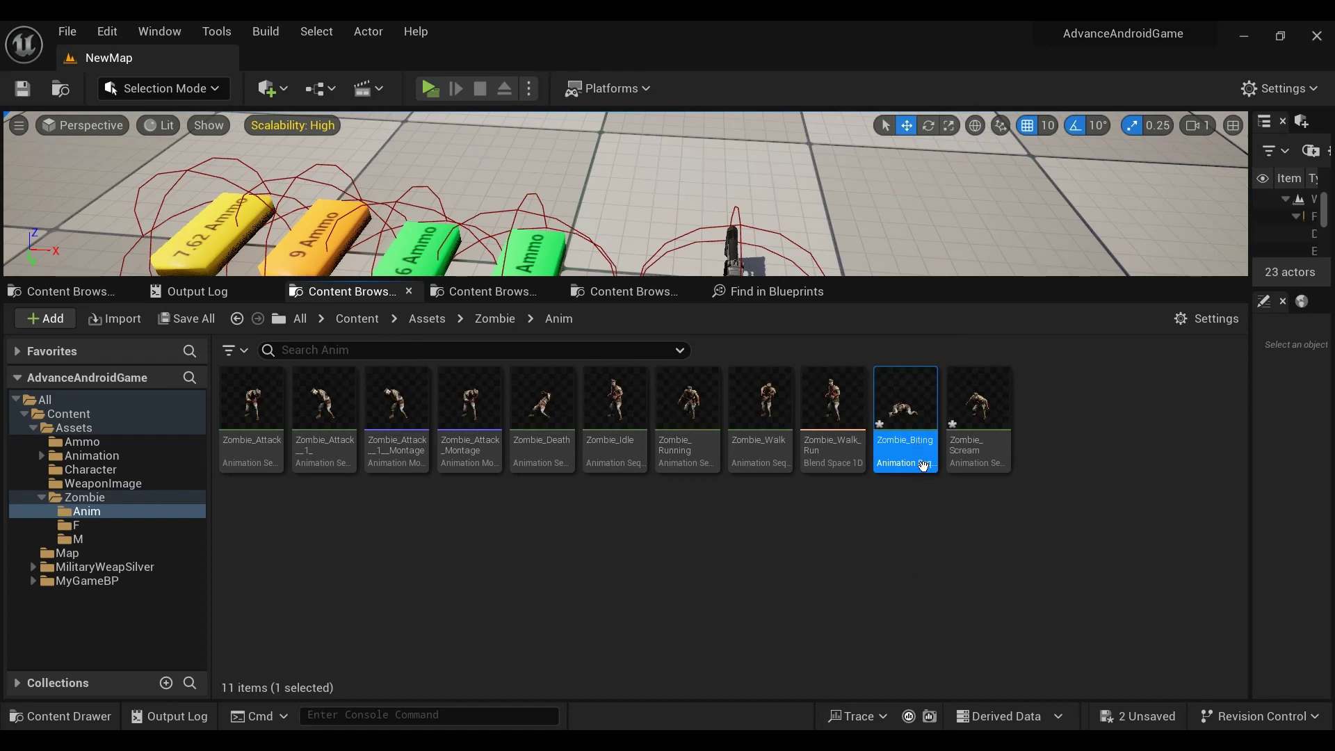
Step: Preview the Zombie_Biting and Zombie_Scream animations in the animation editor
double_click(897, 390)
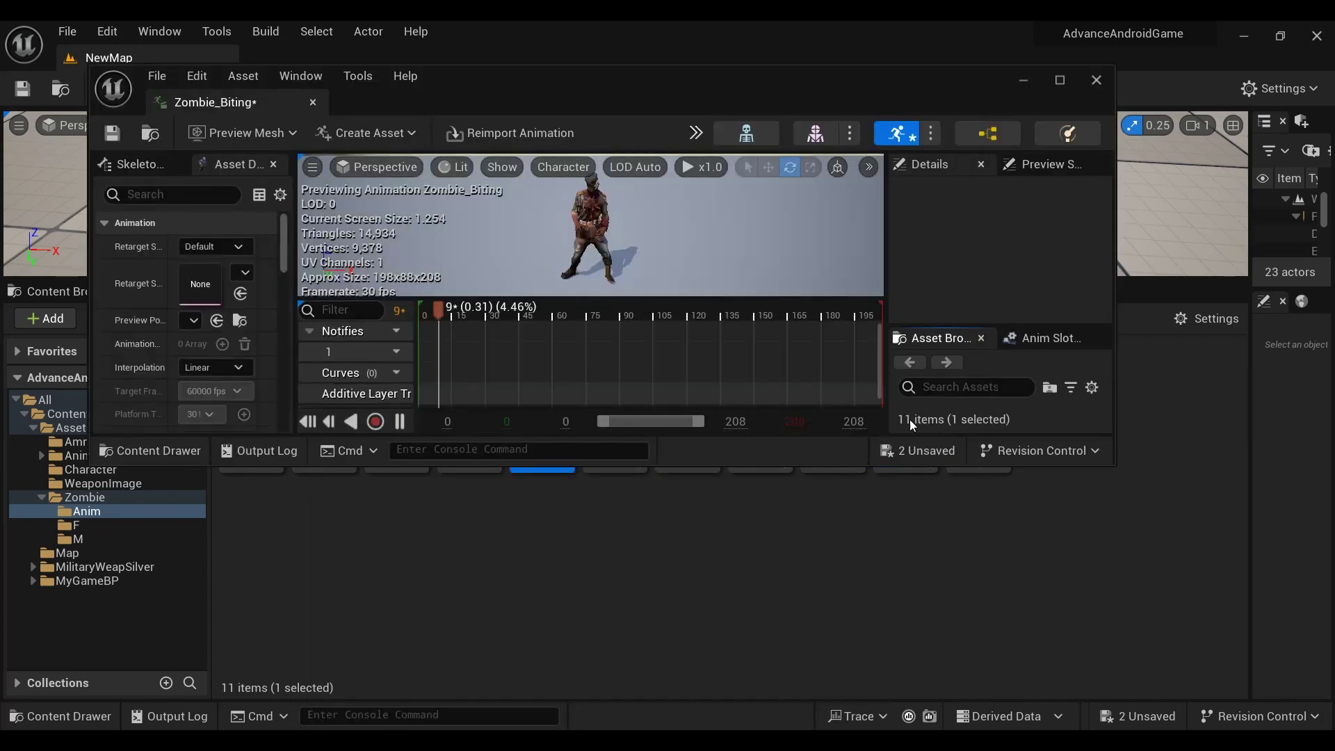
click(1059, 80)
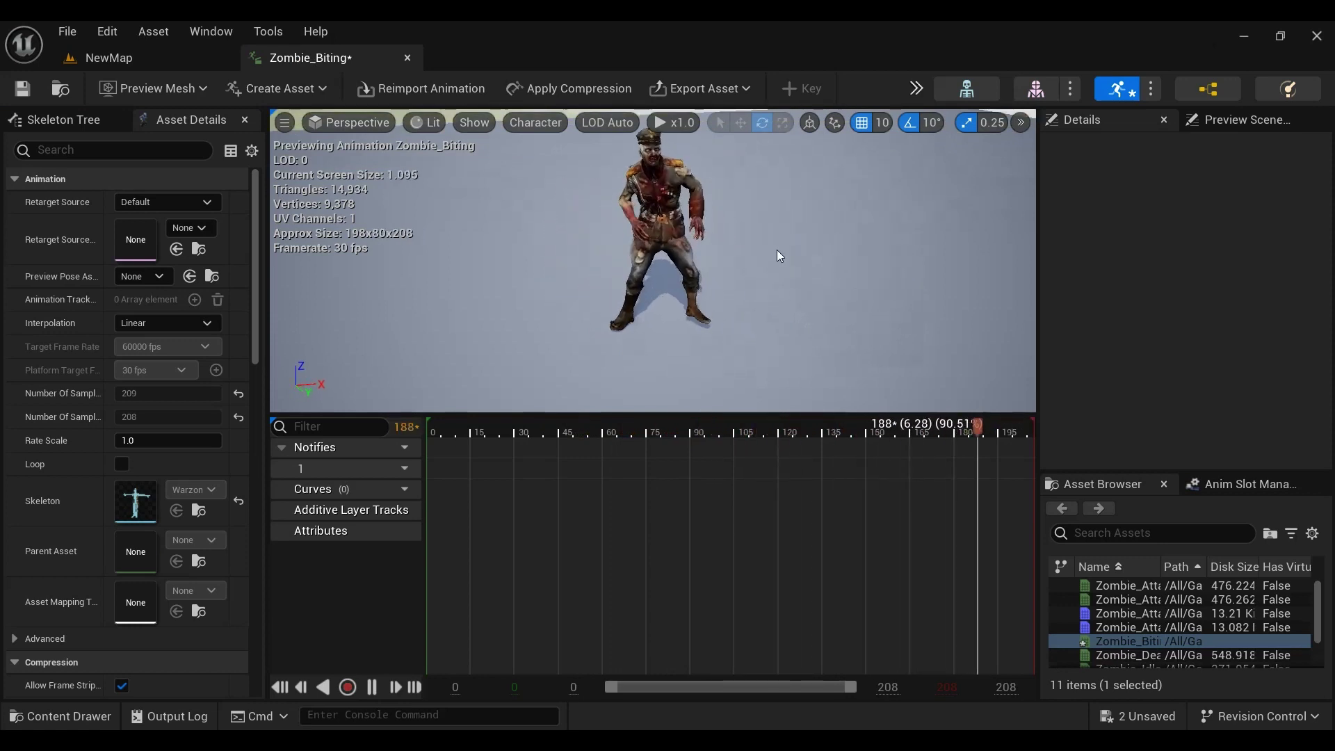
click(144, 50)
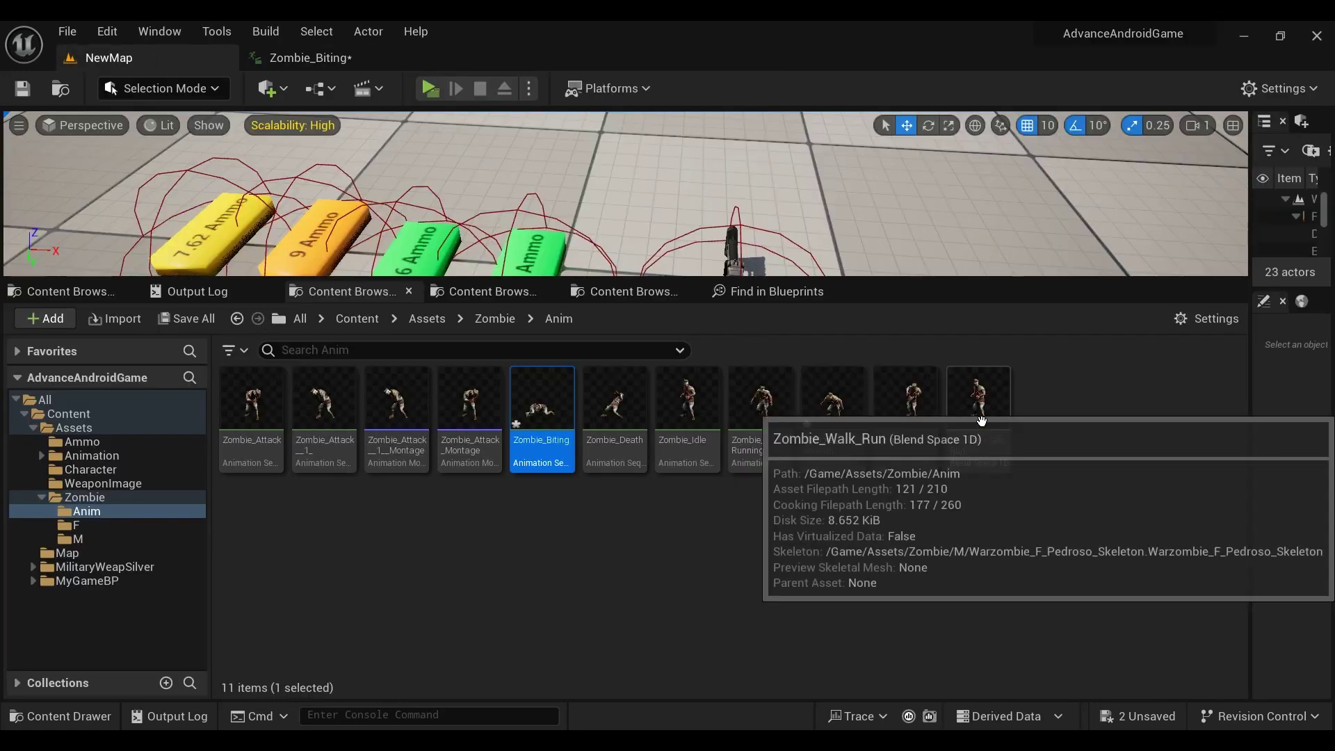
double_click(836, 441)
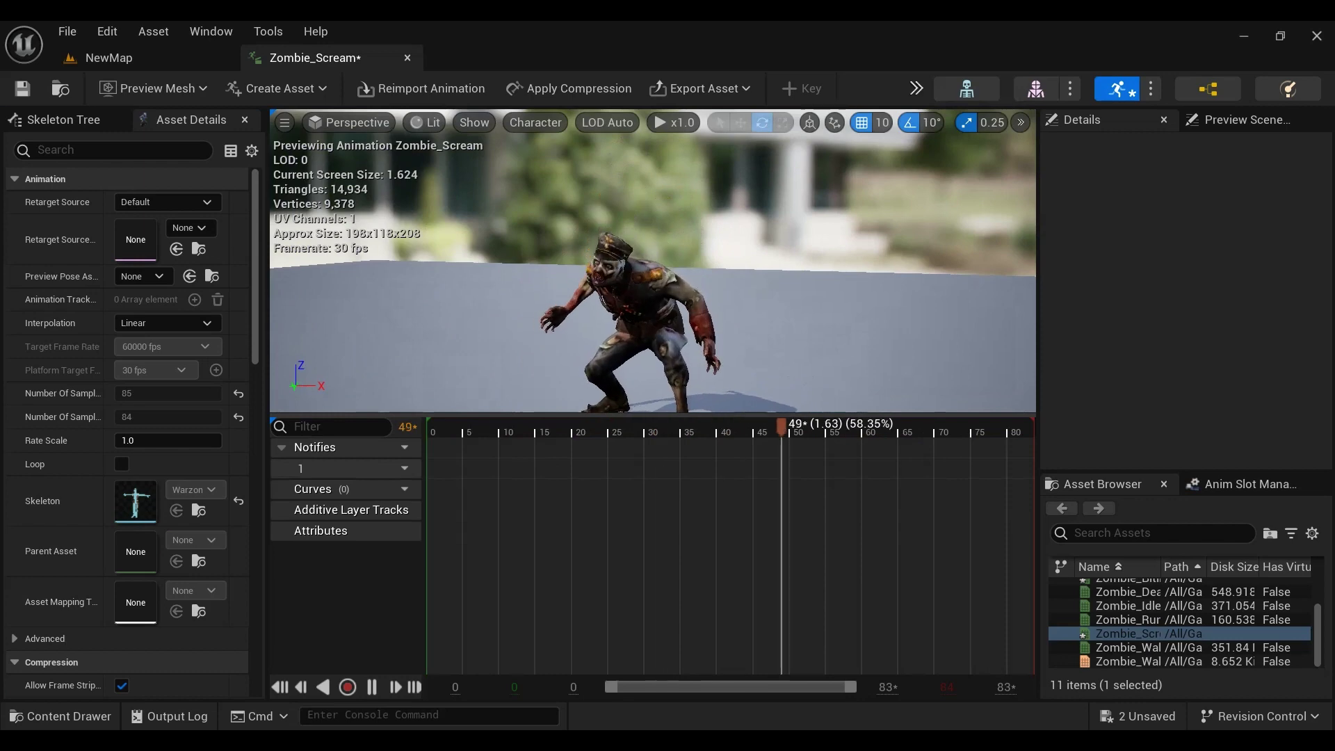
click(104, 57)
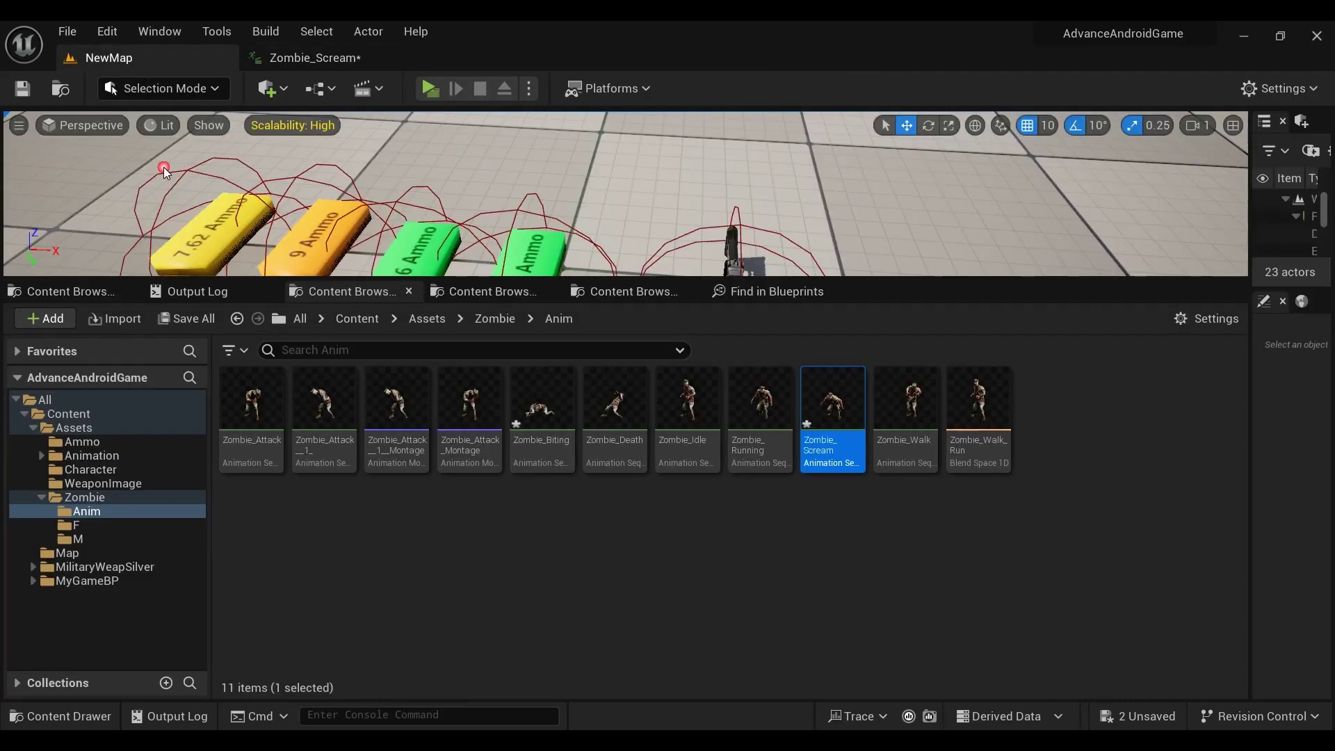
Step: Save both new animation assets with Save Selected
click(185, 318)
click(800, 575)
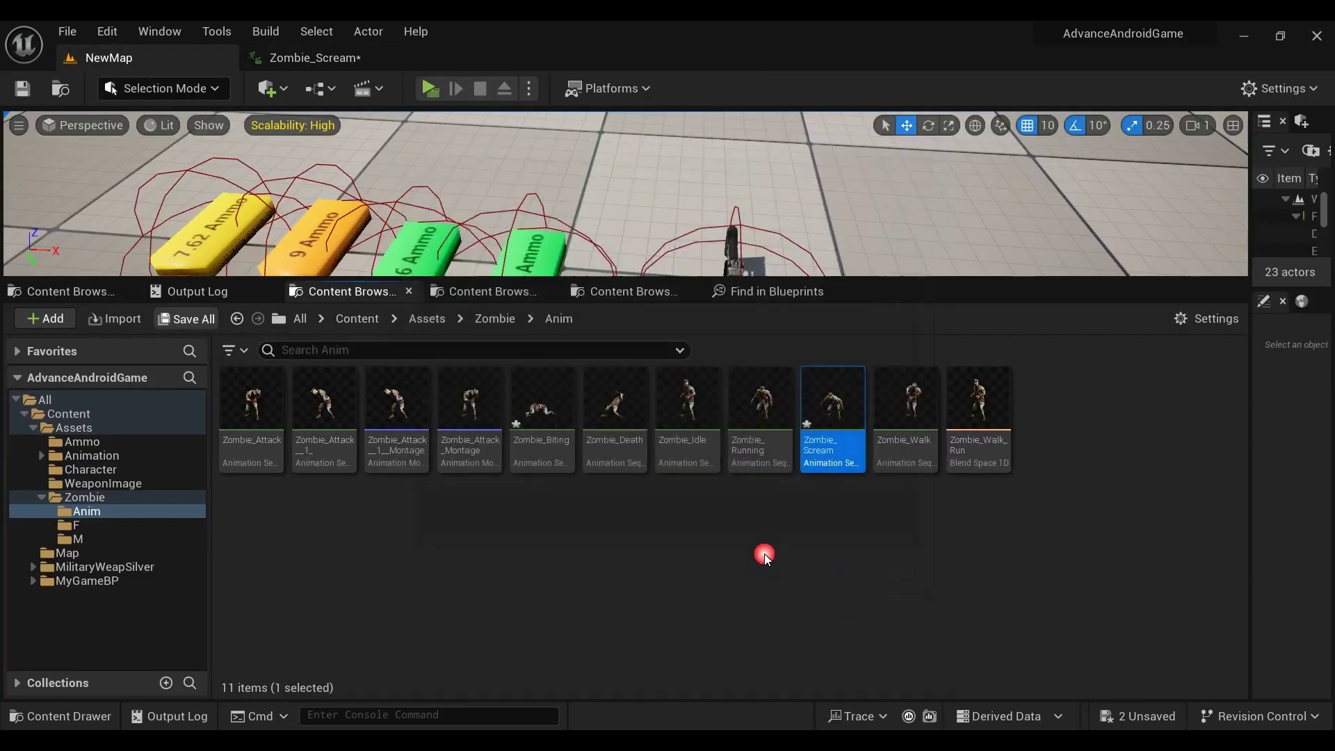
drag(834, 445, 828, 502)
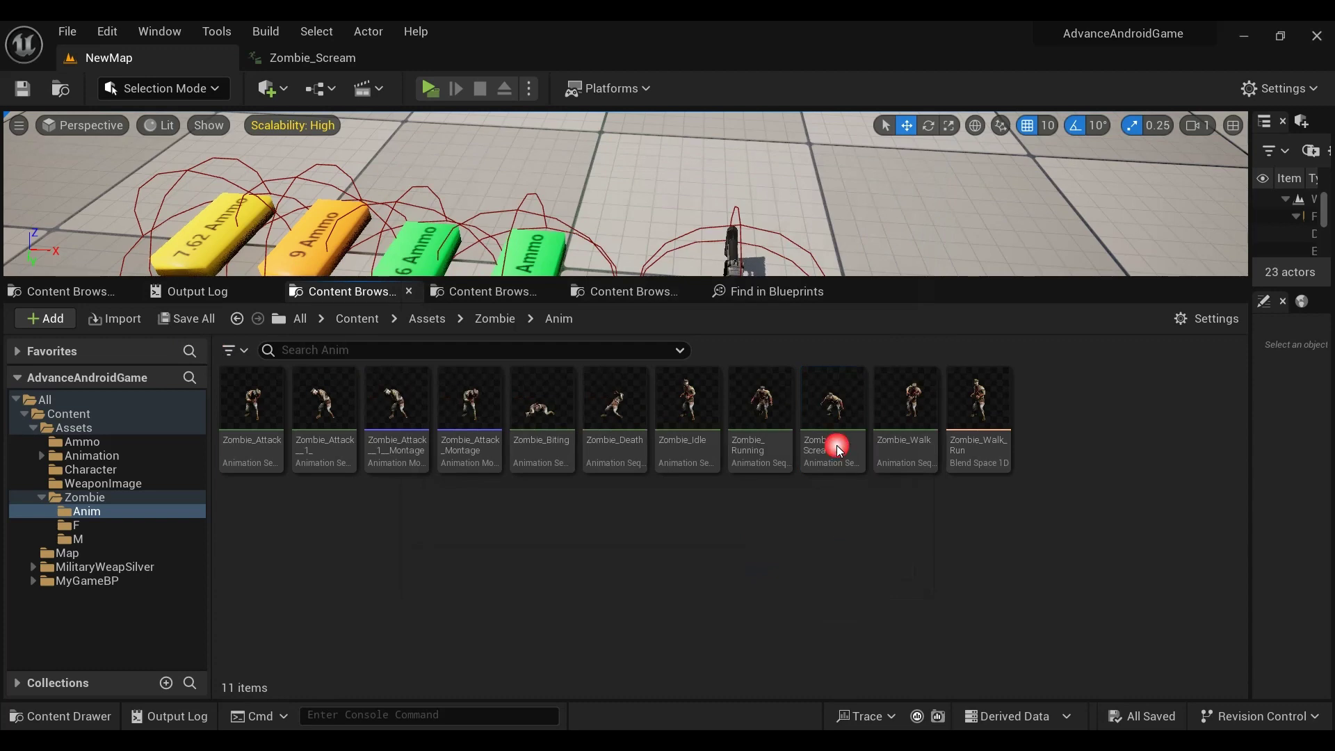
click(780, 534)
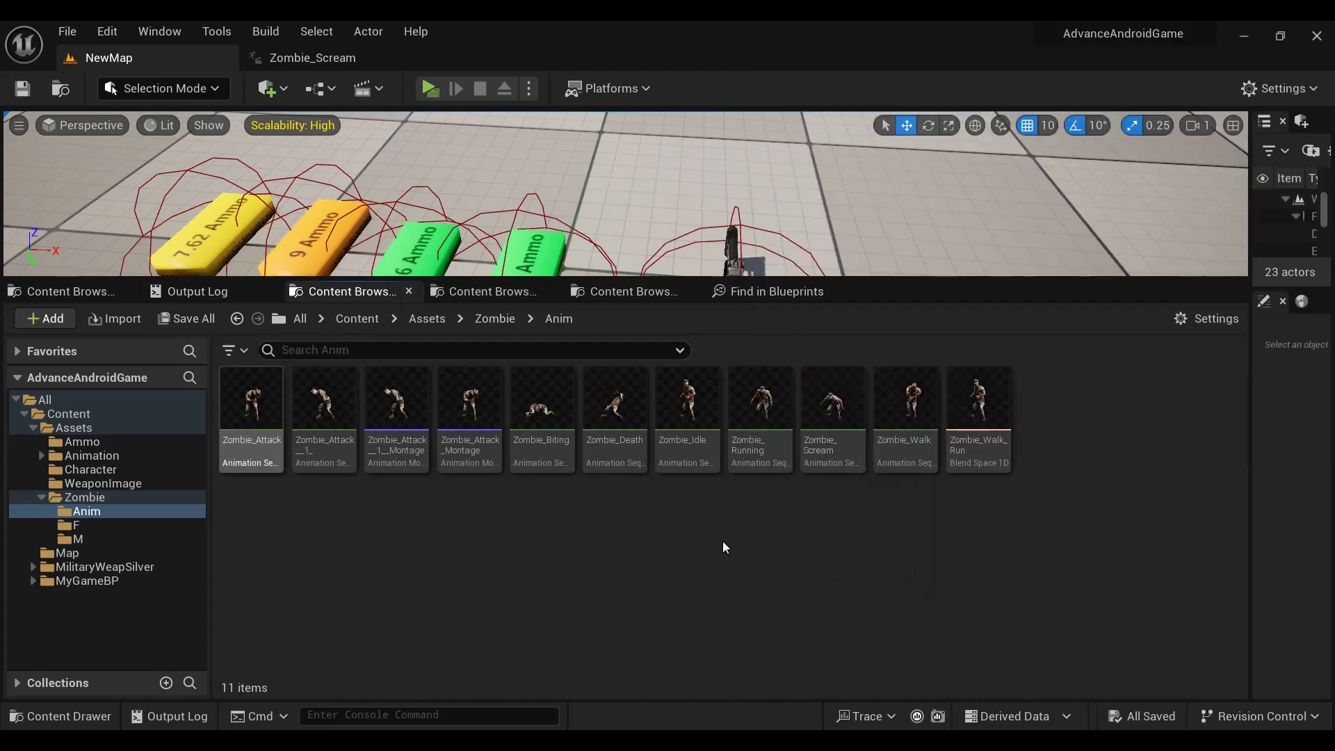
Step: Create Zombie_Scream_Montage from Zombie_Scream with Create AnimMontage and save it
right_click(834, 452)
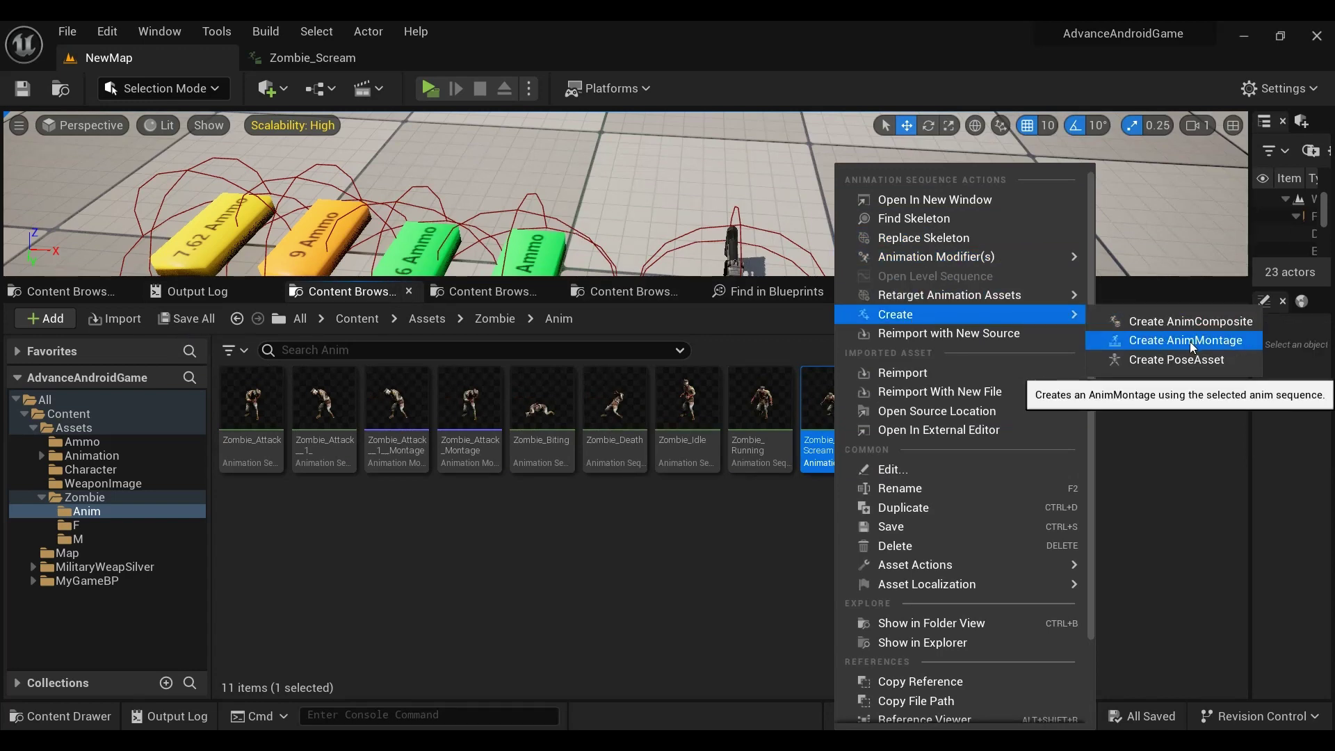
click(1191, 345)
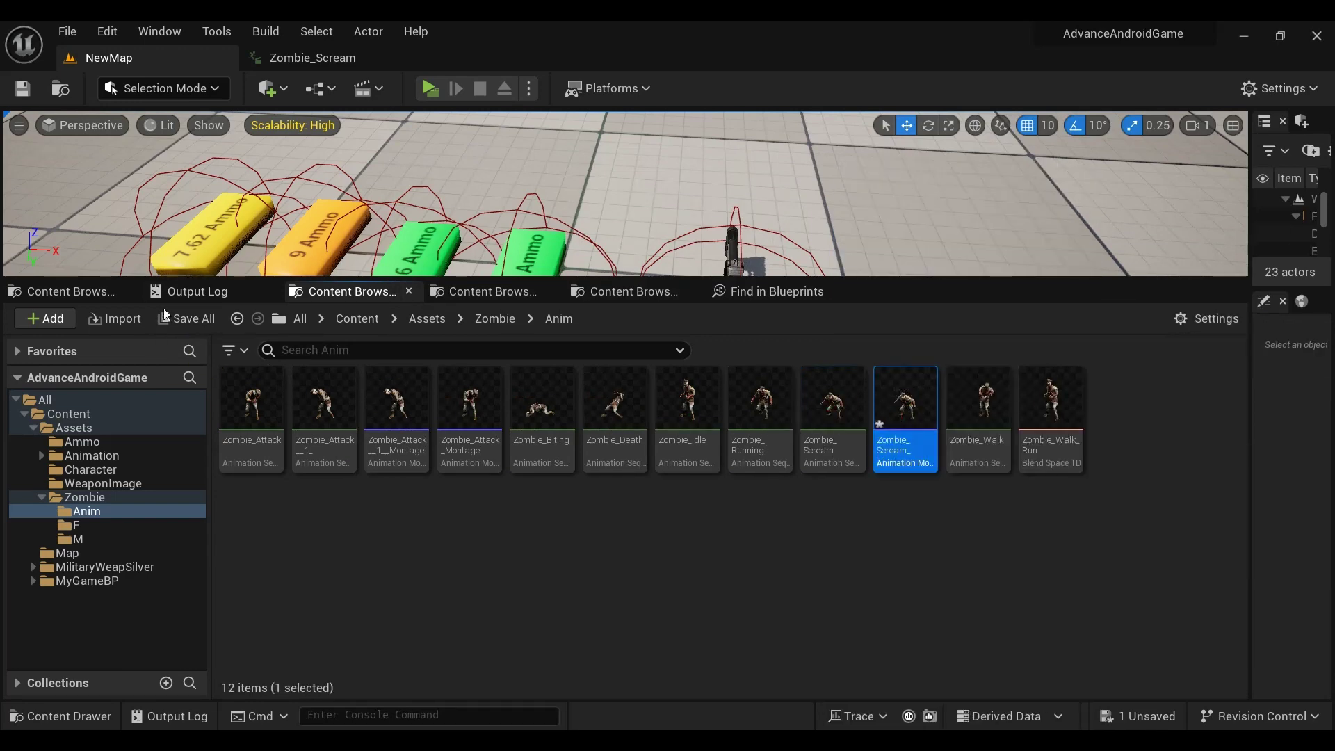
key(ctrl+shift+s)
click(779, 588)
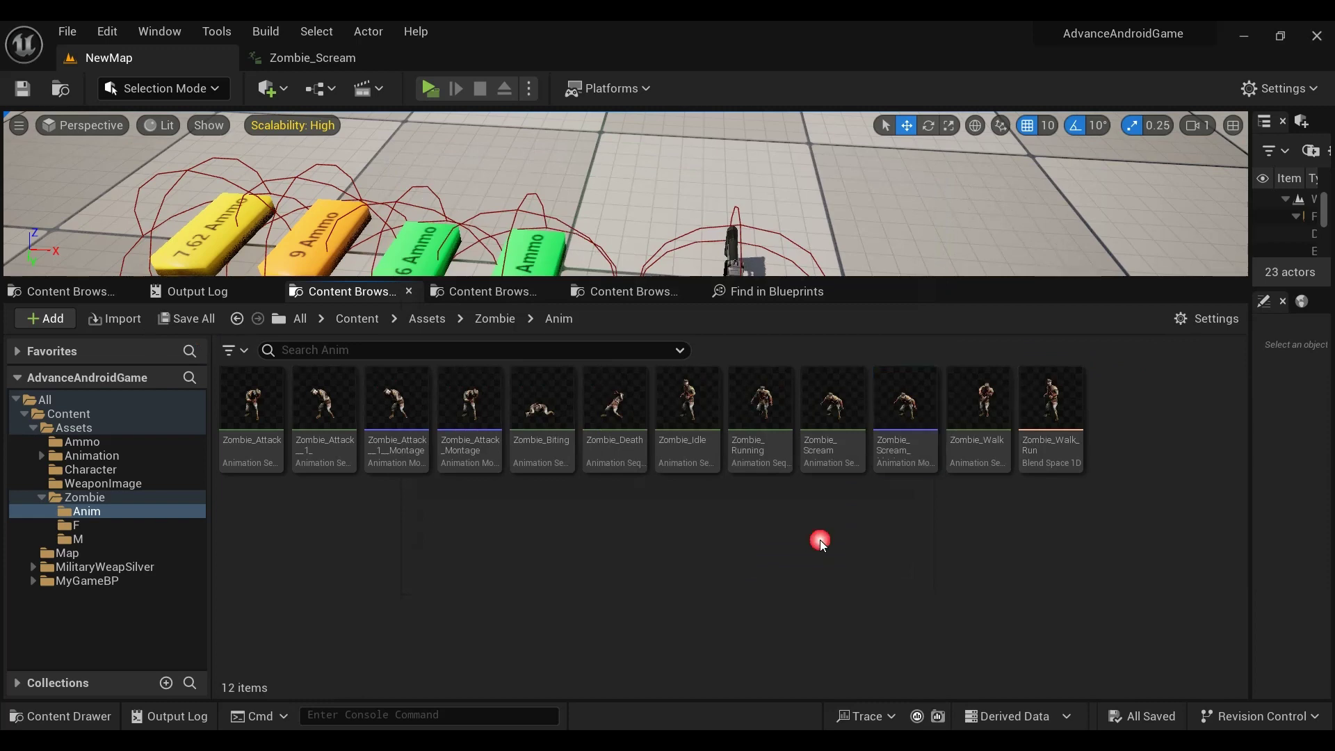
Step: Open Zombie_Scream_Montage and the Zombie_Scream animation to inspect them
double_click(903, 409)
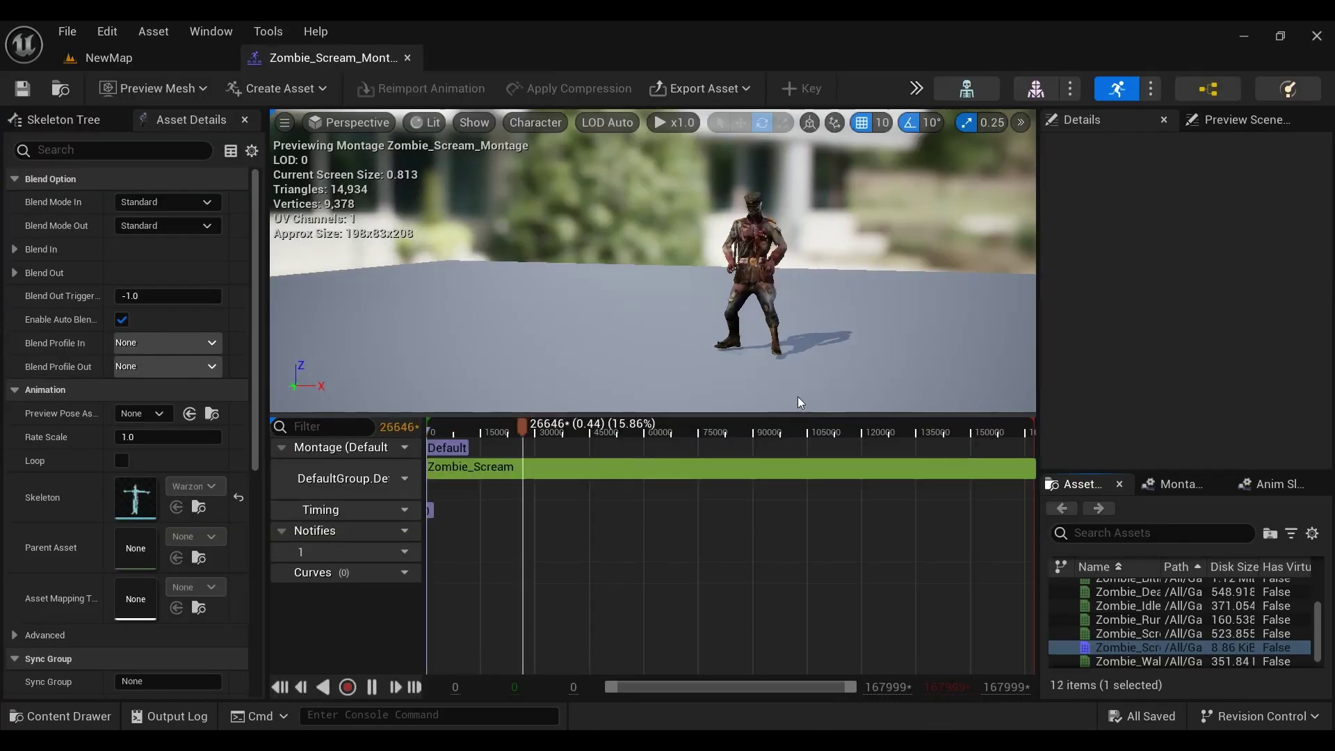
click(140, 50)
double_click(832, 410)
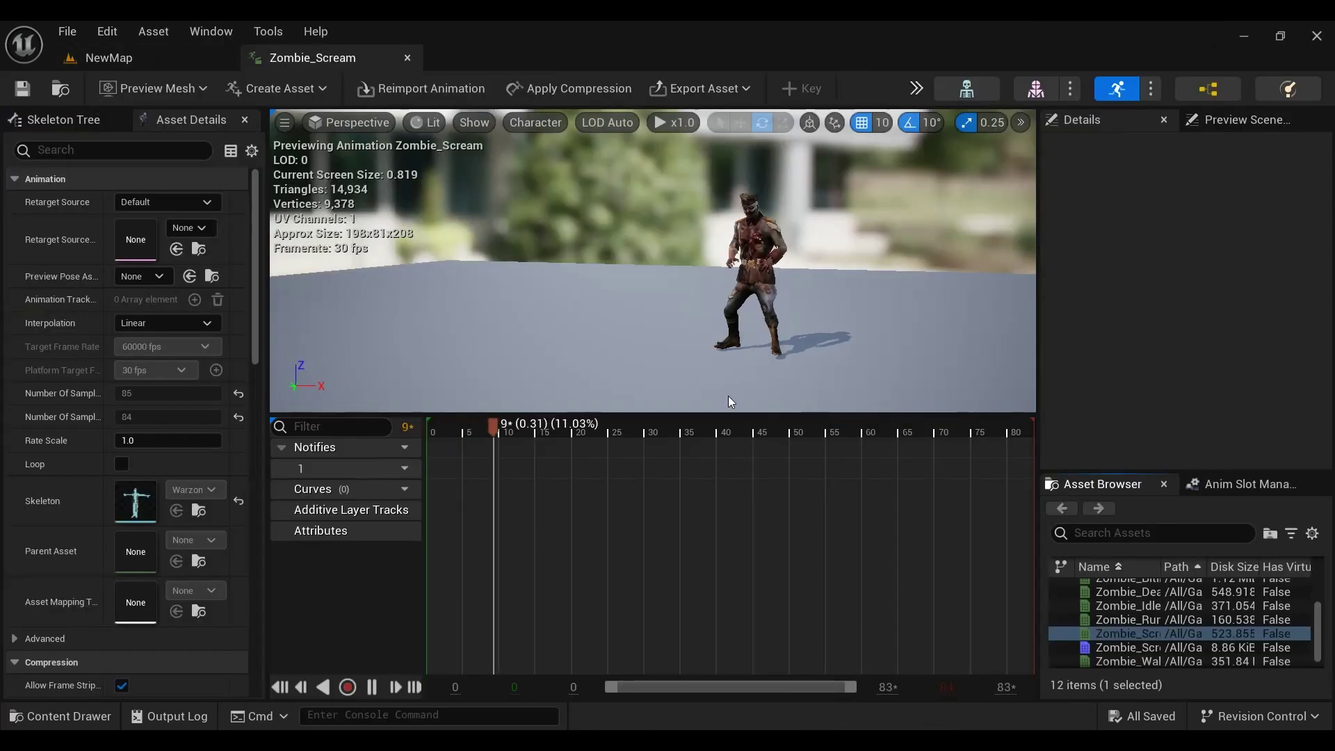
drag(773, 339, 773, 292)
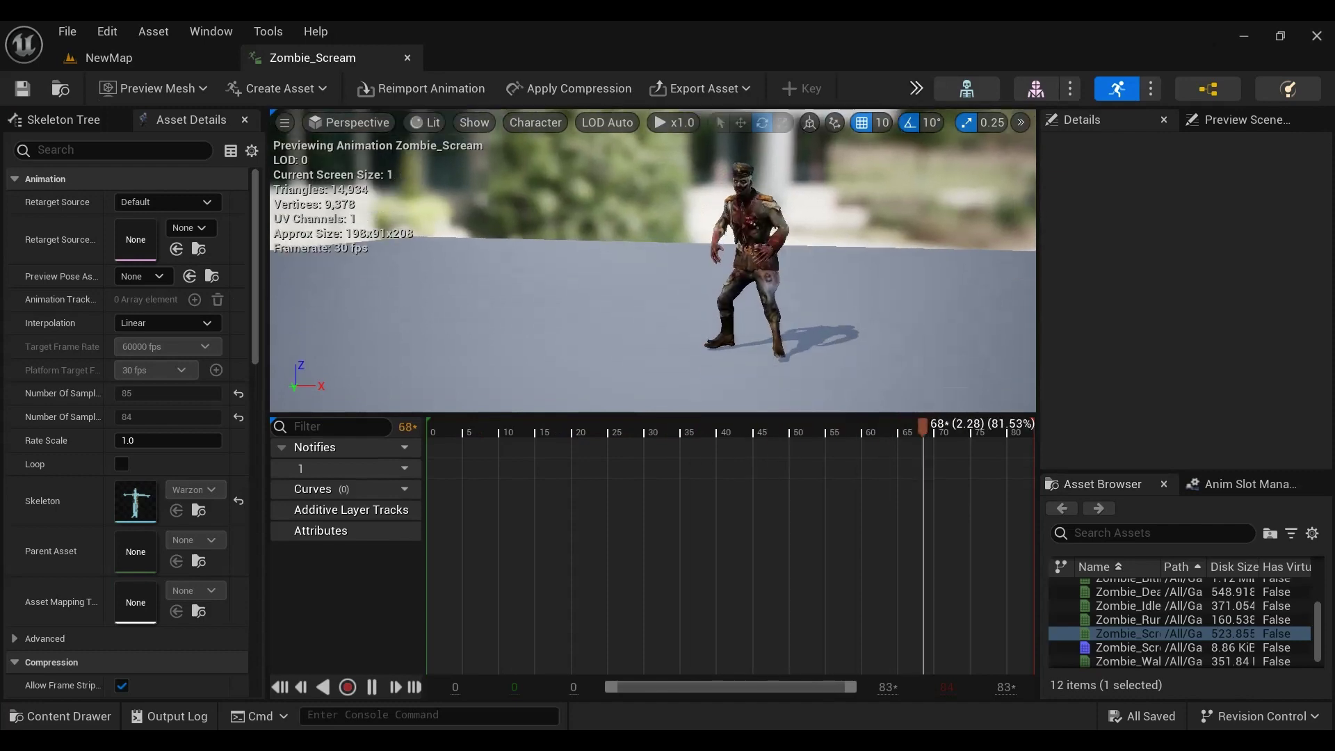
drag(423, 301, 434, 292)
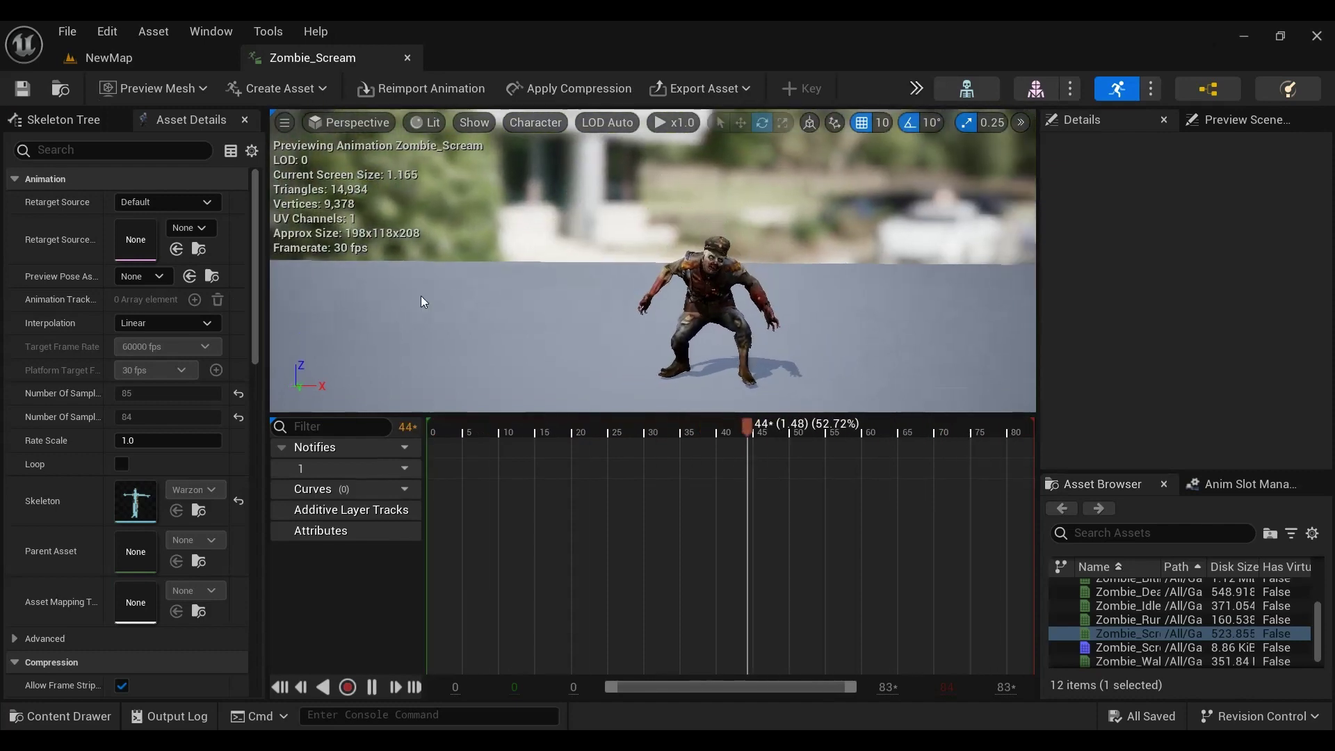
click(171, 65)
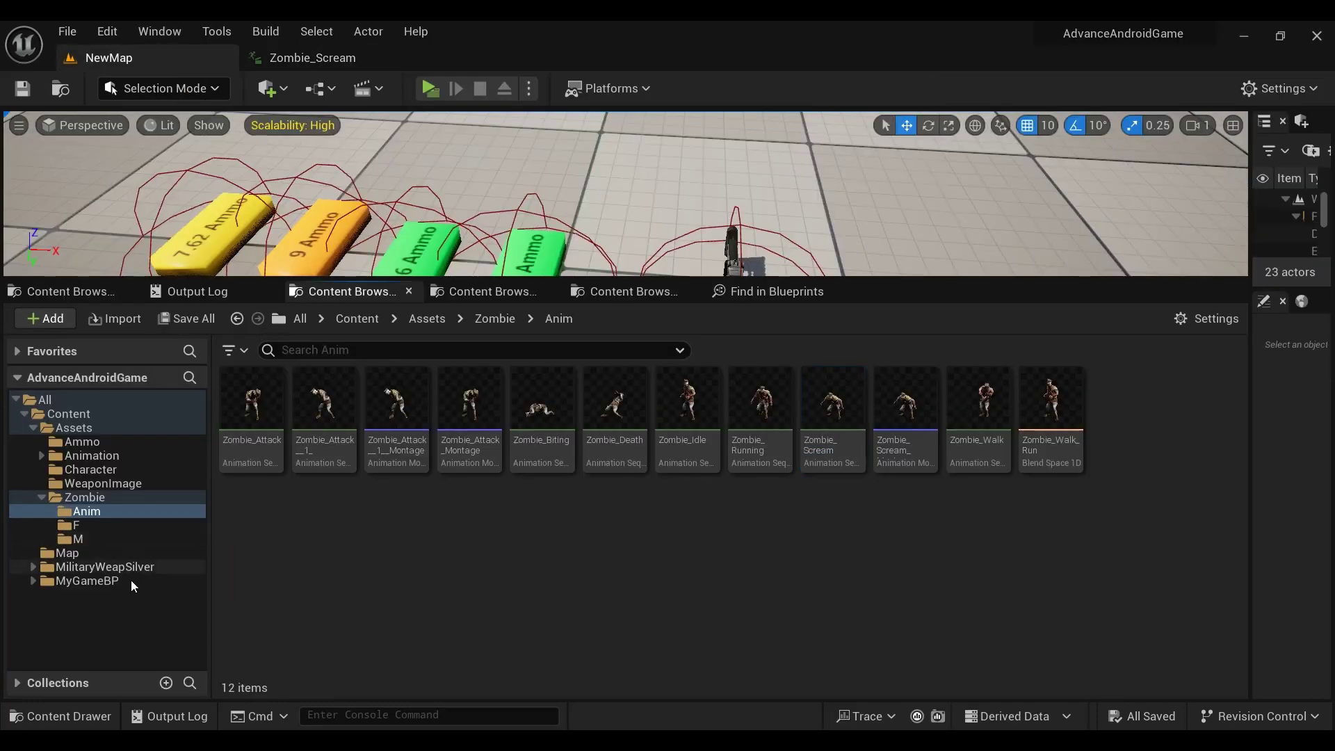
Step: Open the ZombieBP blueprint from the MyGameBP > ZombieBP folder
click(91, 581)
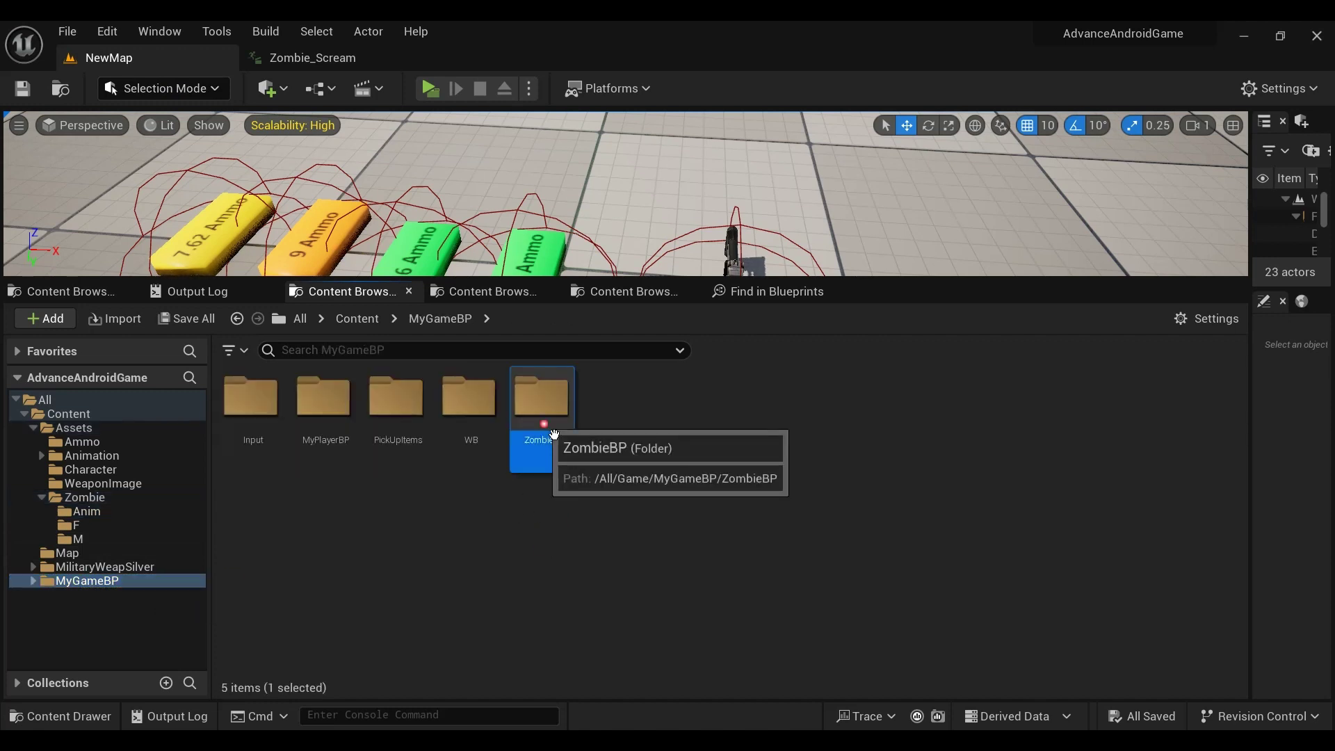
double_click(563, 457)
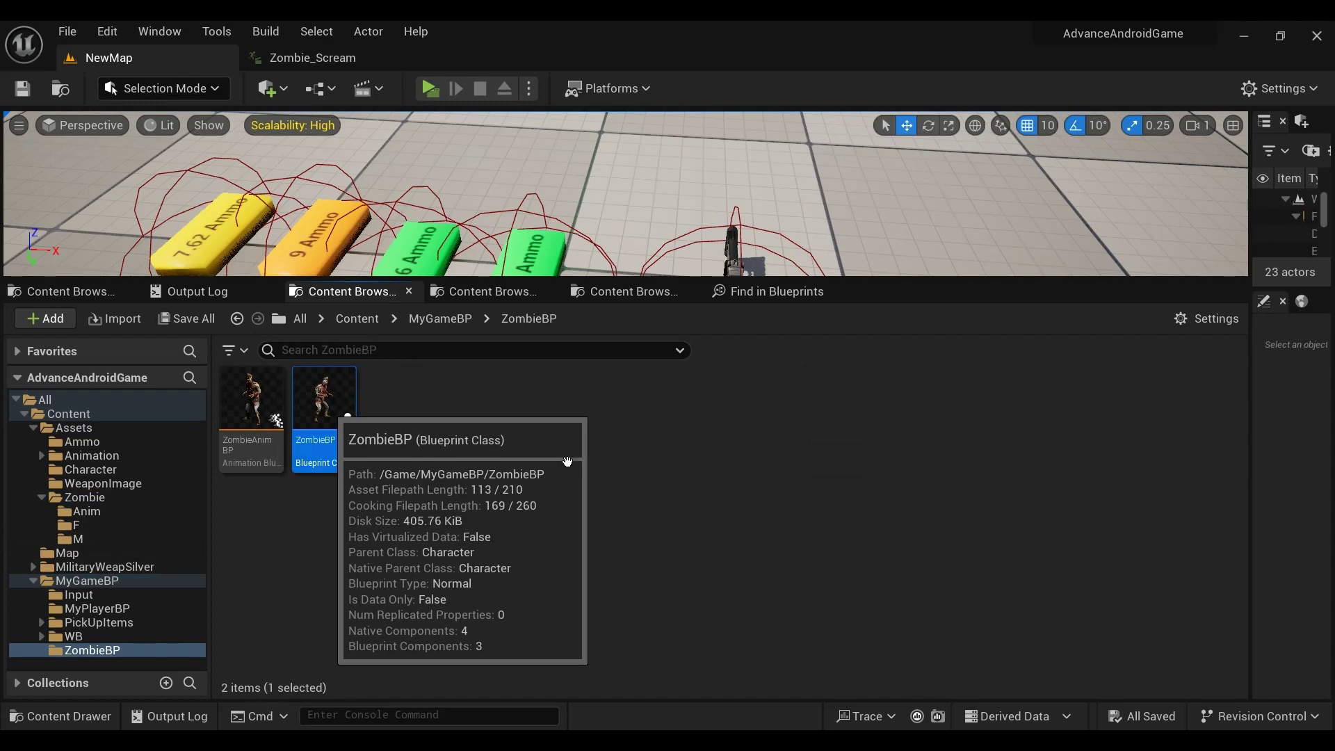
double_click(324, 417)
scroll(661, 502, down, 3)
scroll(843, 518, down, 2)
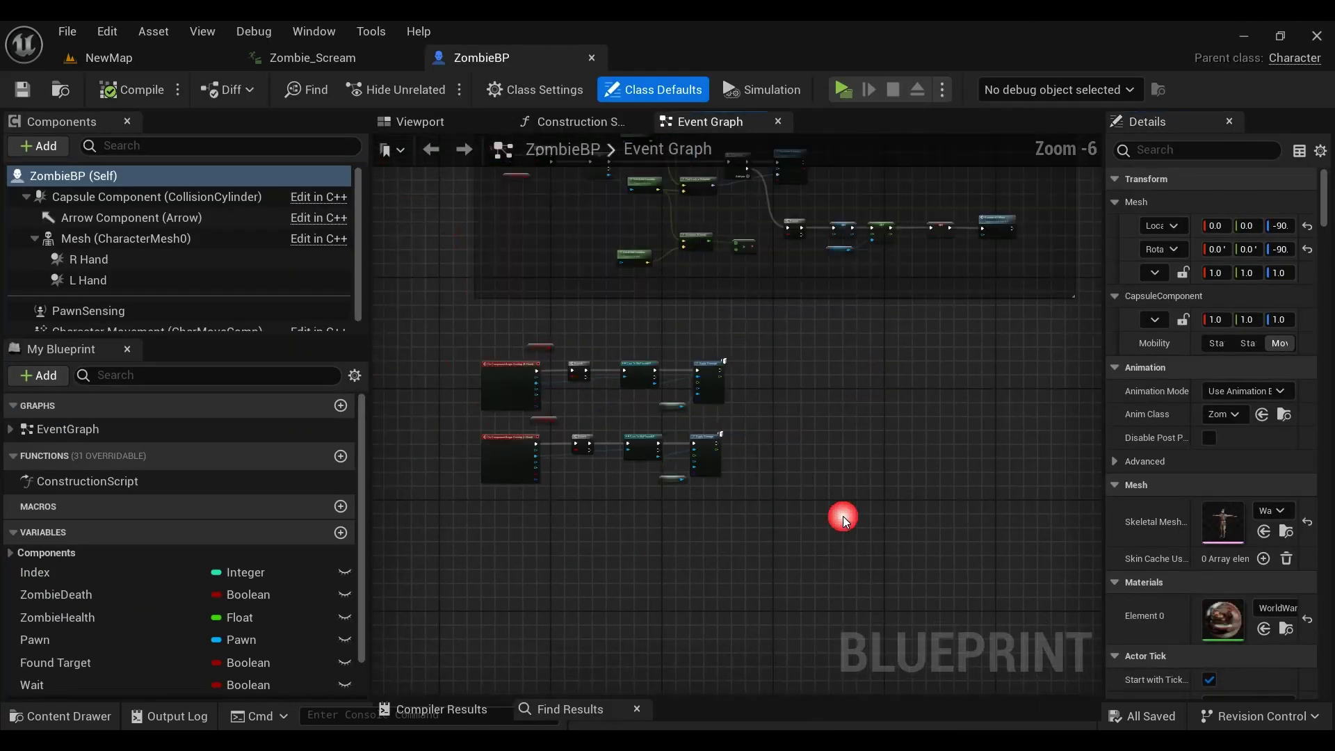
scroll(843, 518, down, 5)
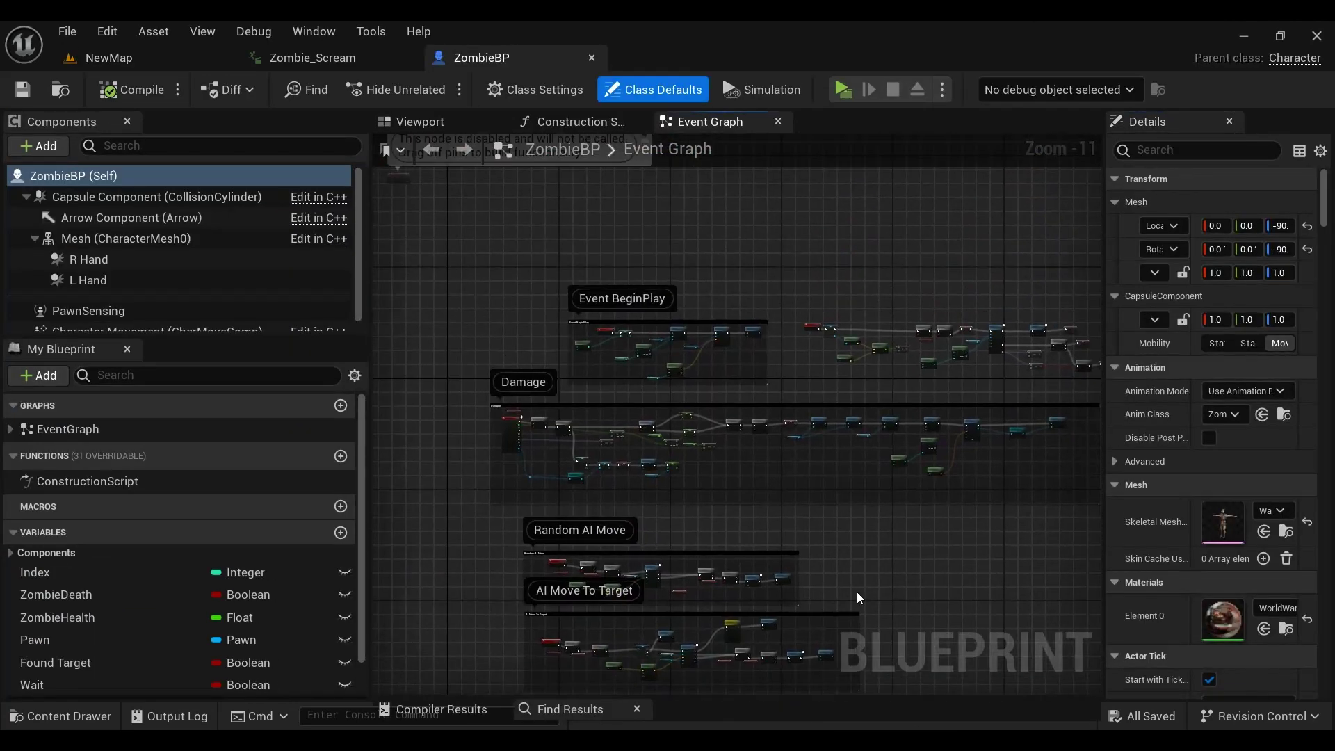
scroll(646, 354, up, 3)
scroll(647, 355, up, 4)
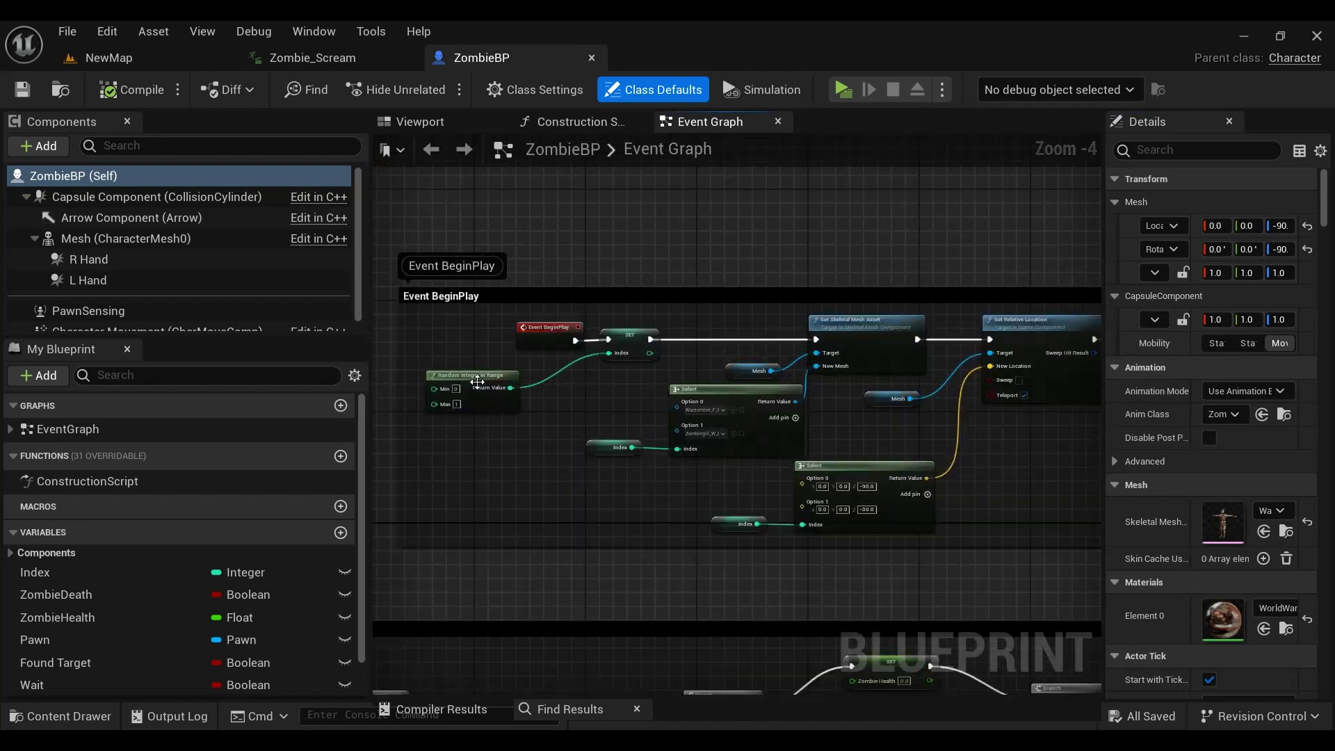
Step: Move the Event BeginPlay comment up, widen it left, and shift Event BeginPlay further left
click(477, 382)
scroll(678, 391, down, 2)
right_drag(690, 328, 680, 415)
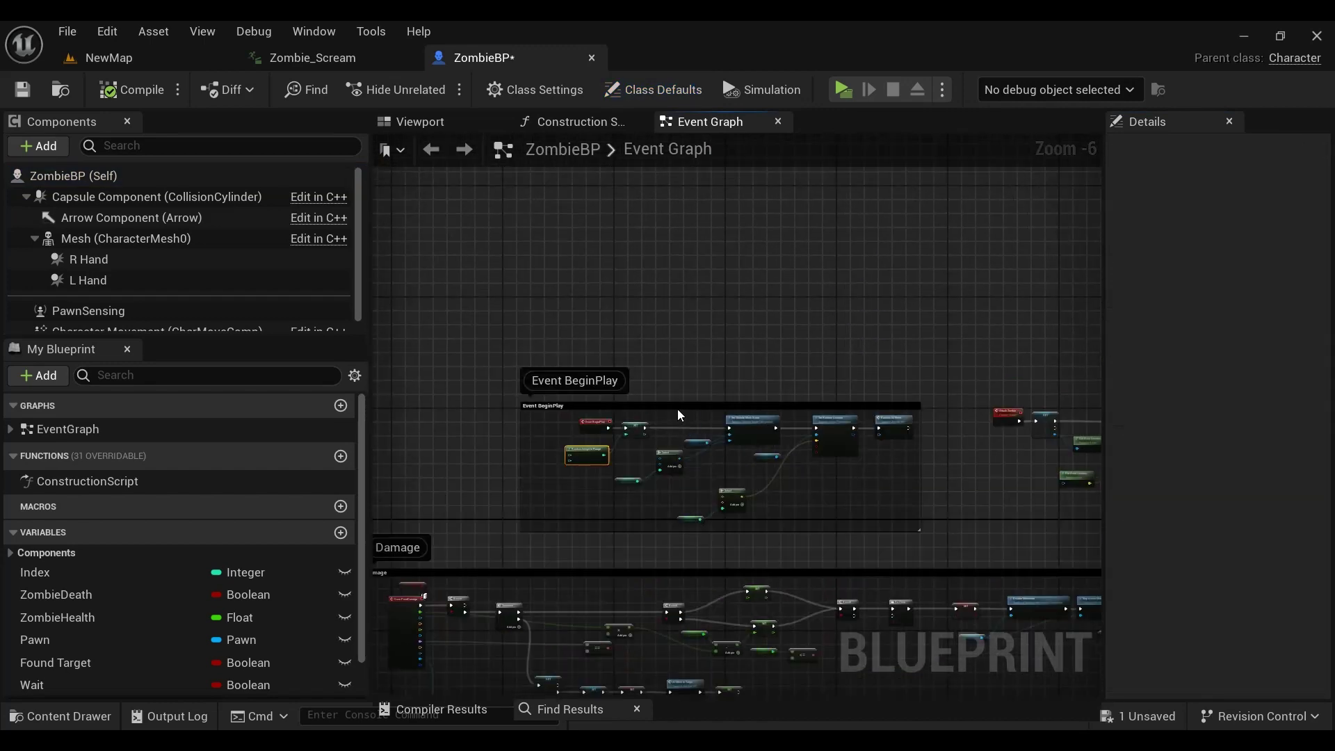
drag(668, 406, 638, 227)
right_drag(741, 457, 831, 574)
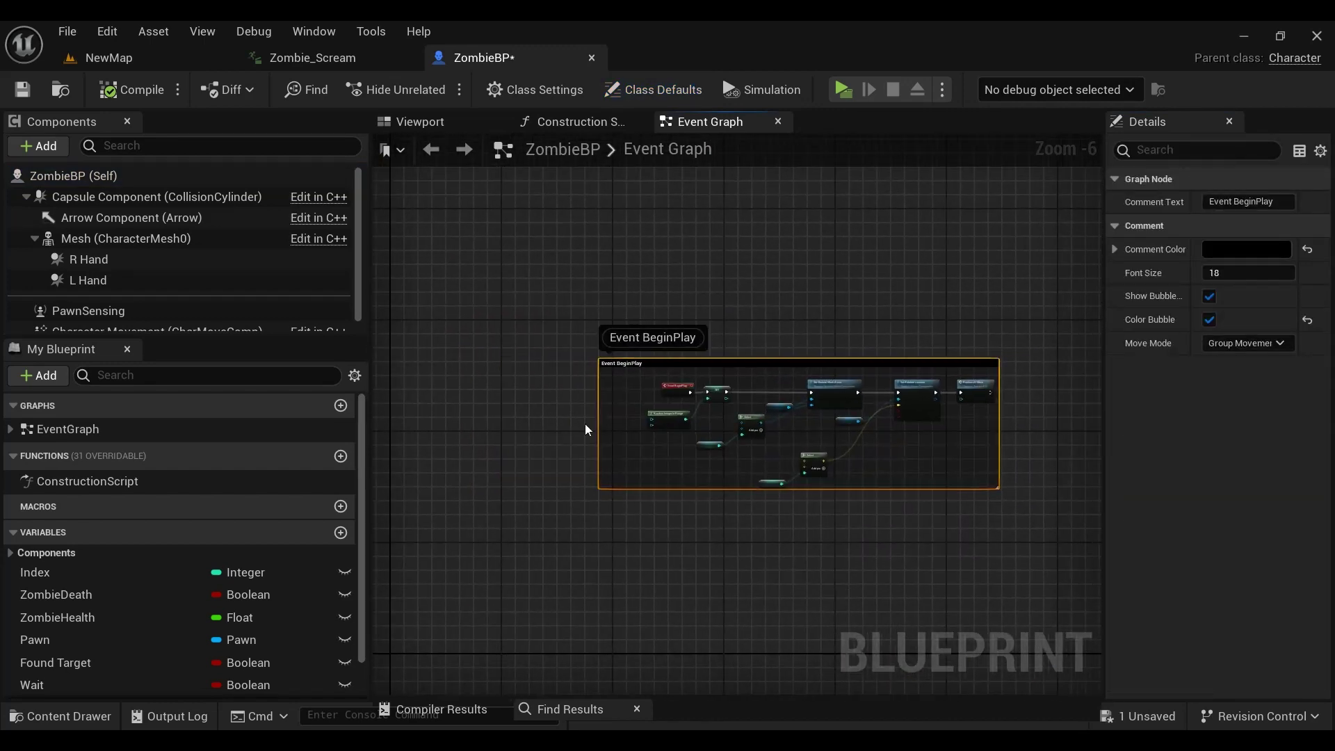
scroll(852, 368, up, 3)
drag(806, 345, 664, 346)
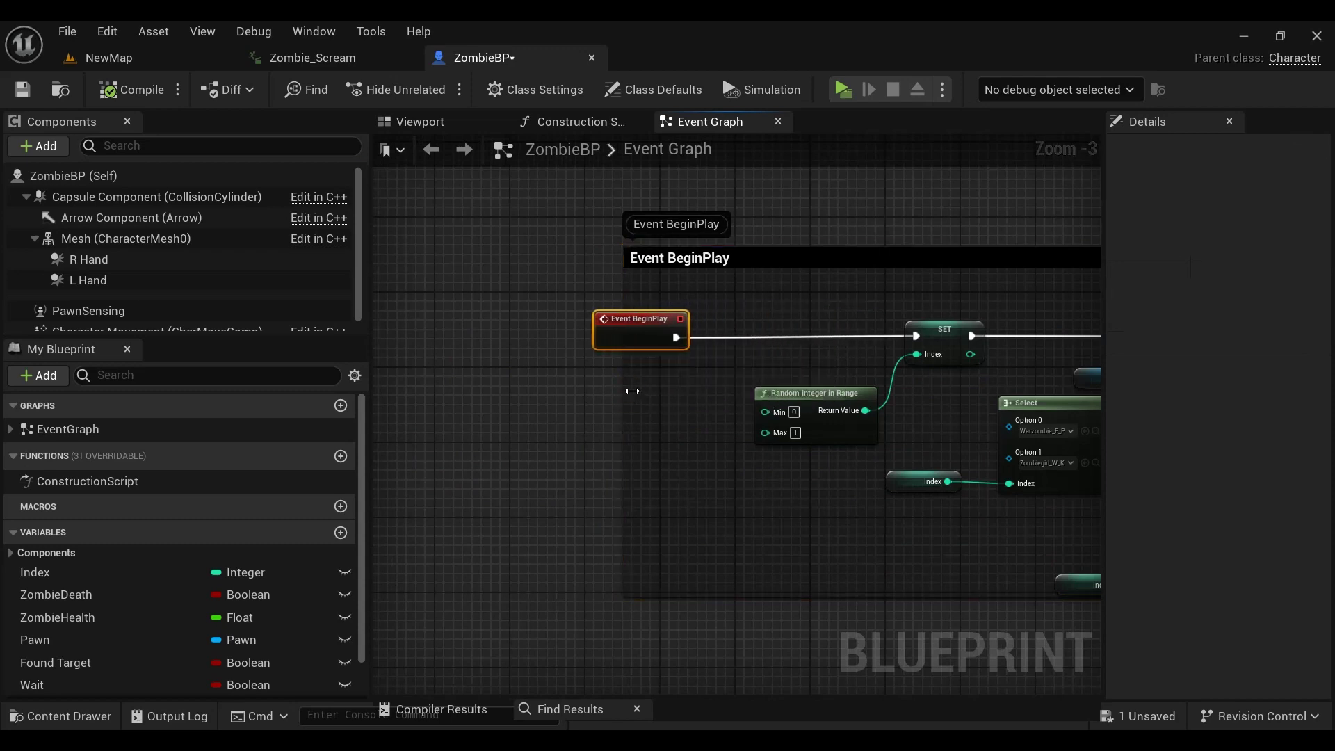
drag(631, 391, 295, 397)
right_drag(570, 420, 816, 456)
drag(857, 384, 586, 384)
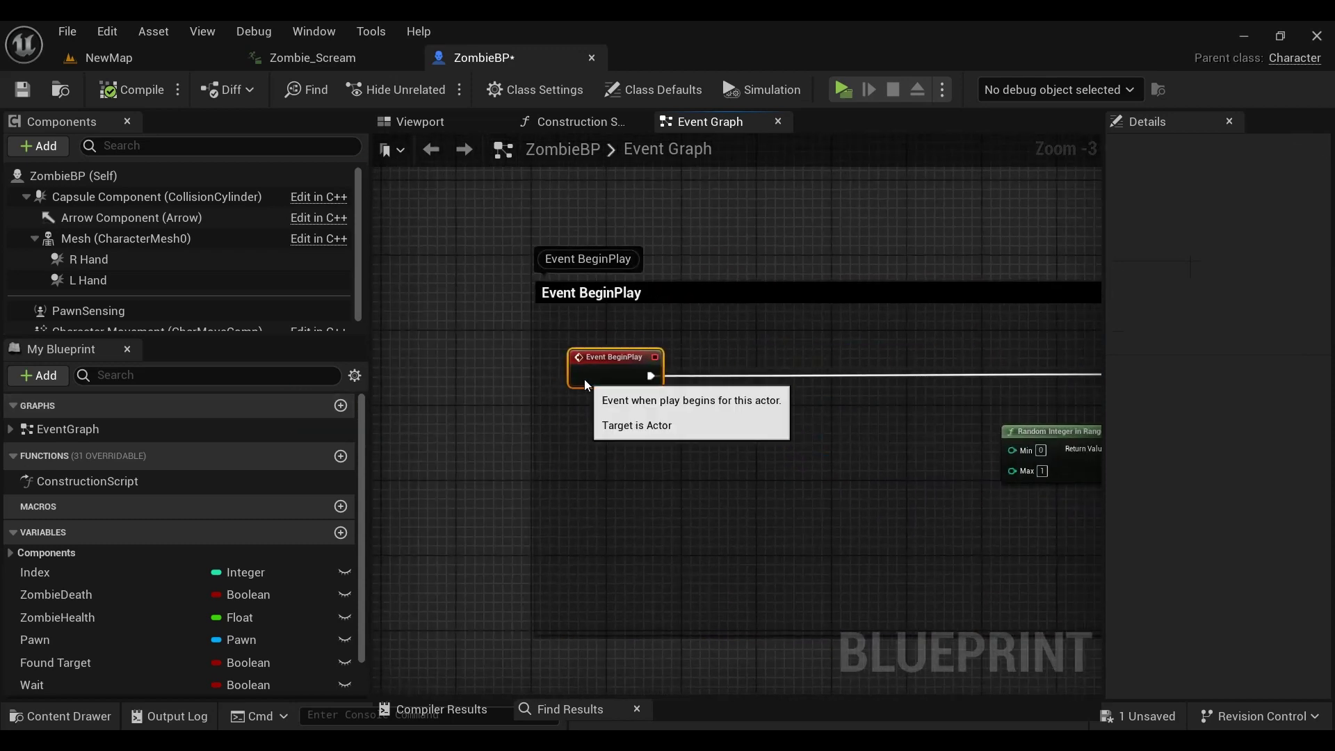
scroll(666, 385, up, 3)
Step: Add a Play Montage node after Event BeginPlay, targeting the Mesh component
drag(681, 381, 675, 386)
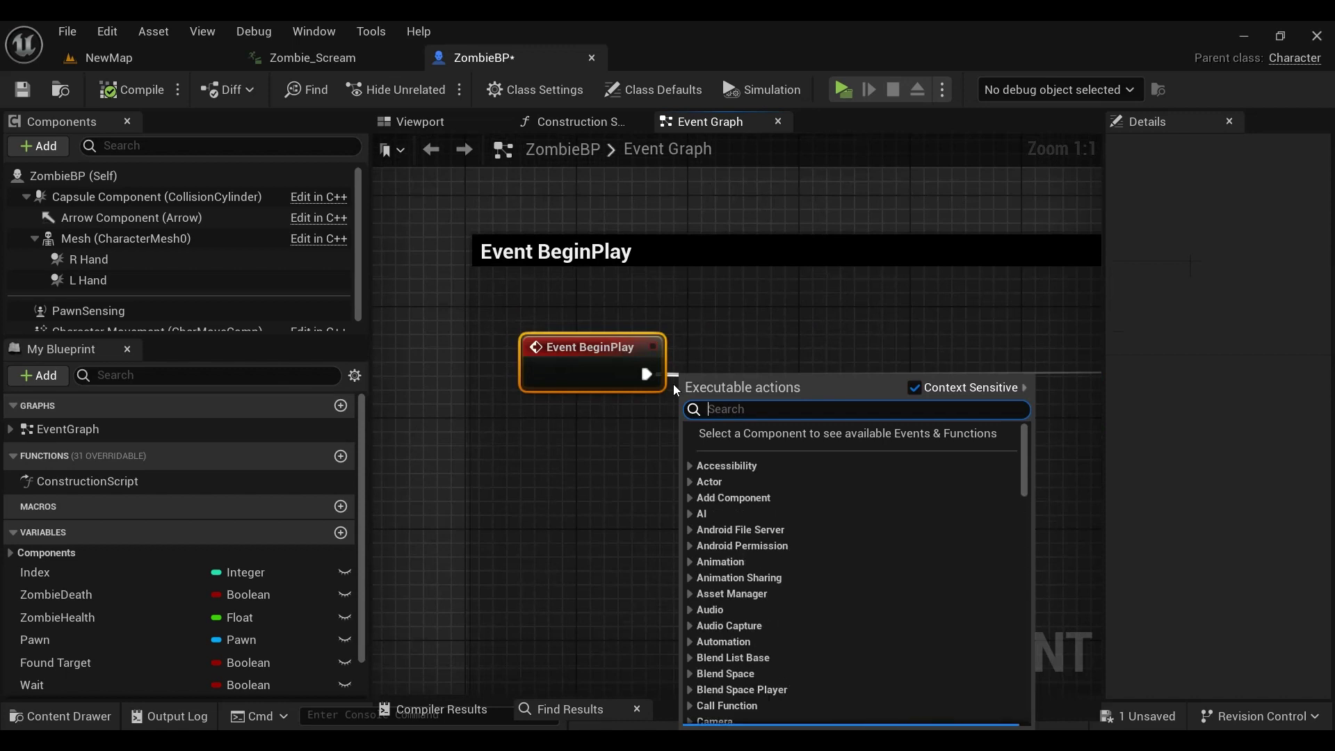
text(play mo)
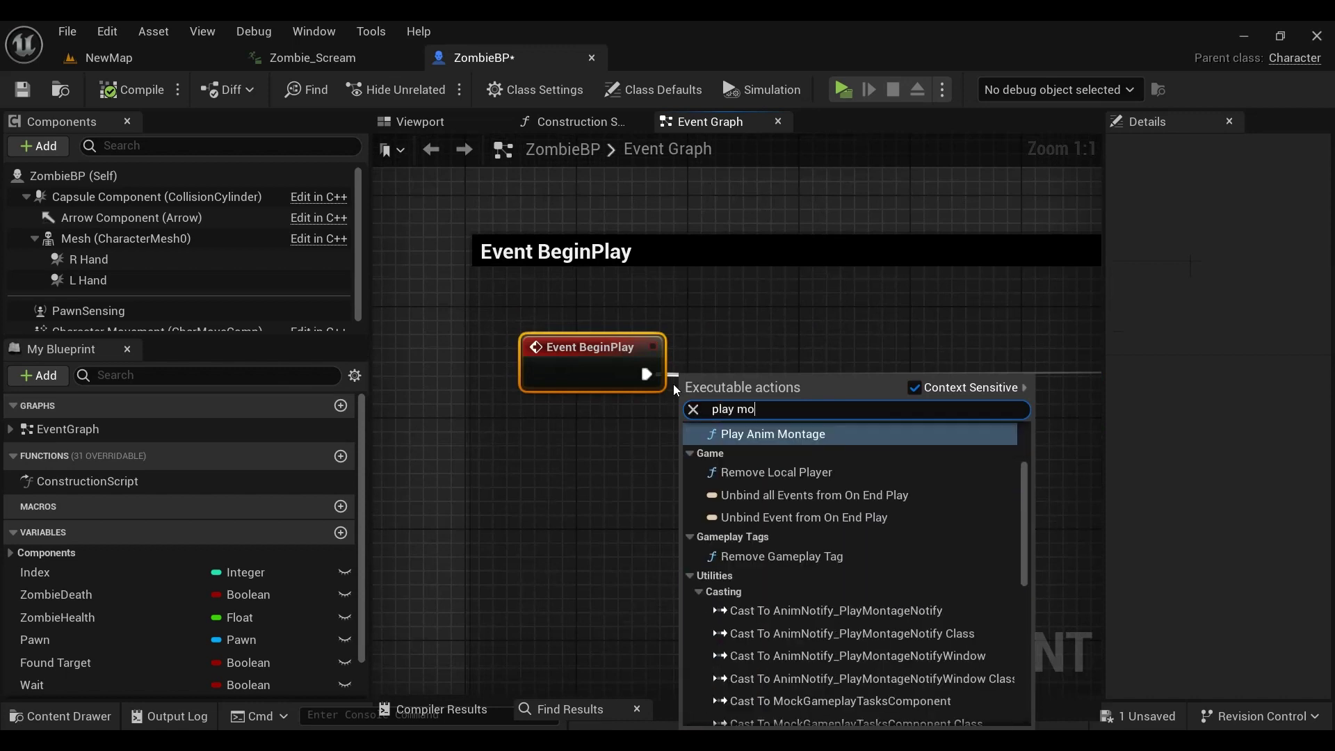
text(n)
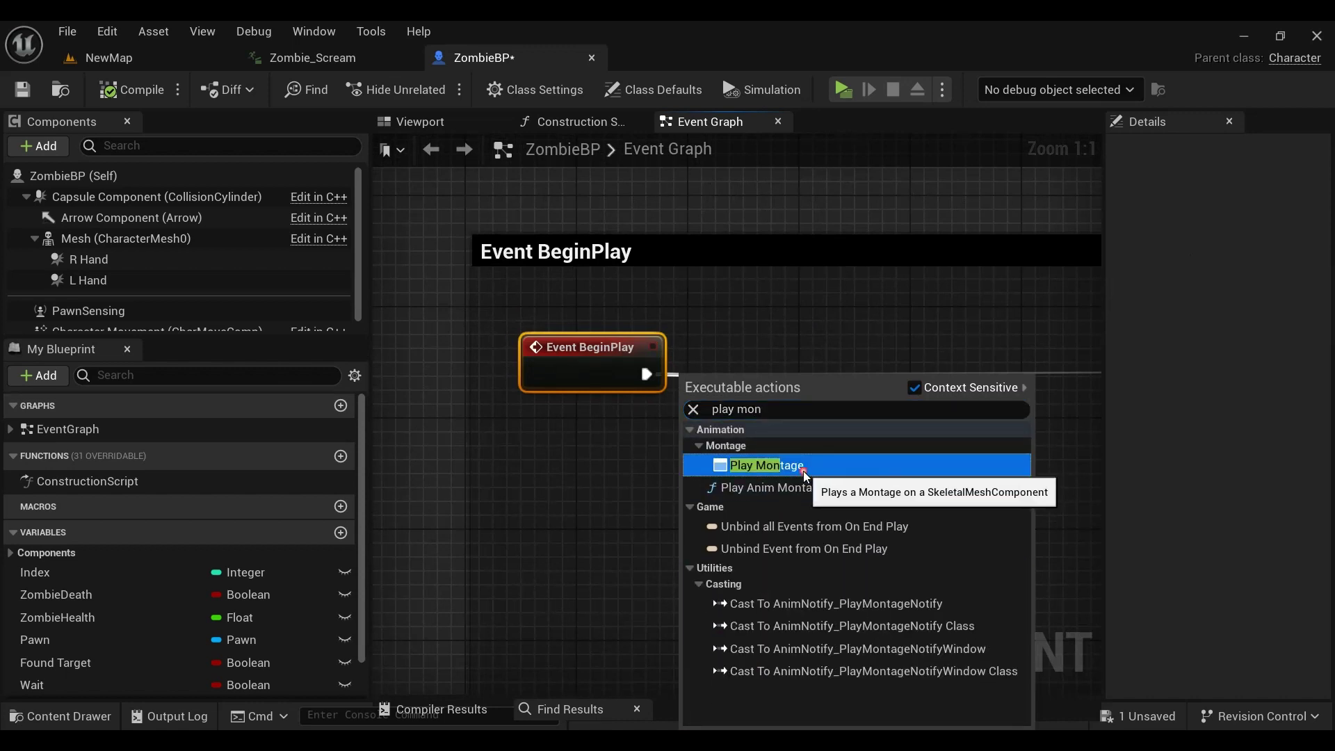
click(805, 475)
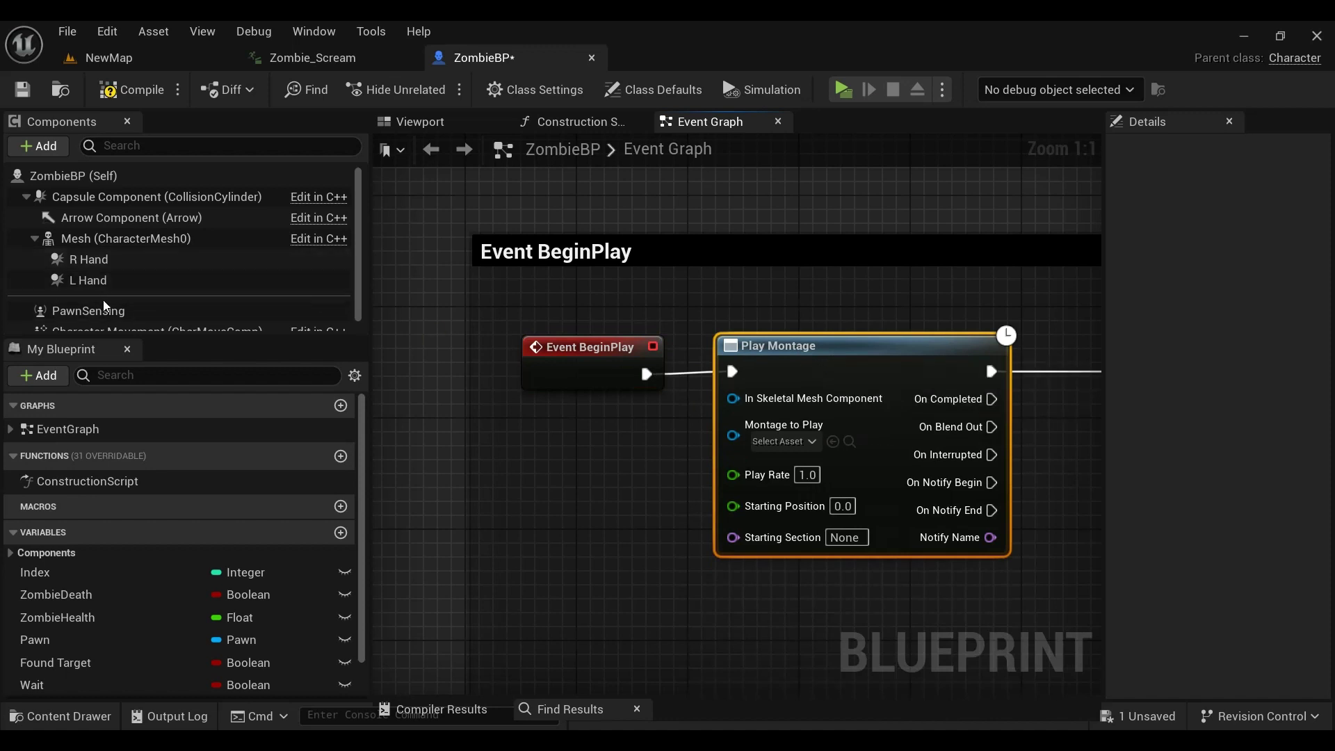
scroll(106, 306, down, 1)
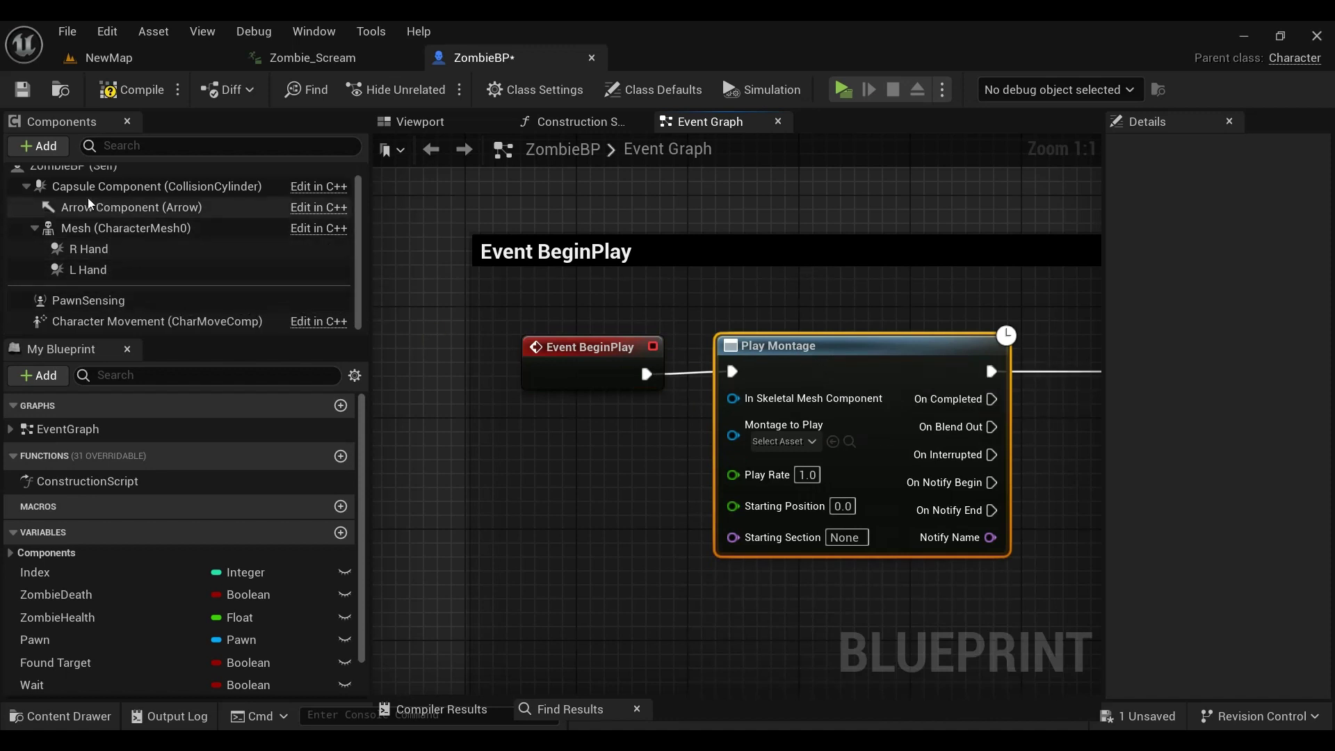
drag(72, 230, 733, 398)
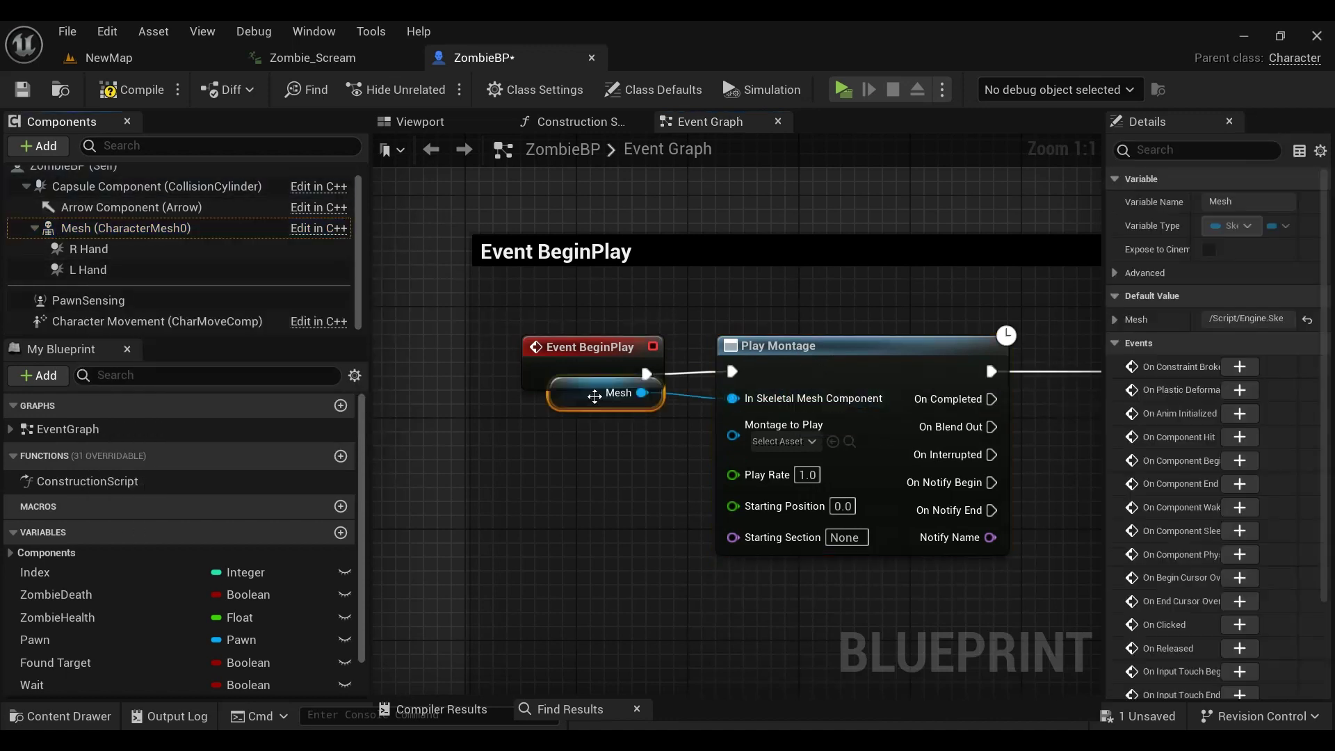
Step: Set the Play Montage node's montage to Zombie_Scream
click(167, 63)
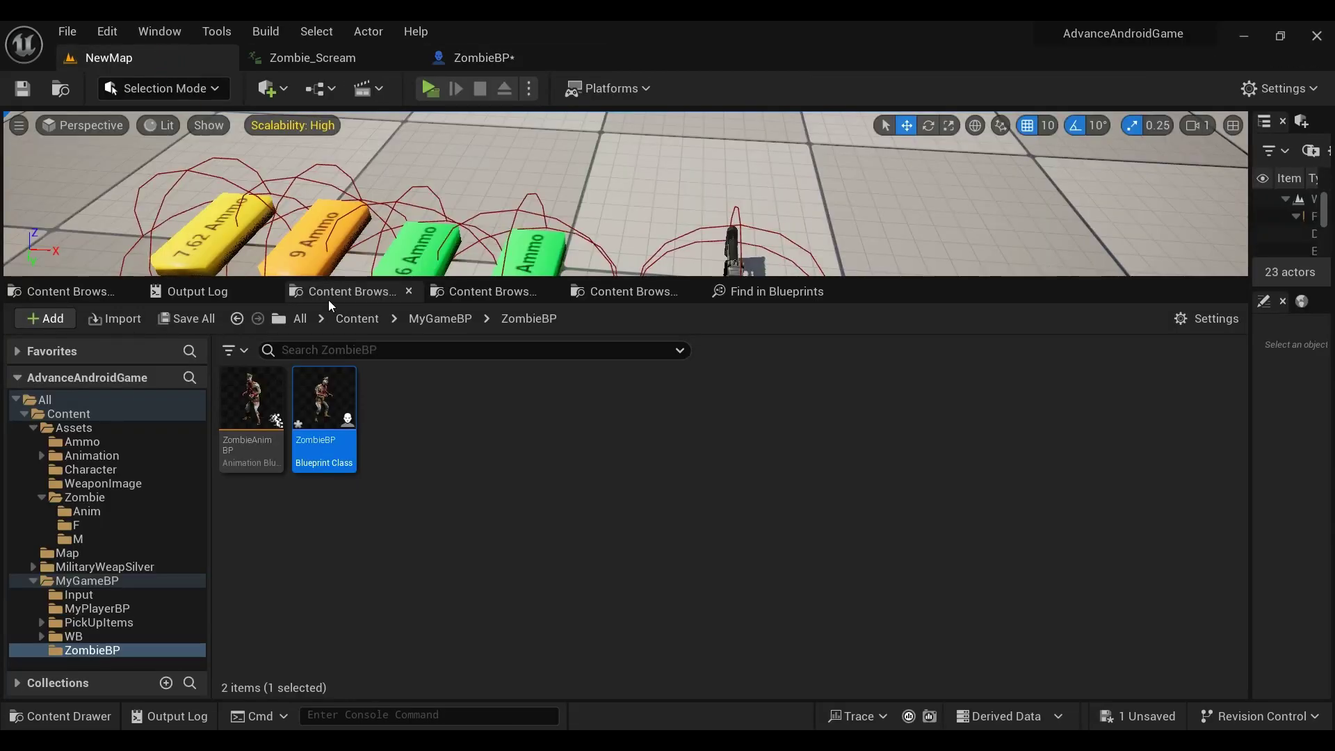
click(329, 63)
click(140, 30)
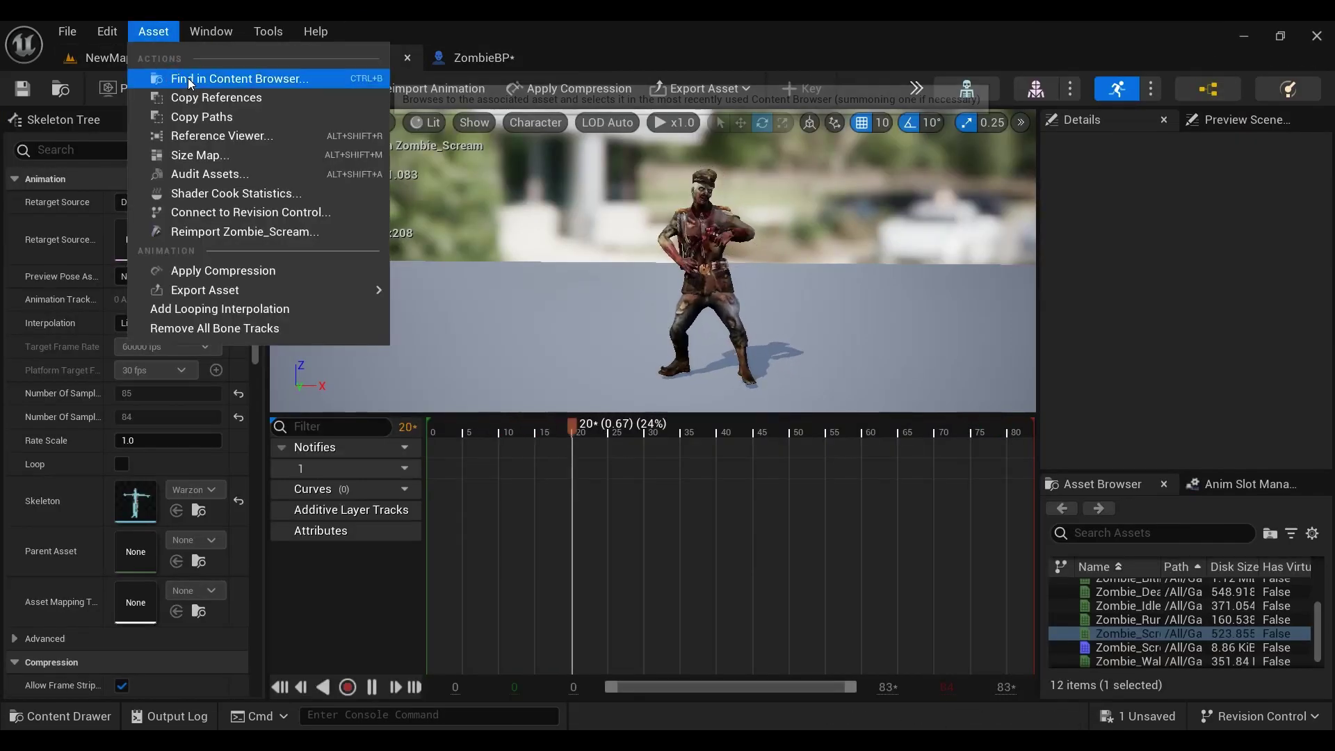
click(232, 77)
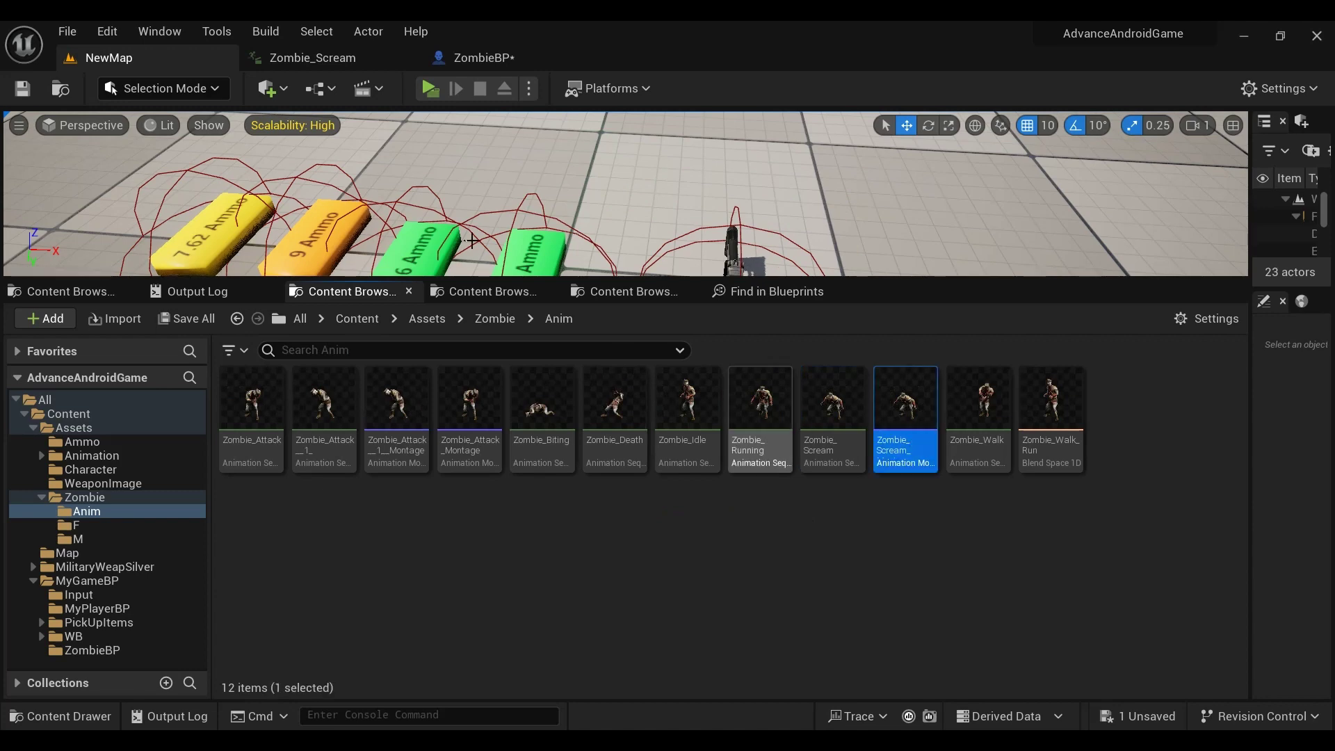
click(478, 59)
click(832, 442)
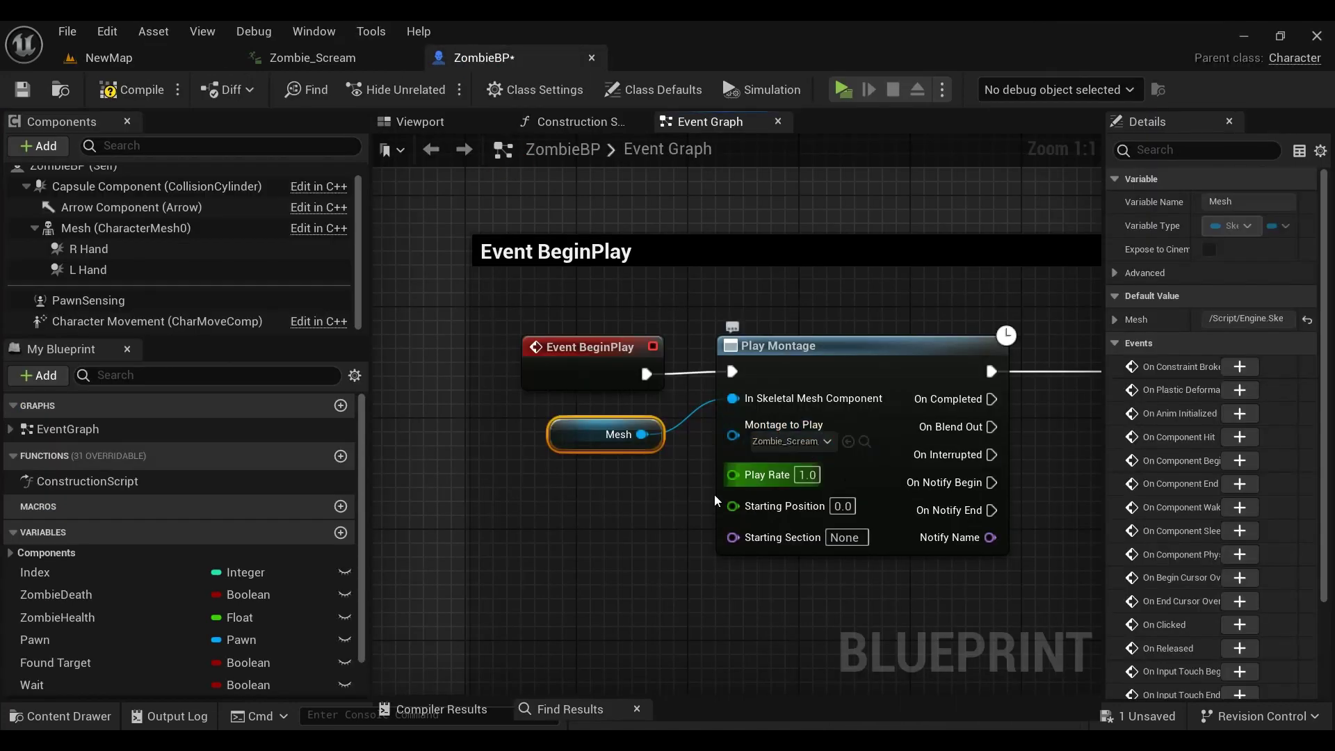
Step: Wire On Completed to the SET node and break BeginPlay's old direct link to SET
right_drag(1021, 412, 693, 370)
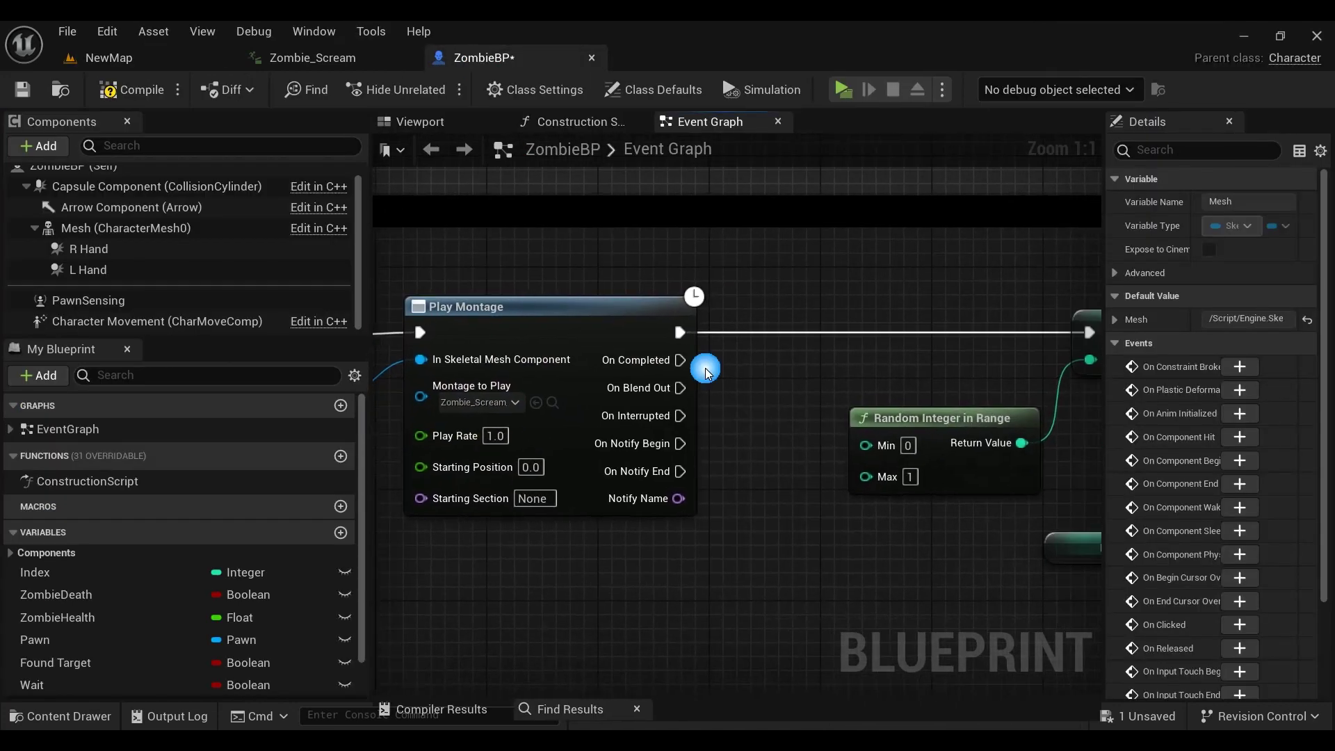
drag(1054, 348, 1039, 338)
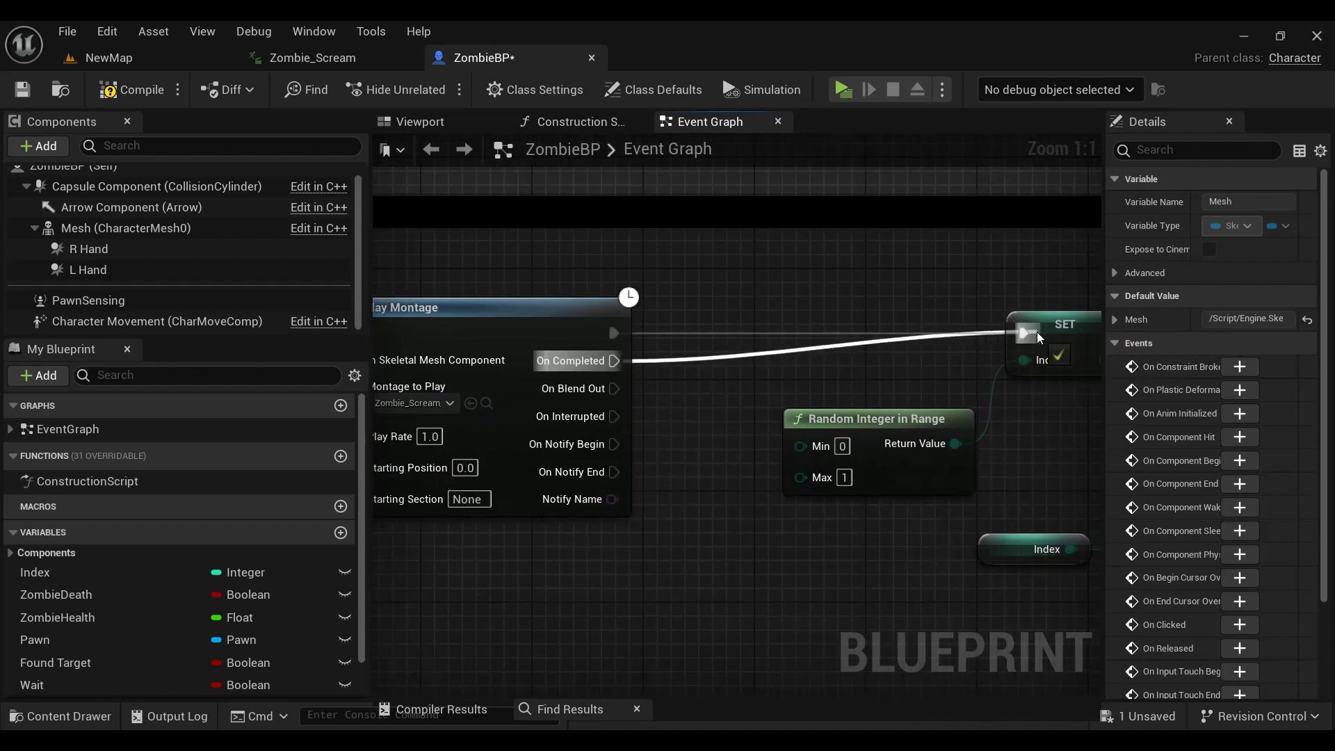
right_click(648, 384)
click(682, 379)
scroll(719, 426, down, 1)
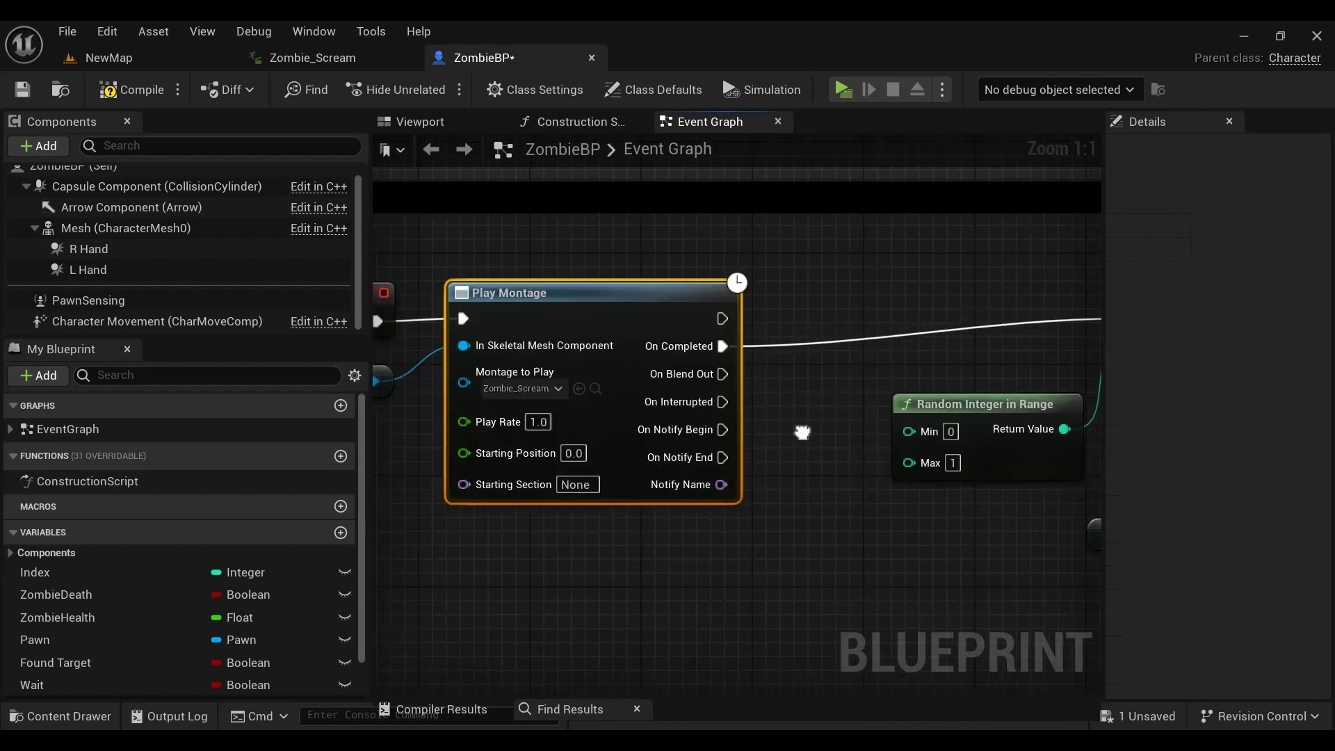
scroll(820, 561, down, 1)
mouse_move(704, 347)
mouse_down()
mouse_move(714, 326)
mouse_move(726, 346)
mouse_up()
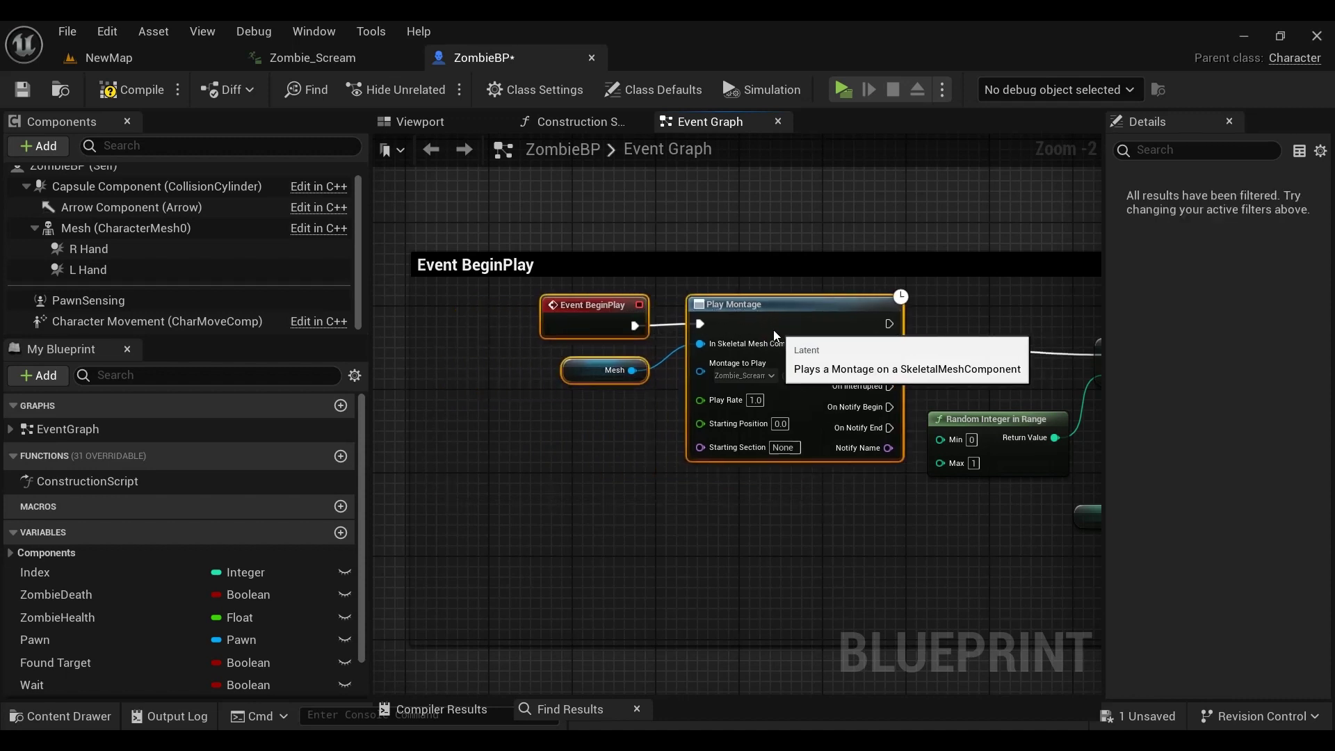
right_drag(827, 344, 683, 343)
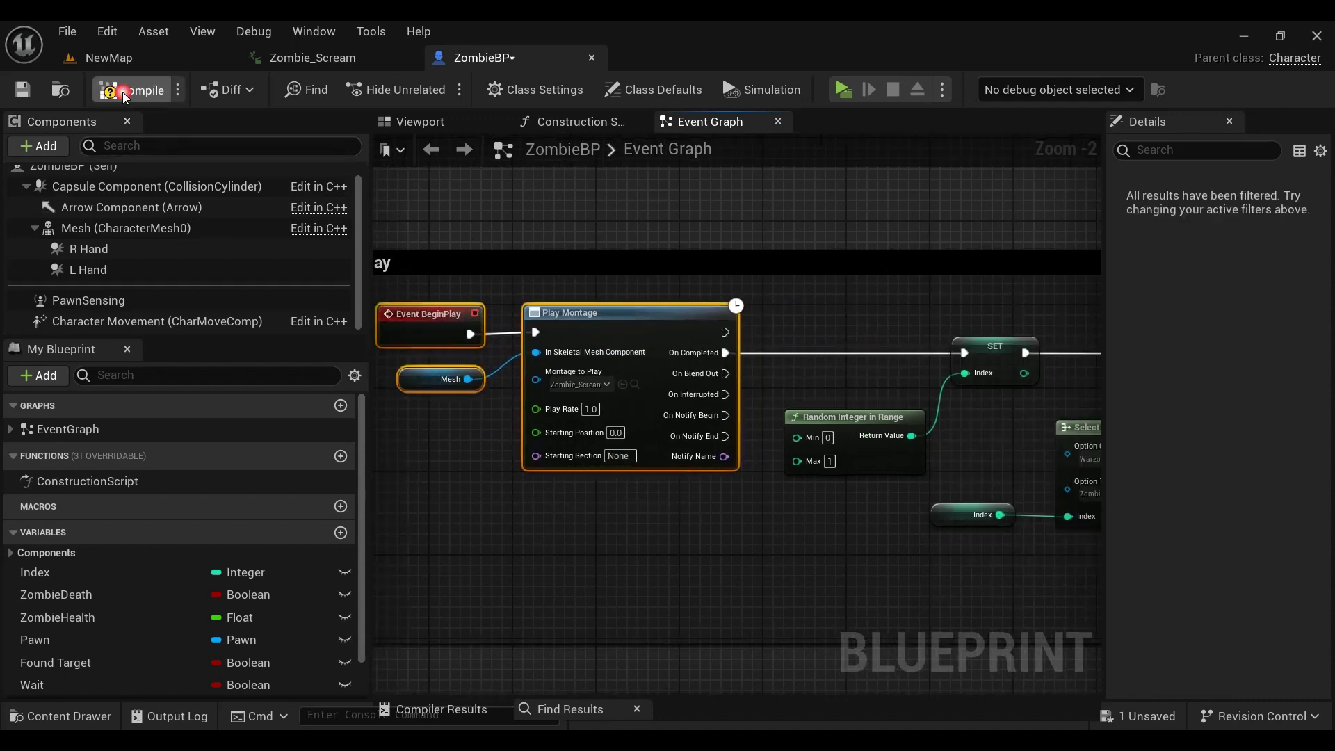
right_drag(527, 530, 542, 526)
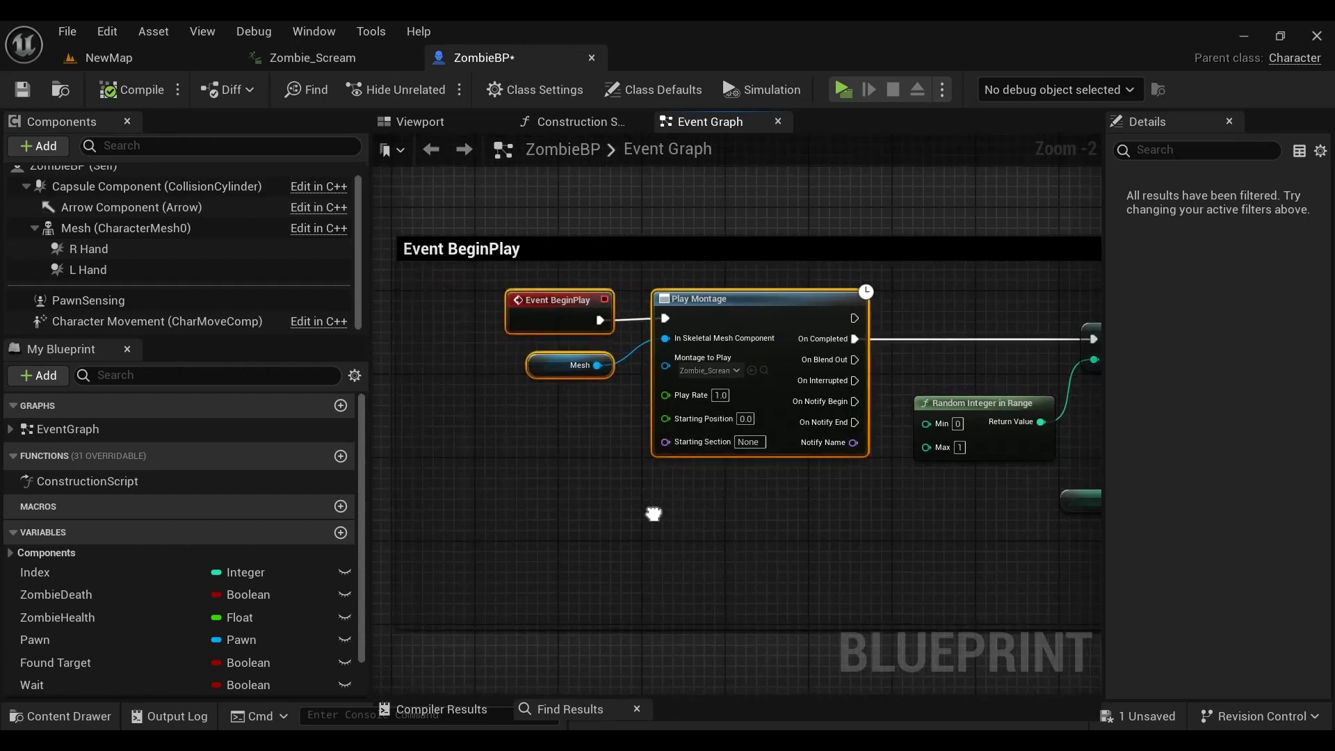
scroll(629, 353, up, 2)
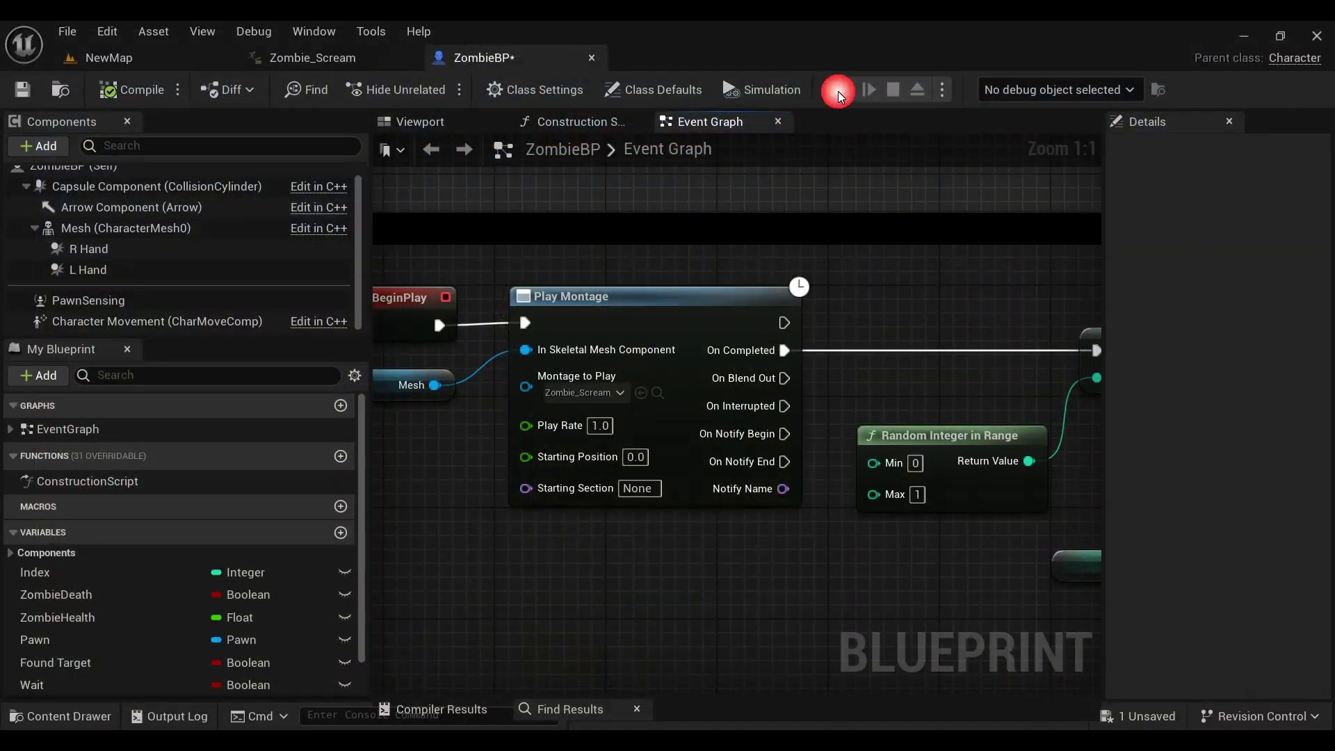
click(838, 91)
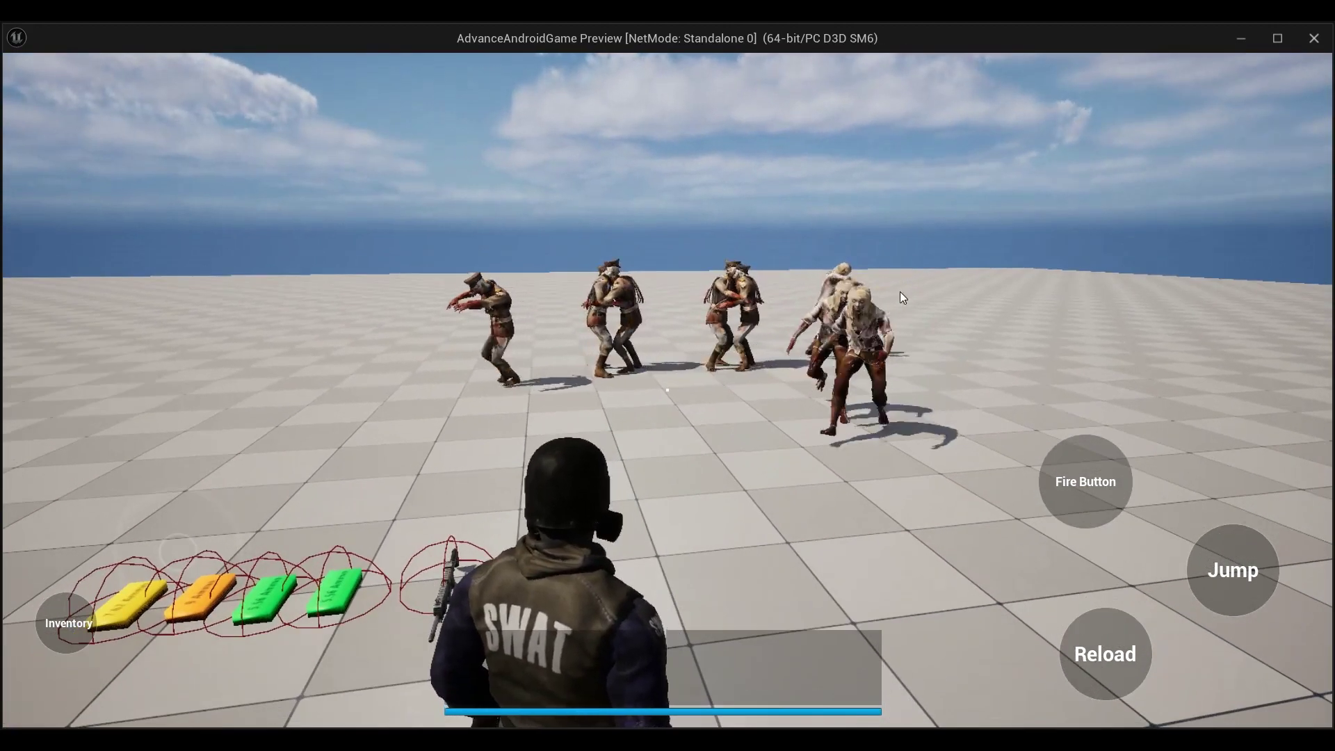
key(s)
mouse_move(899, 291)
mouse_down()
mouse_move(873, 311)
mouse_move(923, 307)
mouse_up()
key(w)
Step: Stop the game preview and survey the Event Graph's comment groups, including Random AI Move
key(Escape)
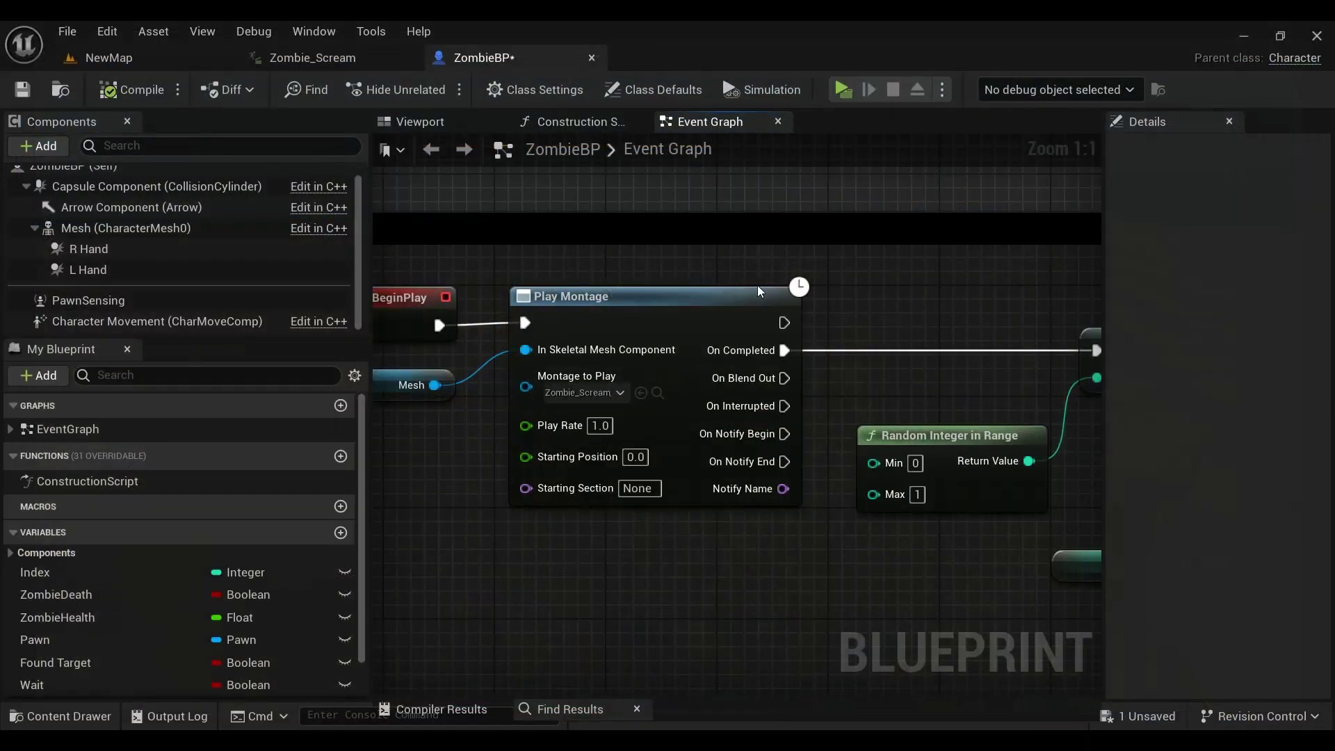
scroll(743, 583, down, 2)
scroll(744, 582, down, 2)
right_drag(744, 583, 696, 459)
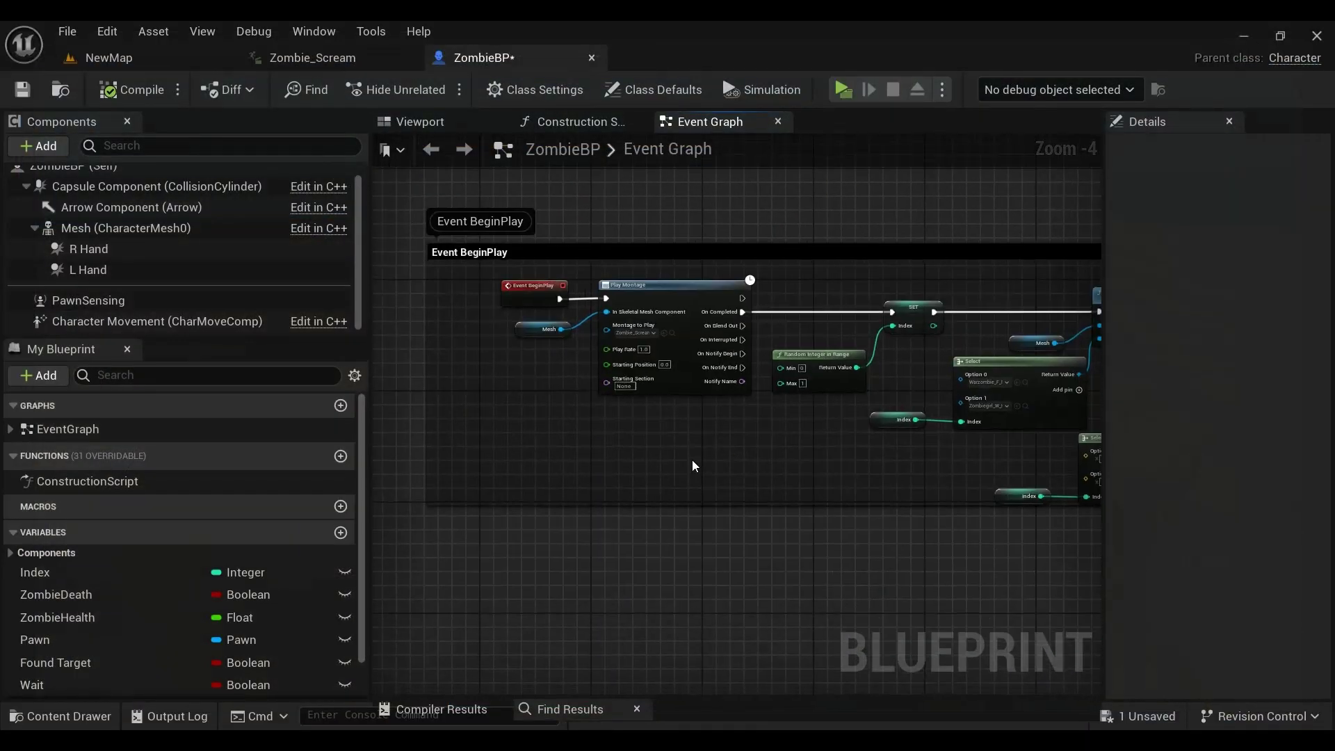
scroll(693, 465, down, 4)
scroll(694, 465, down, 4)
right_drag(795, 566, 802, 402)
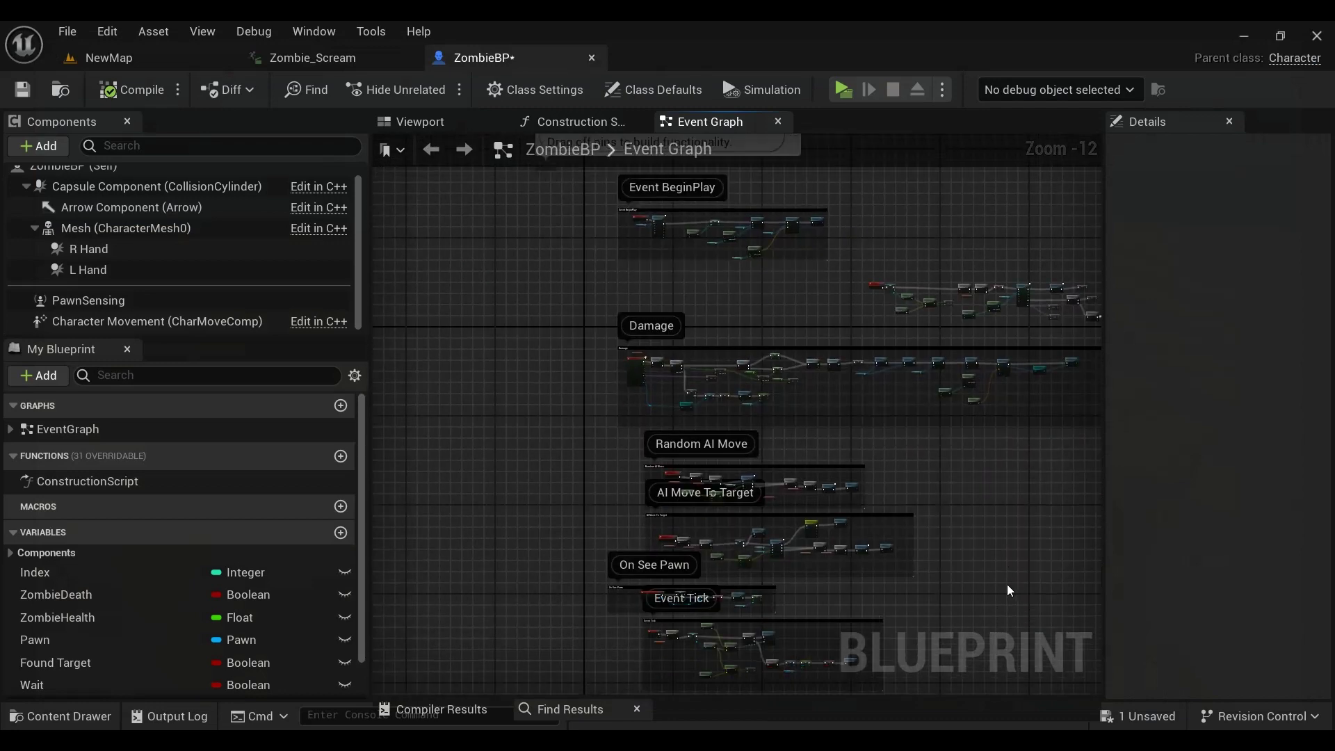
right_drag(1010, 591, 948, 424)
scroll(732, 394, up, 1)
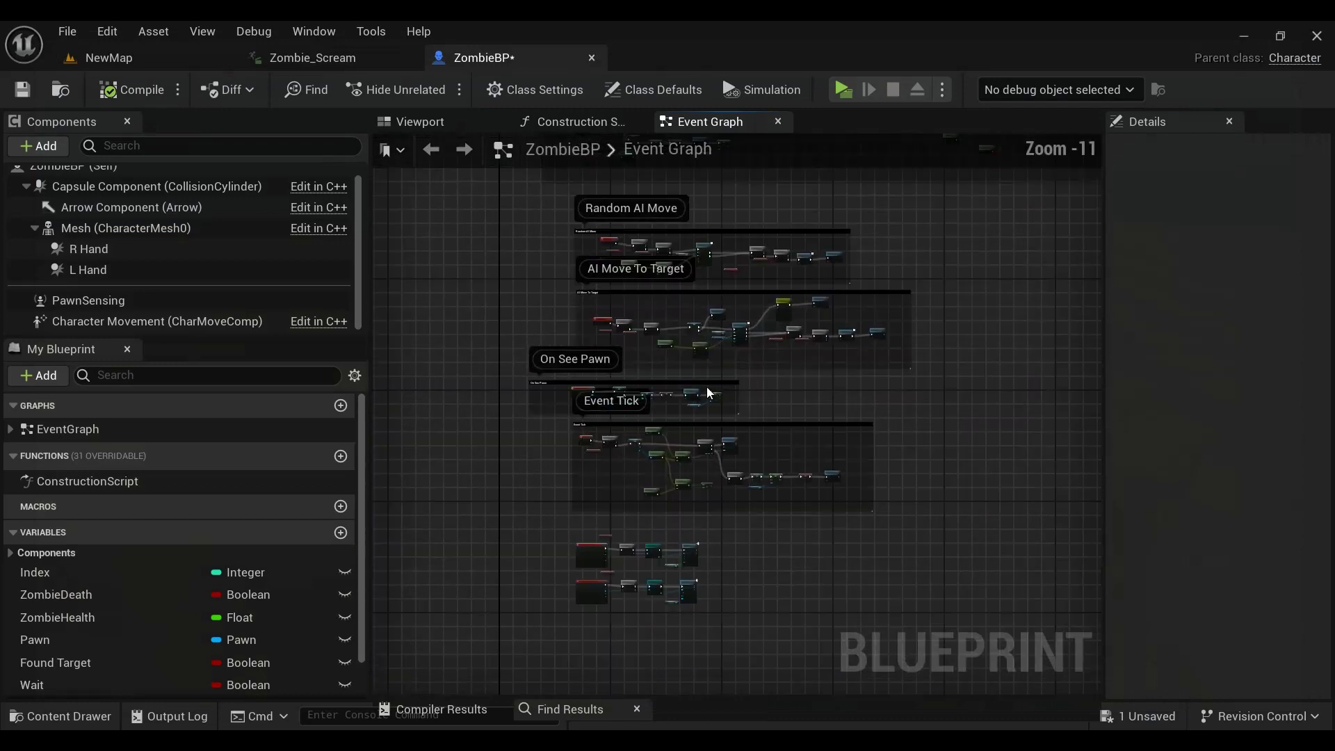
scroll(798, 427, up, 1)
right_drag(908, 396, 889, 449)
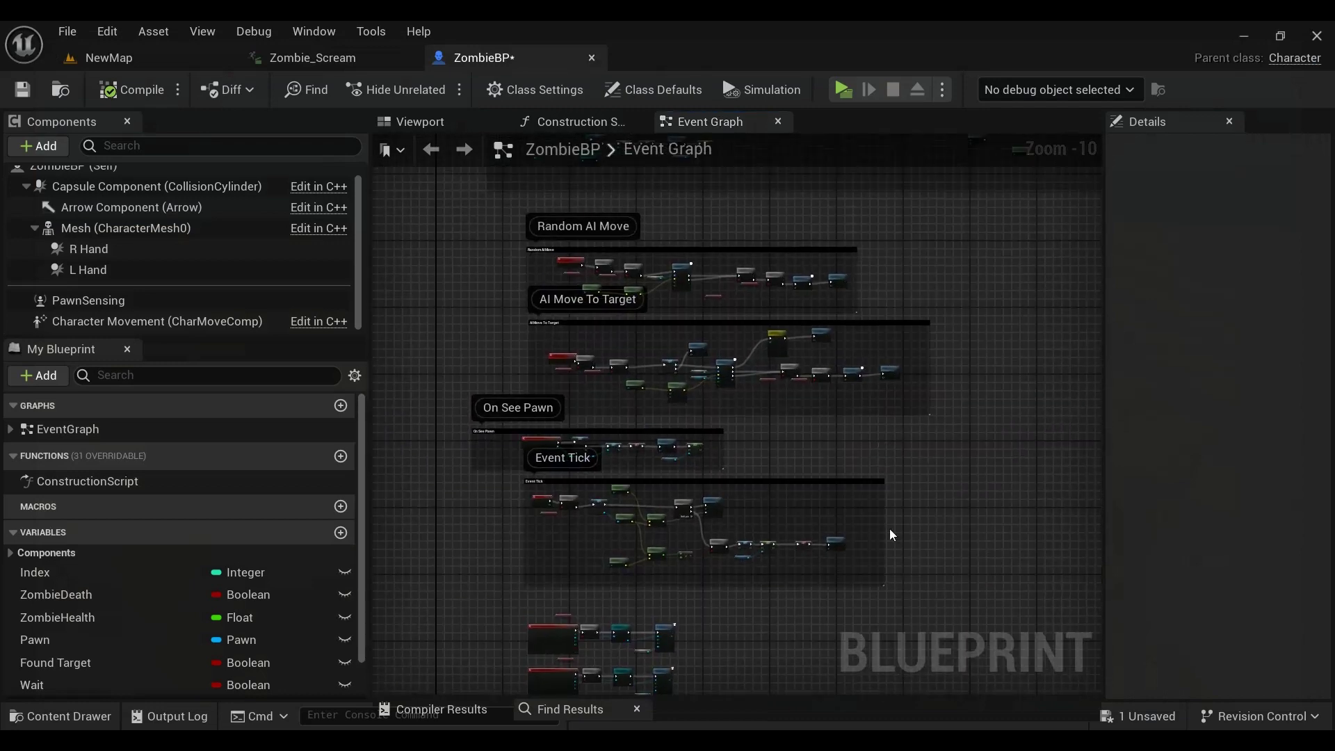
mouse_move(944, 554)
right_down()
mouse_move(989, 486)
mouse_move(958, 486)
right_up()
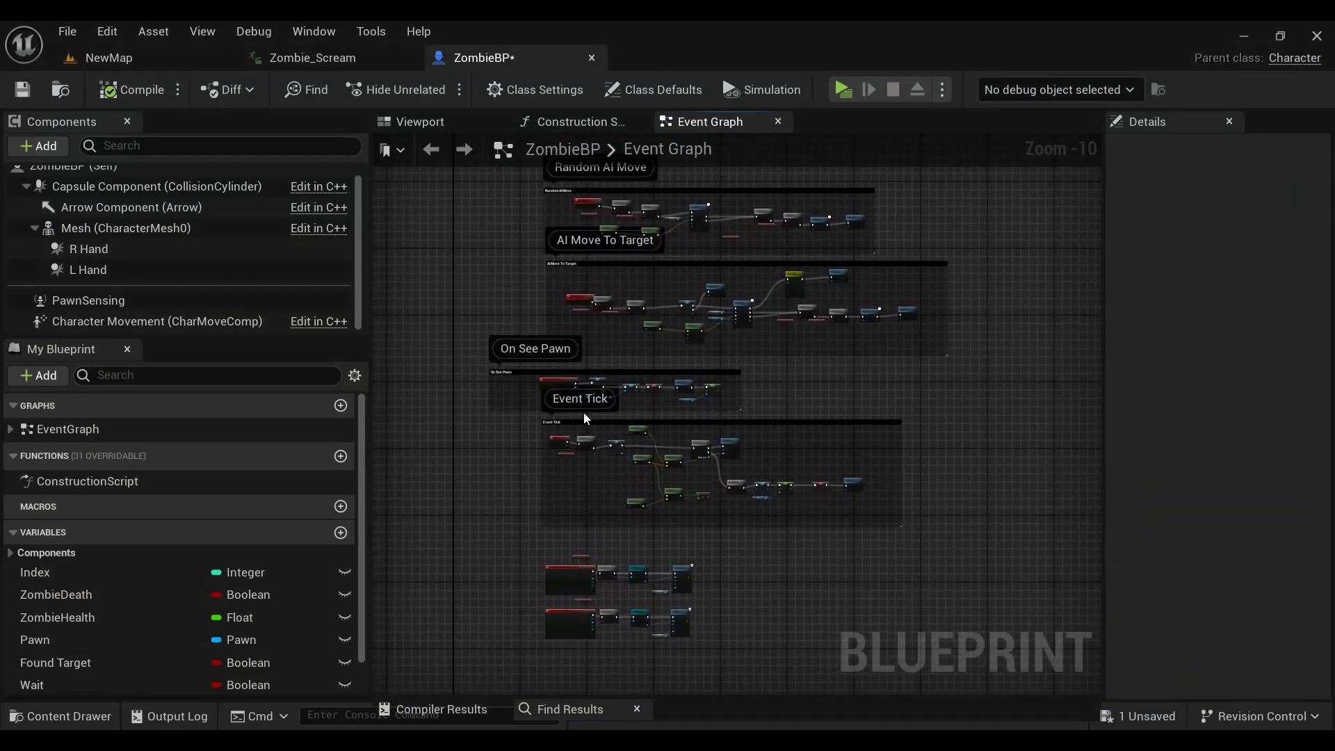
Step: Switch to the NewMap level editor and open the Animation asset folder in the Content Browser
click(167, 68)
scroll(174, 559, down, 1)
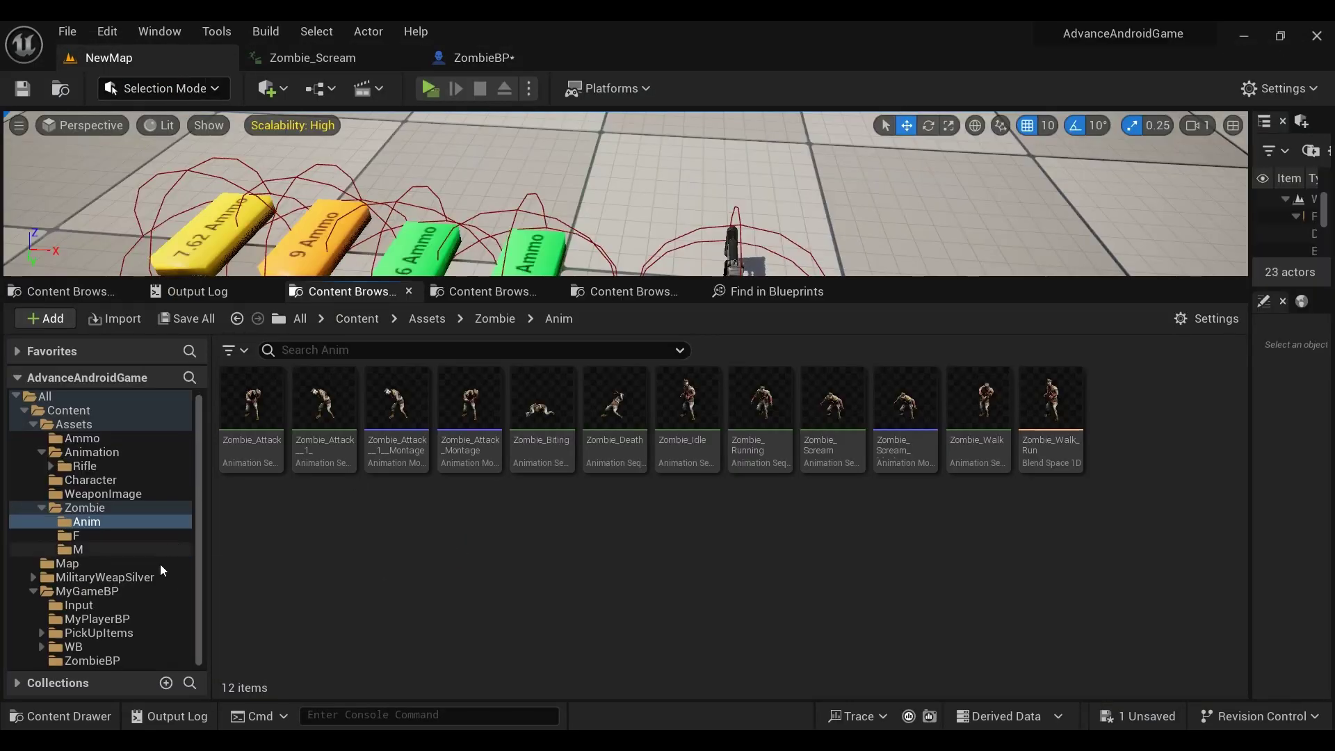
click(97, 451)
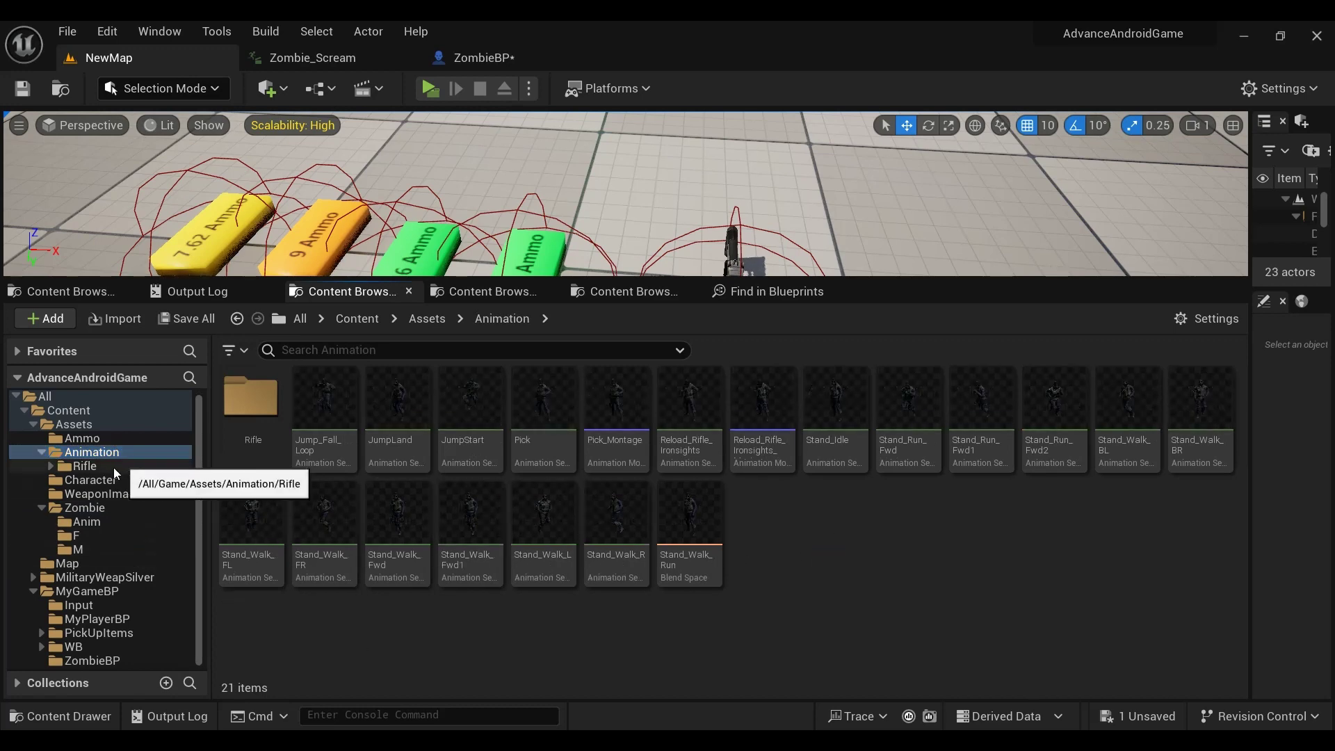
Step: Import Death_1.FBX into the Animation folder with the character skeleton assigned in FBX Import Options
click(126, 326)
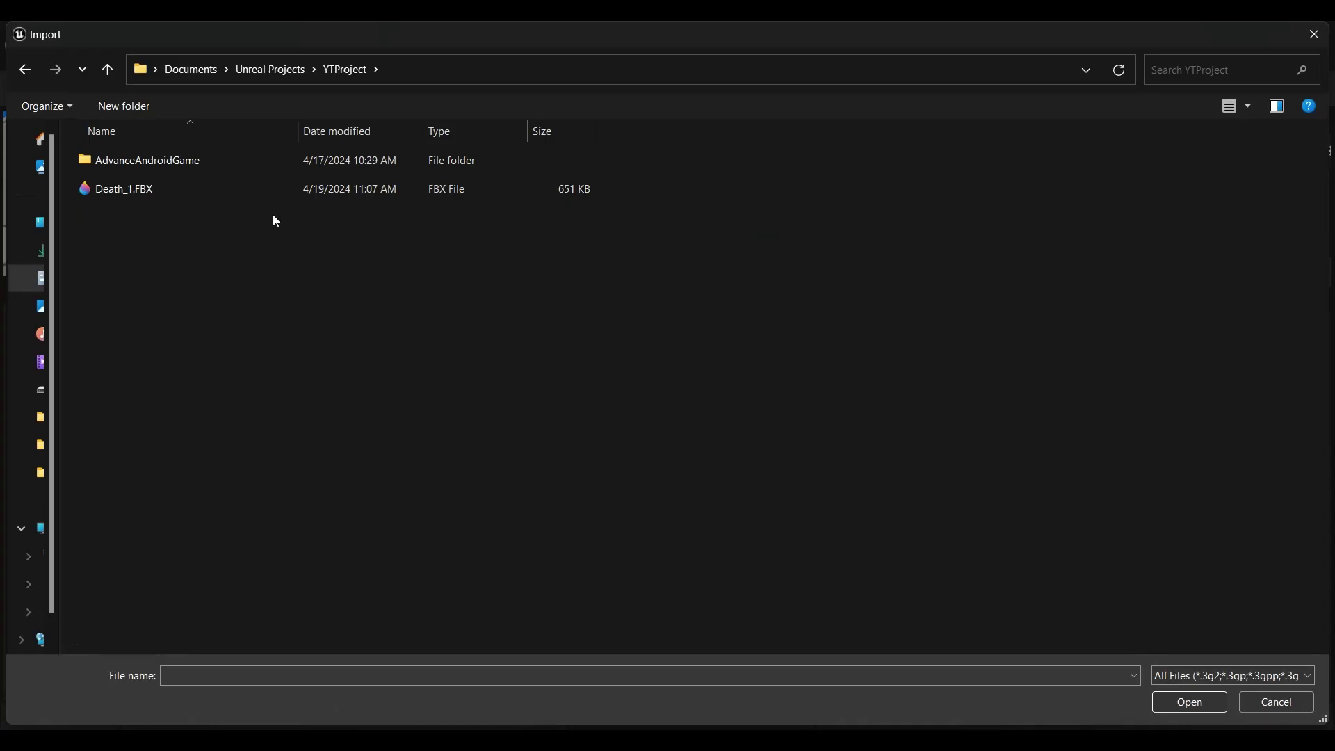
double_click(273, 193)
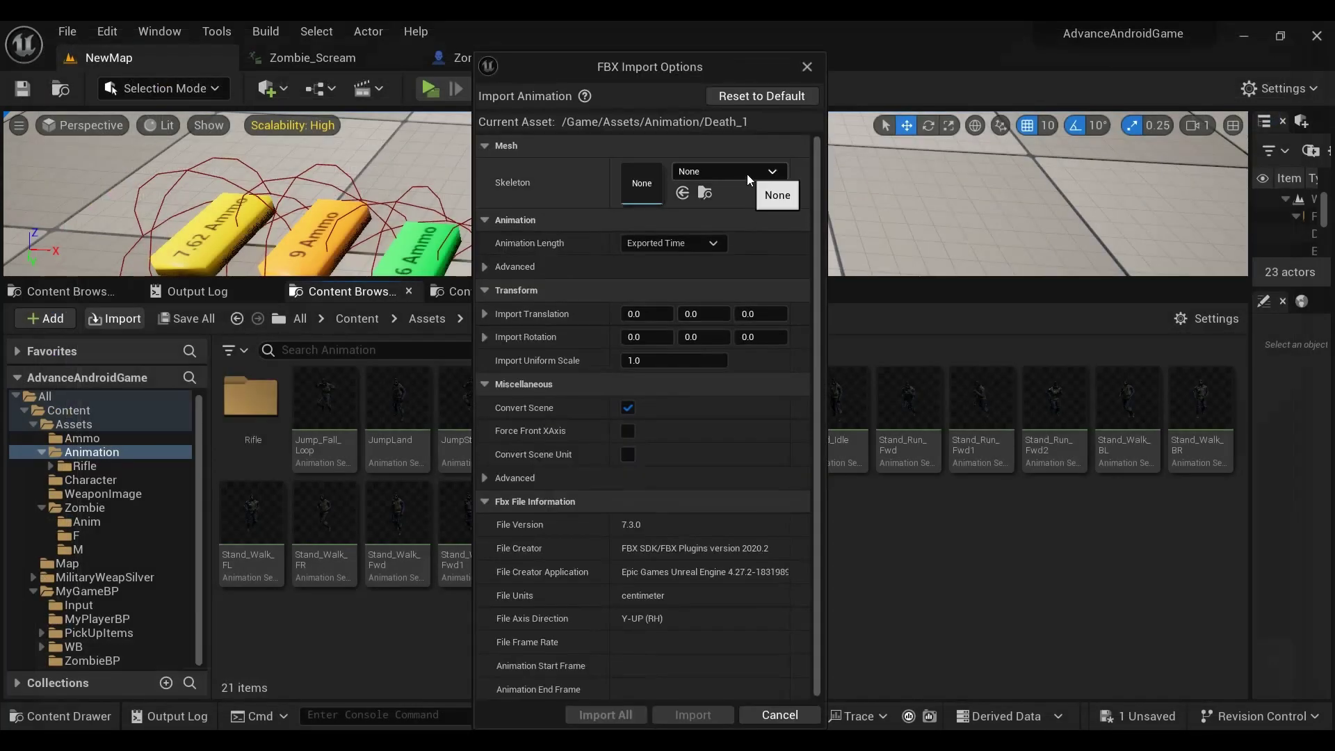
click(746, 175)
scroll(753, 487, down, 2)
scroll(771, 494, down, 2)
scroll(784, 497, down, 2)
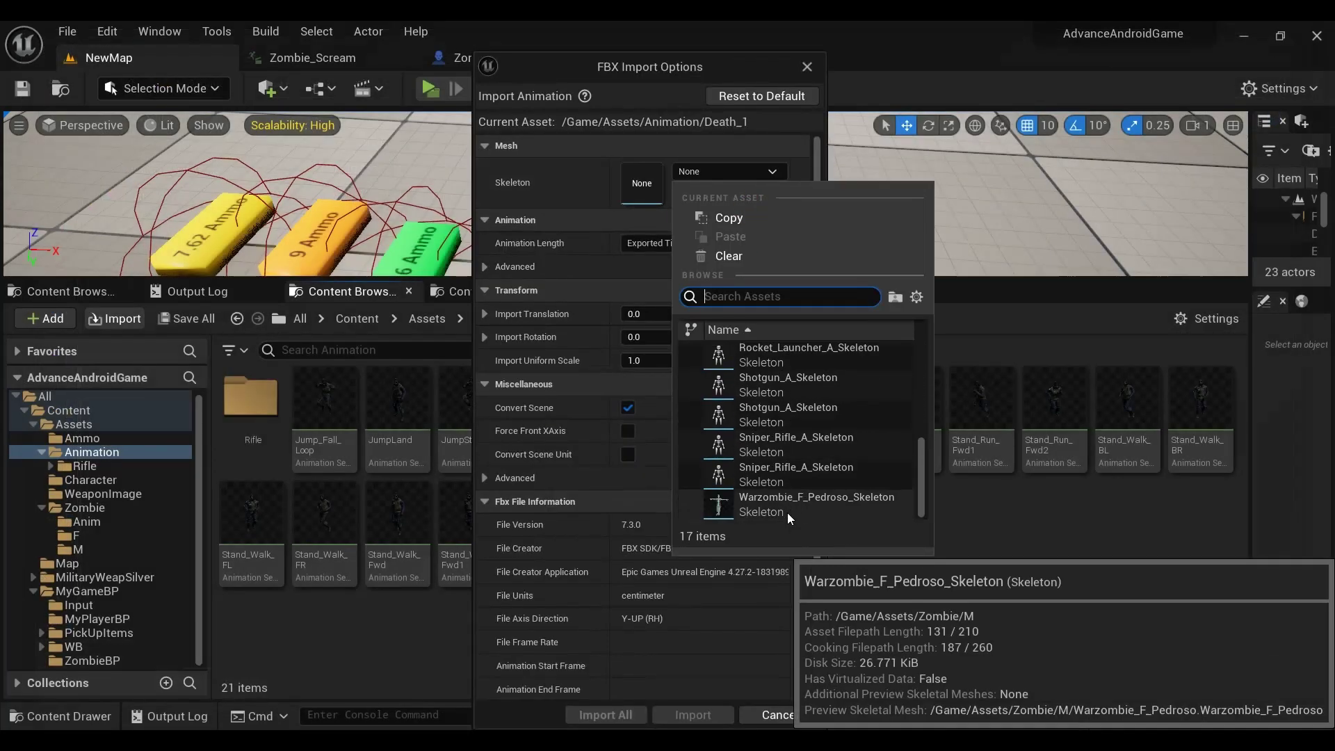
scroll(803, 494, up, 2)
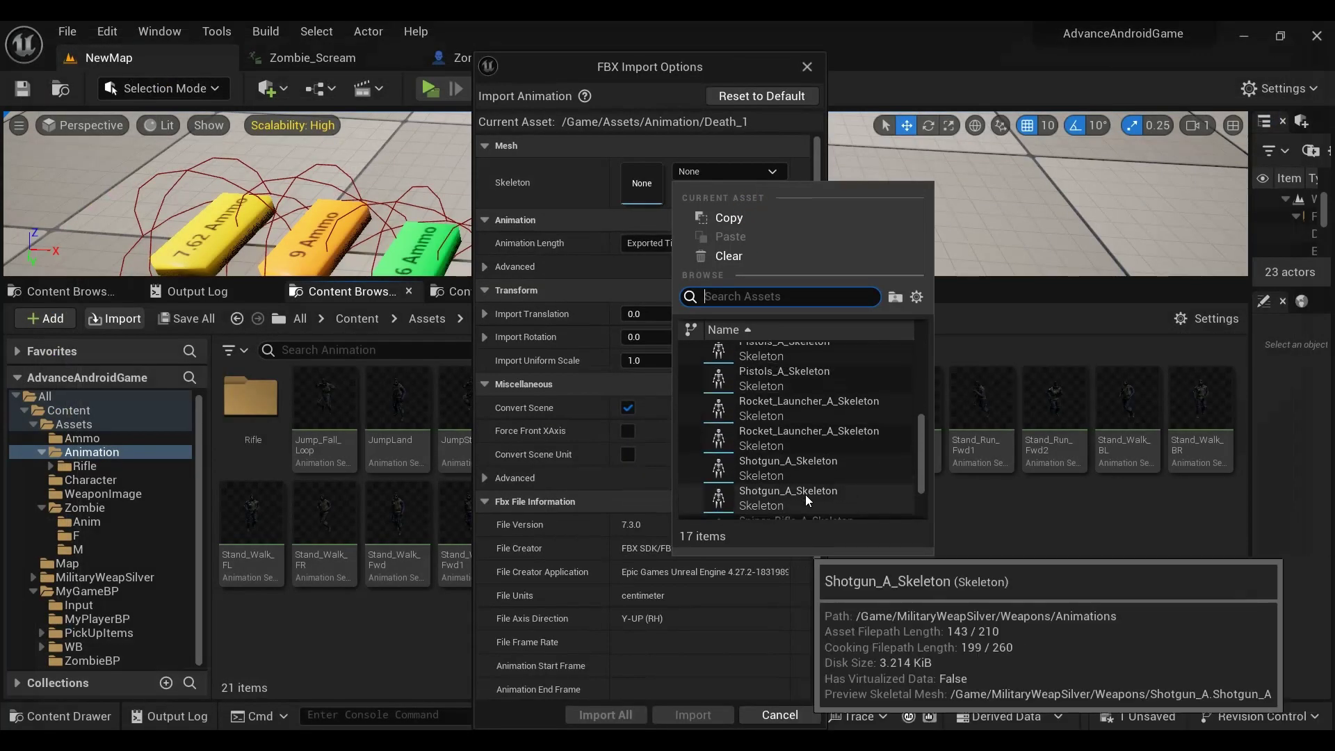
scroll(805, 494, up, 2)
scroll(806, 494, up, 2)
scroll(806, 495, up, 1)
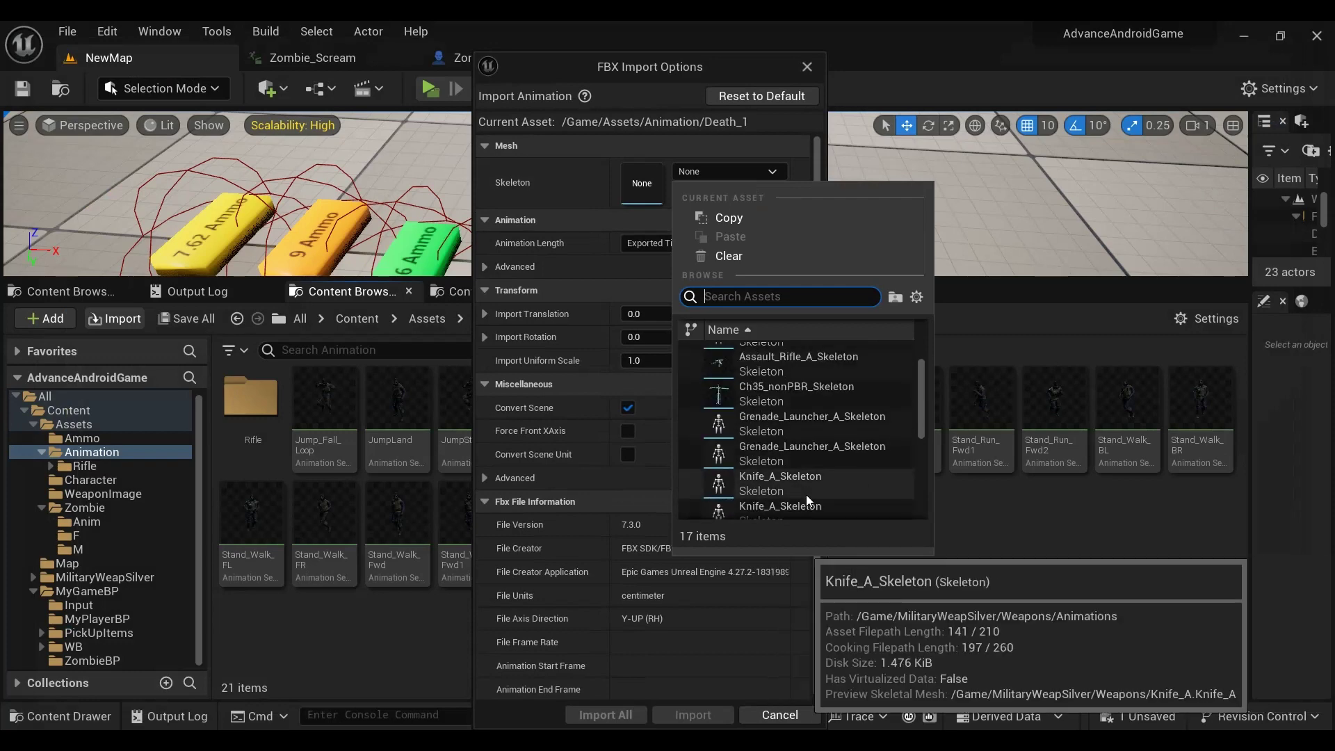
click(809, 402)
click(705, 714)
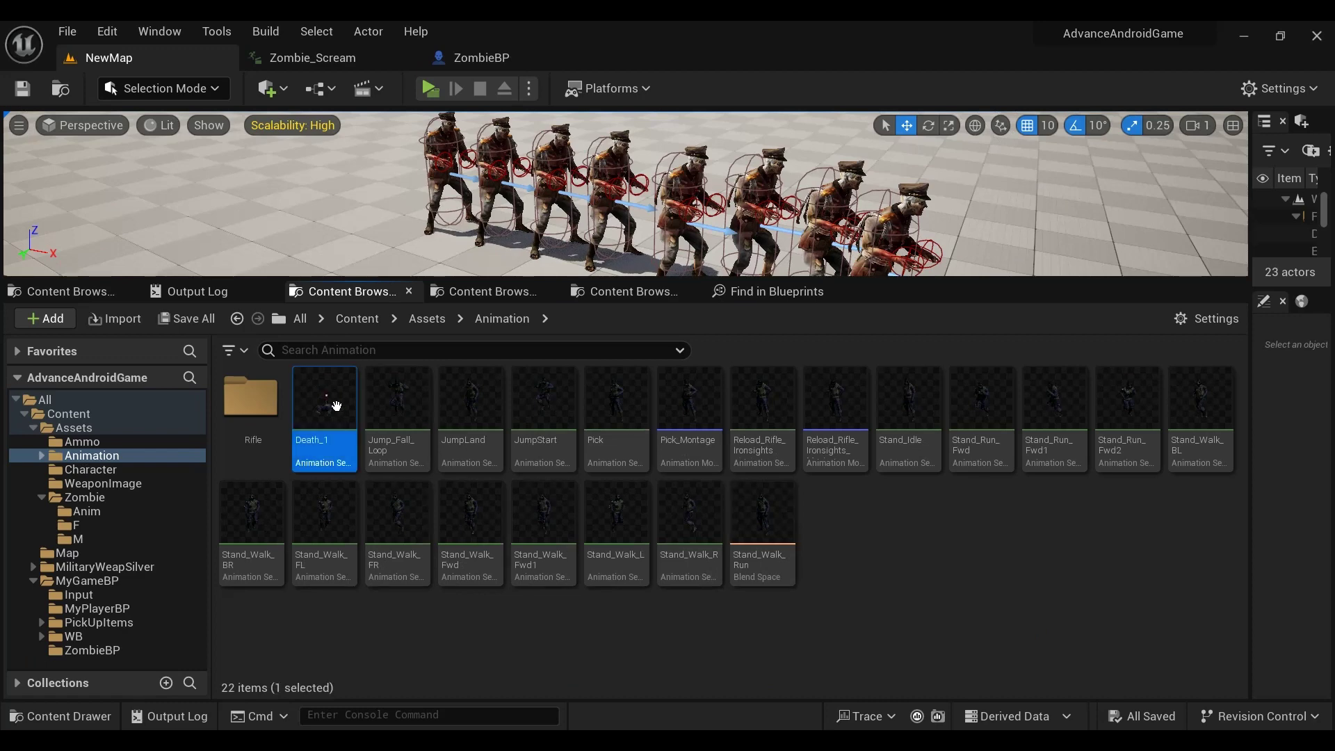
Step: Open Death_1 and remove frames 0 to 7 so the animation starts with the fall
double_click(336, 405)
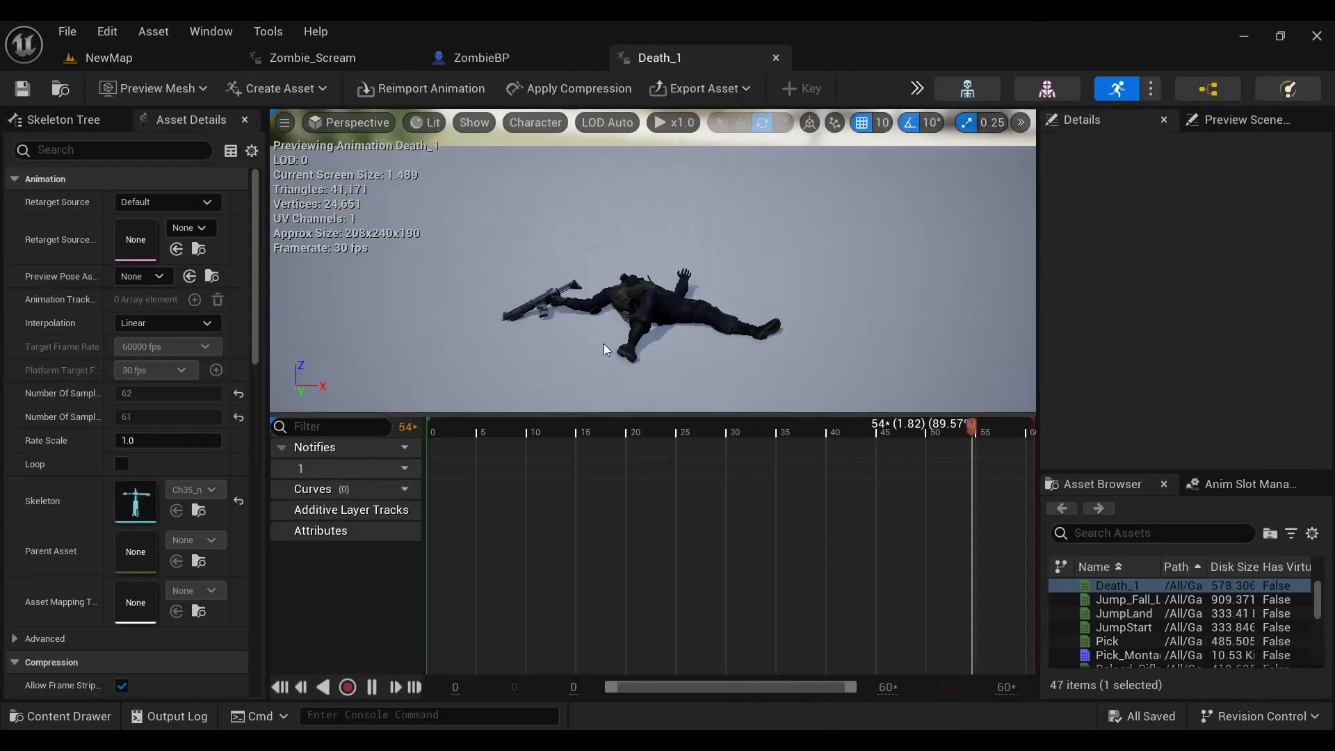
click(372, 687)
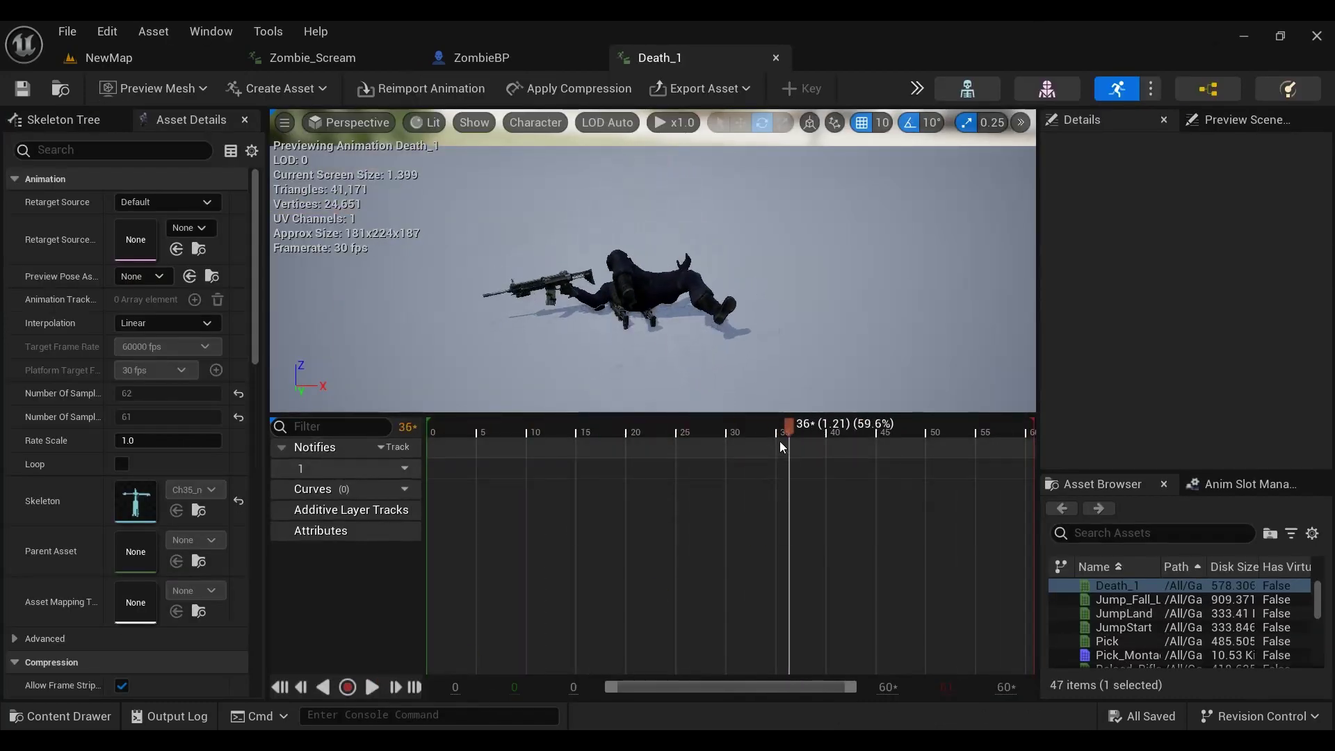
drag(614, 688, 577, 688)
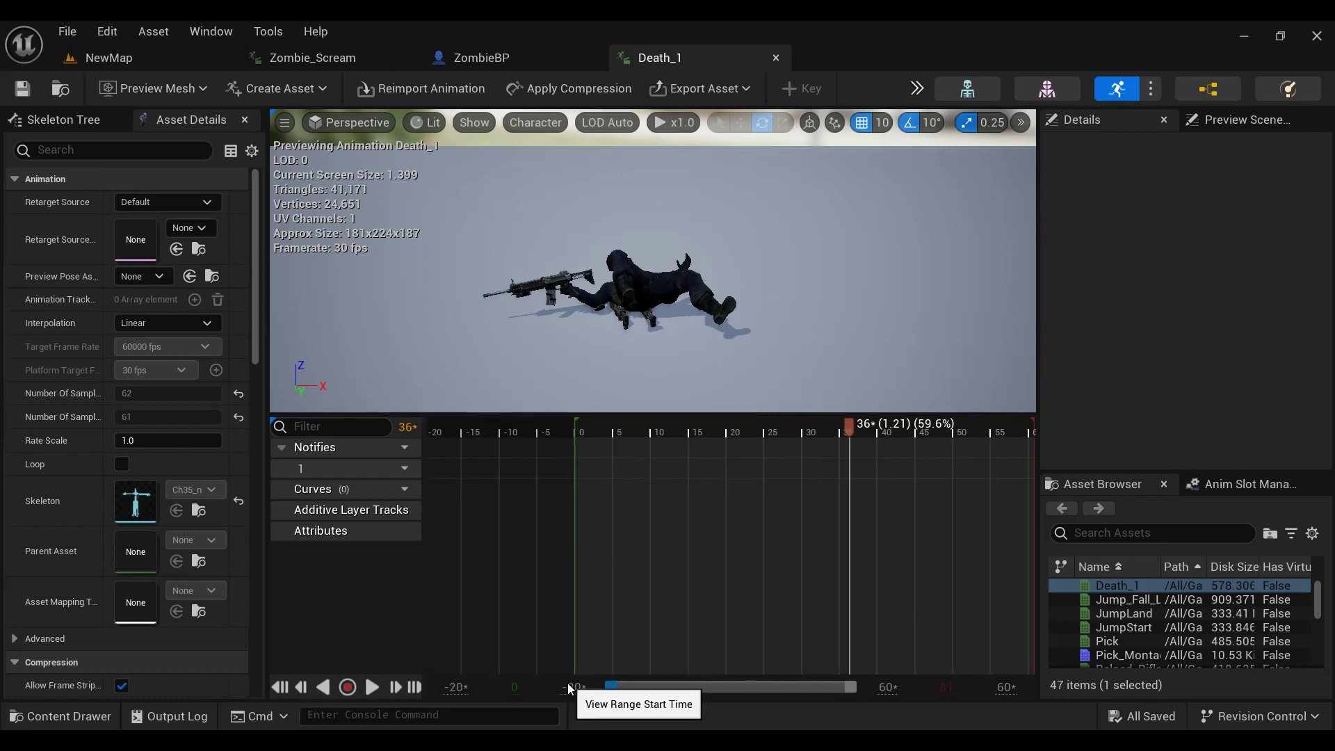
right_click(530, 451)
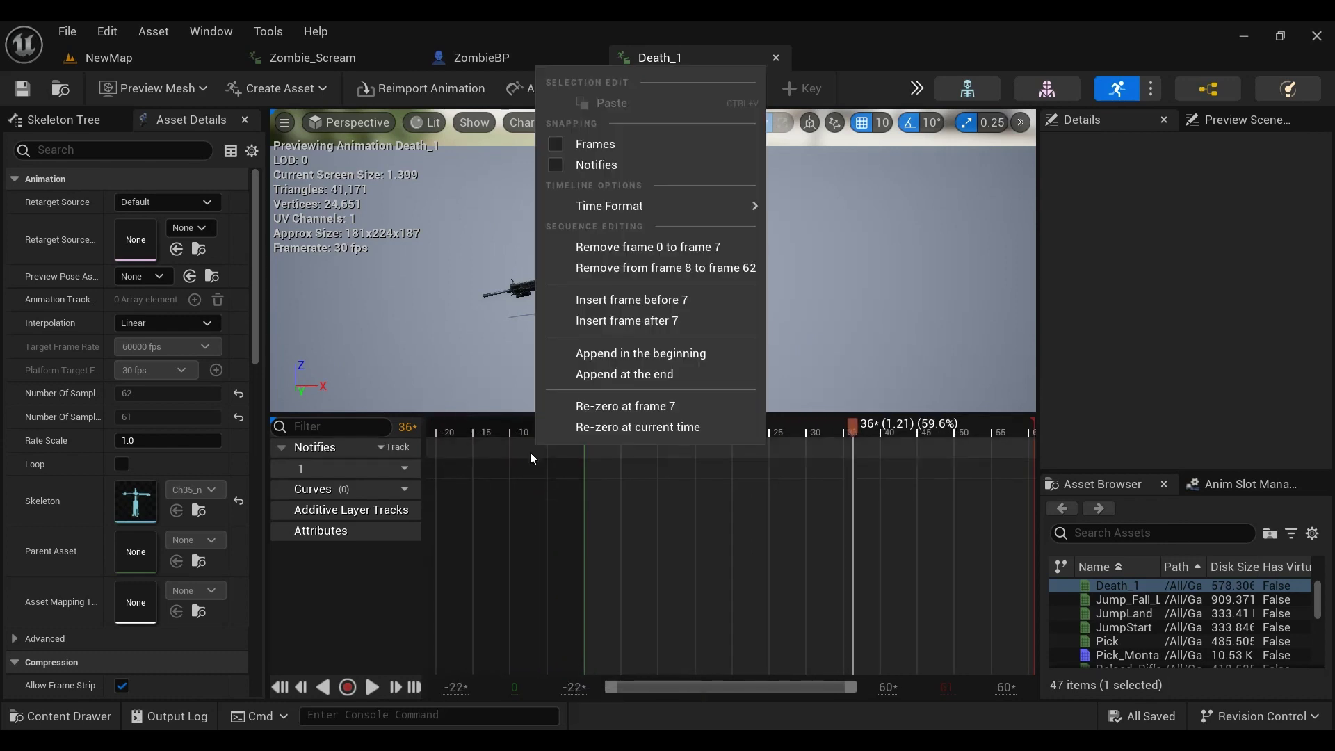
right_click(512, 448)
click(523, 449)
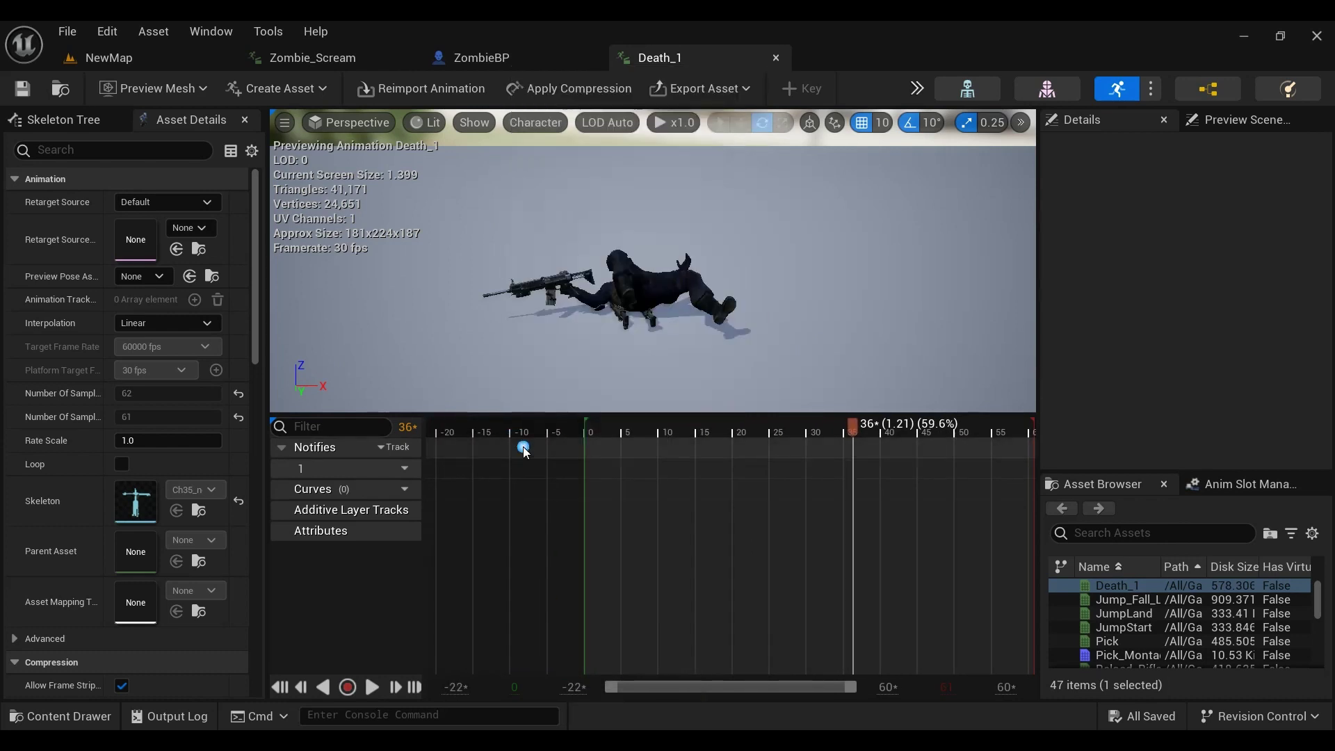
right_click(533, 450)
click(552, 250)
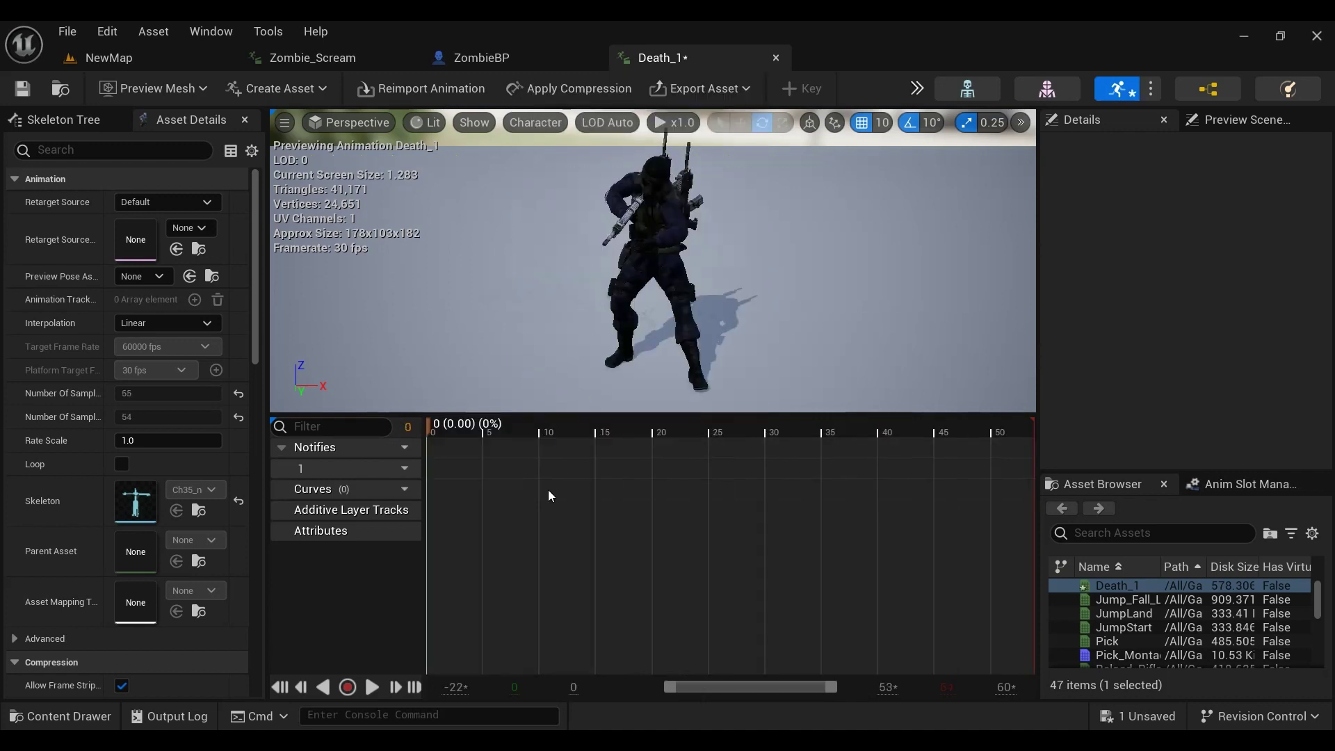
Step: Replay the trimmed Death_1 animation, save it, and return to the level view
click(378, 683)
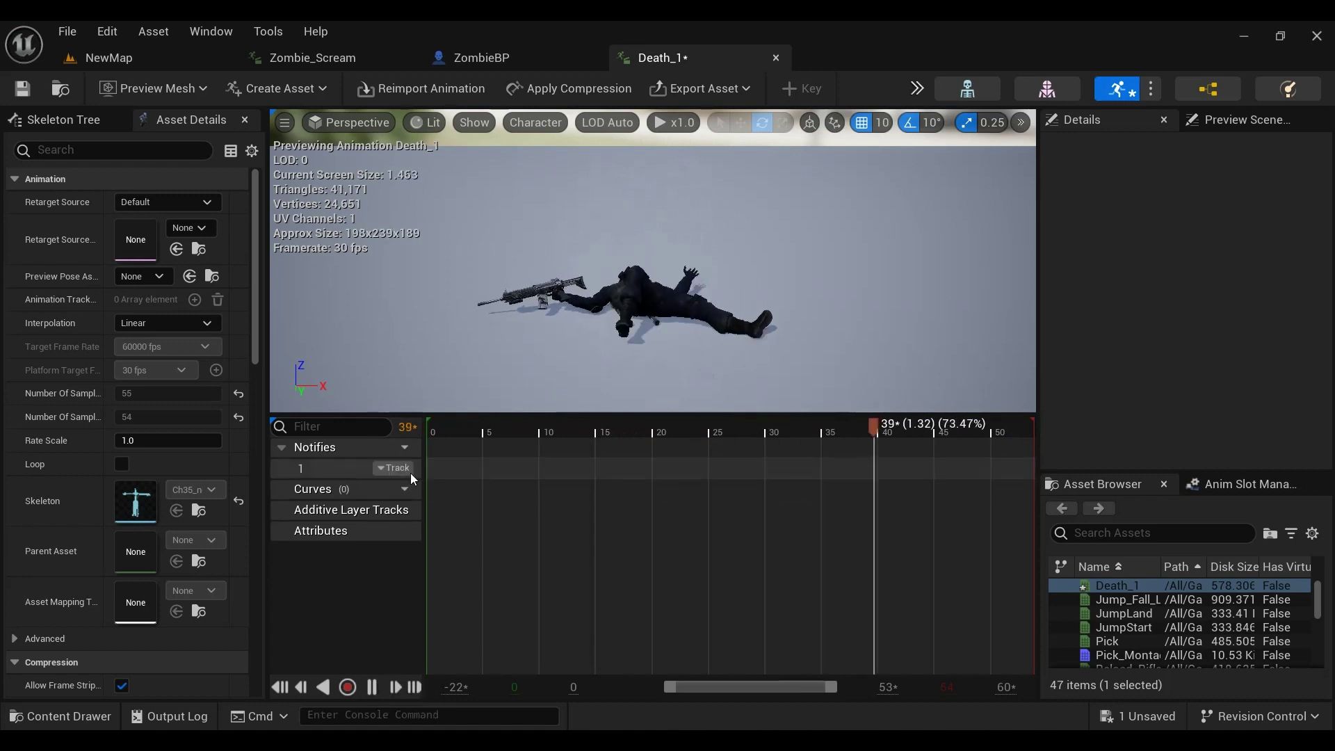
click(22, 89)
click(61, 88)
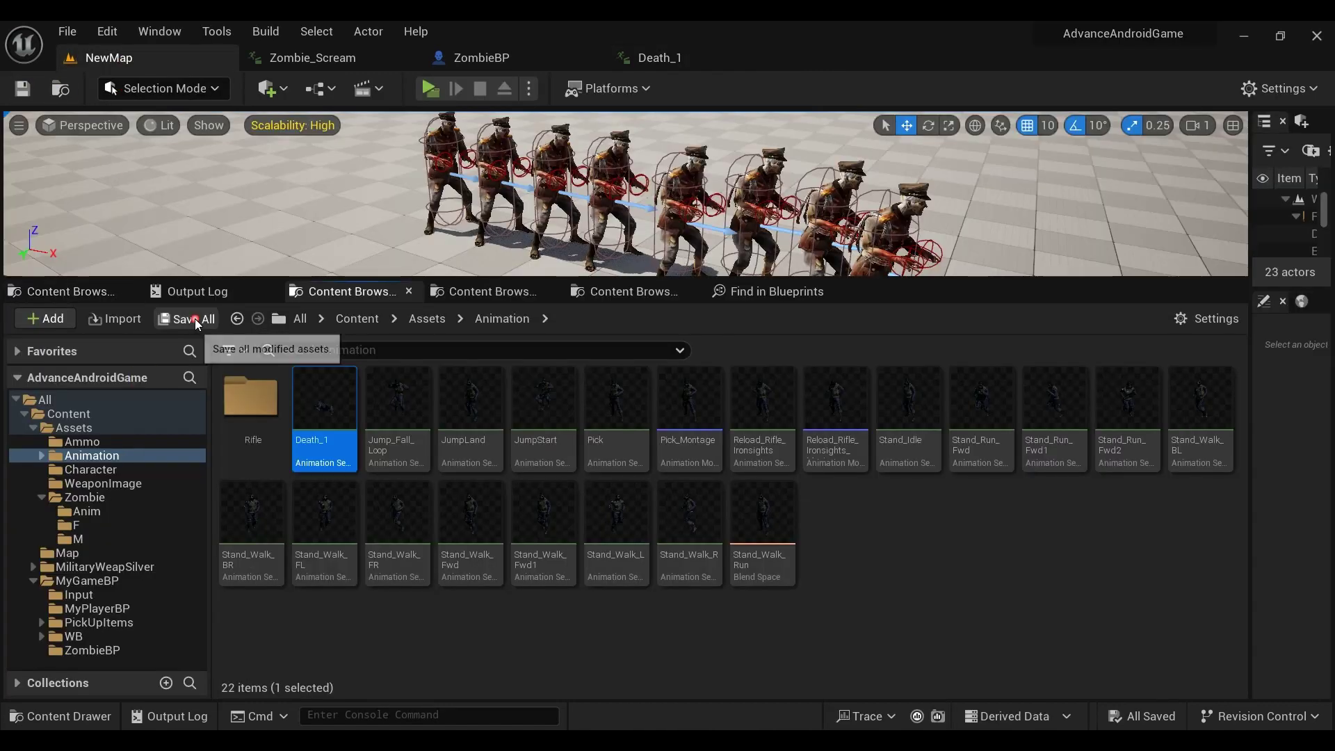
Step: Open MyPlayerAnimBP's AnimGraph from the MyPlayerBP folder and move both Locomotion nodes upward
click(118, 607)
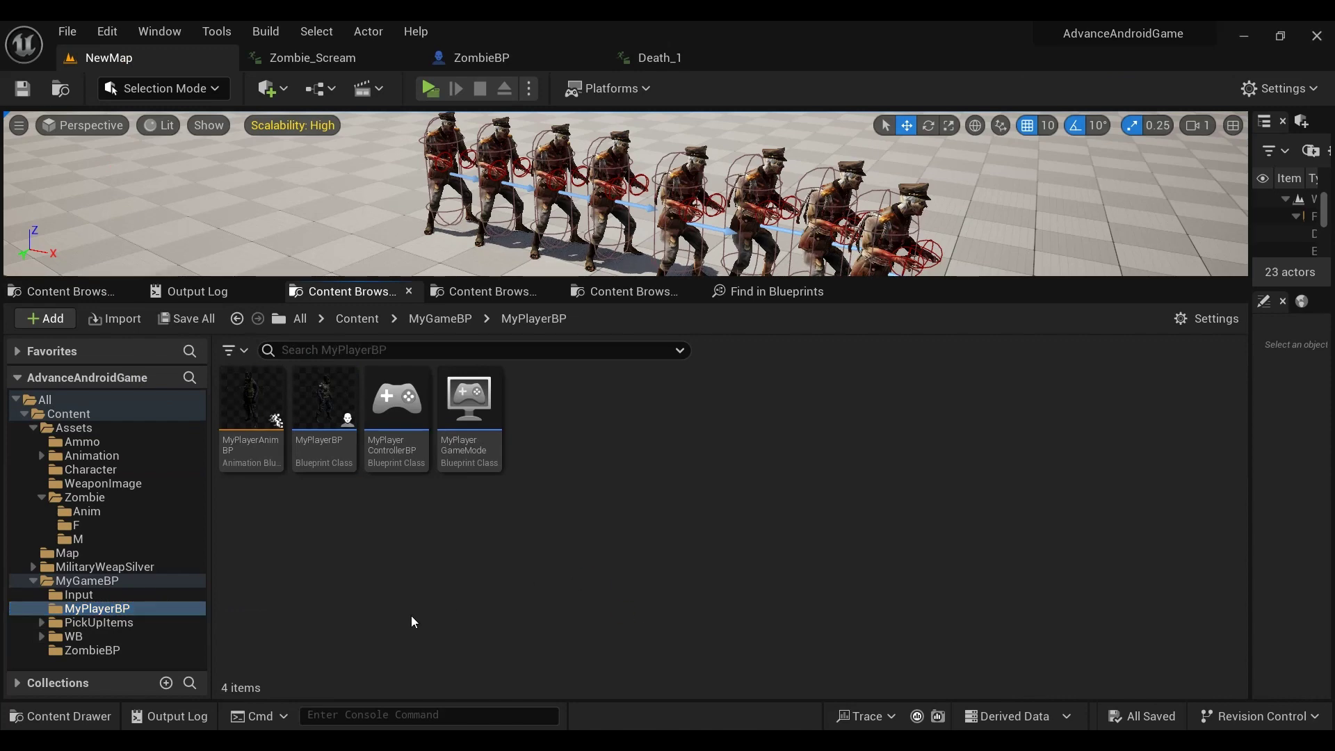
double_click(287, 425)
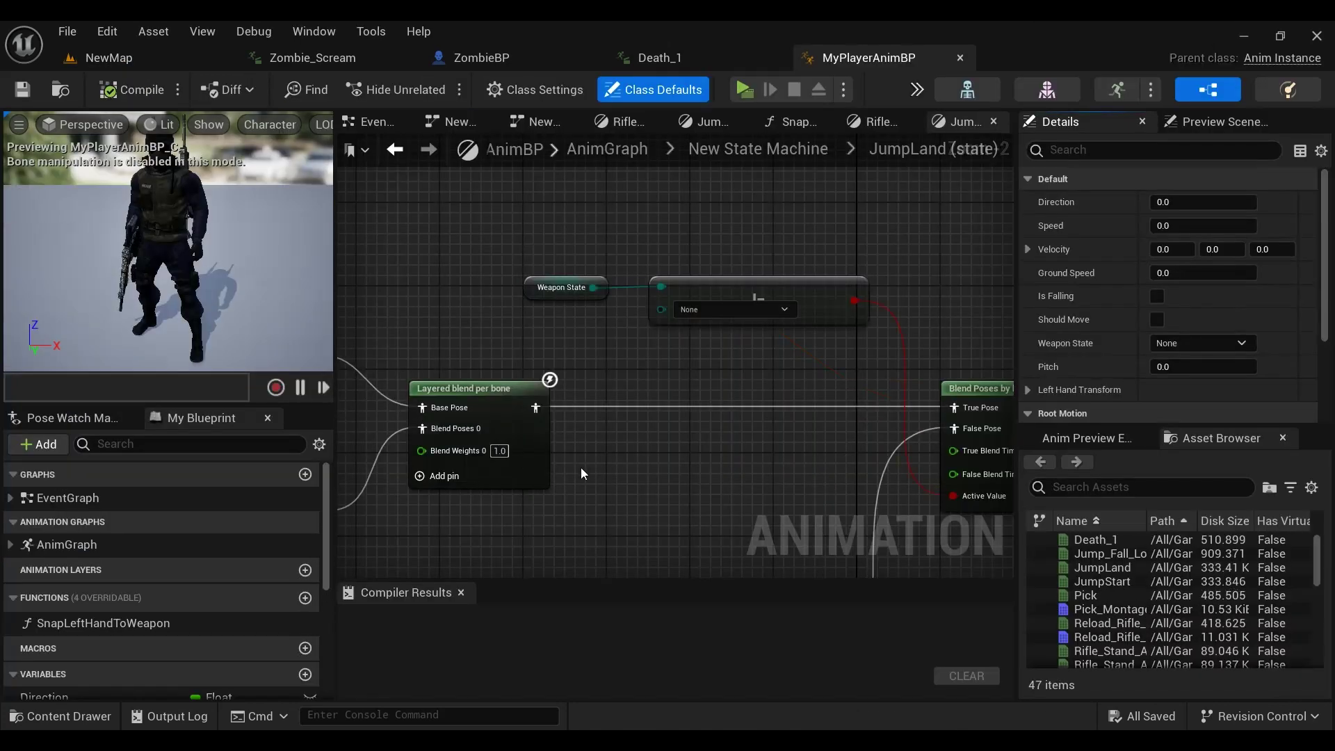
double_click(117, 537)
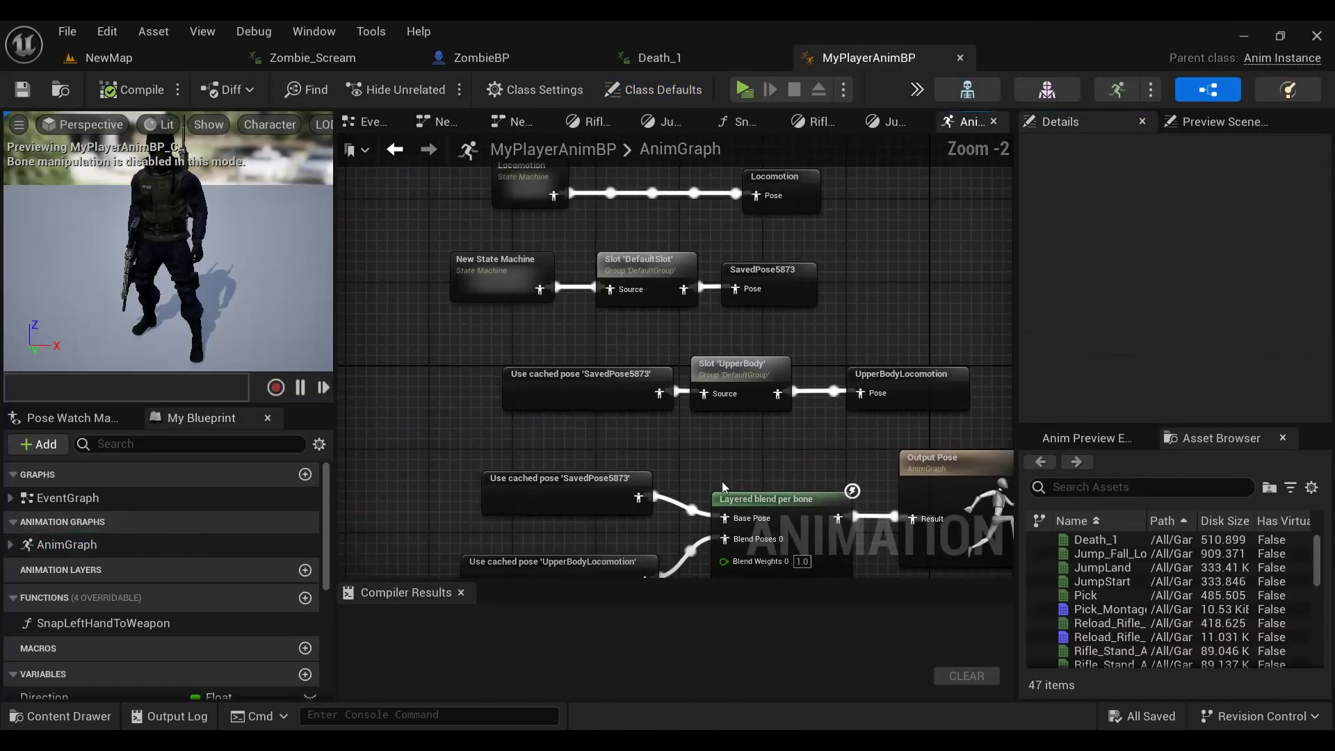
scroll(729, 330, down, 2)
right_drag(756, 381, 639, 453)
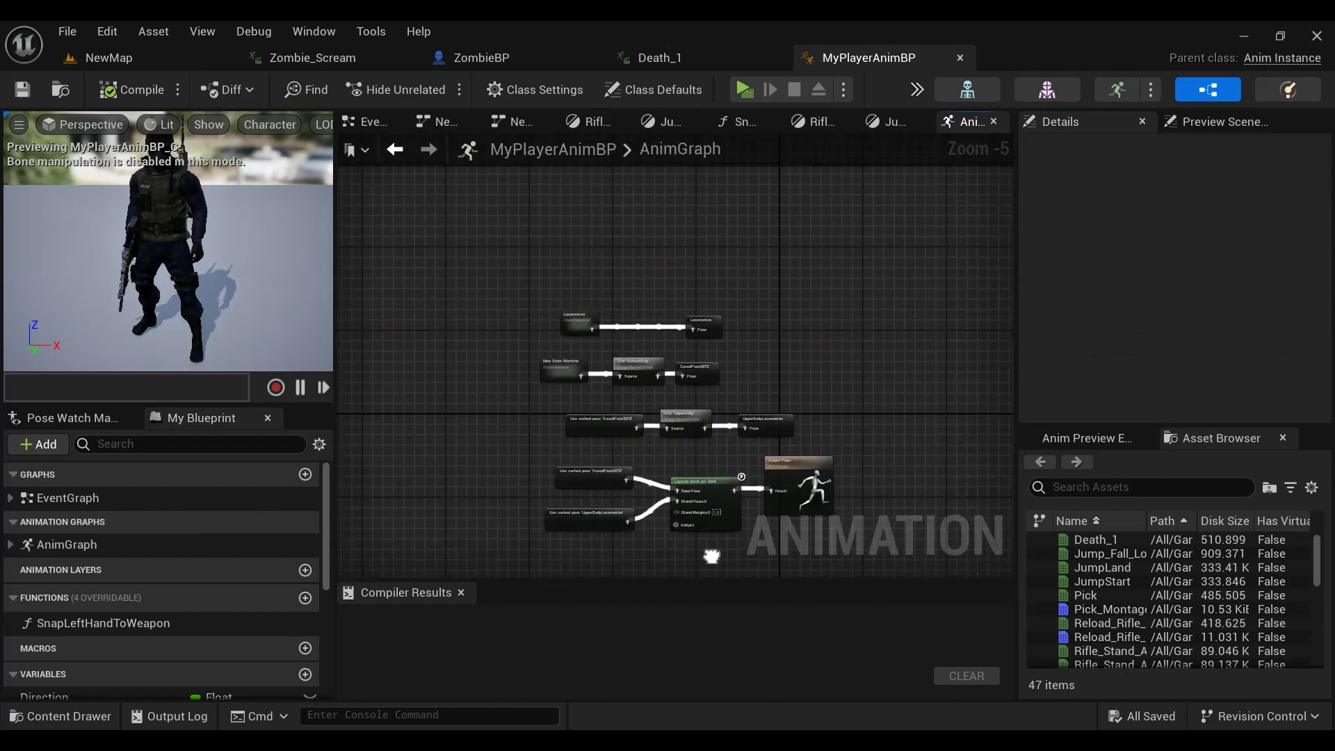
scroll(638, 453, up, 4)
scroll(765, 513, down, 2)
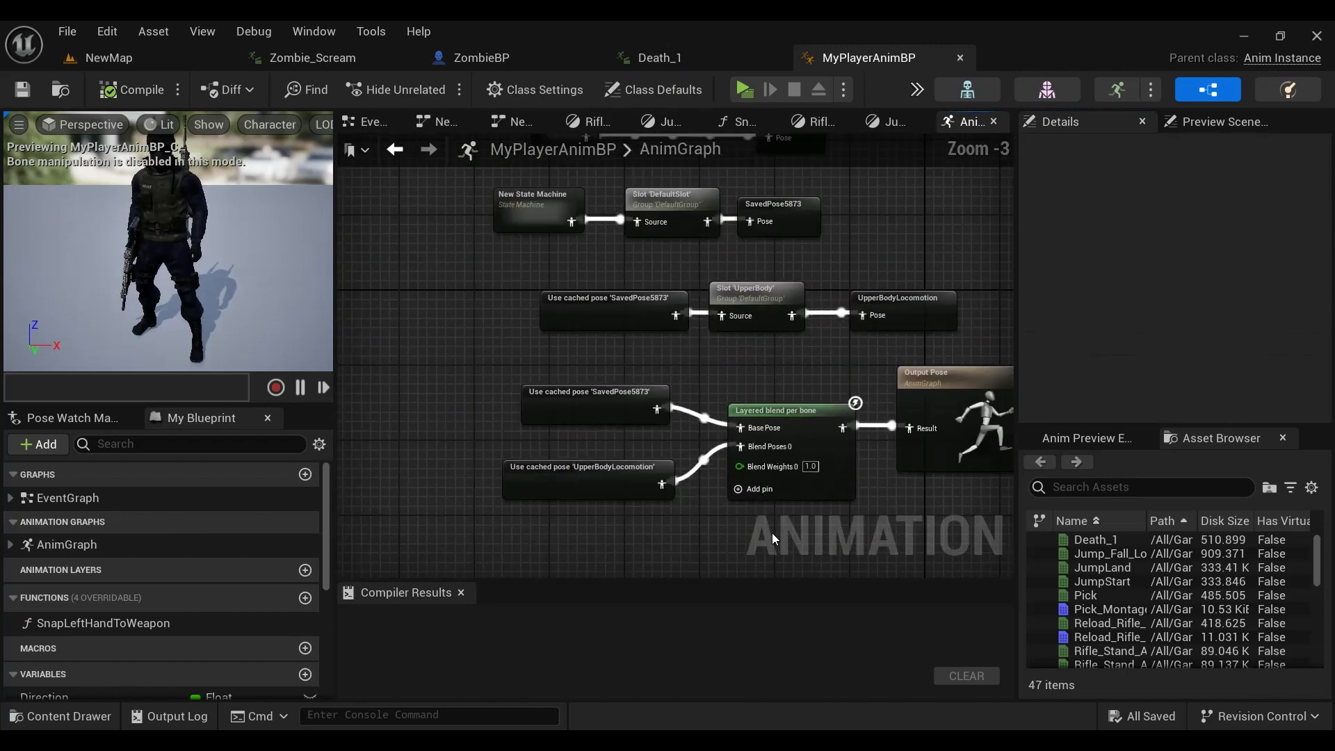
mouse_move(771, 532)
right_down()
mouse_move(684, 328)
mouse_move(705, 402)
right_up()
scroll(737, 461, down, 1)
scroll(684, 329, up, 1)
scroll(705, 402, up, 1)
drag(879, 389, 874, 216)
Step: Insert a Blend Poses by bool node between Locomotion and the output pose
right_drag(873, 215, 690, 396)
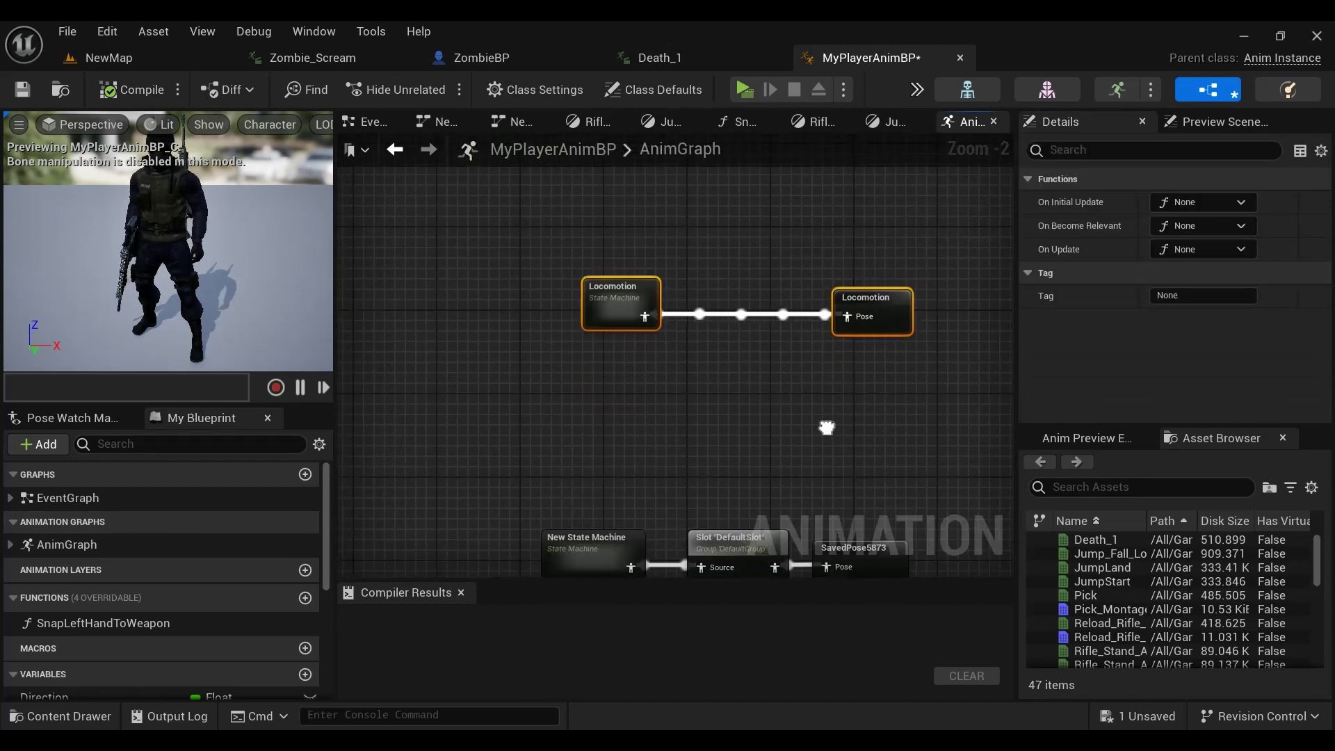
right_click(684, 389)
text(blend bool)
click(789, 250)
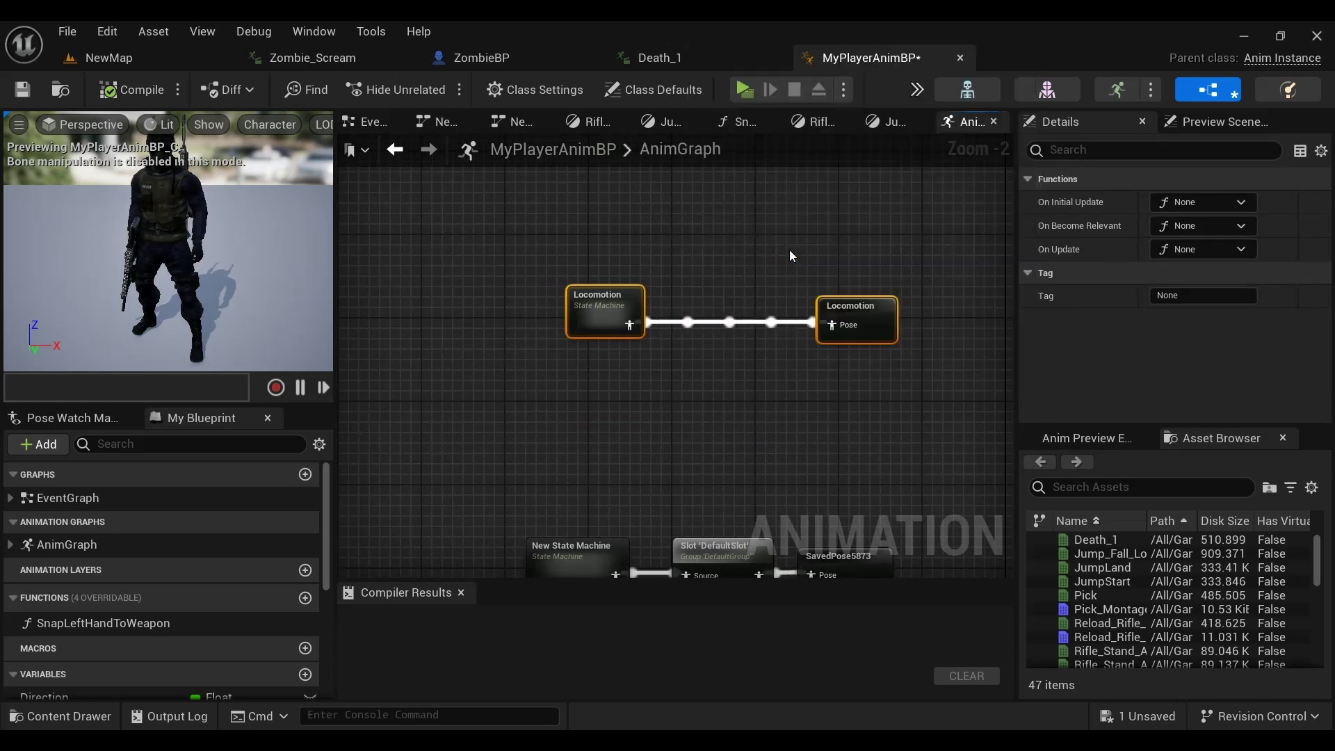
drag(854, 309, 937, 309)
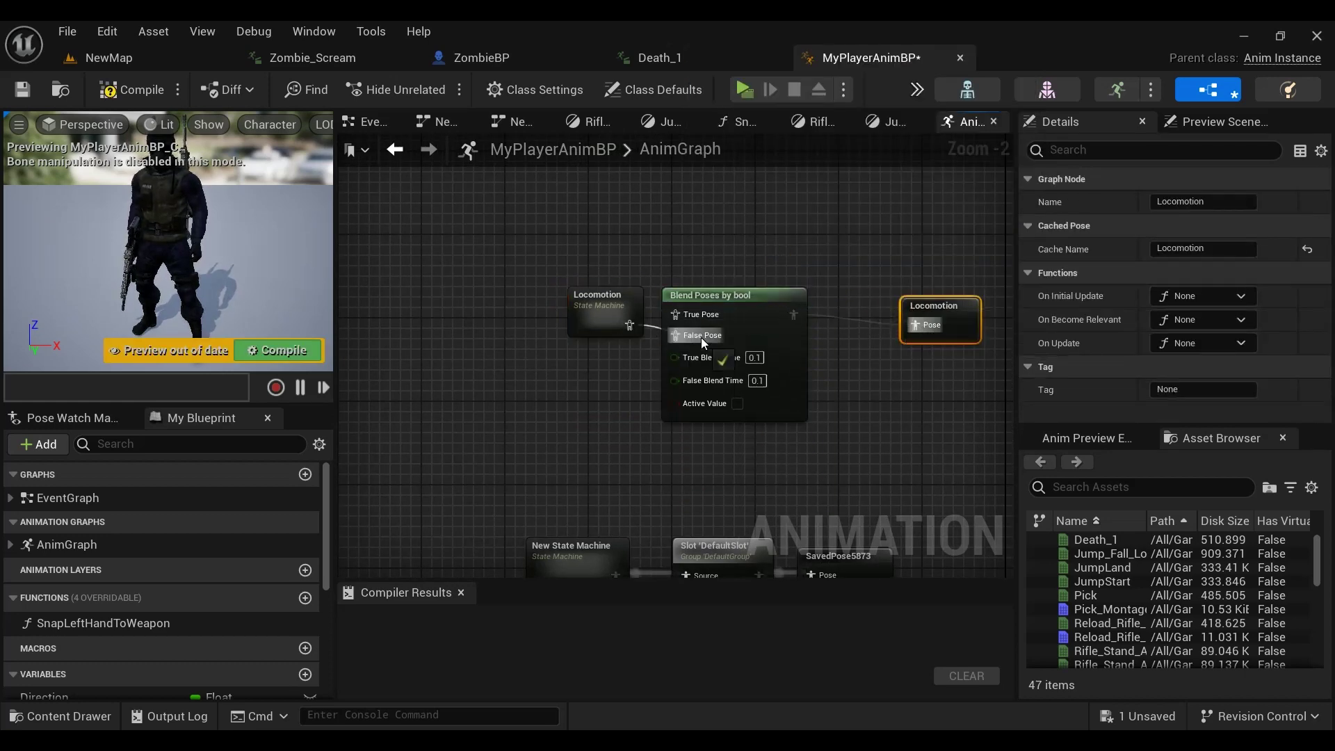
drag(594, 323, 551, 365)
right_drag(551, 365, 610, 318)
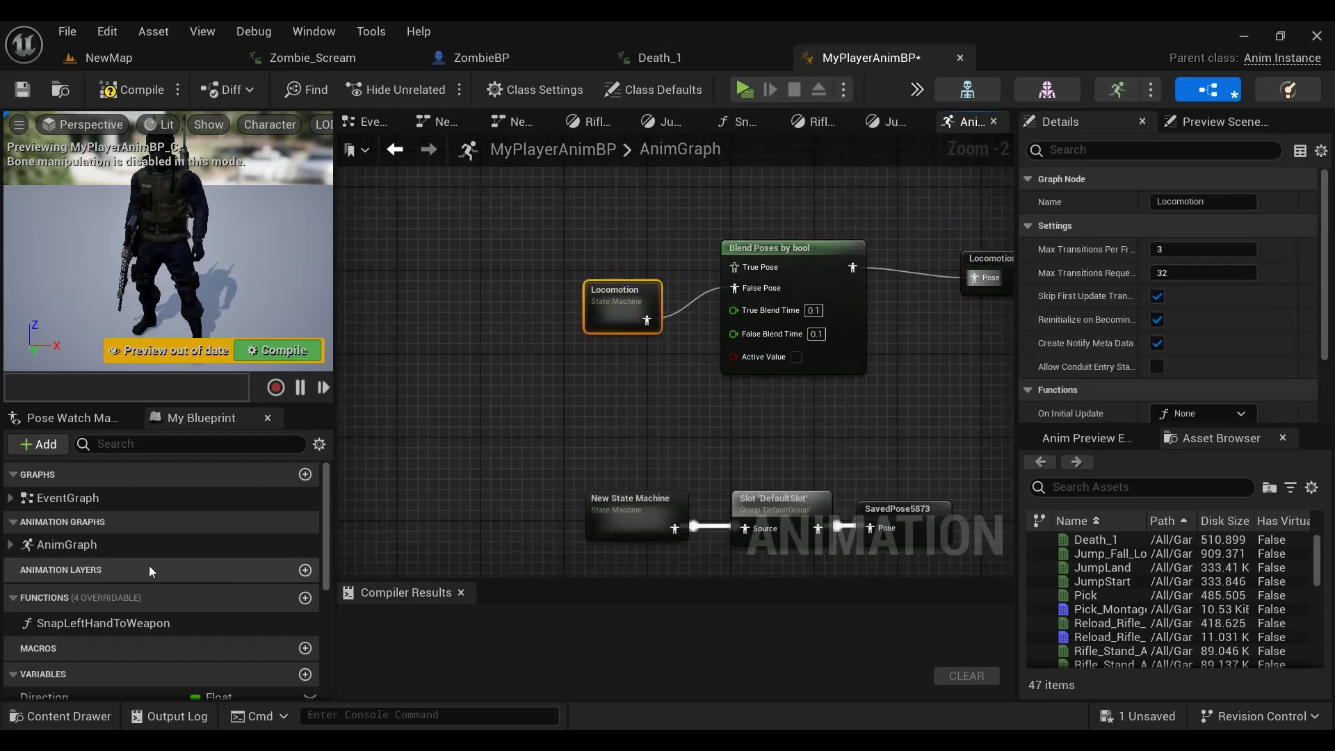
scroll(149, 565, down, 5)
scroll(178, 598, down, 4)
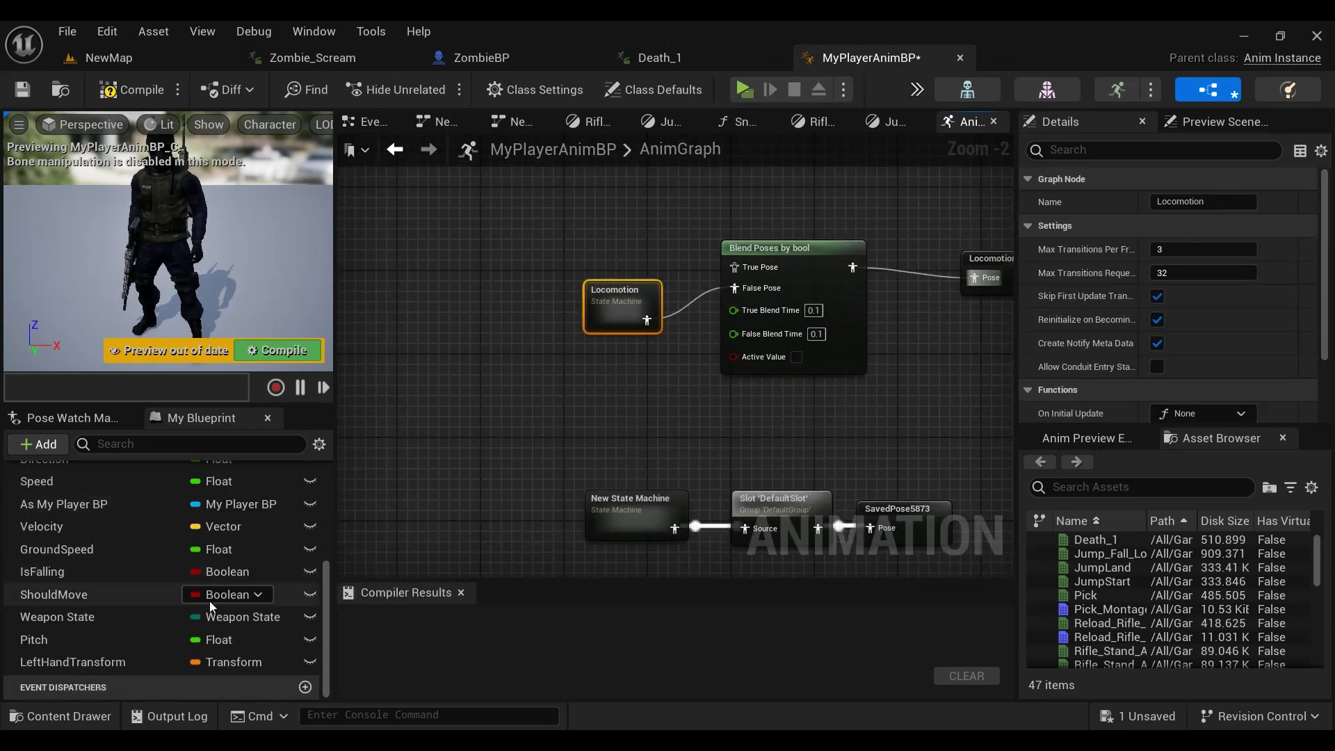
scroll(210, 601, up, 2)
right_drag(678, 381, 596, 464)
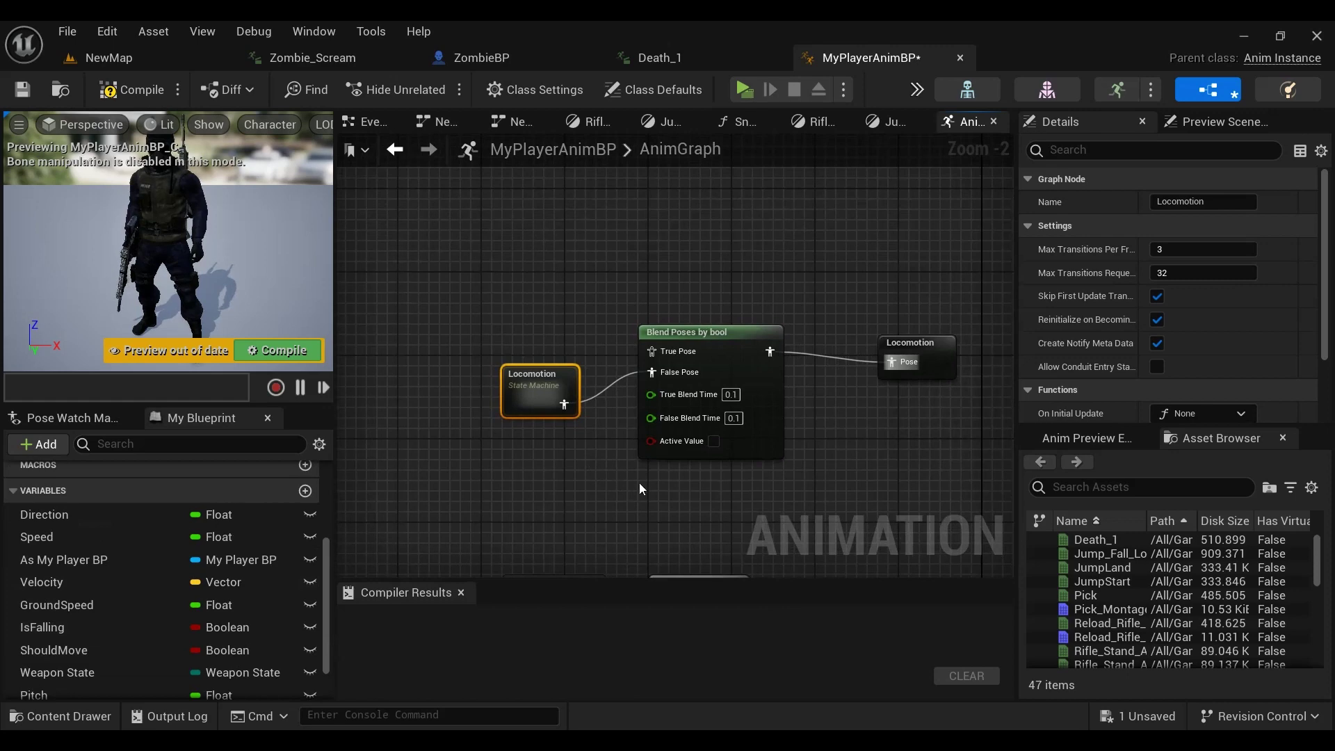
Step: Add a Death_1 animation player node to the AnimGraph and wire it into the blend
drag(1084, 433, 1080, 258)
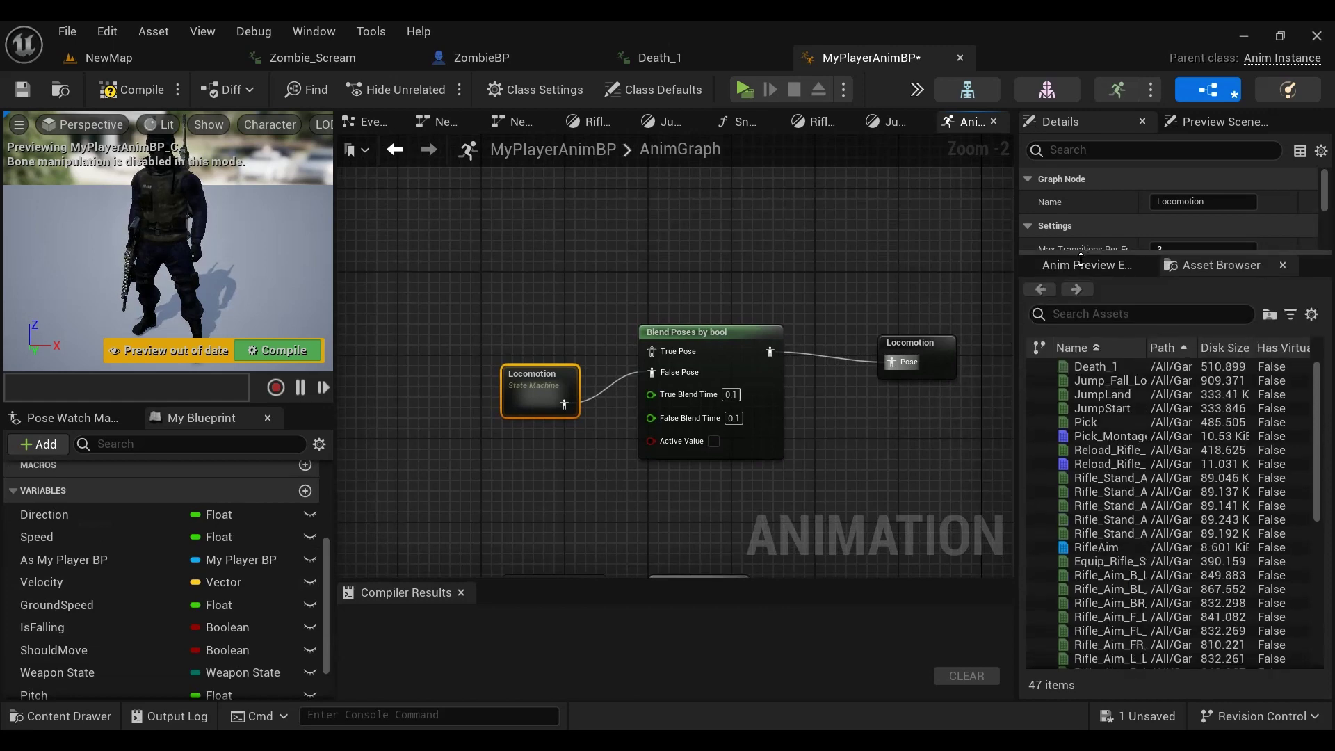
drag(1090, 363, 418, 274)
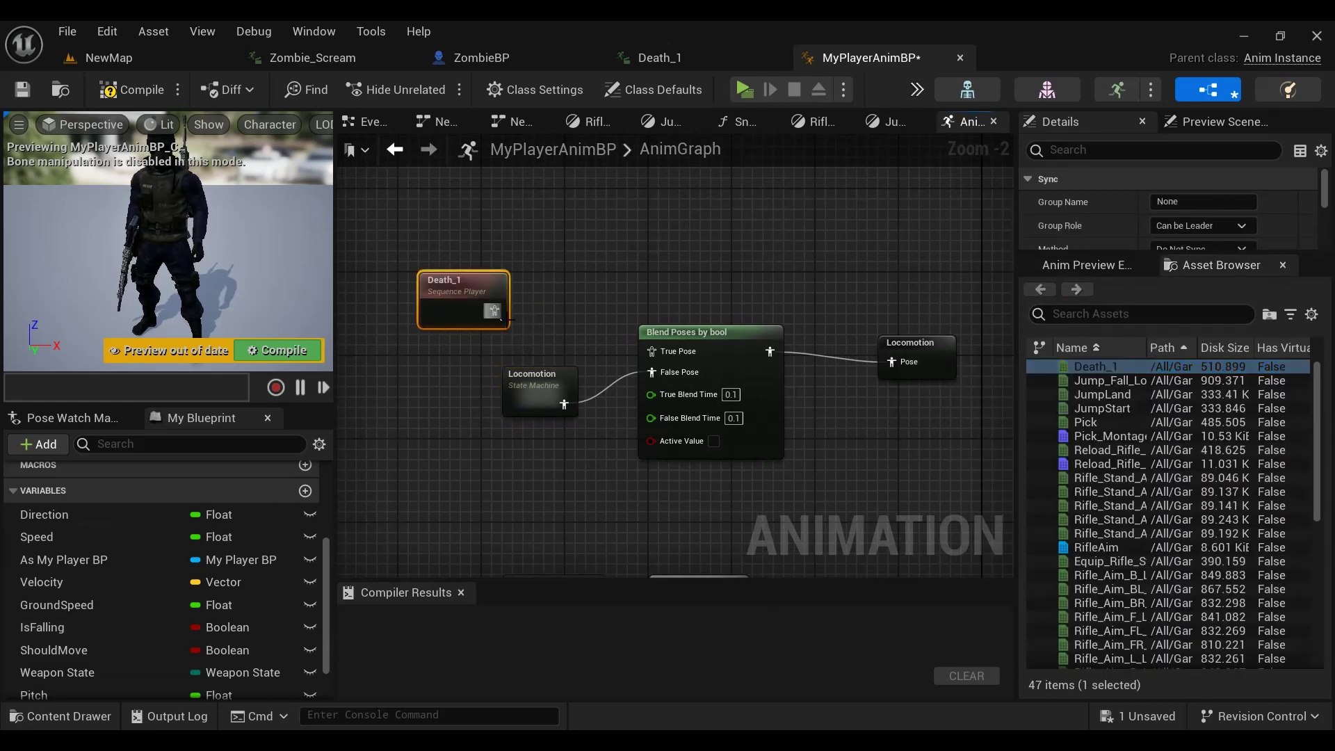
click(882, 324)
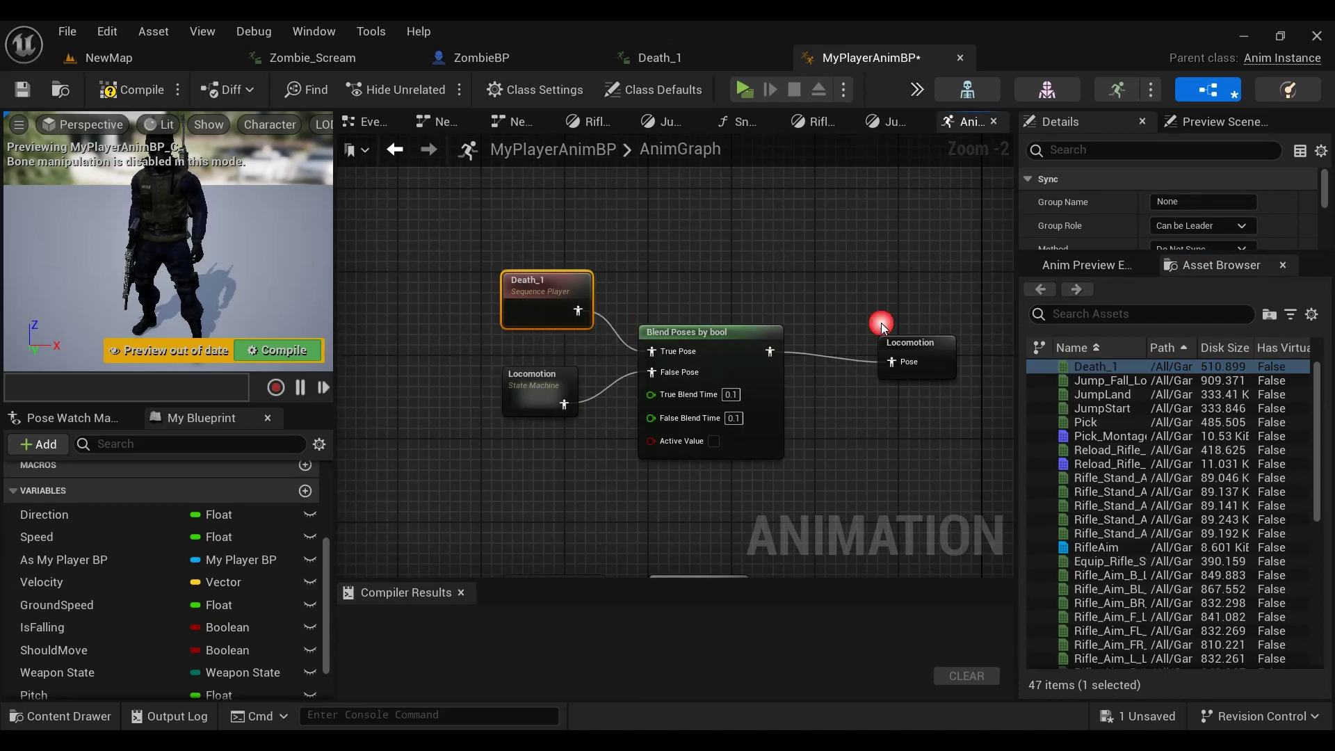
drag(1061, 261, 1063, 441)
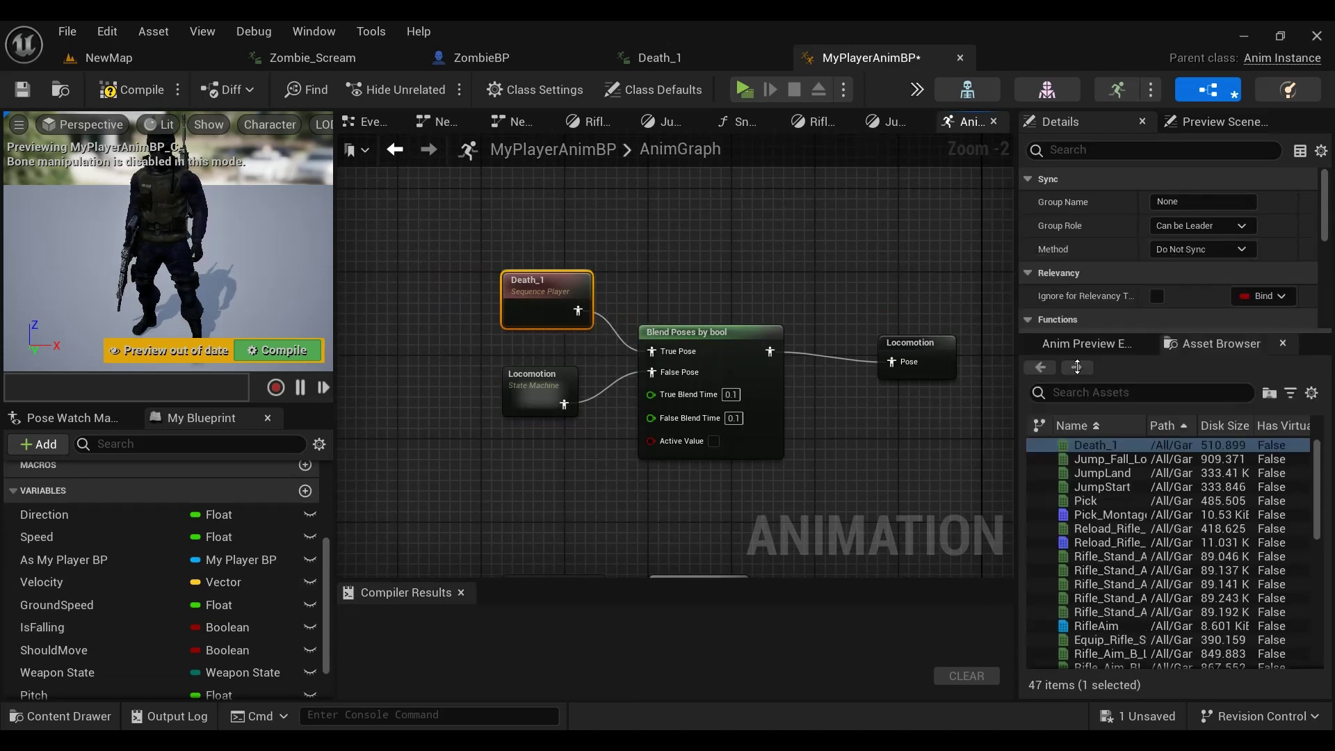
scroll(1134, 378, down, 5)
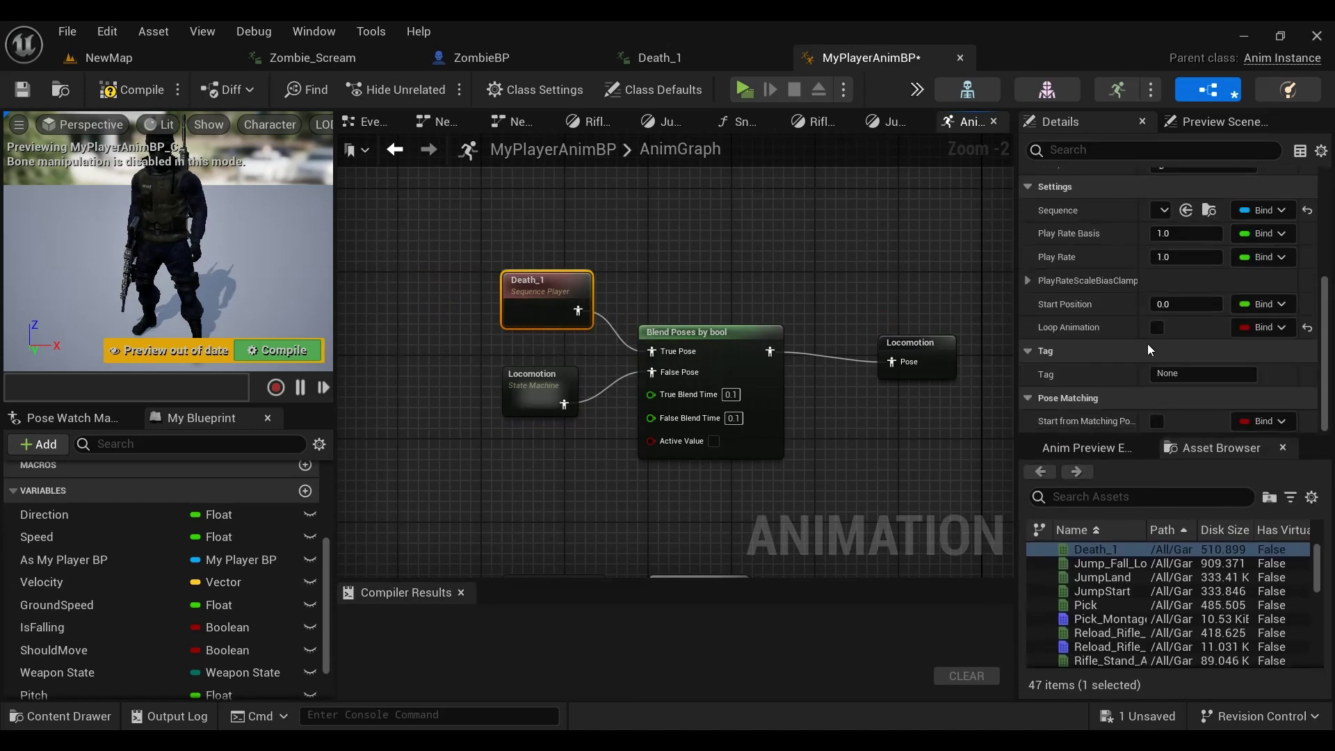
Step: Compile MyPlayerAnimBP and open its Event Graph
click(112, 86)
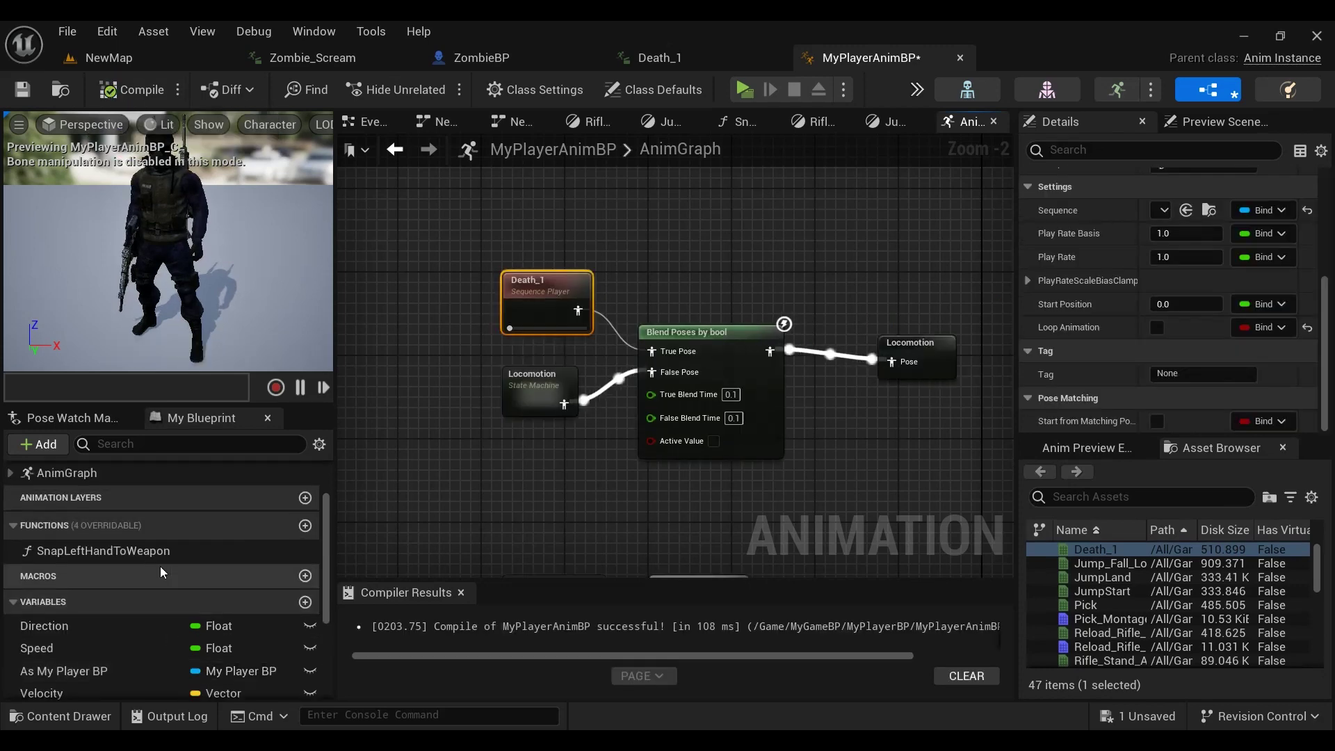
click(127, 501)
double_click(128, 500)
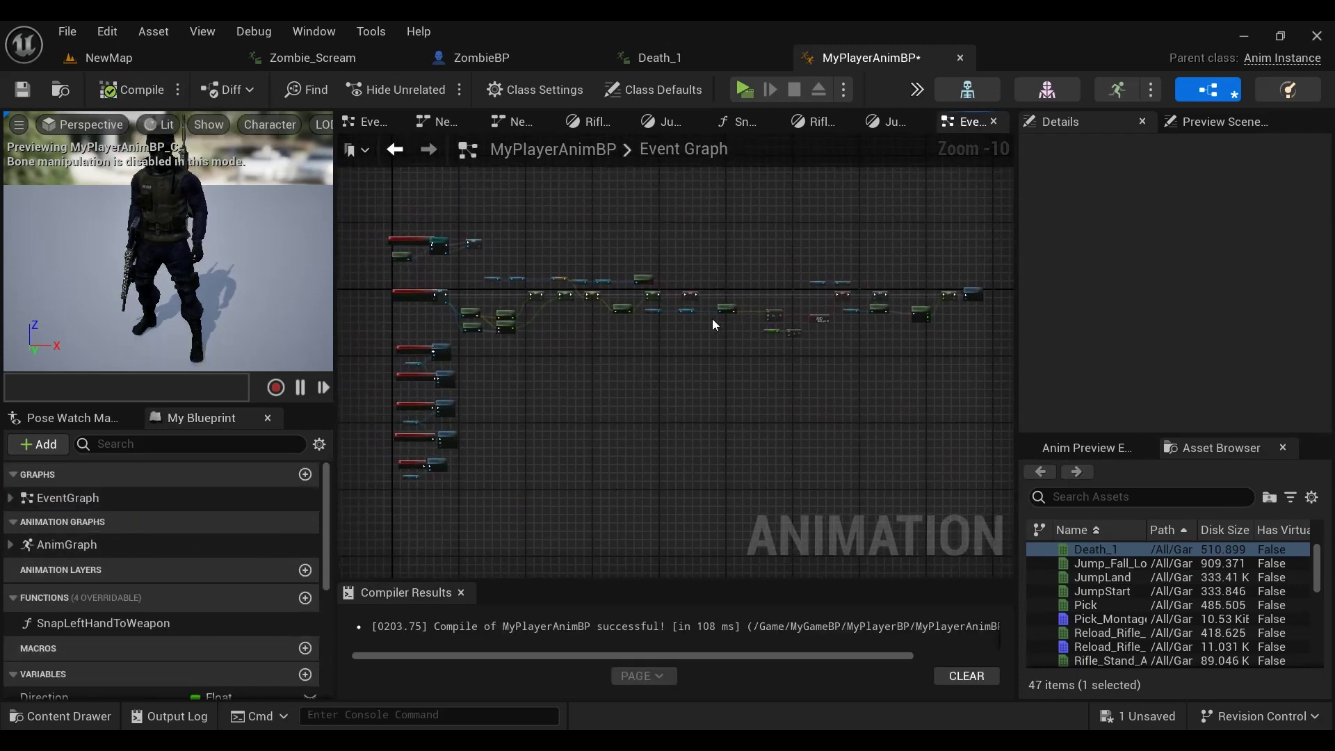
Step: Add a Get Player Death node pulled from the As My Player BP reference
scroll(711, 318, up, 7)
mouse_move(622, 401)
right_down()
mouse_move(713, 448)
mouse_move(568, 413)
right_up()
scroll(738, 420, down, 2)
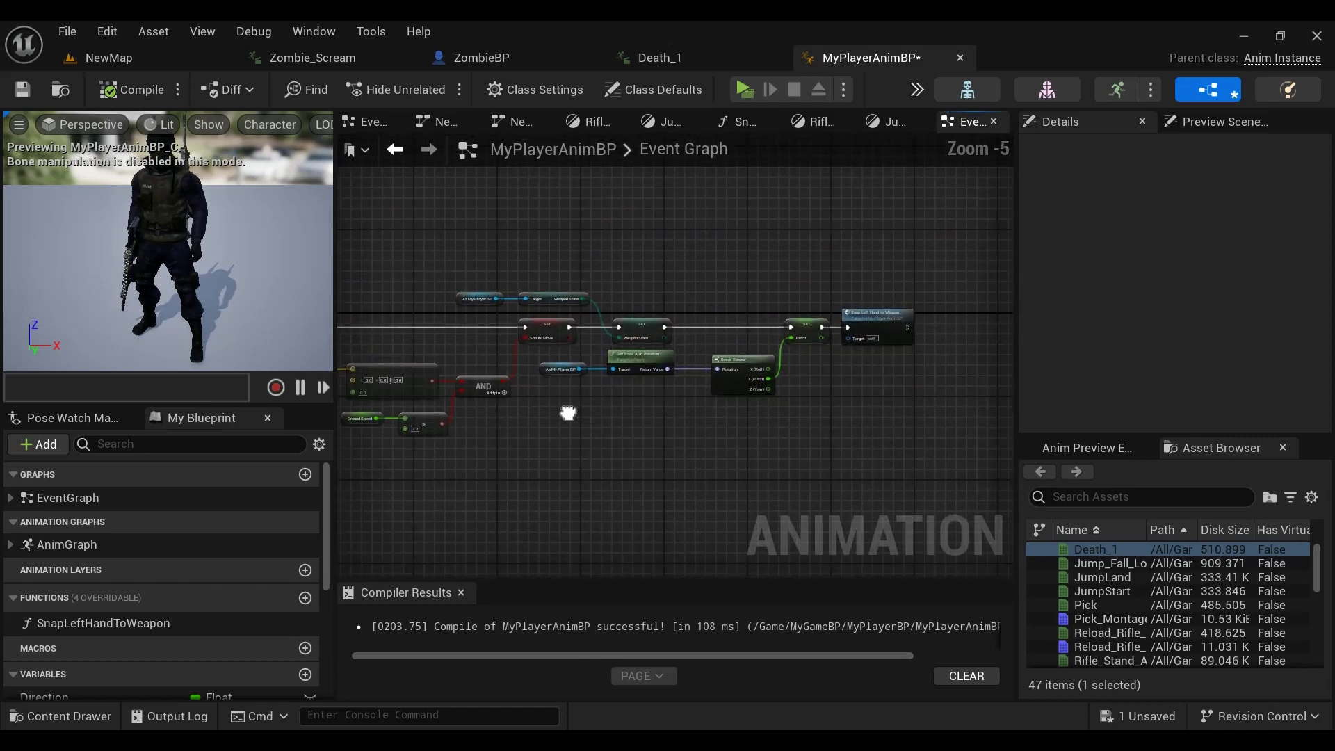
mouse_move(630, 445)
right_down()
mouse_move(807, 439)
mouse_move(760, 435)
right_up()
scroll(808, 439, down, 1)
scroll(552, 431, up, 1)
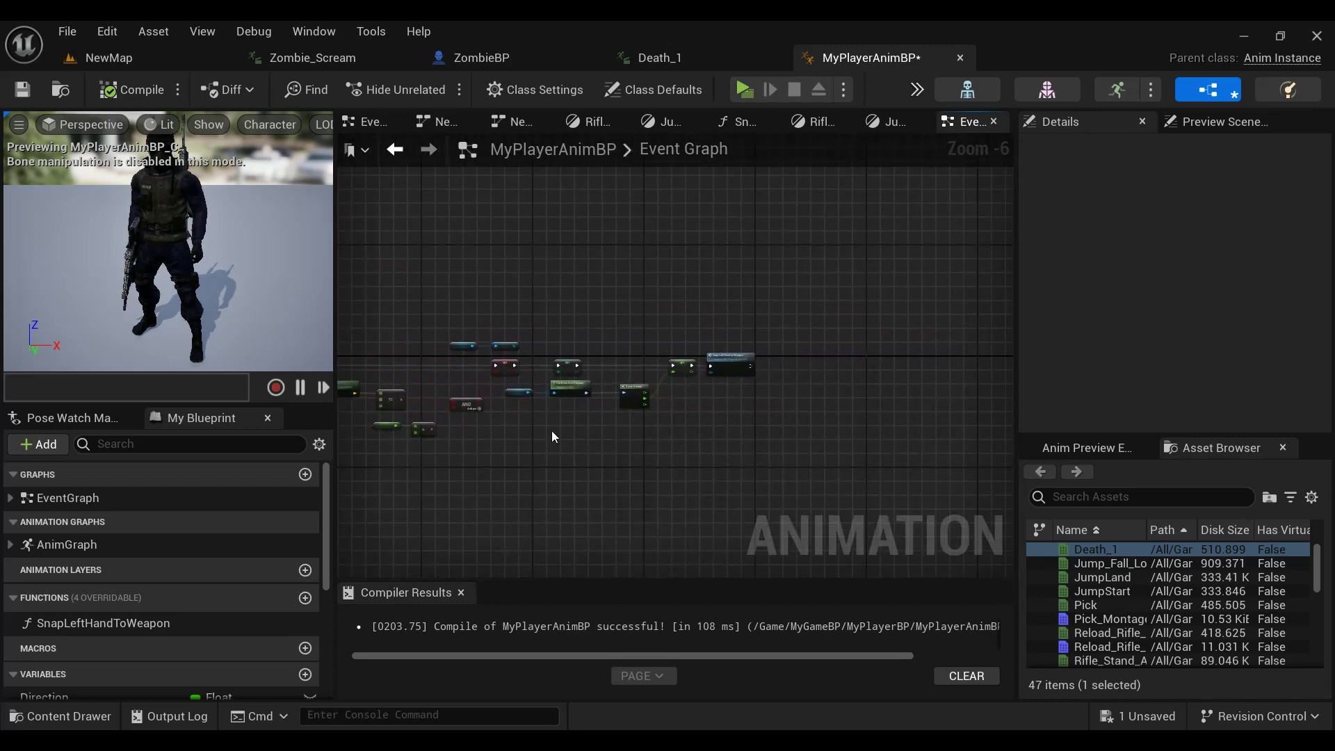
scroll(505, 431, up, 1)
click(457, 393)
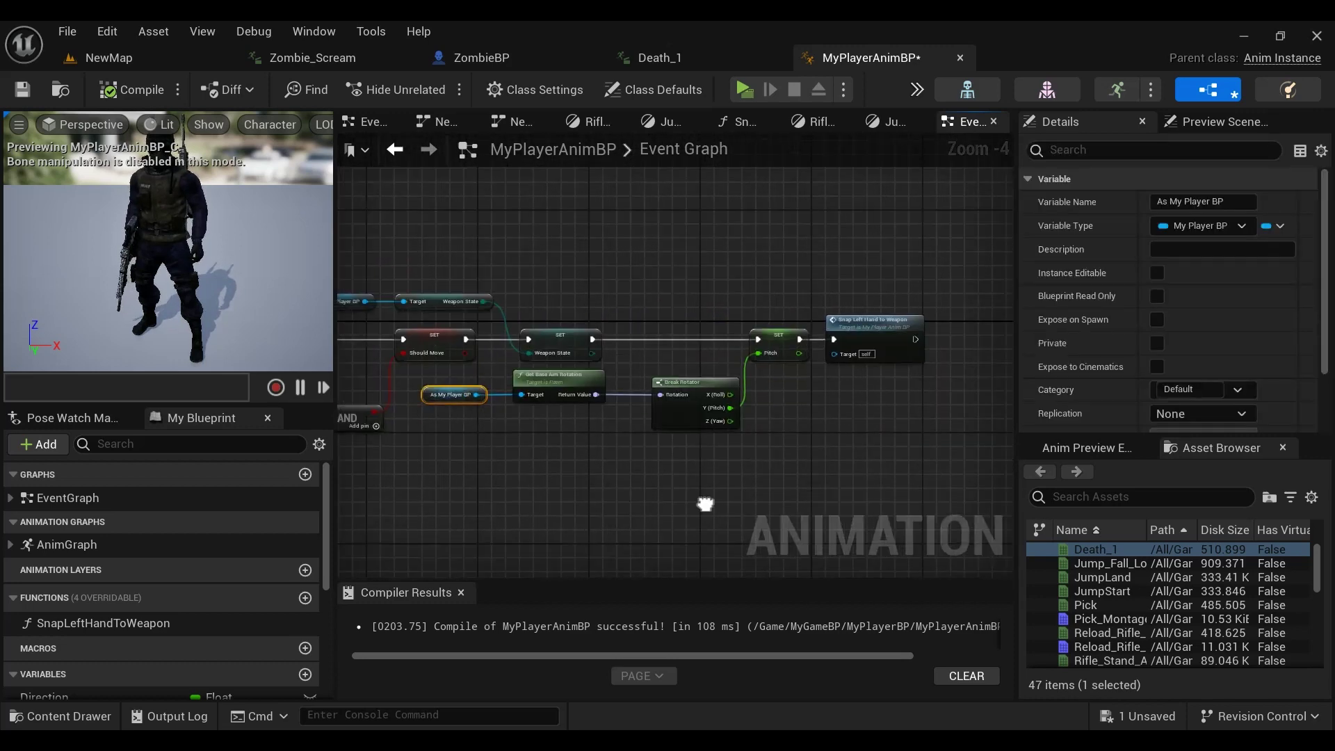
scroll(661, 403, up, 3)
drag(779, 417, 847, 381)
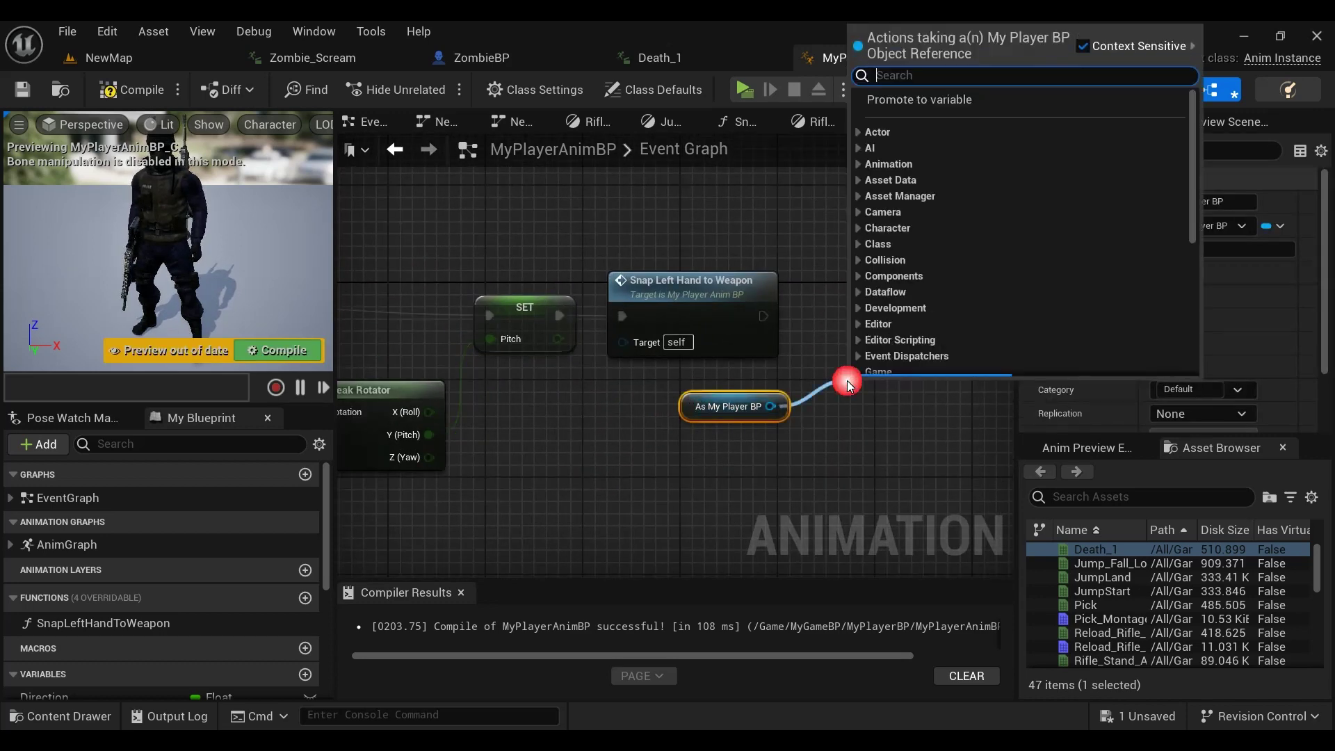
text(dea)
scroll(966, 355, down, 2)
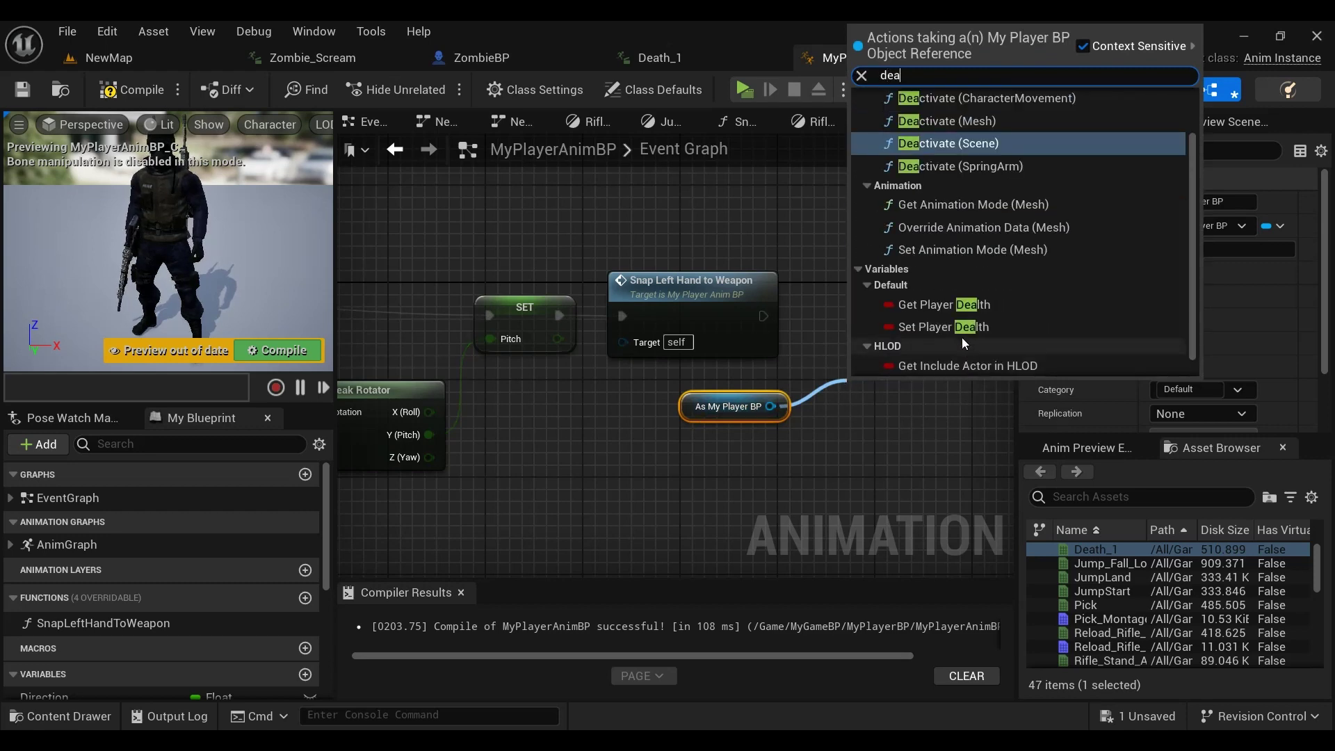
click(956, 306)
Step: Promote Player Death to a new variable and wire its SET into the update chain
right_drag(935, 401, 772, 415)
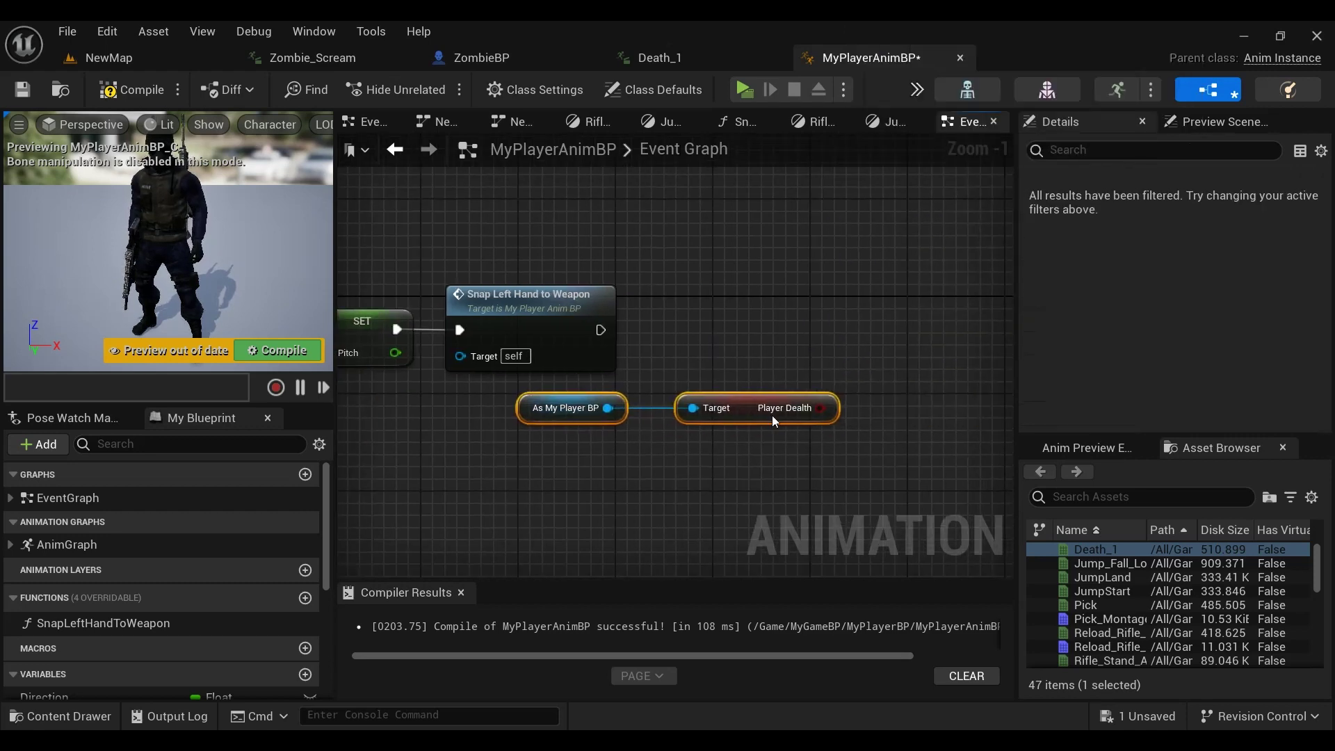
drag(772, 327, 773, 328)
click(827, 401)
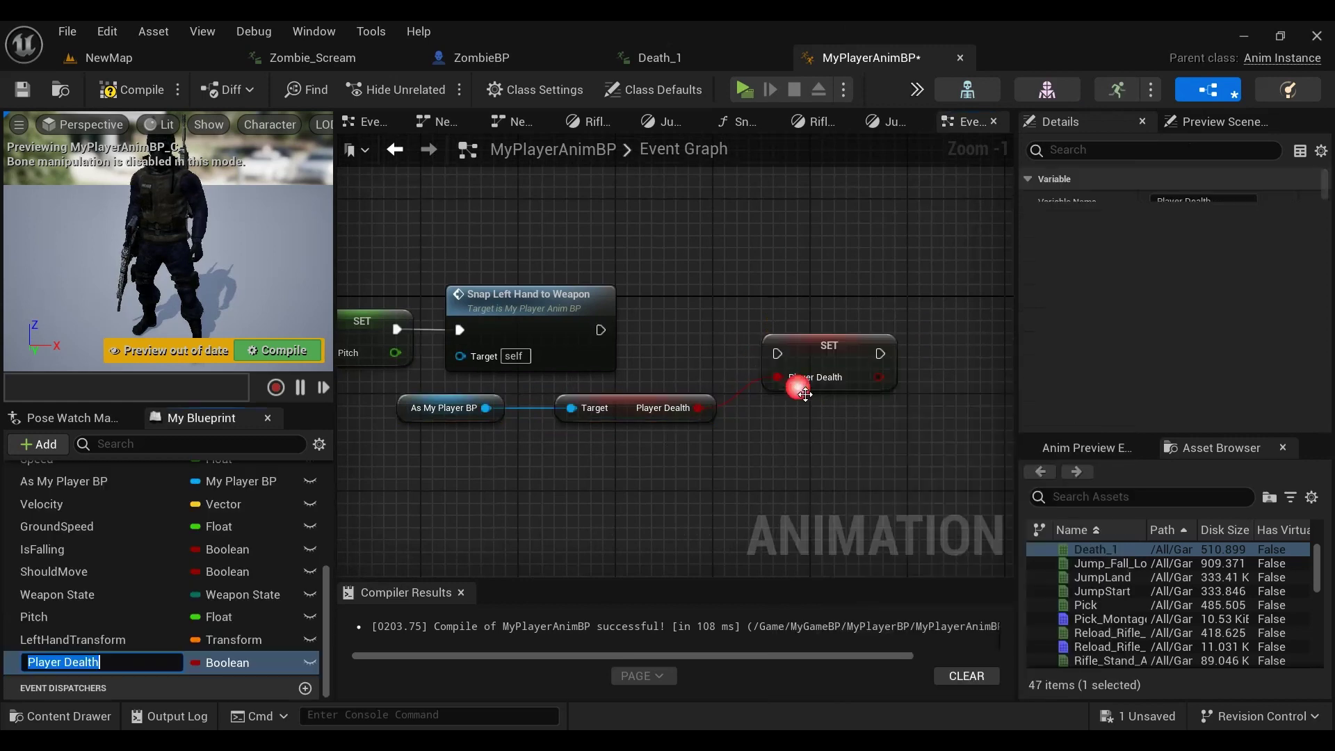
click(834, 334)
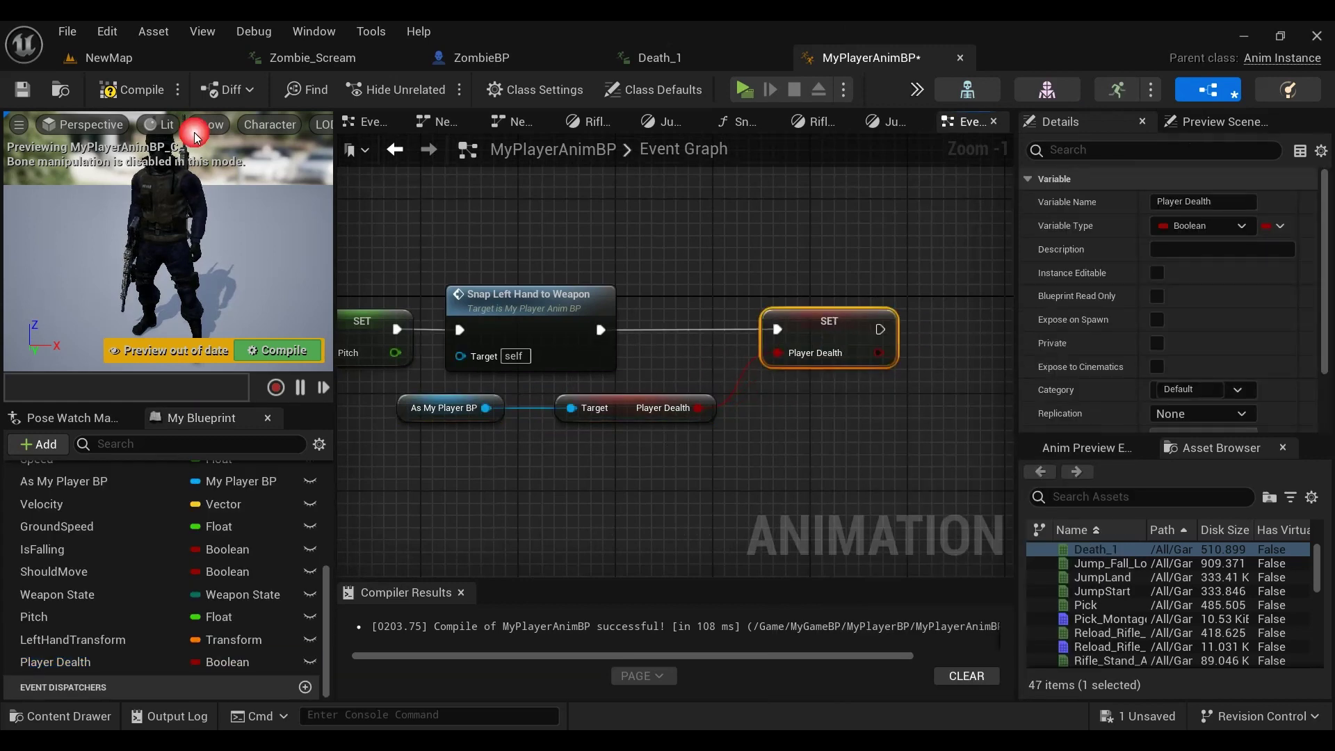
right_drag(640, 502, 732, 478)
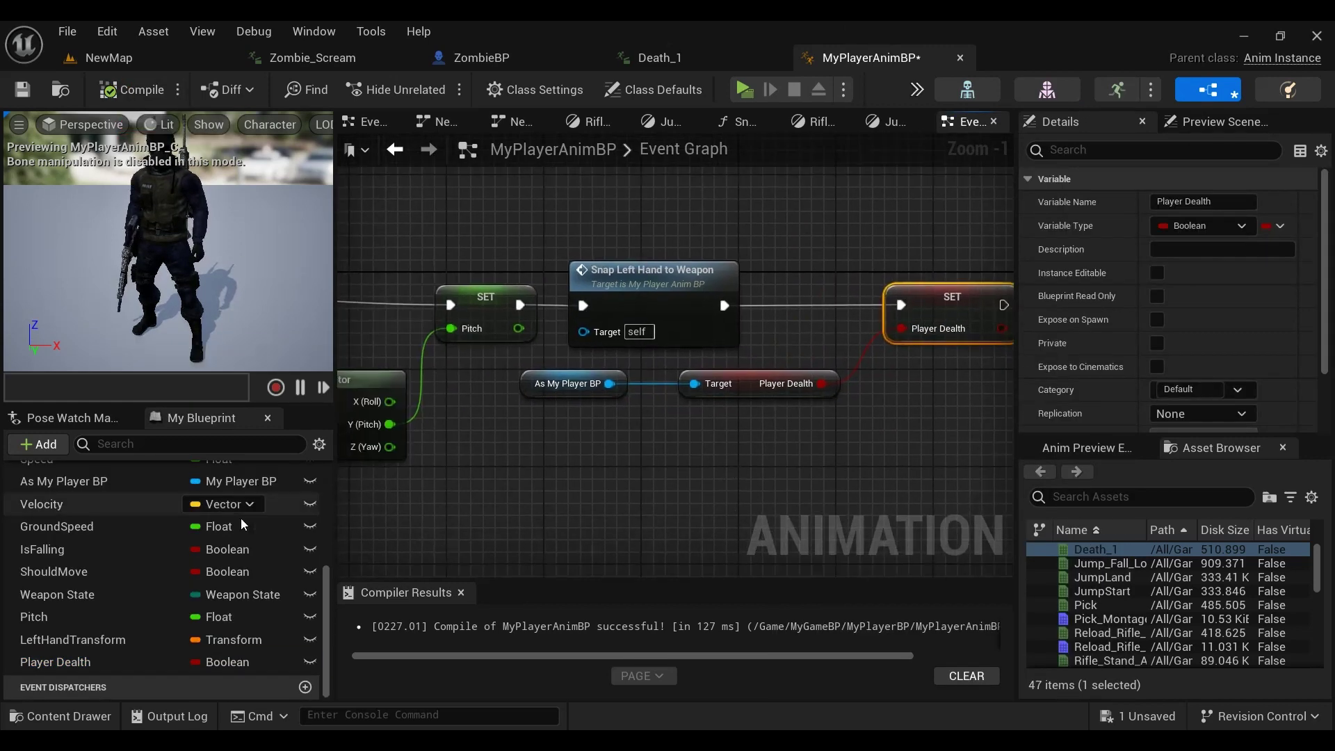
scroll(152, 536, up, 10)
double_click(98, 544)
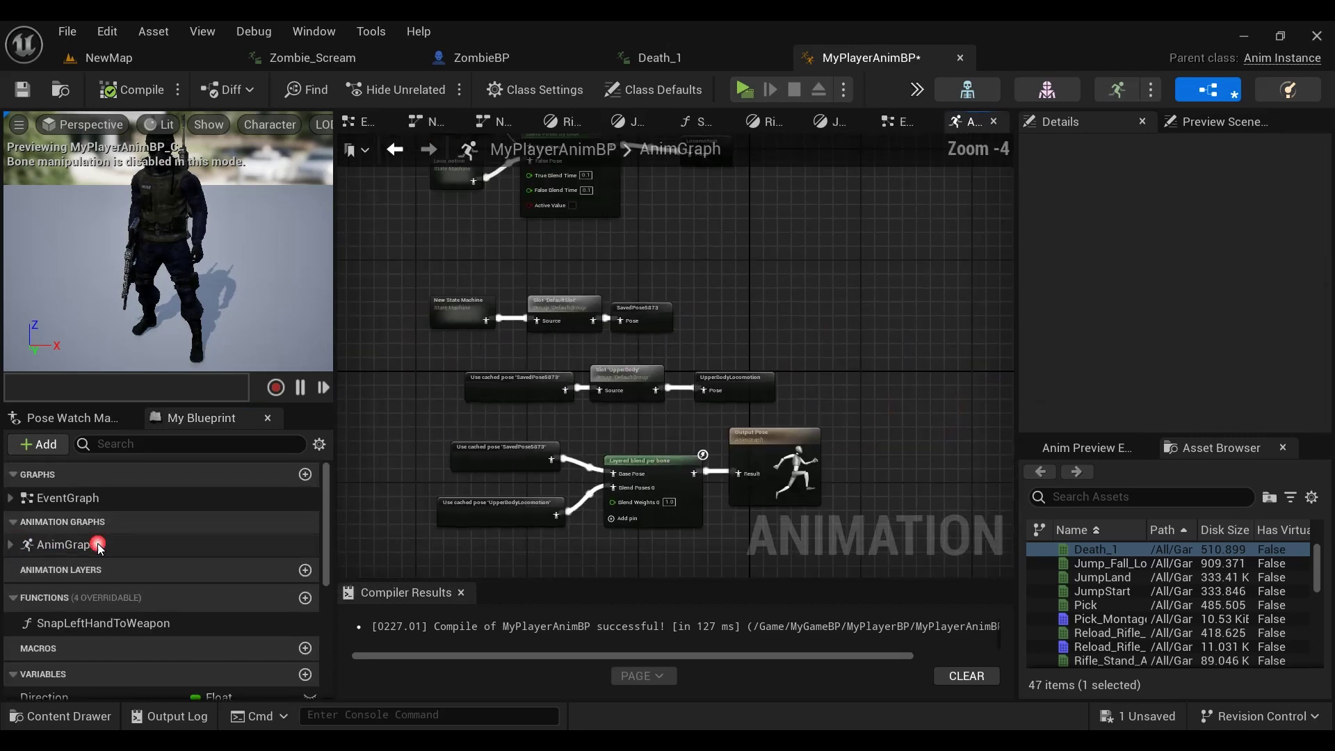
Step: Connect the Player Death variable to the blend's Active Value, then compile and save MyPlayerAnimBP
scroll(139, 612, down, 5)
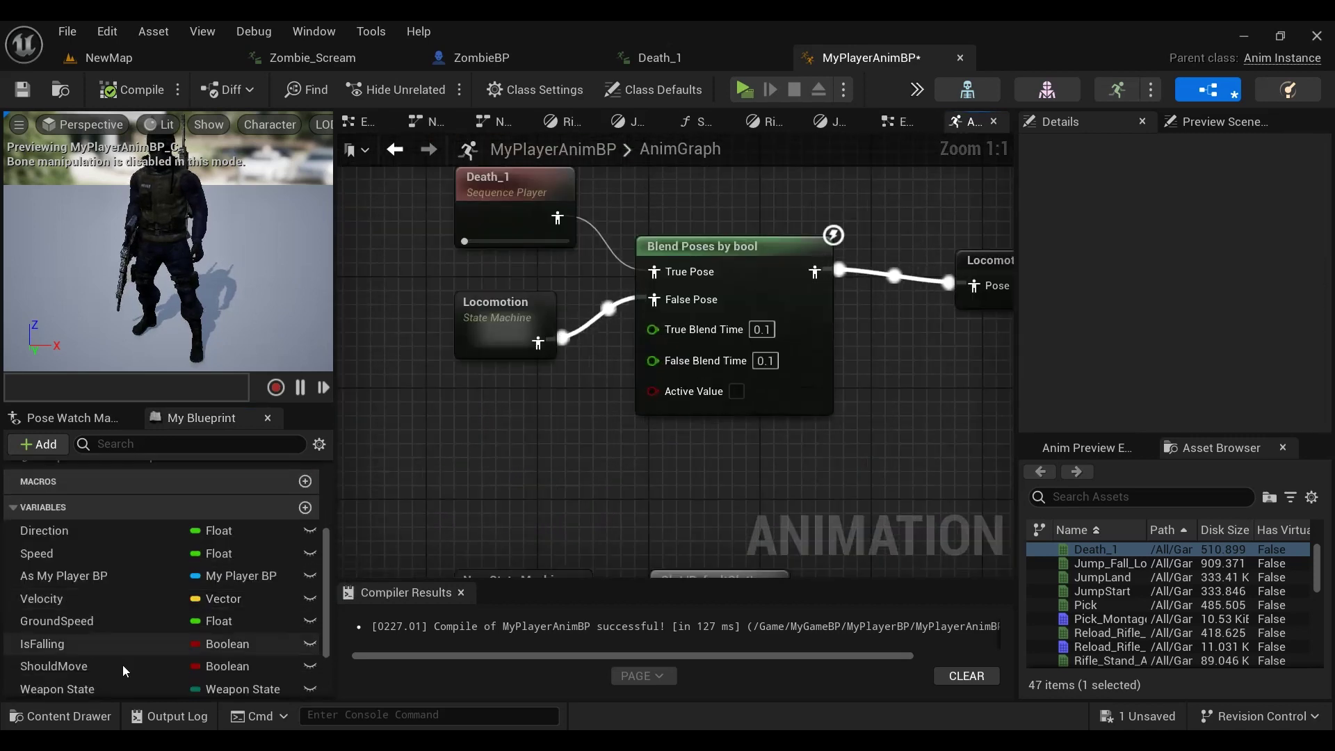
scroll(82, 677, down, 3)
click(82, 661)
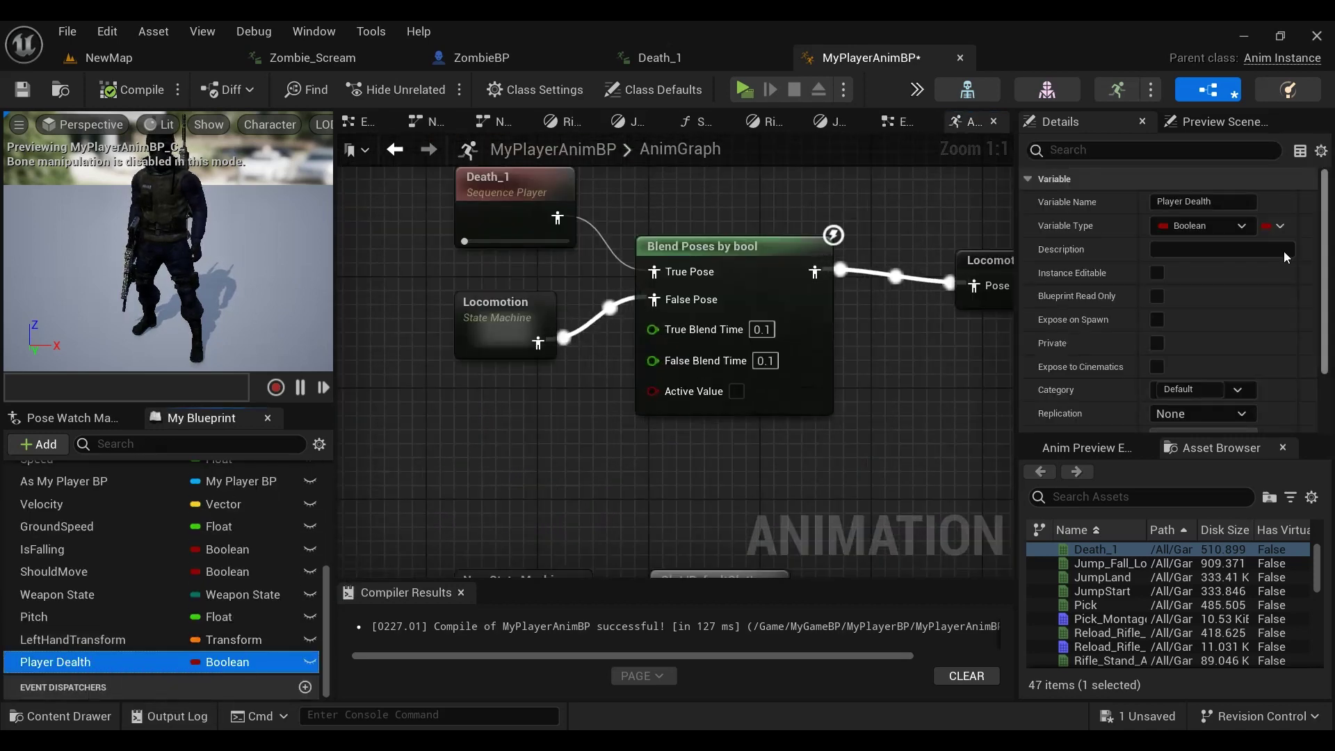
scroll(1193, 396, down, 3)
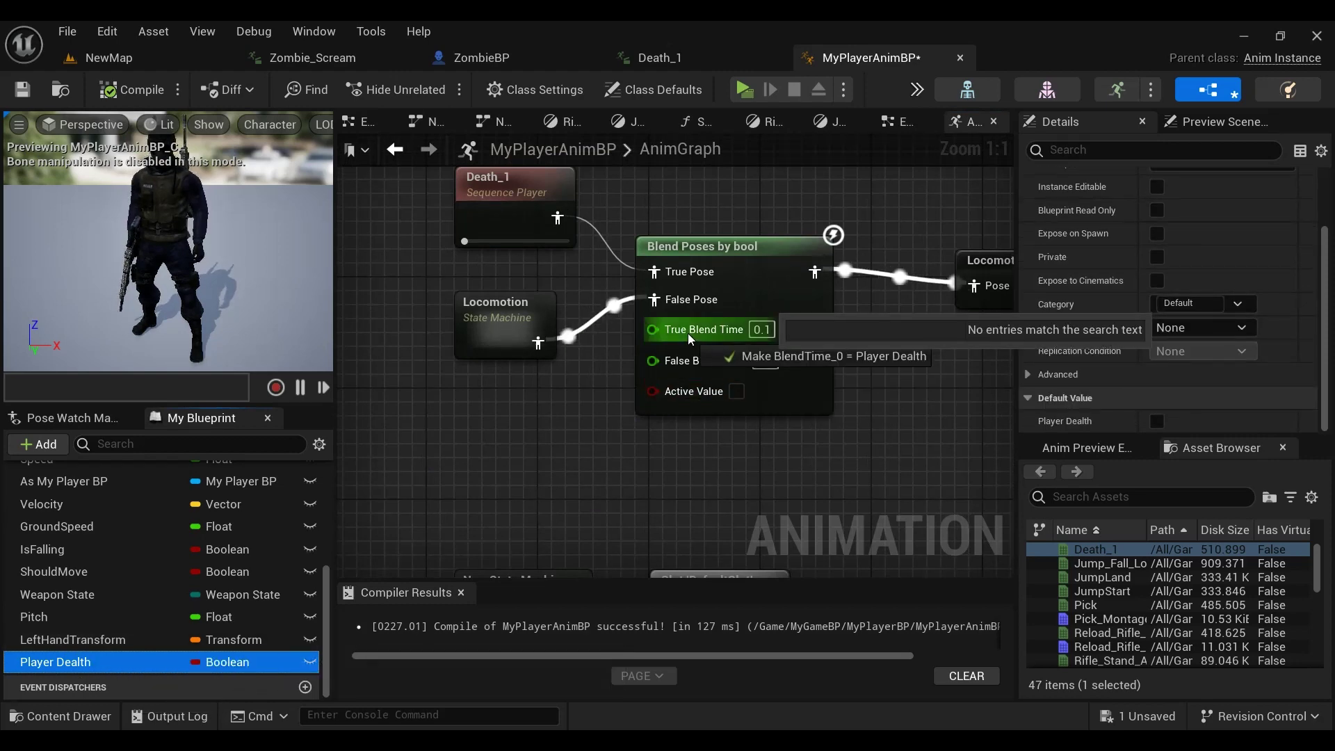
drag(82, 662, 652, 391)
drag(491, 414, 477, 442)
click(122, 89)
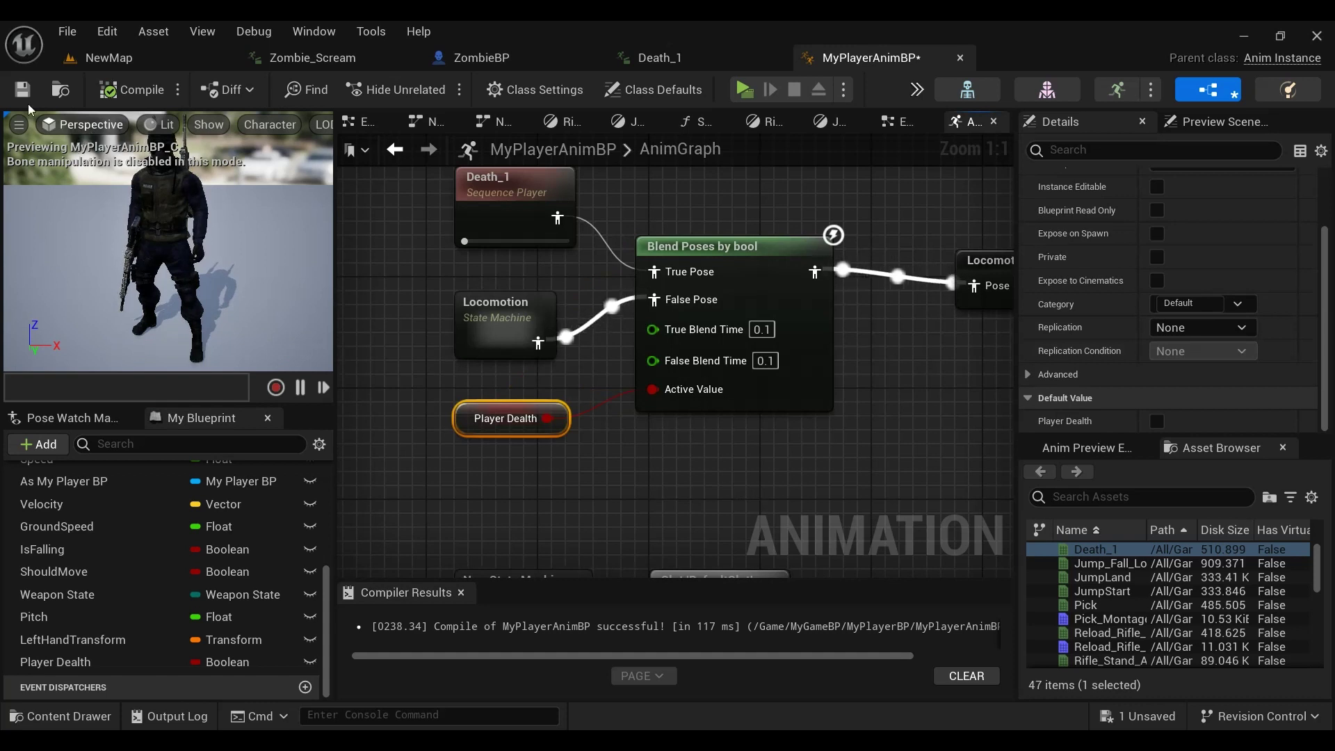
key(ctrl+s)
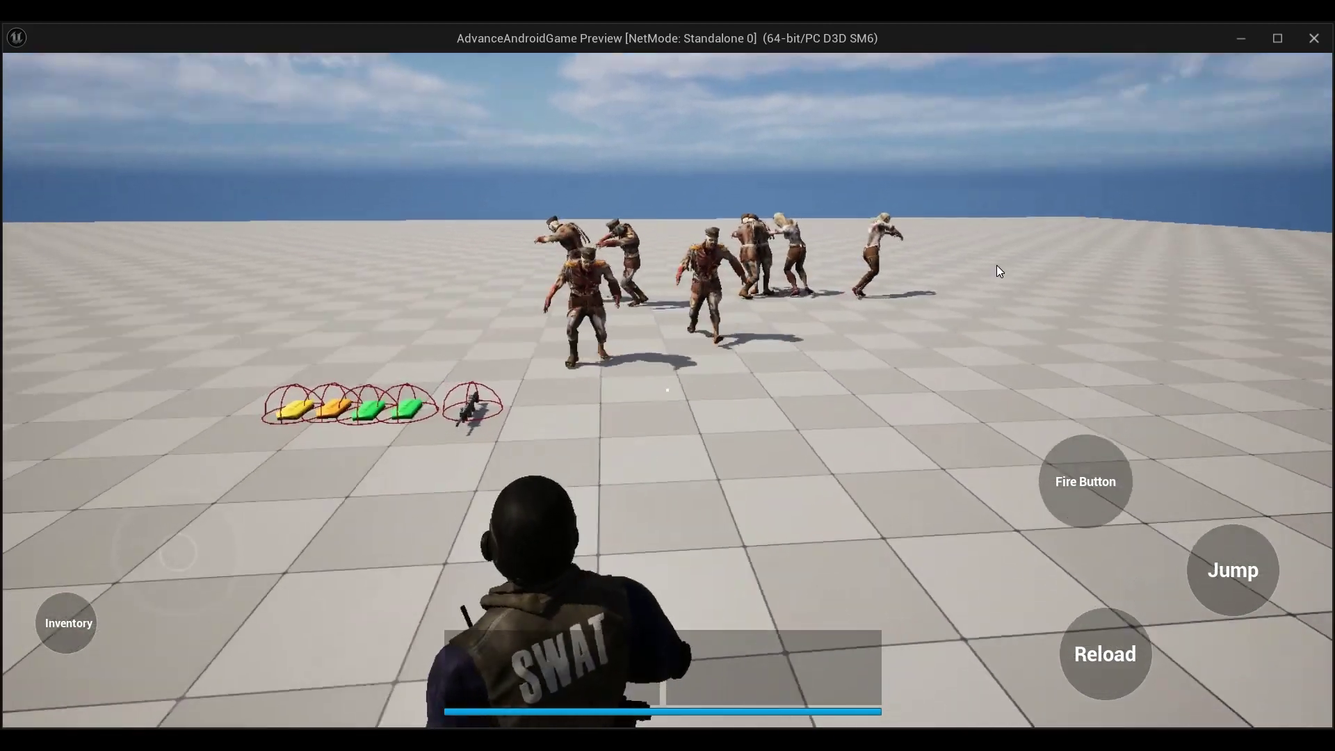
Step: Turn the game camera to watch the zombies attack until the player collapses
drag(999, 271, 960, 281)
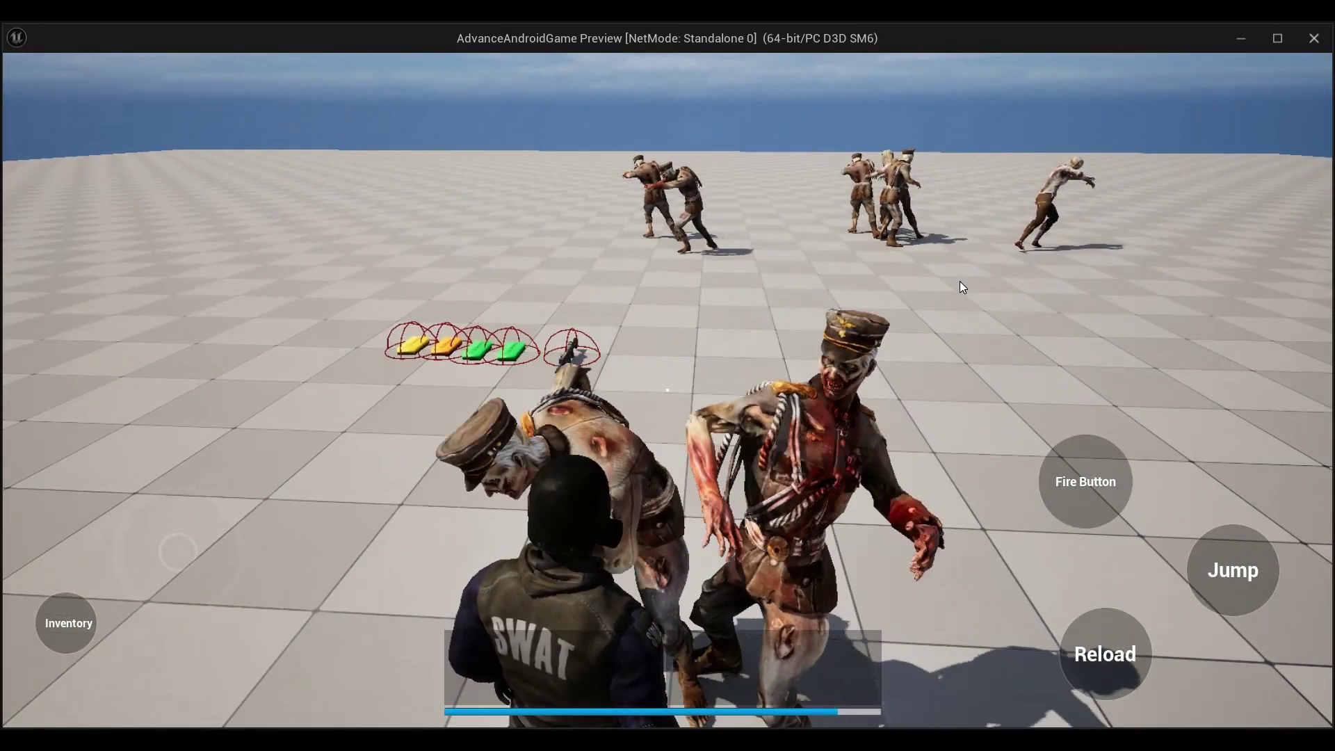
mouse_move(960, 282)
mouse_down()
mouse_move(996, 246)
mouse_move(965, 272)
mouse_up()
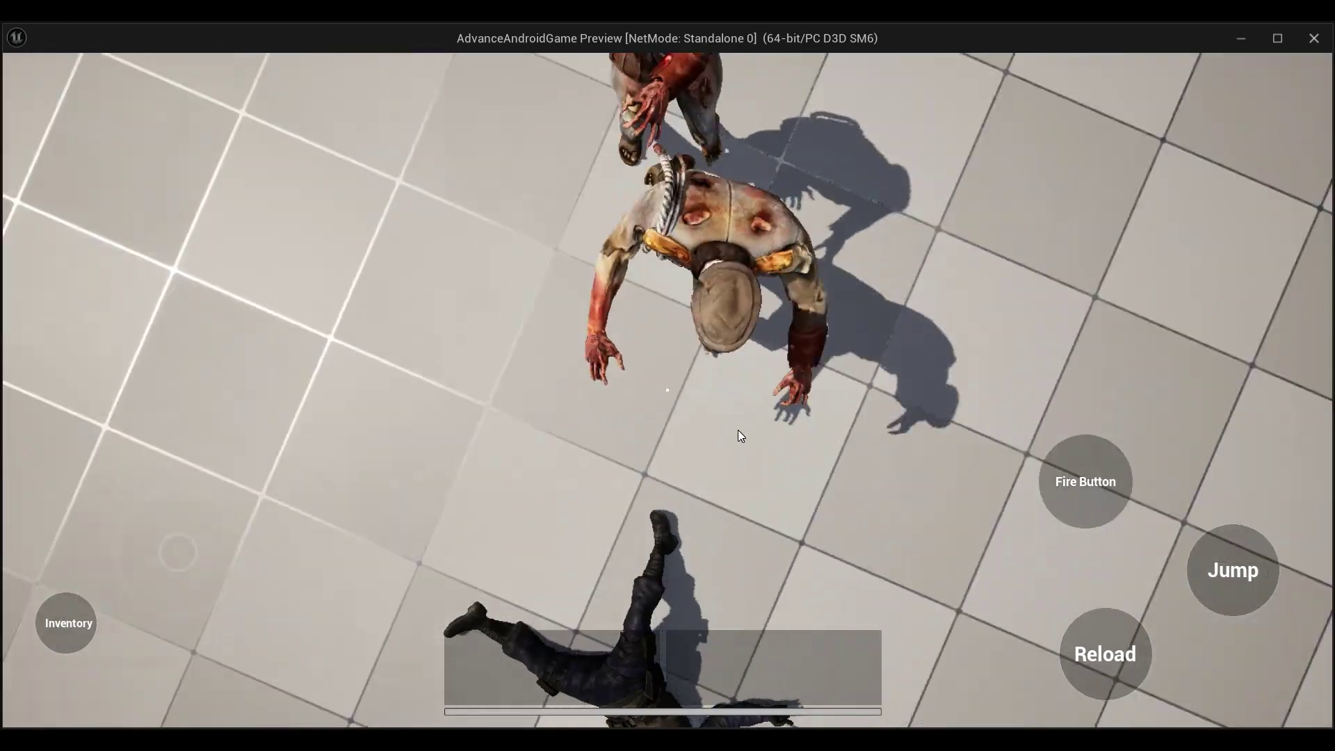
Step: Stop the playtest and frame the whole AnimGraph
key(Escape)
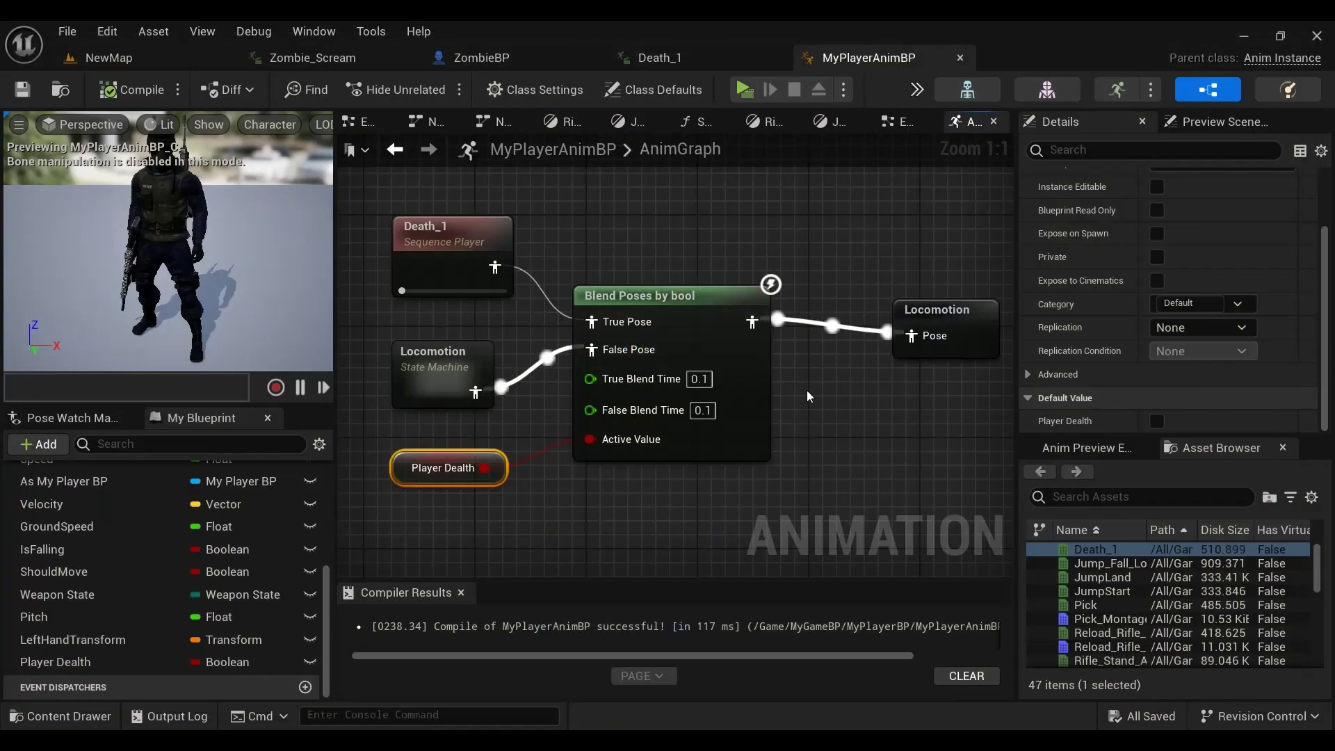
right_drag(608, 515, 703, 428)
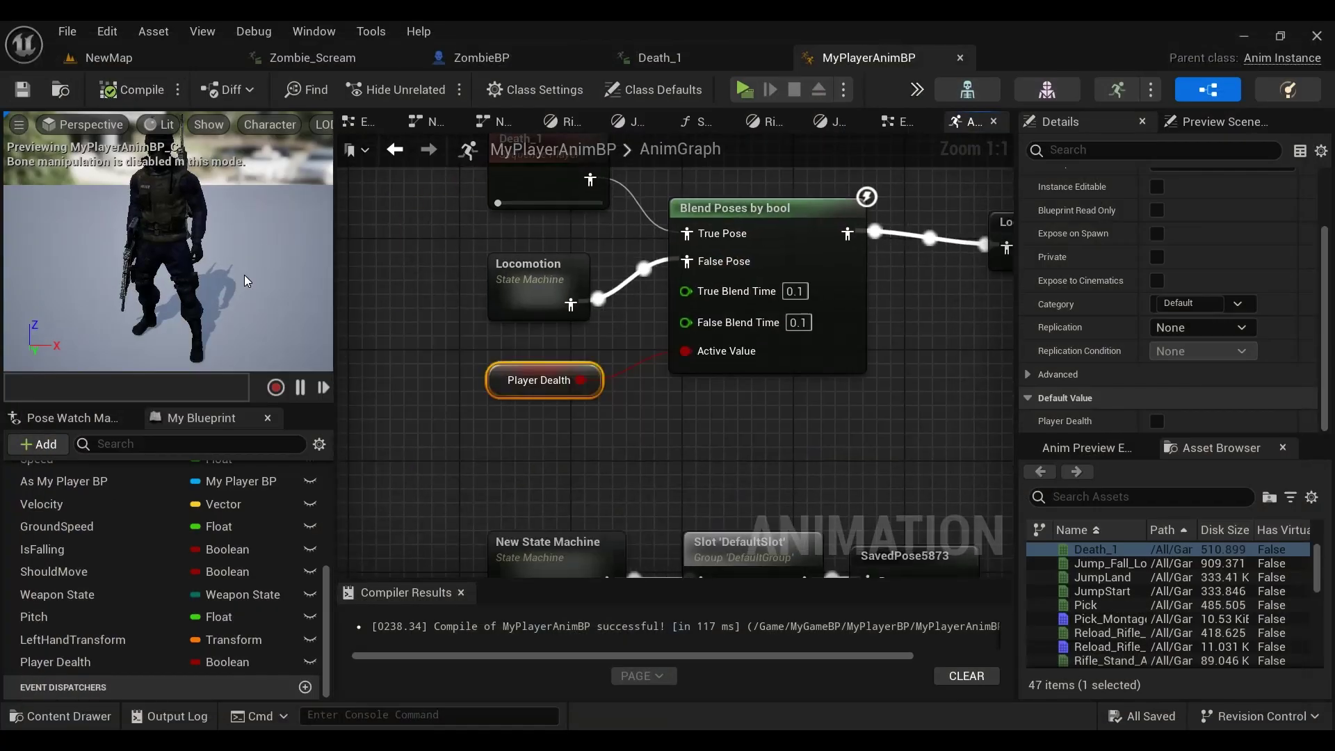
scroll(732, 389, down, 5)
mouse_move(857, 553)
right_down()
mouse_move(836, 303)
mouse_move(815, 325)
mouse_move(835, 322)
right_up()
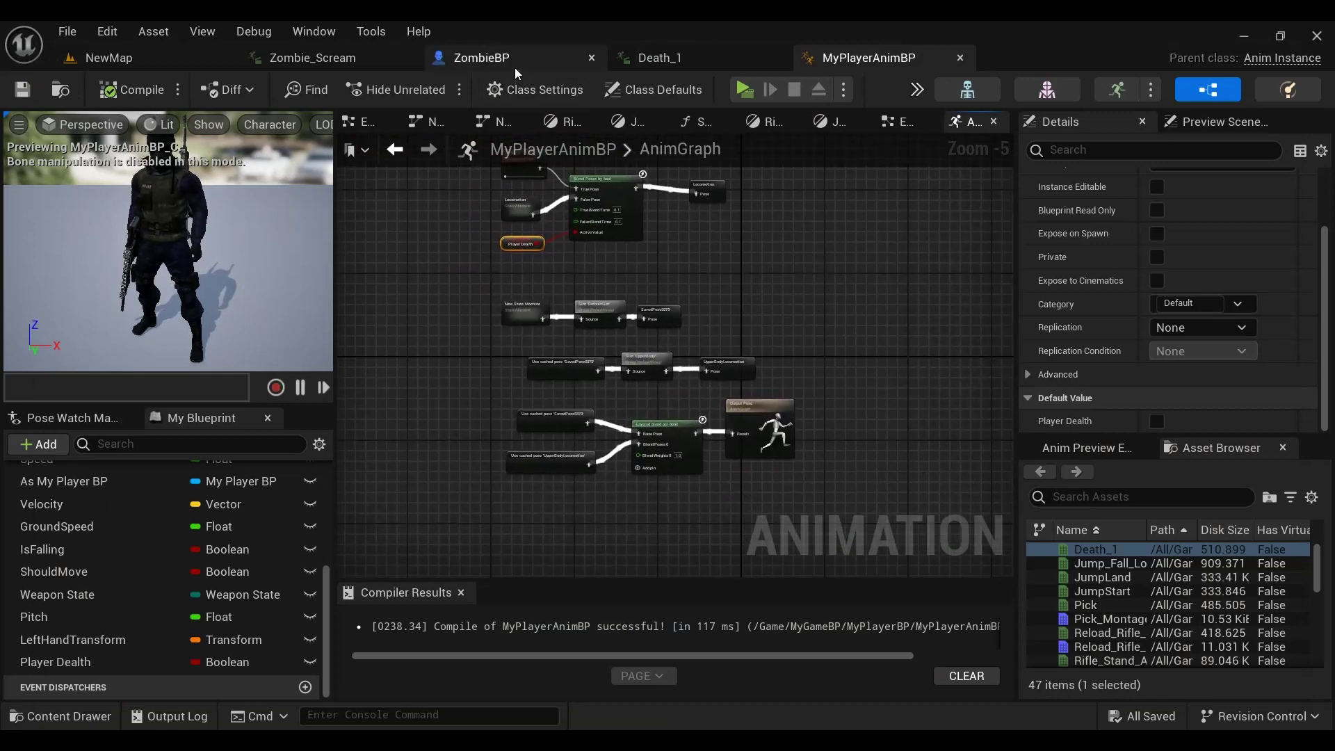
Step: Open MyPlayerBP and zoom to the InputTouch swipe nodes in its Event Graph
double_click(324, 403)
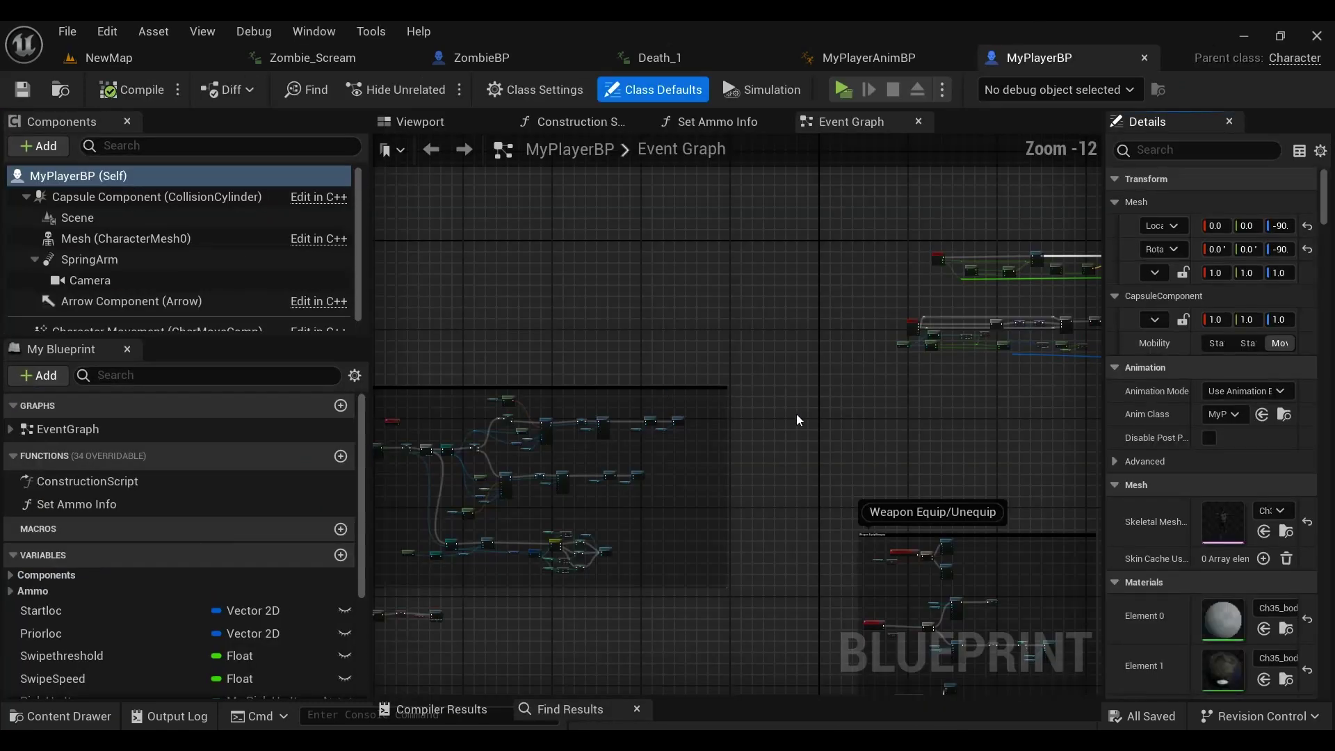
scroll(672, 425, up, 4)
scroll(657, 378, up, 5)
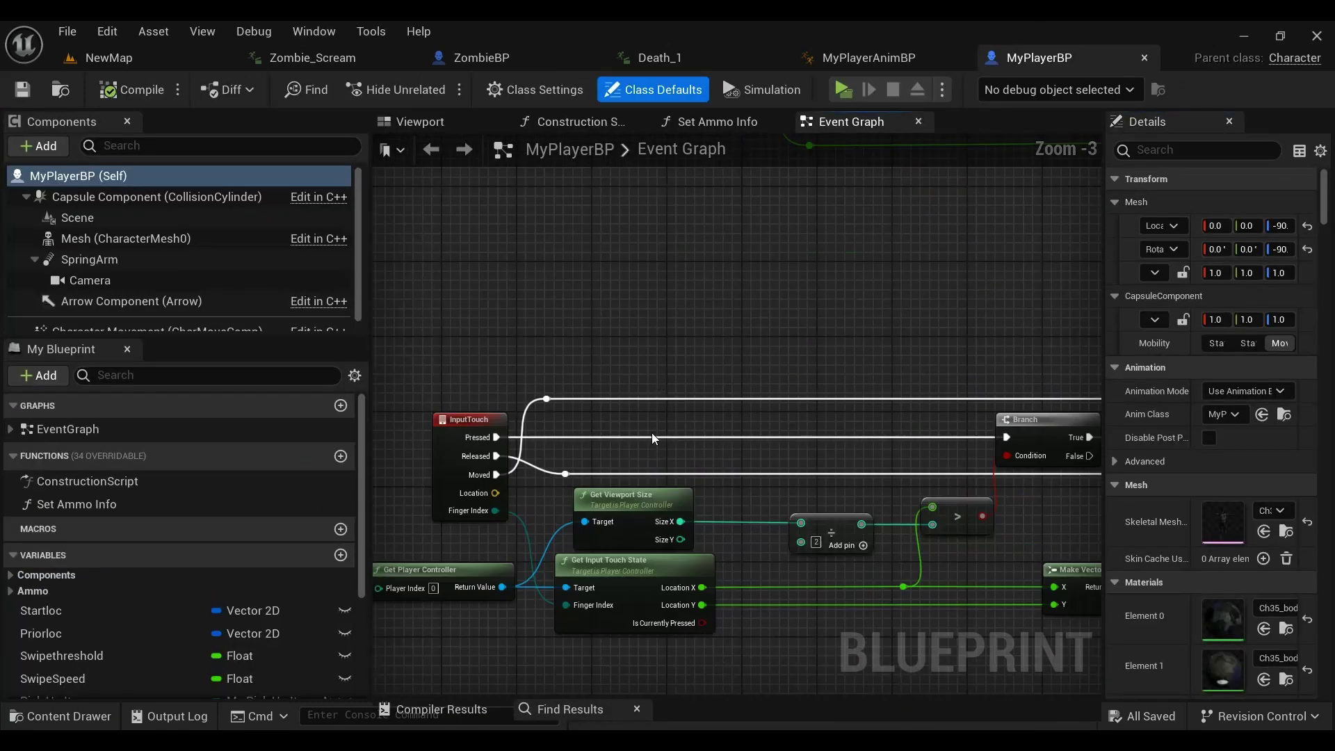
scroll(713, 575, down, 4)
scroll(727, 470, up, 4)
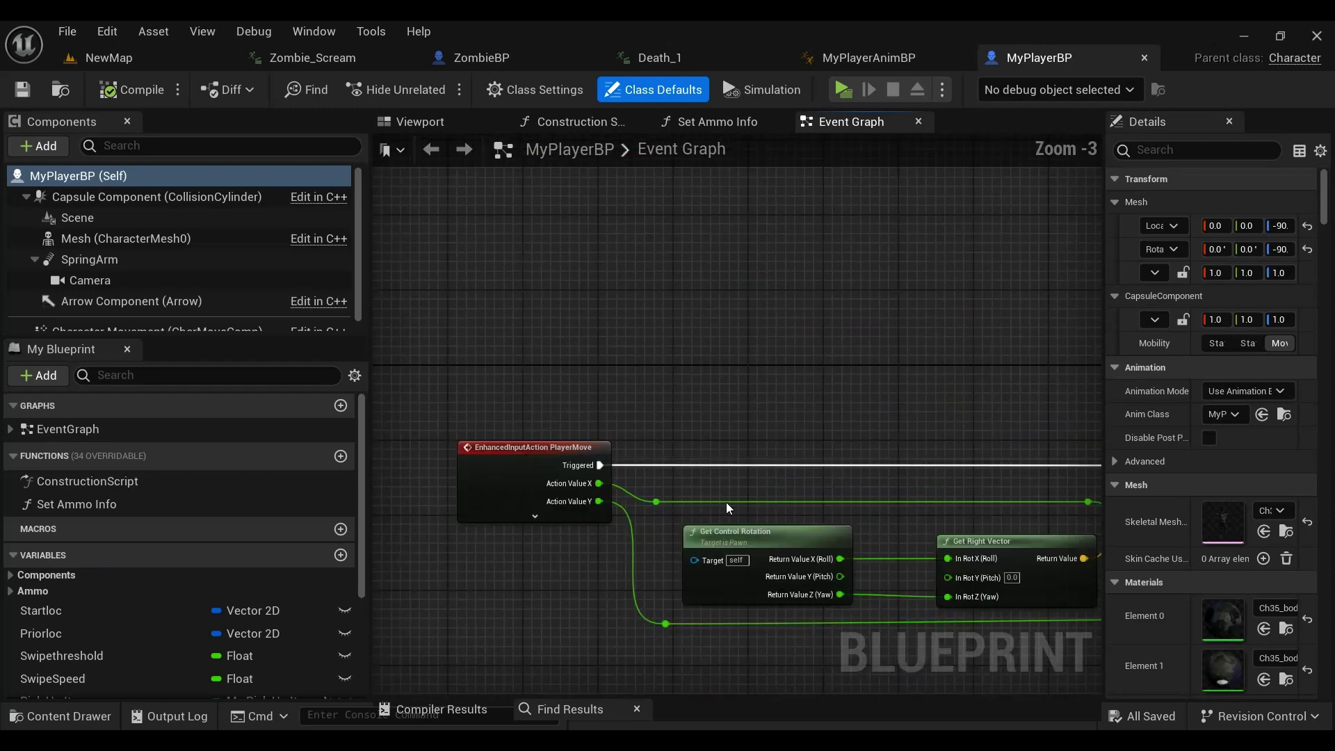
scroll(953, 507, down, 3)
mouse_move(953, 506)
right_down()
mouse_move(804, 378)
mouse_move(727, 369)
right_up()
scroll(894, 378, up, 2)
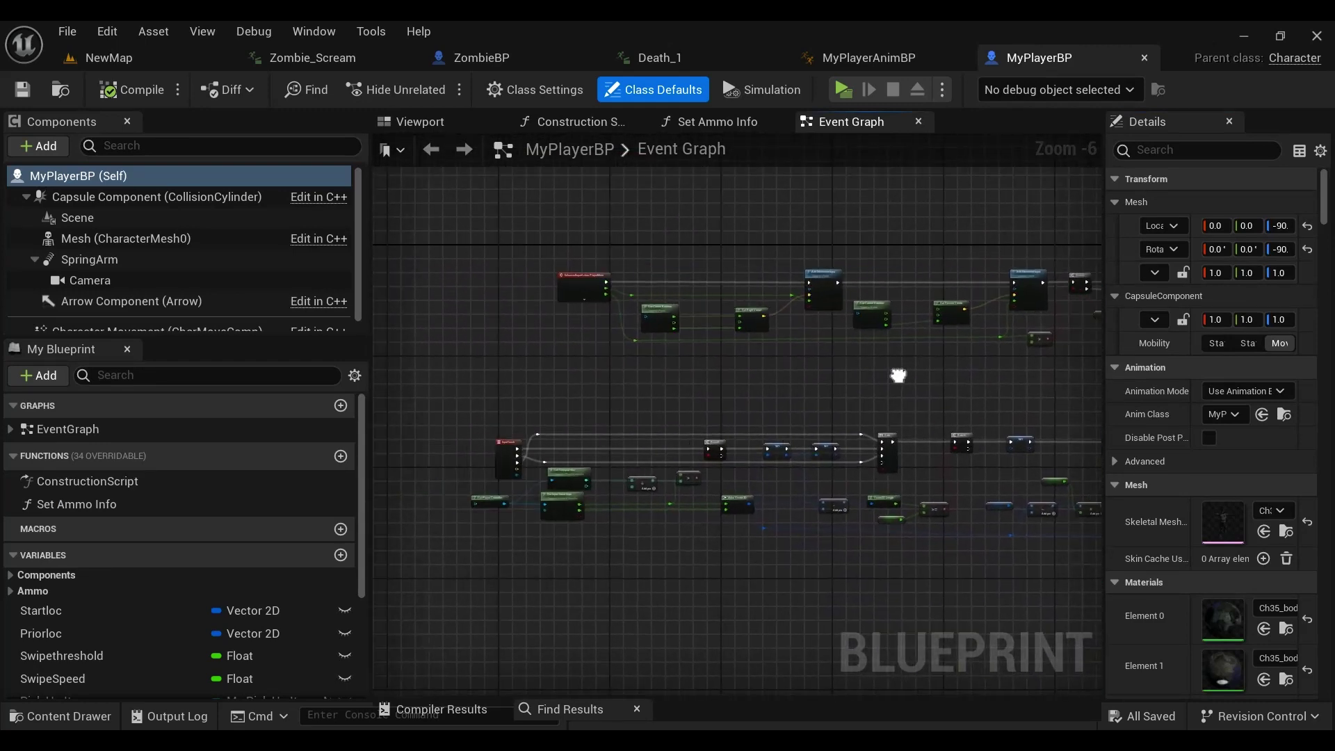
scroll(652, 458, up, 2)
scroll(652, 458, up, 2)
right_drag(652, 458, 800, 432)
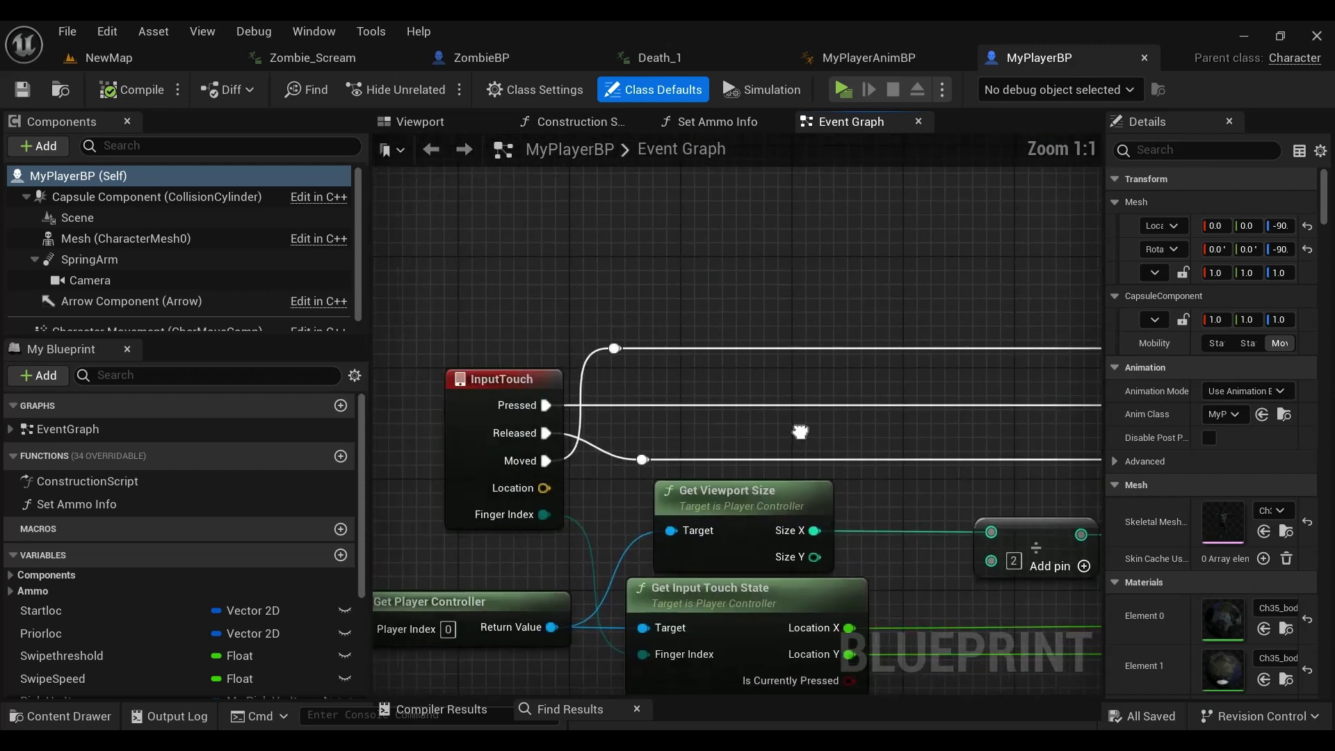
Step: Gate InputTouch Pressed with a Branch on Player Death, continuing only from False
click(722, 376)
mouse_move(725, 405)
mouse_down()
mouse_move(556, 415)
mouse_move(766, 399)
mouse_move(752, 398)
mouse_up()
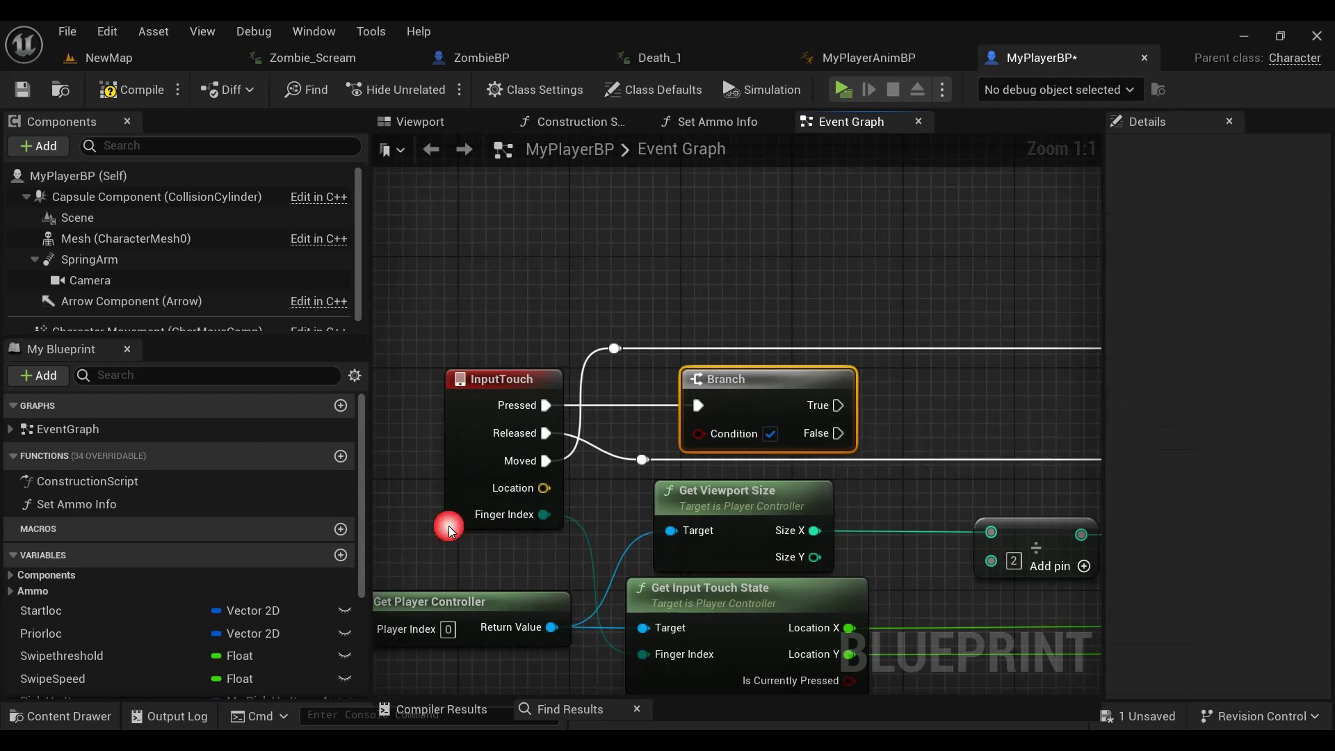
scroll(162, 644, down, 3)
scroll(141, 660, down, 3)
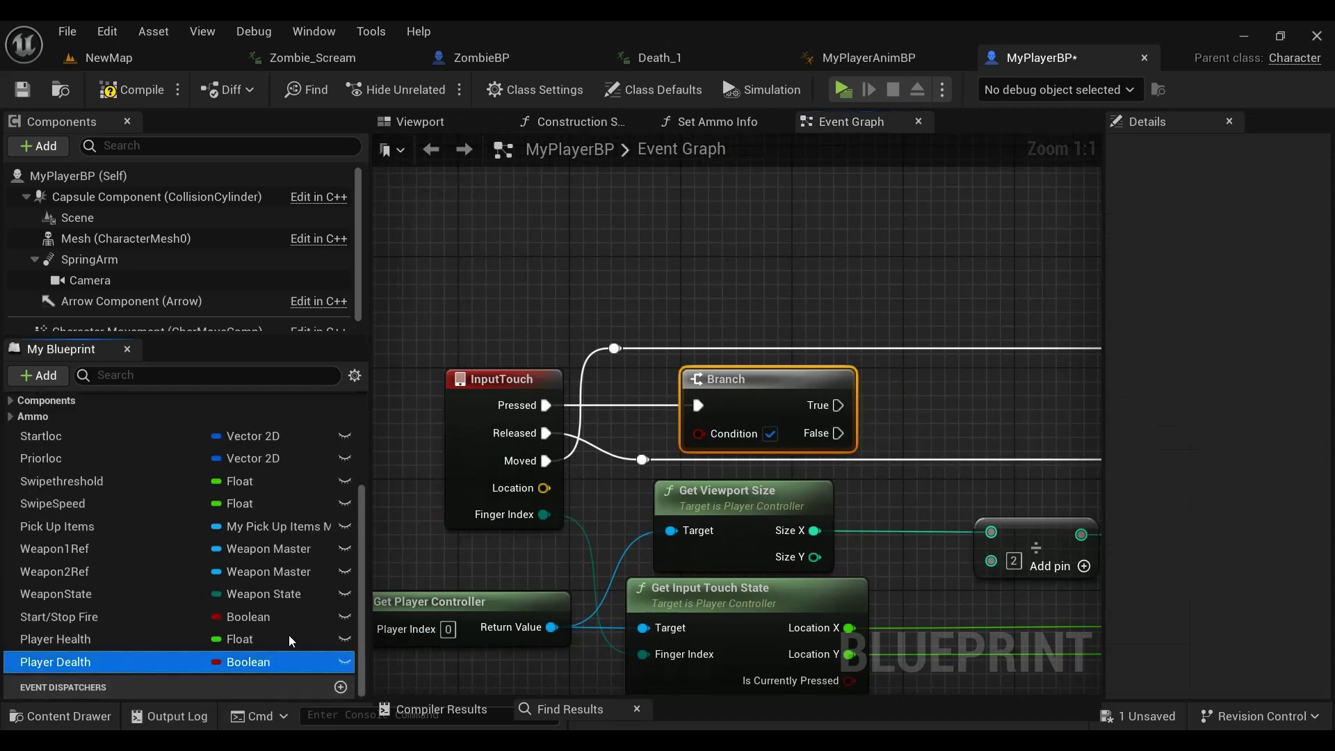
drag(105, 666, 699, 432)
drag(549, 431, 539, 288)
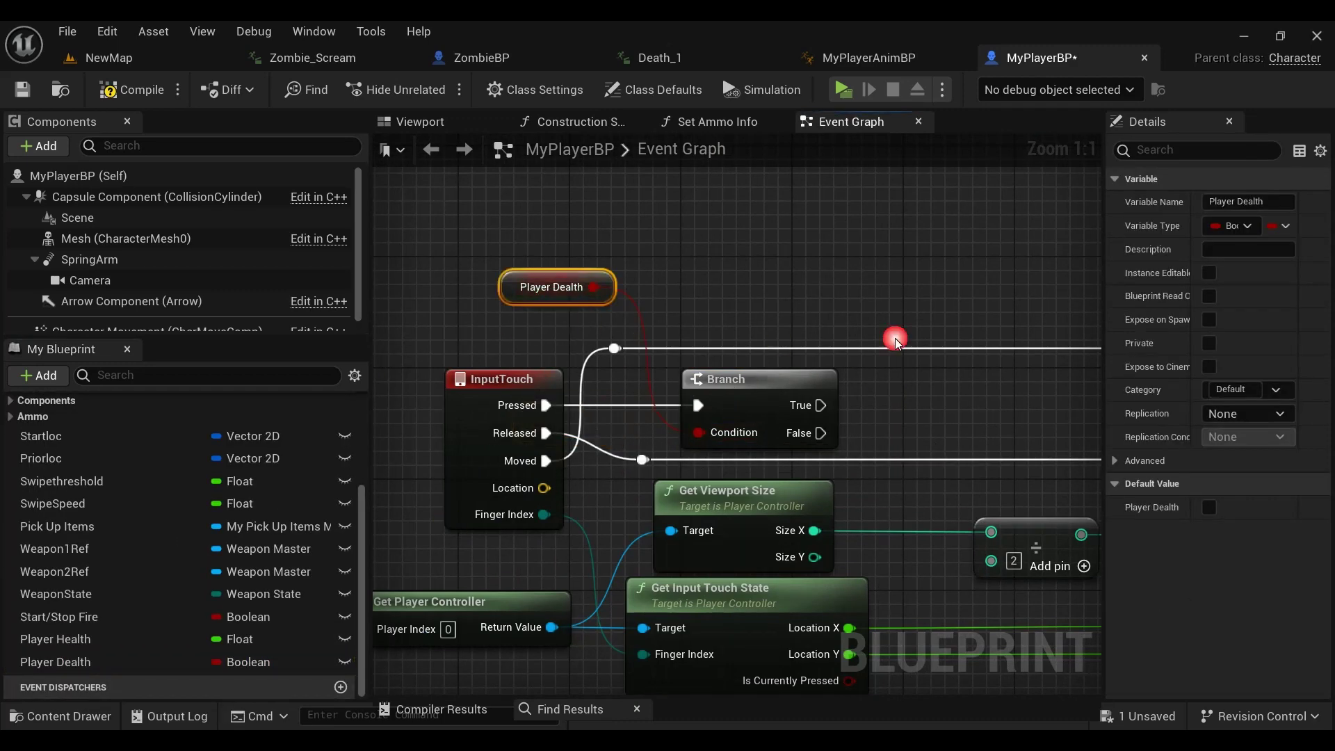
mouse_move(896, 341)
right_down()
mouse_move(617, 391)
mouse_move(851, 385)
right_up()
drag(775, 397, 975, 374)
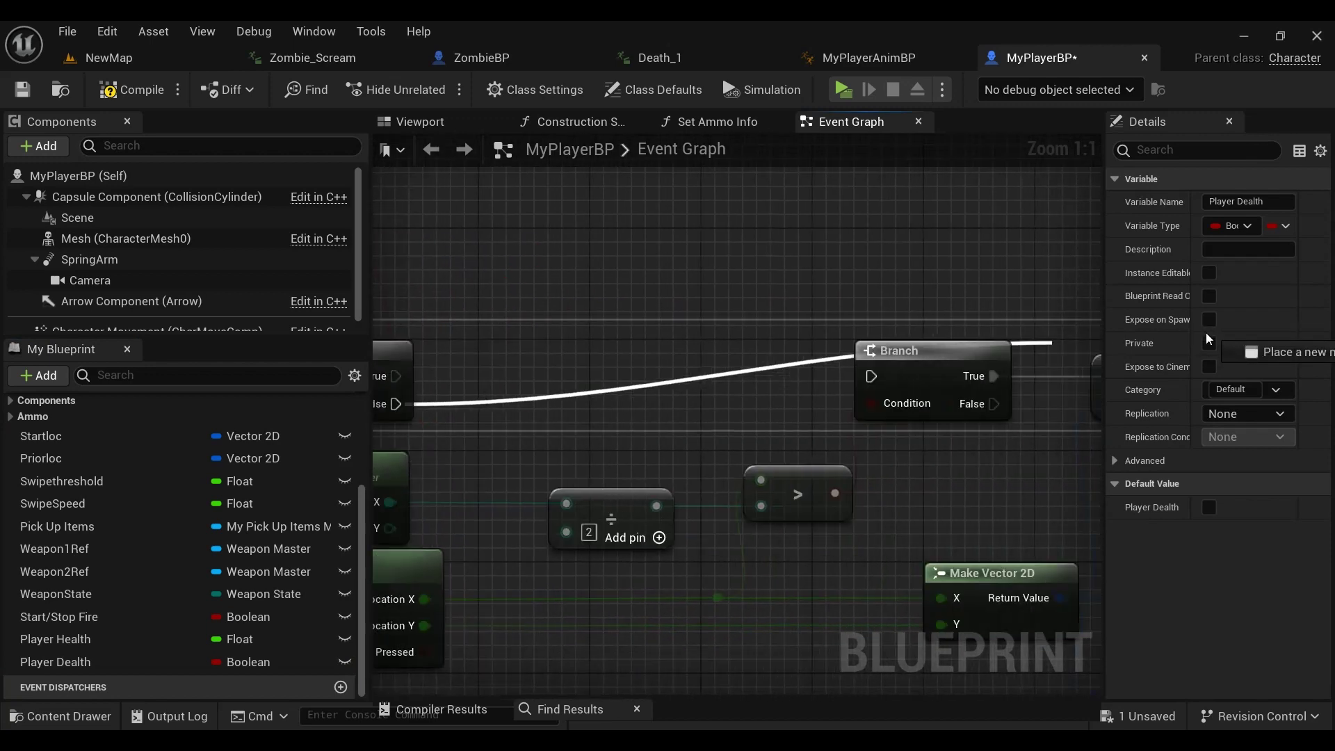
mouse_move(577, 400)
right_down()
mouse_move(874, 399)
mouse_move(876, 371)
right_up()
Step: Duplicate the Branch onto the Moved wire, conditioned on Player Death and continuing from False
key(ctrl+c)
key(ctrl+v)
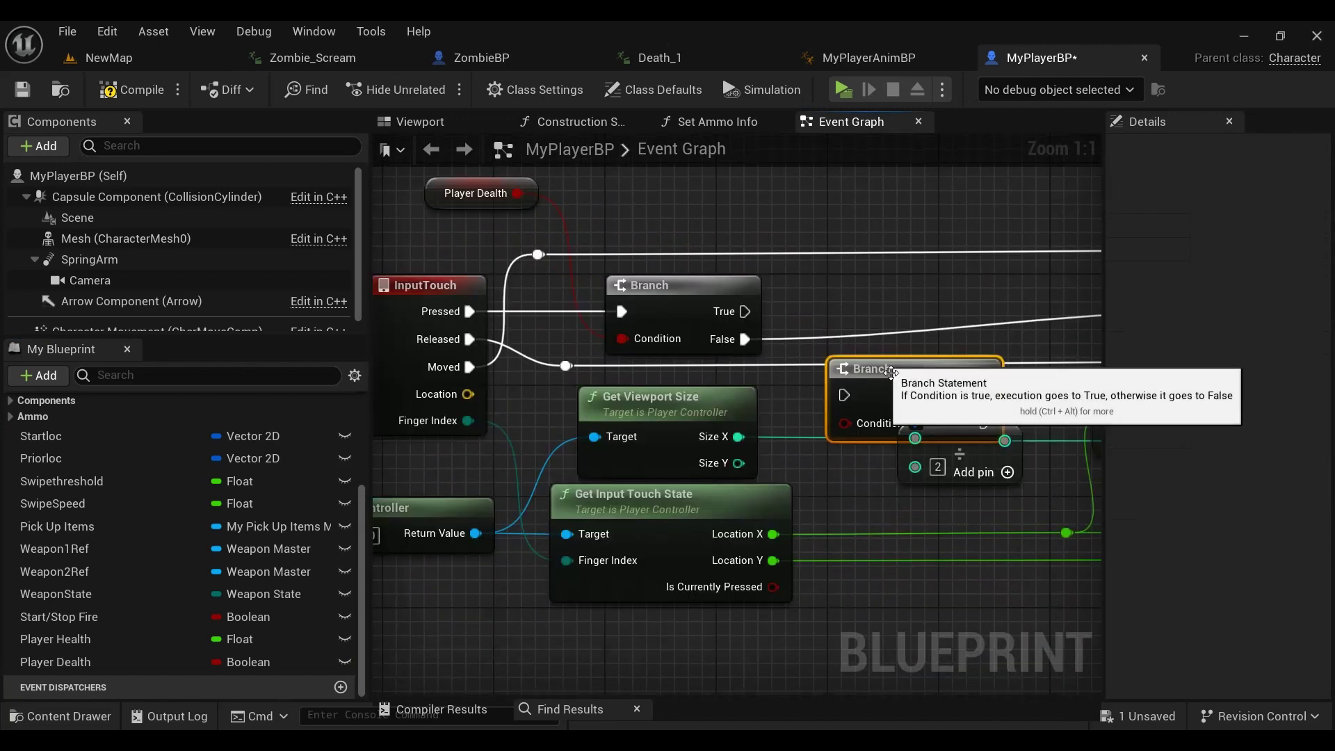
drag(891, 374, 891, 221)
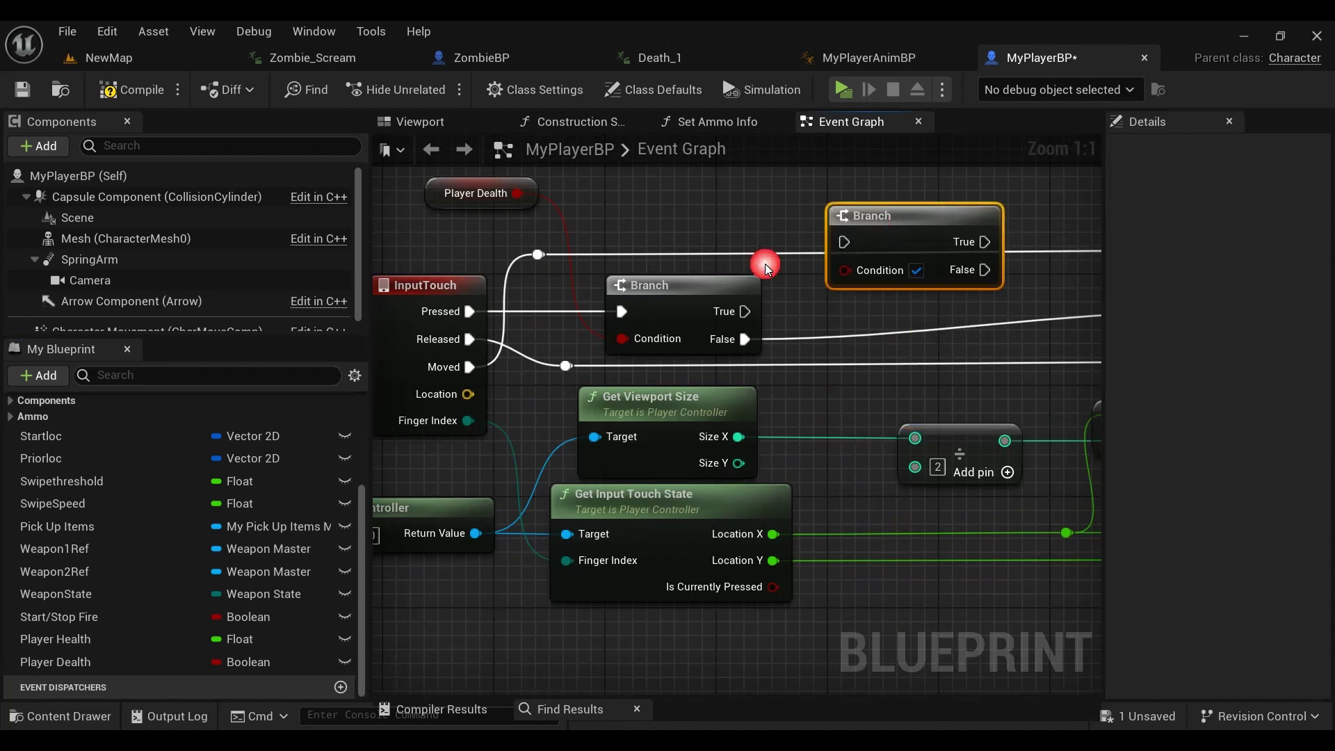
right_drag(765, 264, 746, 332)
drag(499, 260, 826, 338)
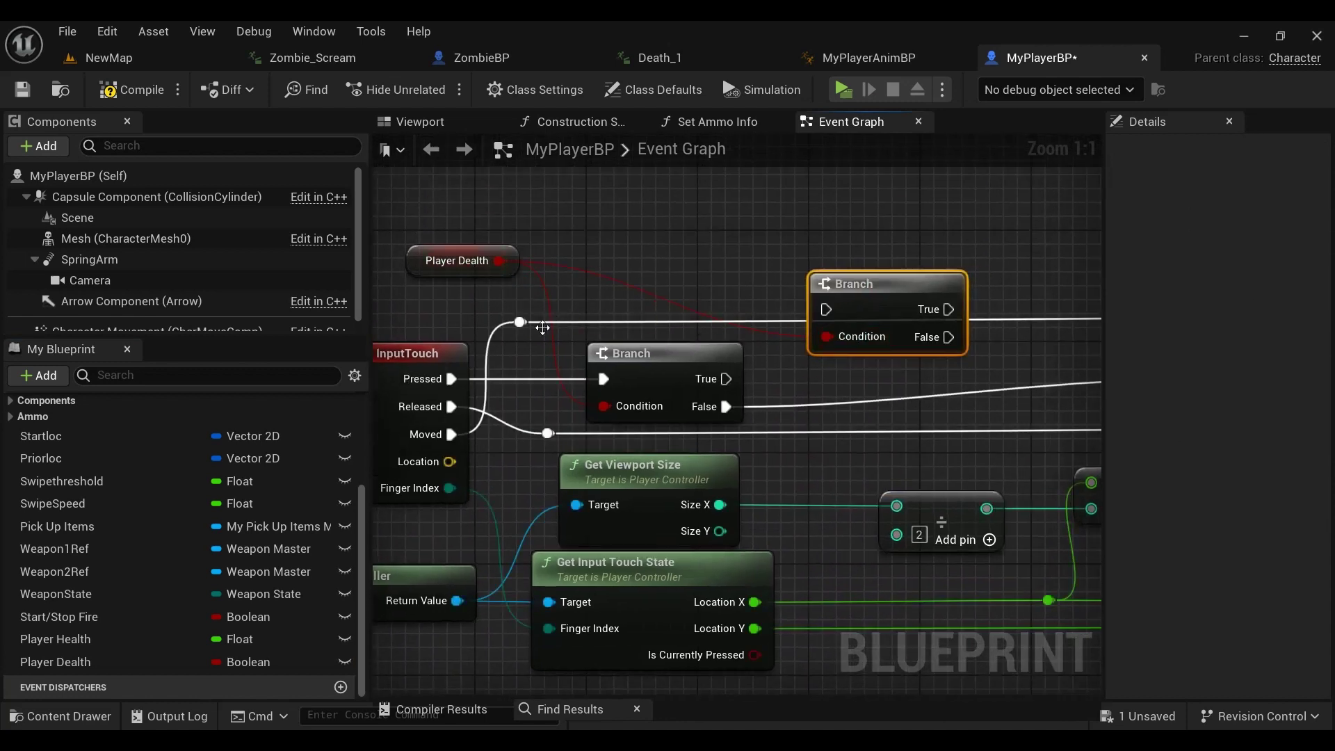
drag(519, 322, 826, 309)
mouse_move(948, 337)
mouse_down()
mouse_move(1125, 327)
mouse_move(942, 332)
mouse_up()
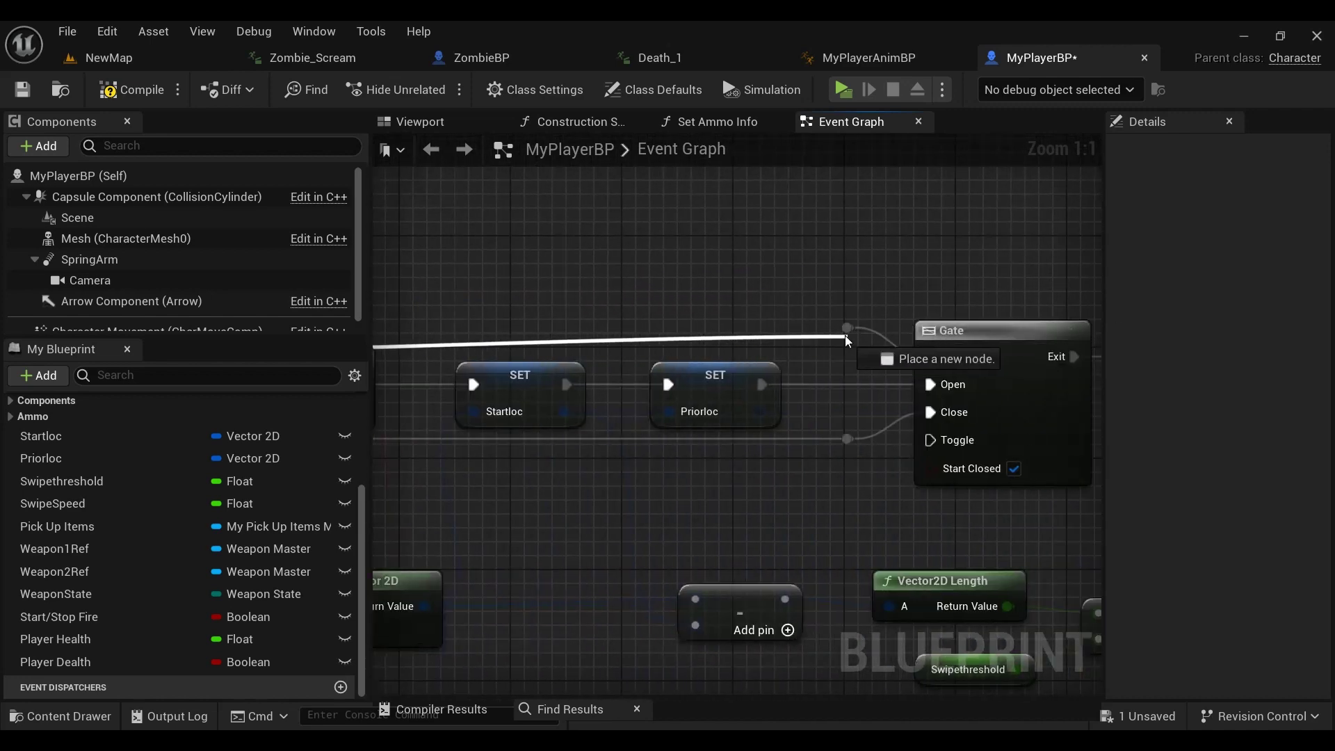
Step: Add a reroute point on the False wire and review the surrounding touch logic
double_click(694, 396)
drag(695, 397, 657, 368)
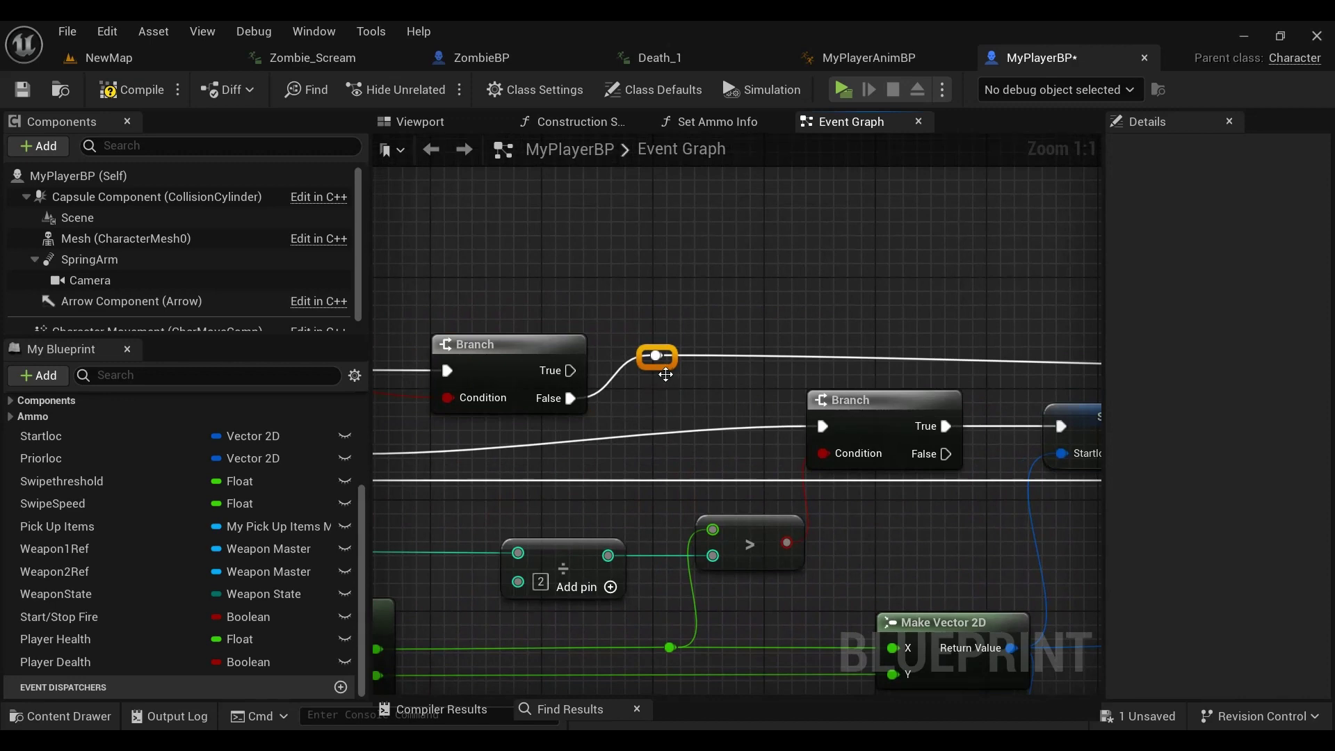
right_drag(652, 374, 398, 360)
scroll(871, 414, down, 3)
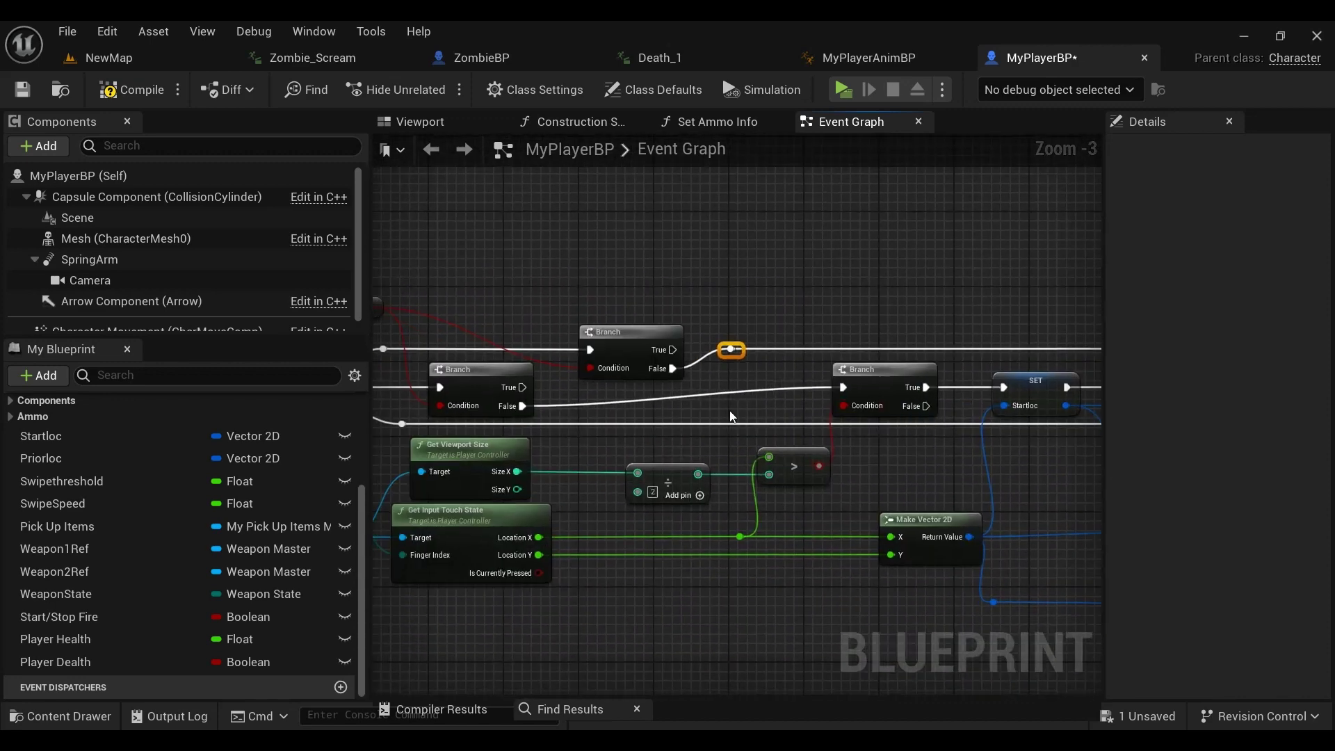
right_drag(870, 413, 1050, 413)
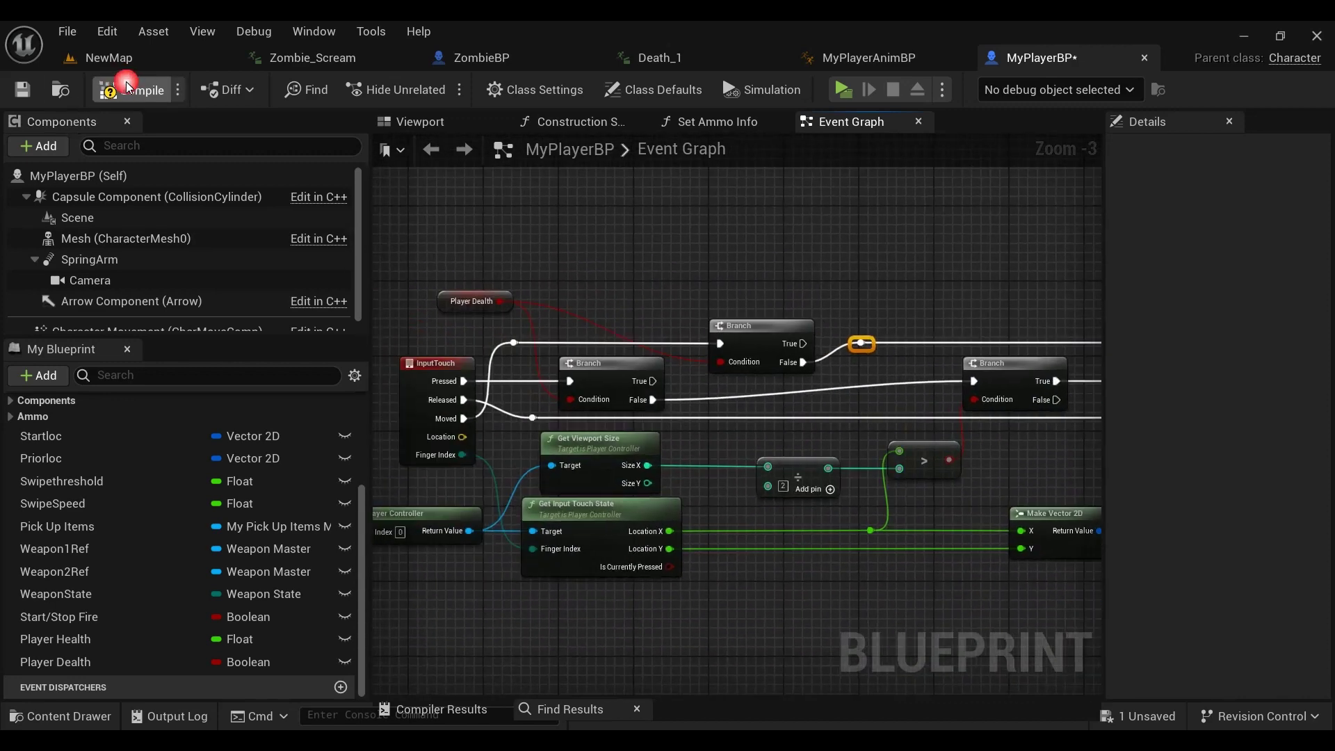
right_drag(569, 252, 579, 339)
Step: Place a Branch after EnhancedInputAction PlayerMove, fed by its Triggered output
scroll(580, 338, down, 2)
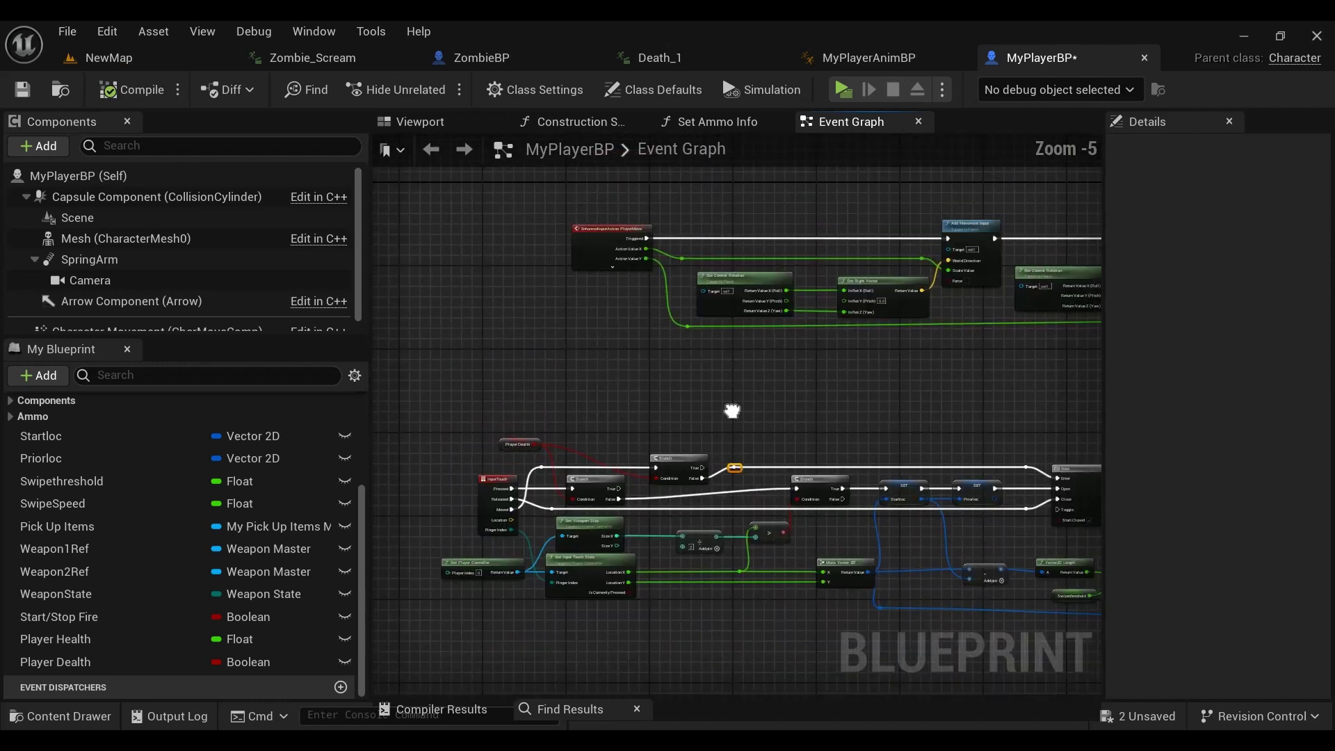
scroll(665, 307, up, 1)
scroll(765, 321, up, 2)
click(757, 321)
scroll(757, 321, up, 2)
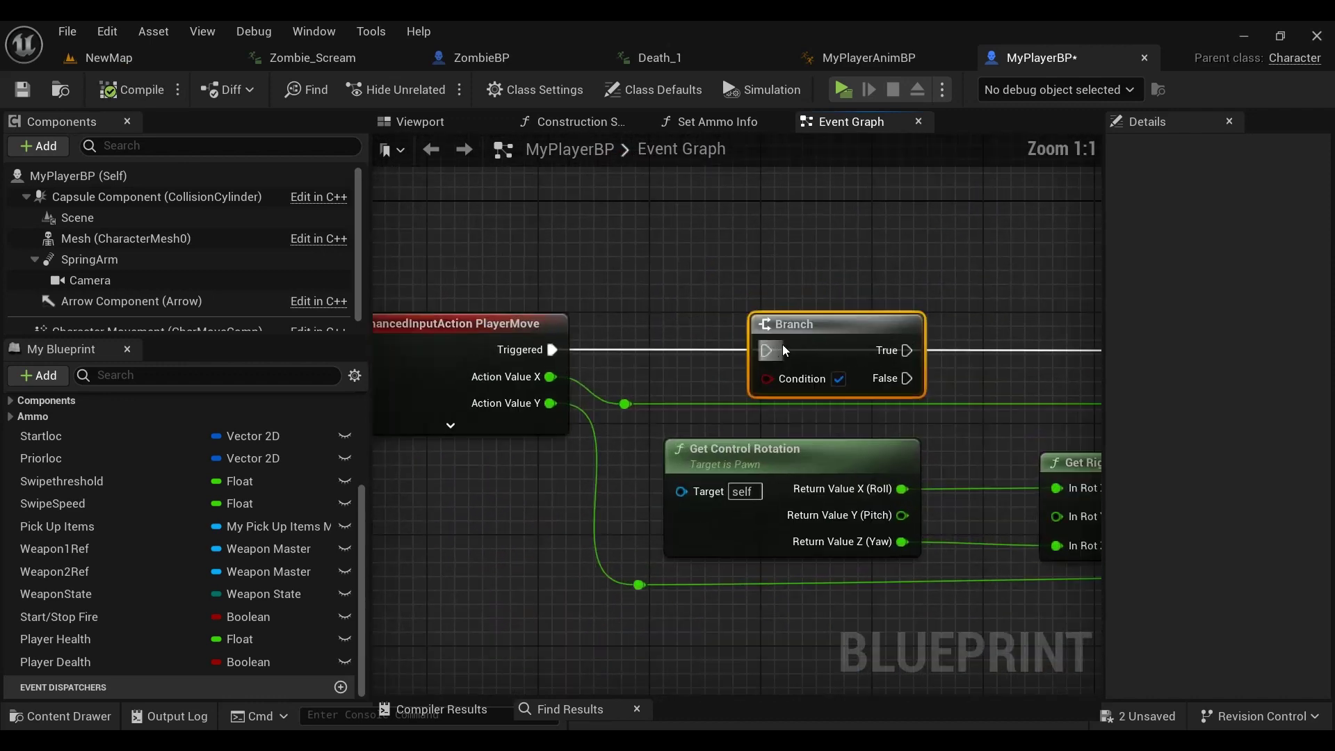
mouse_move(552, 350)
mouse_down()
mouse_move(751, 363)
mouse_move(786, 334)
mouse_up()
Step: Plug a Player Death getter into the Branch Condition and wire False to Add Movement Input
click(139, 662)
key(F2)
mouse_move(56, 661)
mouse_down()
mouse_move(751, 377)
mouse_move(624, 385)
mouse_up()
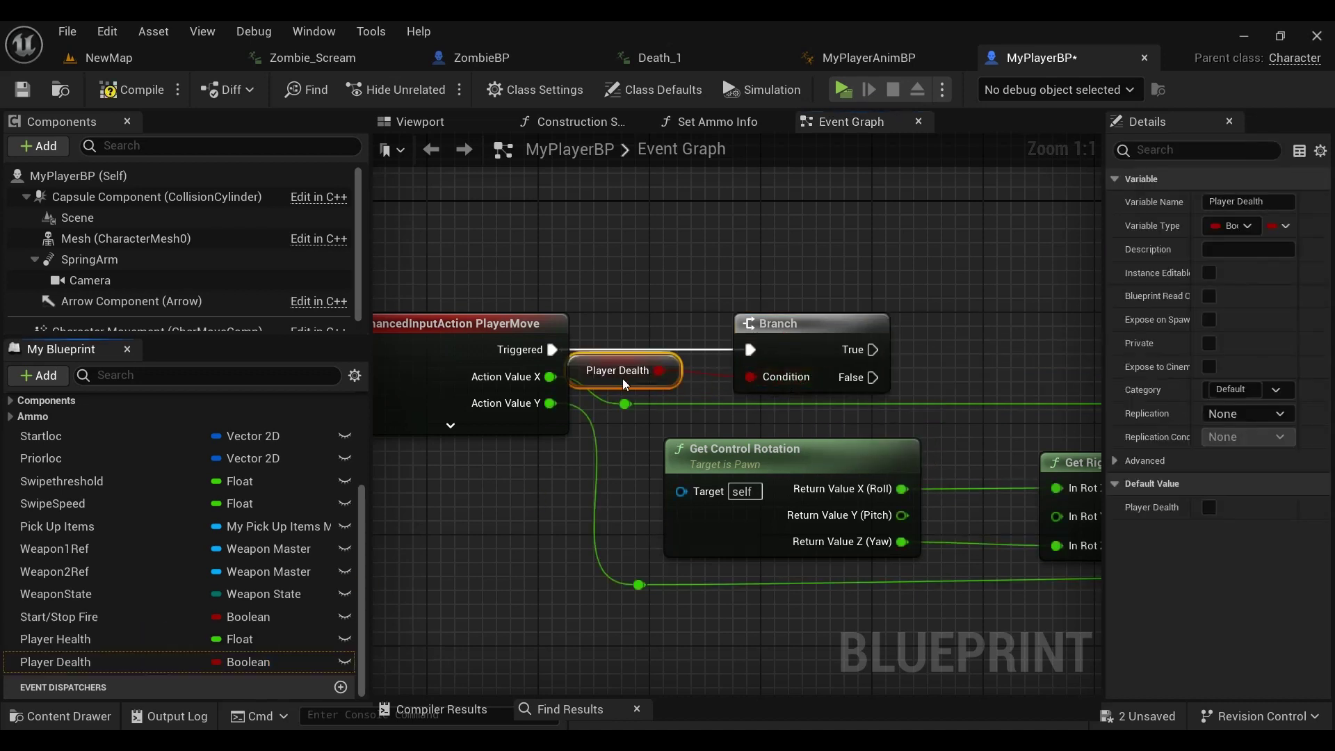
right_drag(610, 278, 398, 287)
drag(638, 384, 1087, 352)
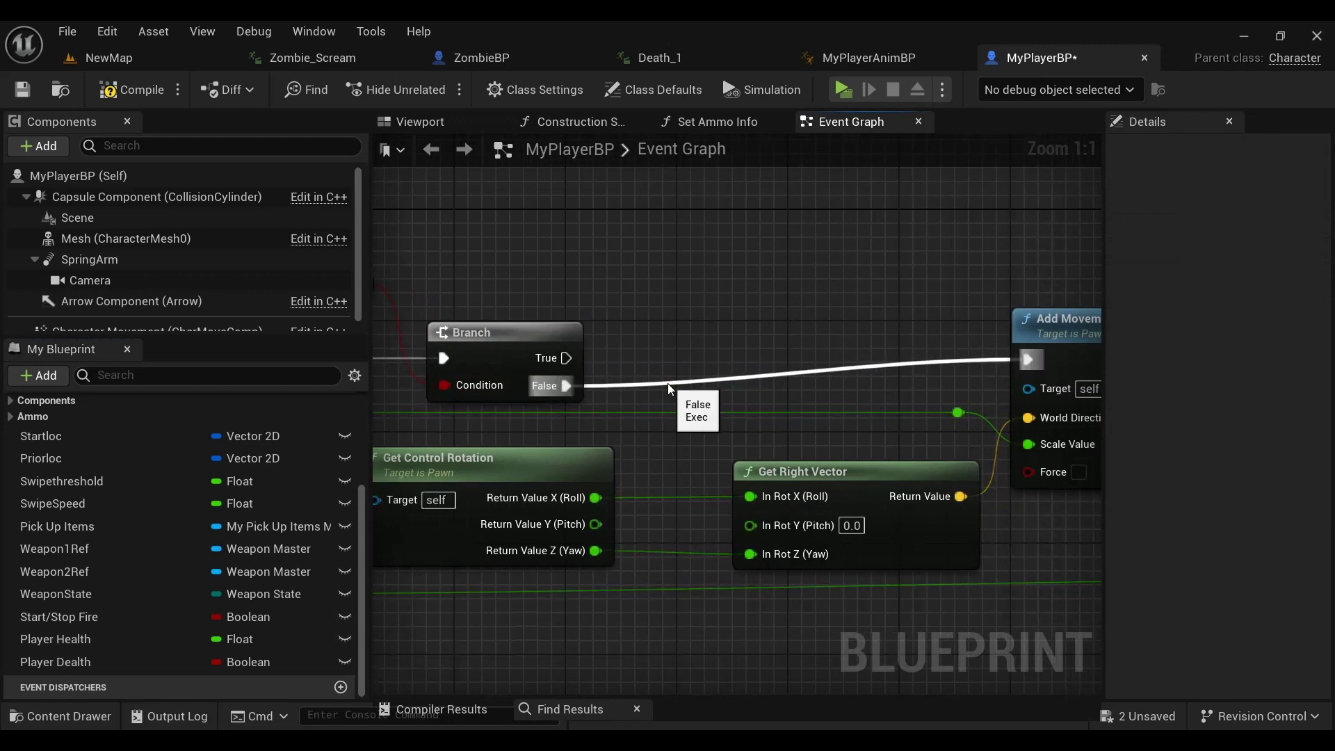
Step: Add reroute points on the False wire and move the Start/Stop Fire getter beside the Branch
double_click(666, 373)
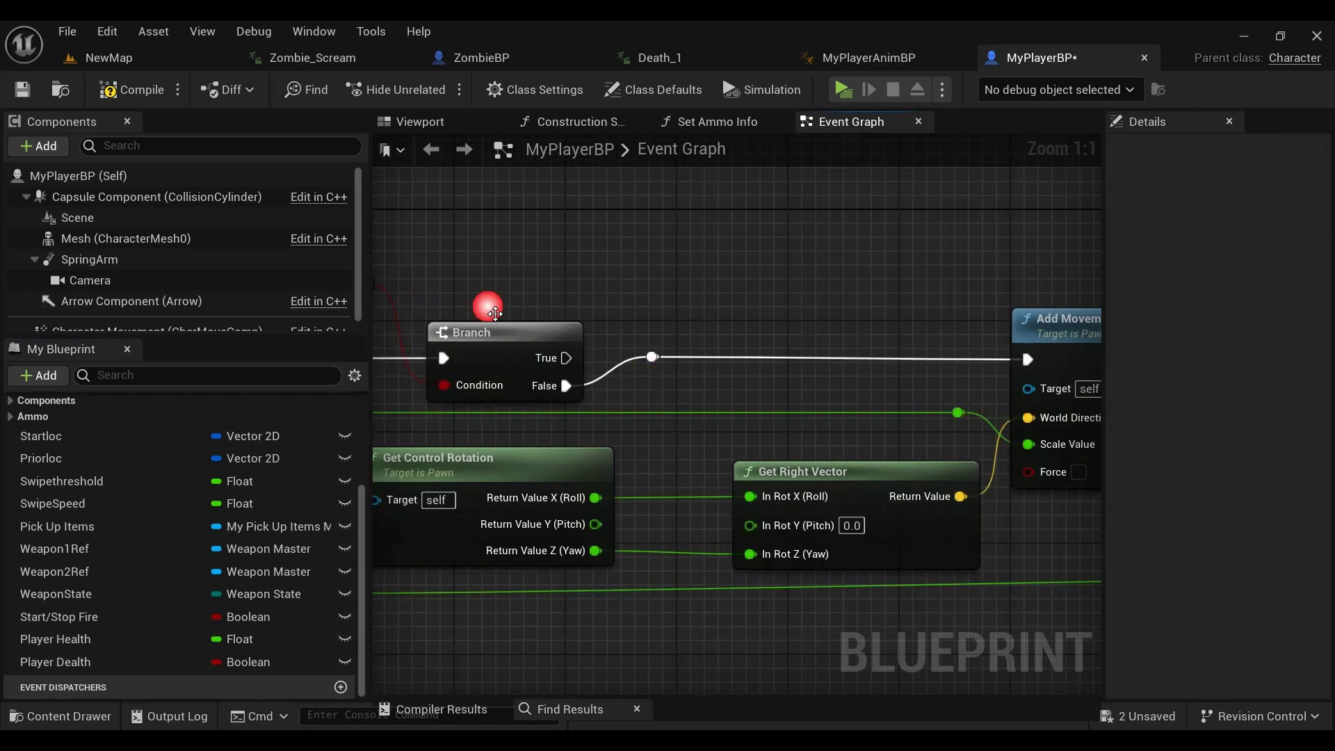
scroll(827, 531, down, 1)
scroll(815, 503, down, 3)
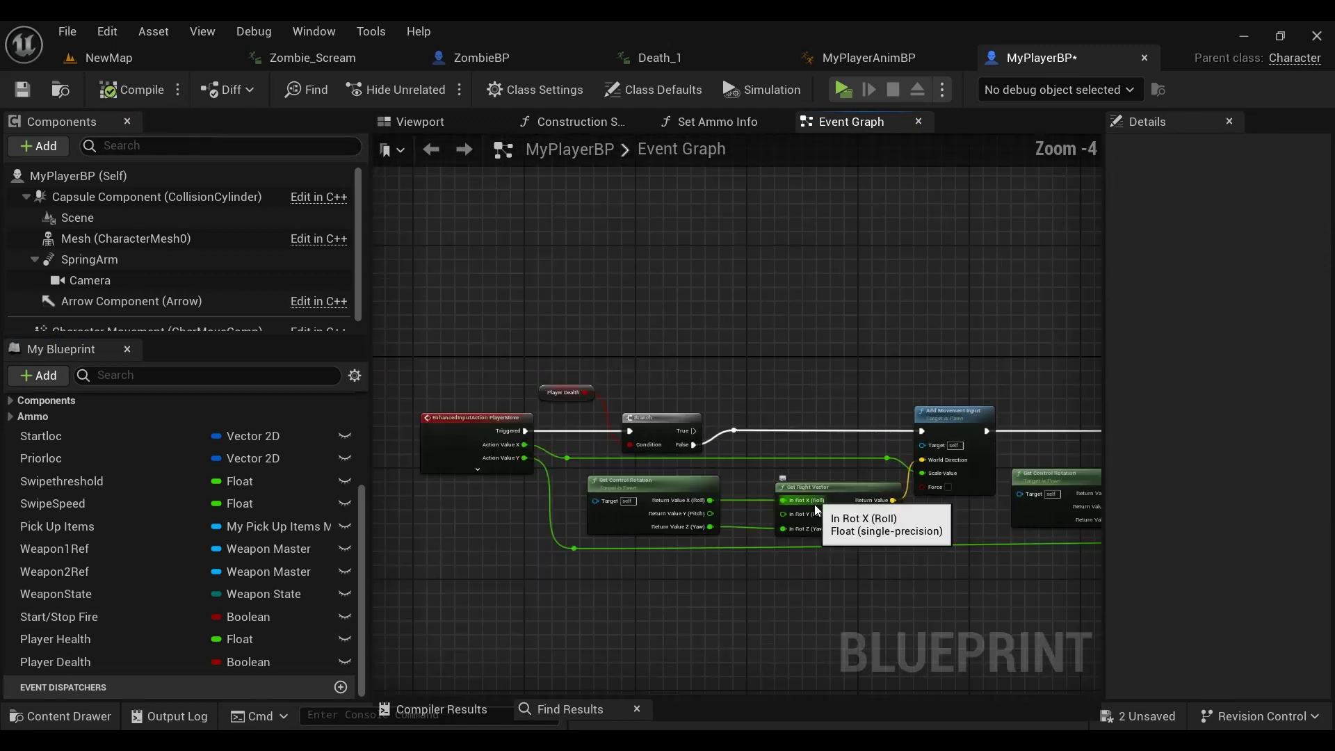
scroll(695, 457, down, 1)
right_drag(911, 521, 668, 456)
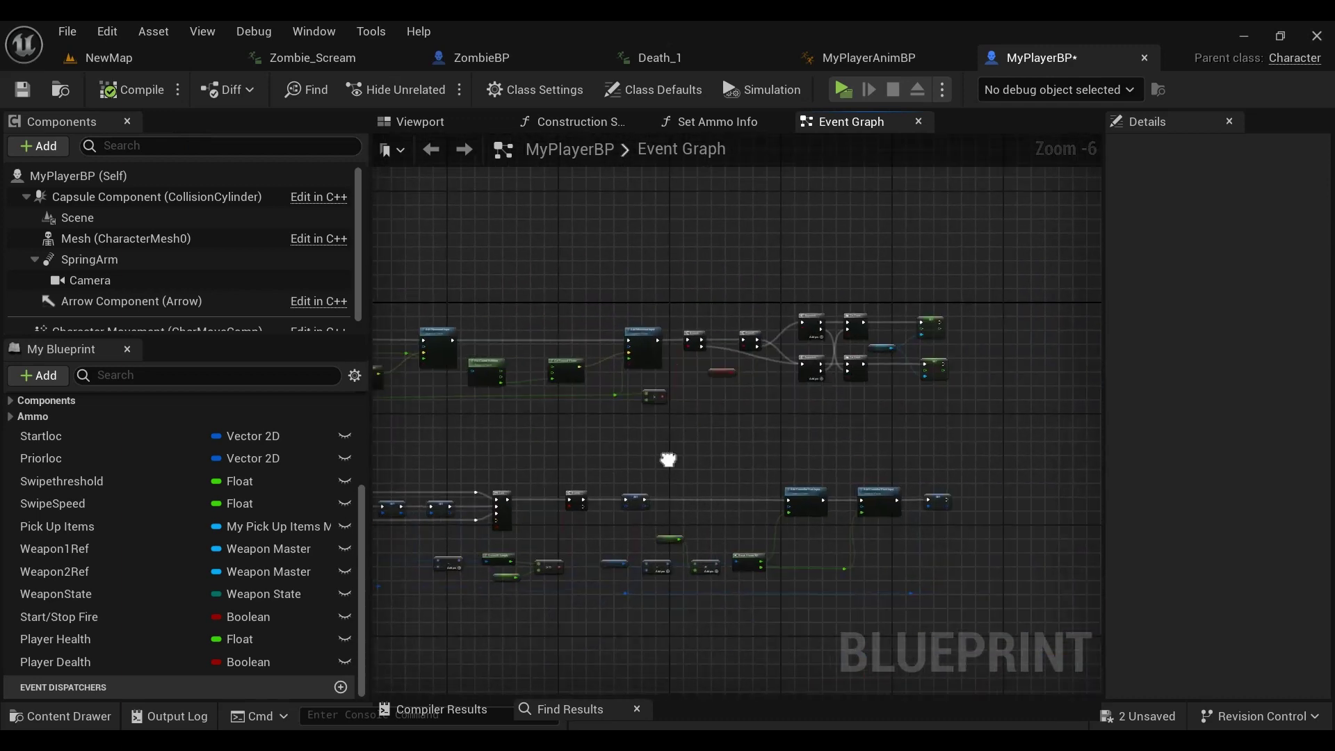
scroll(719, 381, up, 2)
right_drag(703, 359, 702, 411)
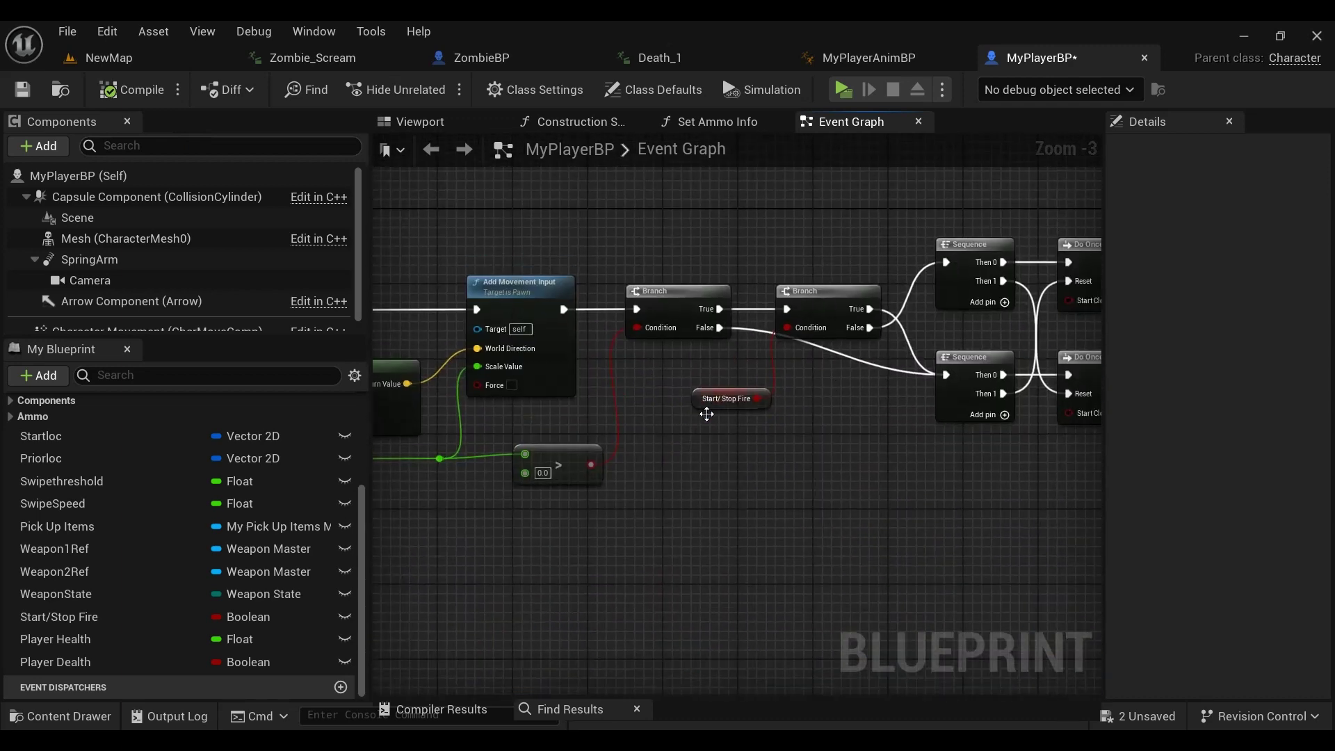
drag(706, 411, 679, 262)
double_click(864, 357)
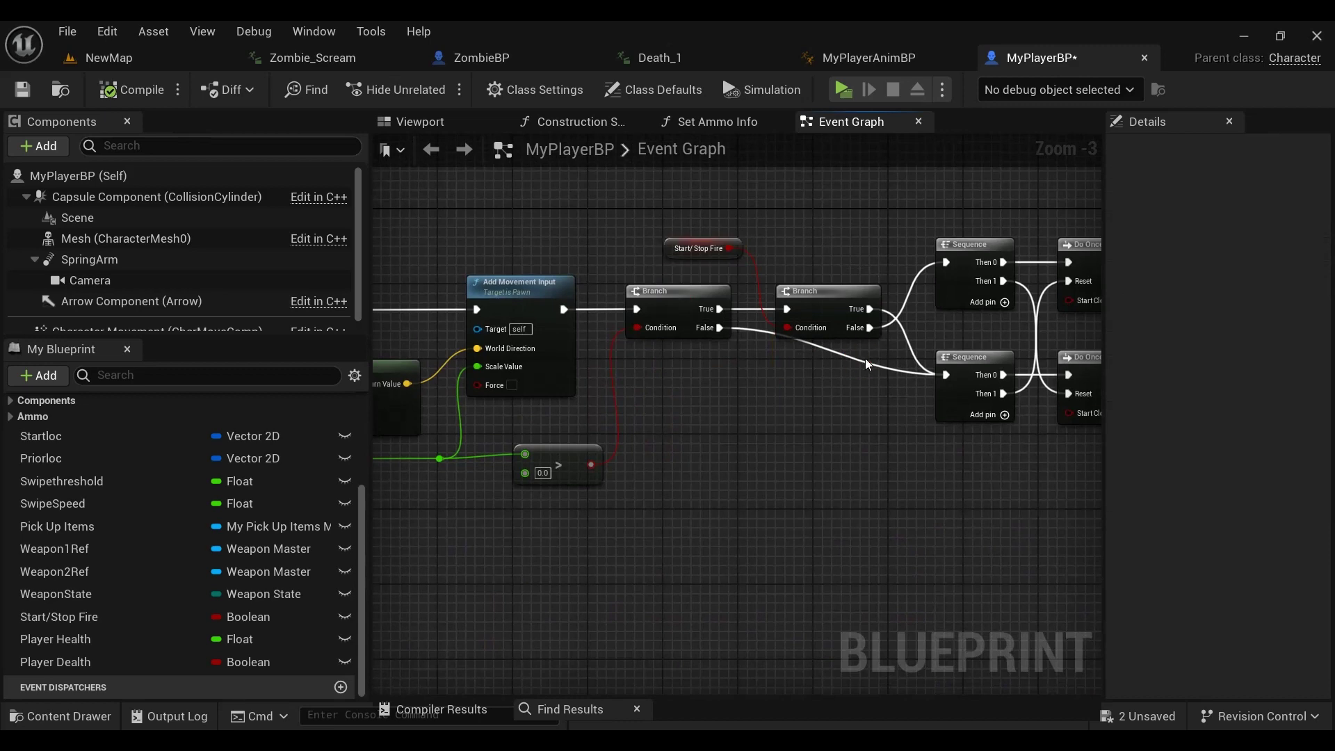
drag(865, 371, 760, 393)
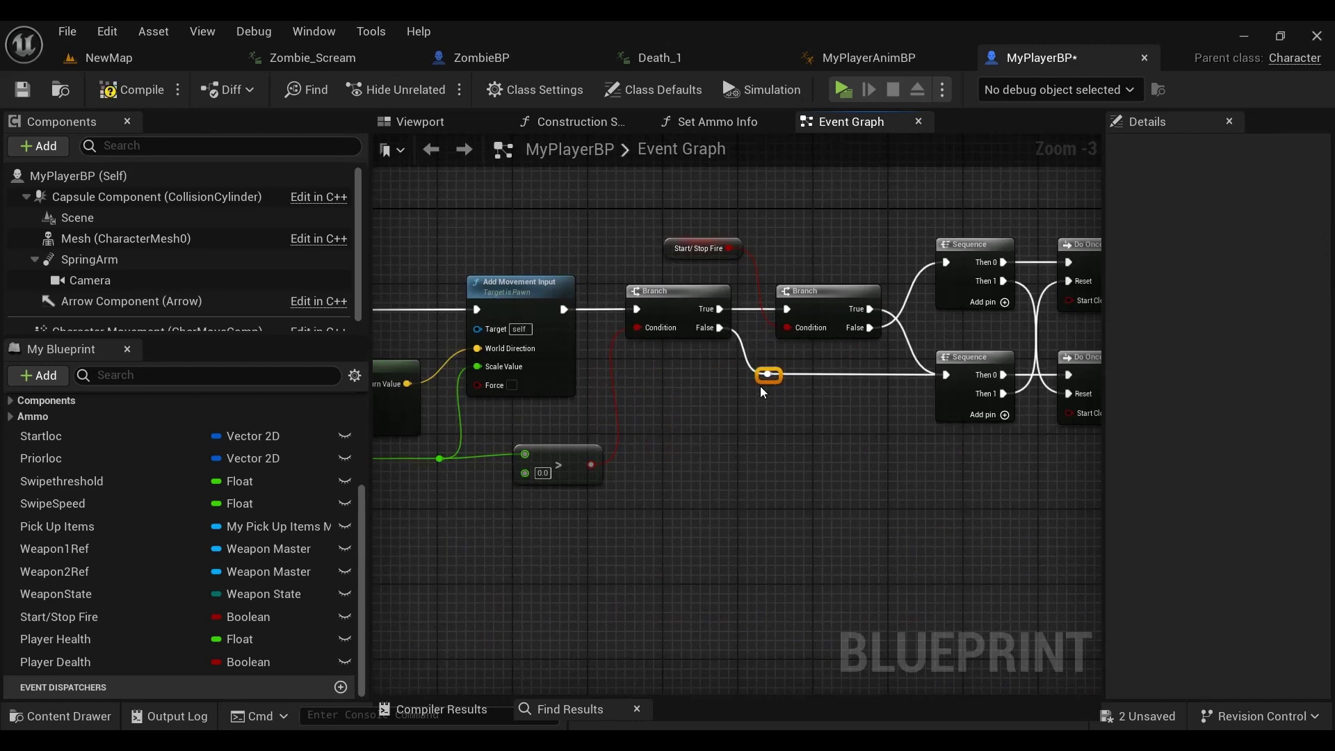
Step: Compile MyPlayerBP and look over the whole player event graph
click(130, 98)
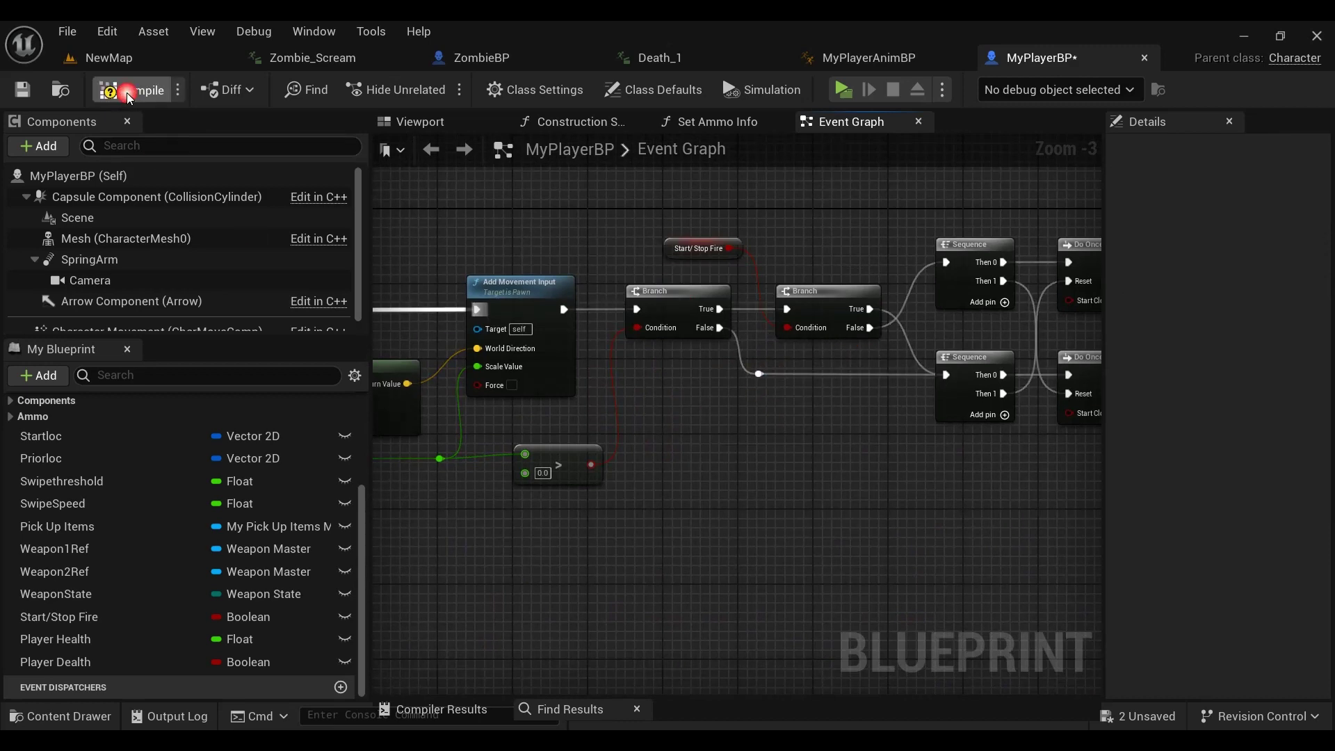
right_drag(805, 465, 723, 471)
scroll(723, 471, down, 1)
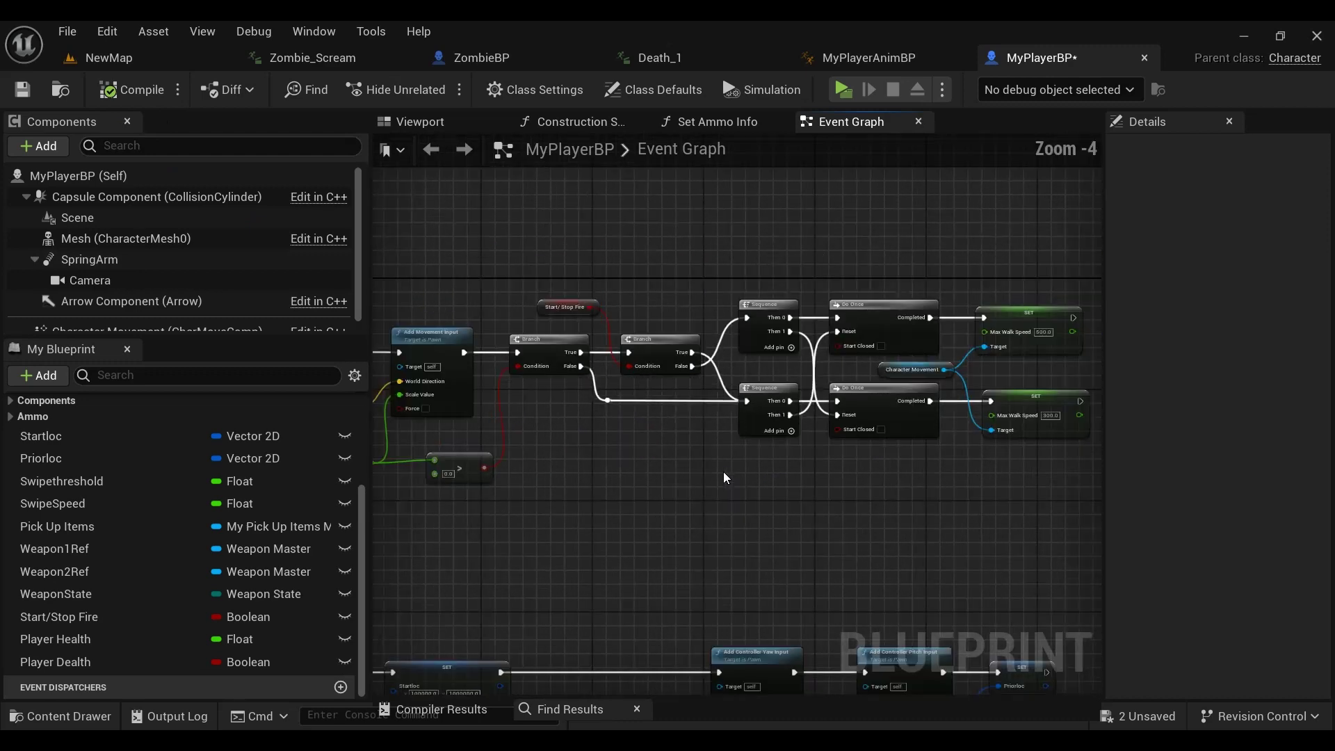
mouse_move(806, 556)
right_down()
mouse_move(823, 377)
mouse_move(902, 348)
right_up()
scroll(792, 435, down, 1)
scroll(902, 348, down, 3)
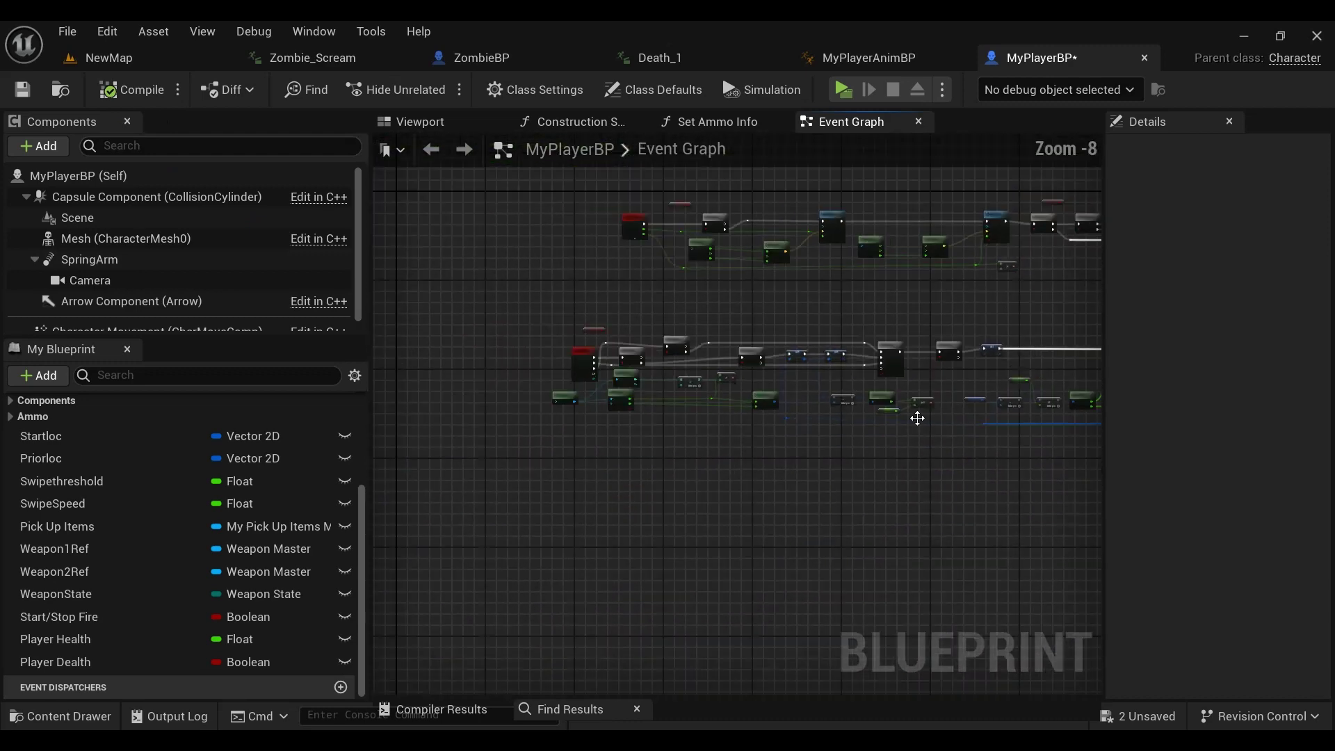
right_drag(914, 415, 728, 478)
click(843, 89)
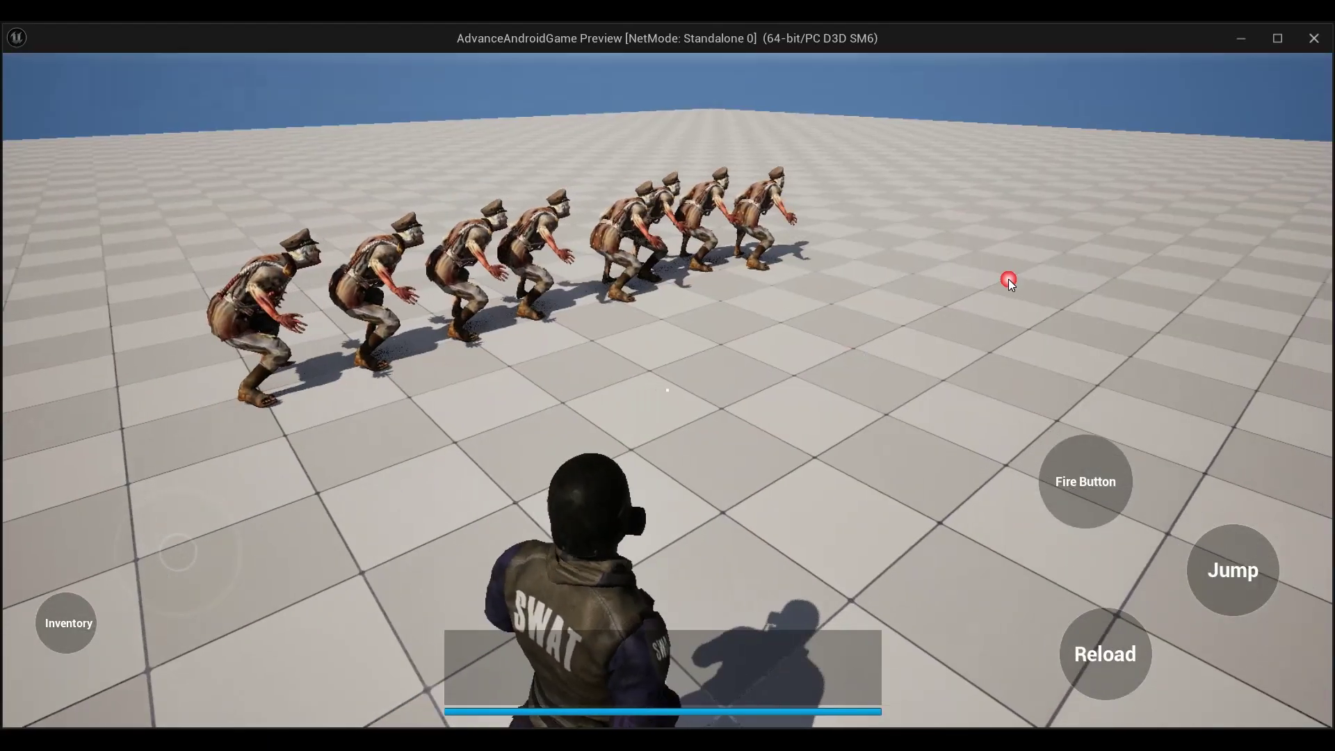
drag(1008, 279, 848, 277)
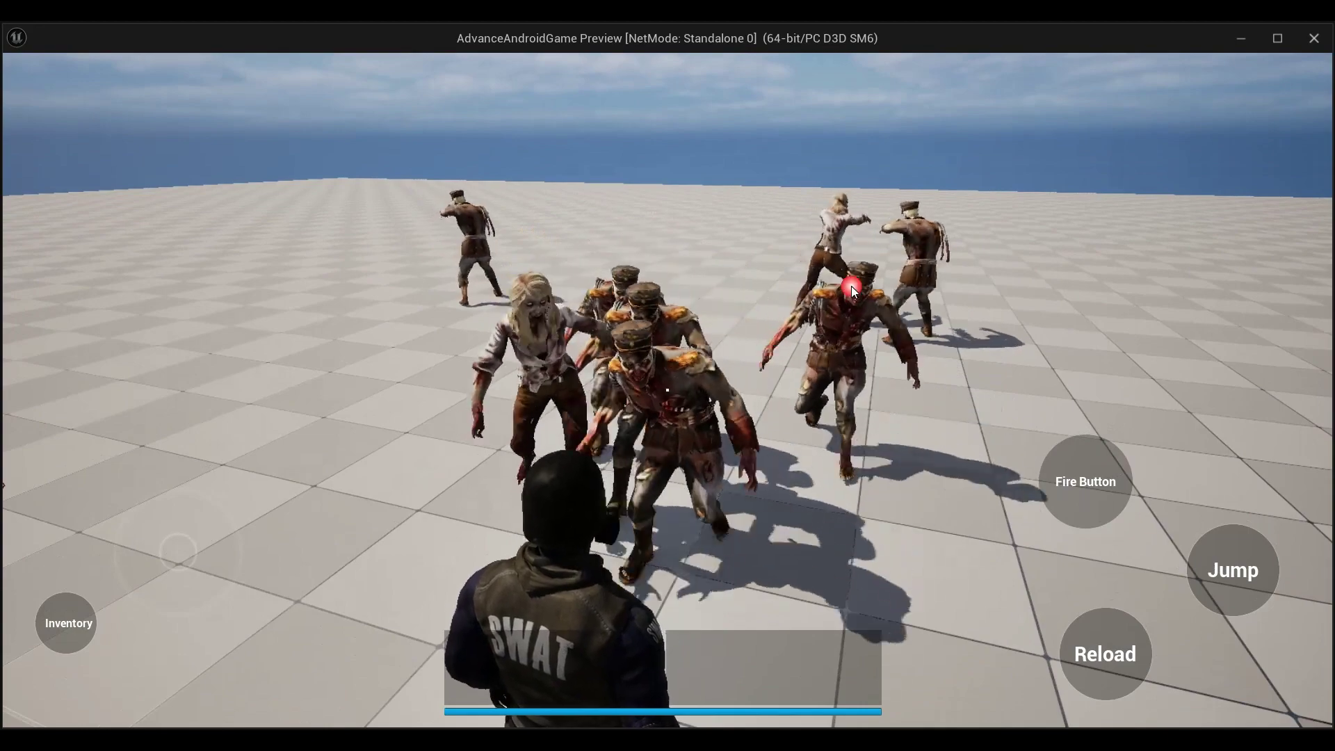
mouse_move(851, 286)
mouse_down()
mouse_move(898, 276)
mouse_move(857, 418)
mouse_move(894, 369)
mouse_up()
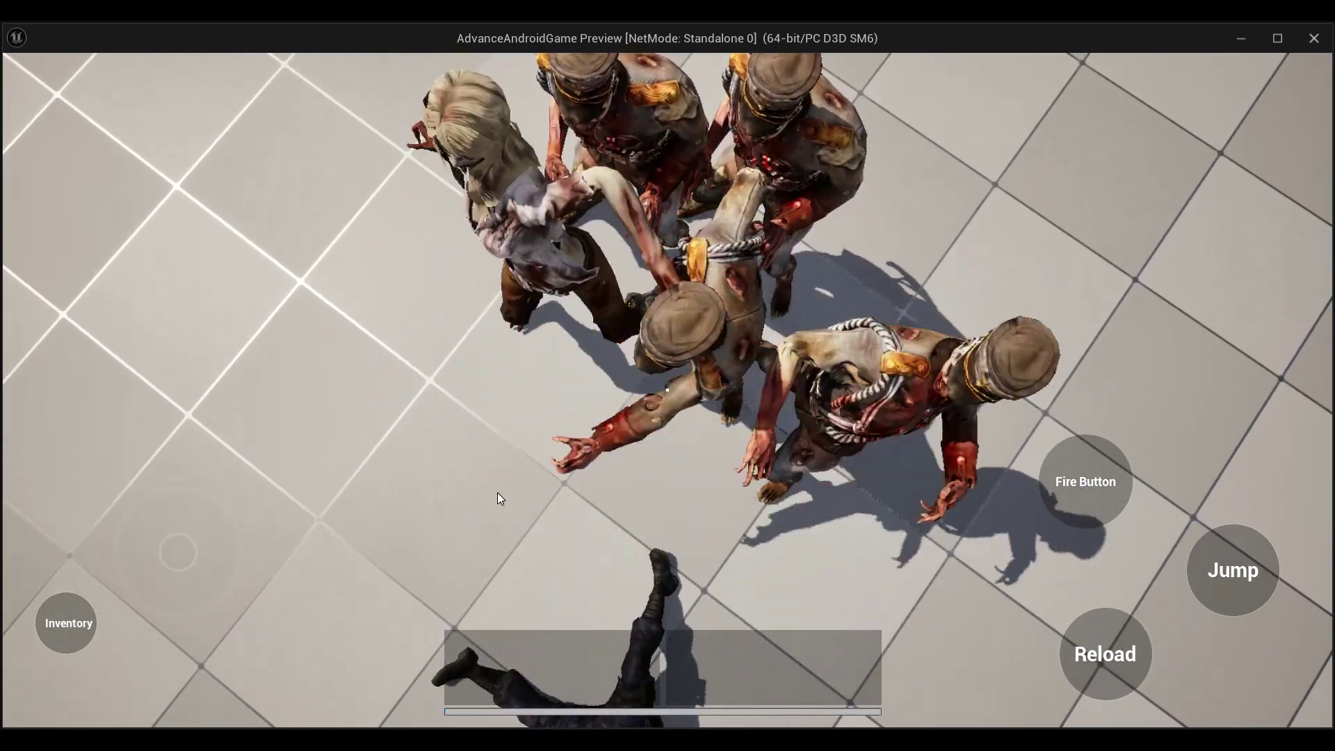
click(186, 568)
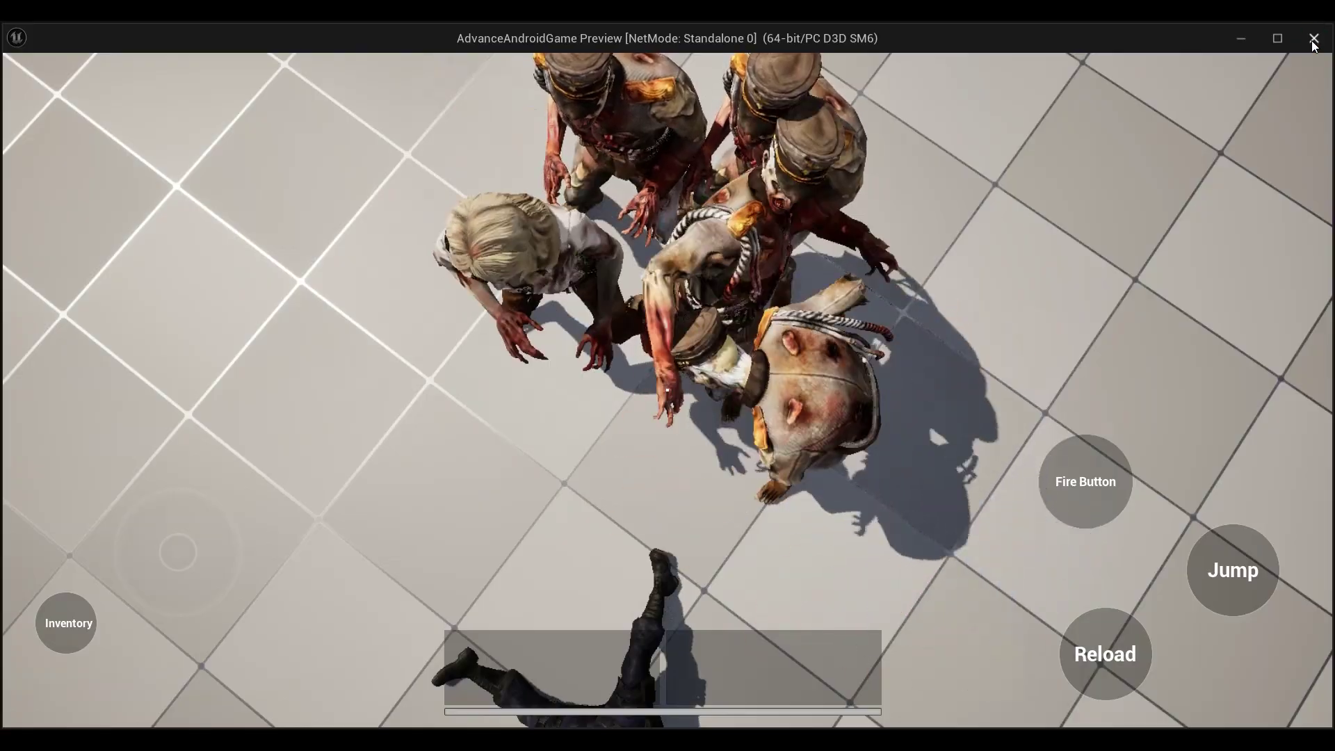
key(Escape)
Step: Switch to ZombieBP and survey its Damage and Random AI Move sections
right_drag(906, 341, 744, 379)
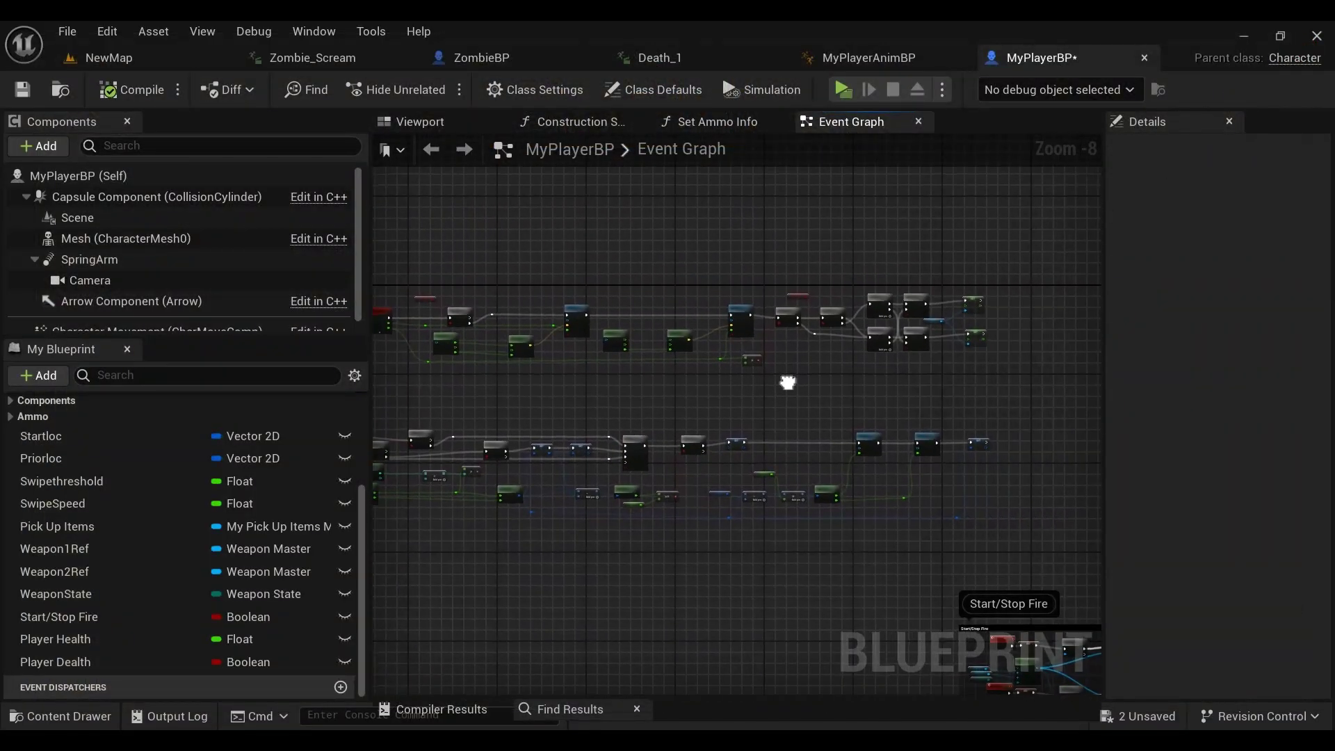
click(480, 58)
scroll(862, 472, down, 6)
scroll(862, 472, down, 3)
scroll(863, 473, down, 2)
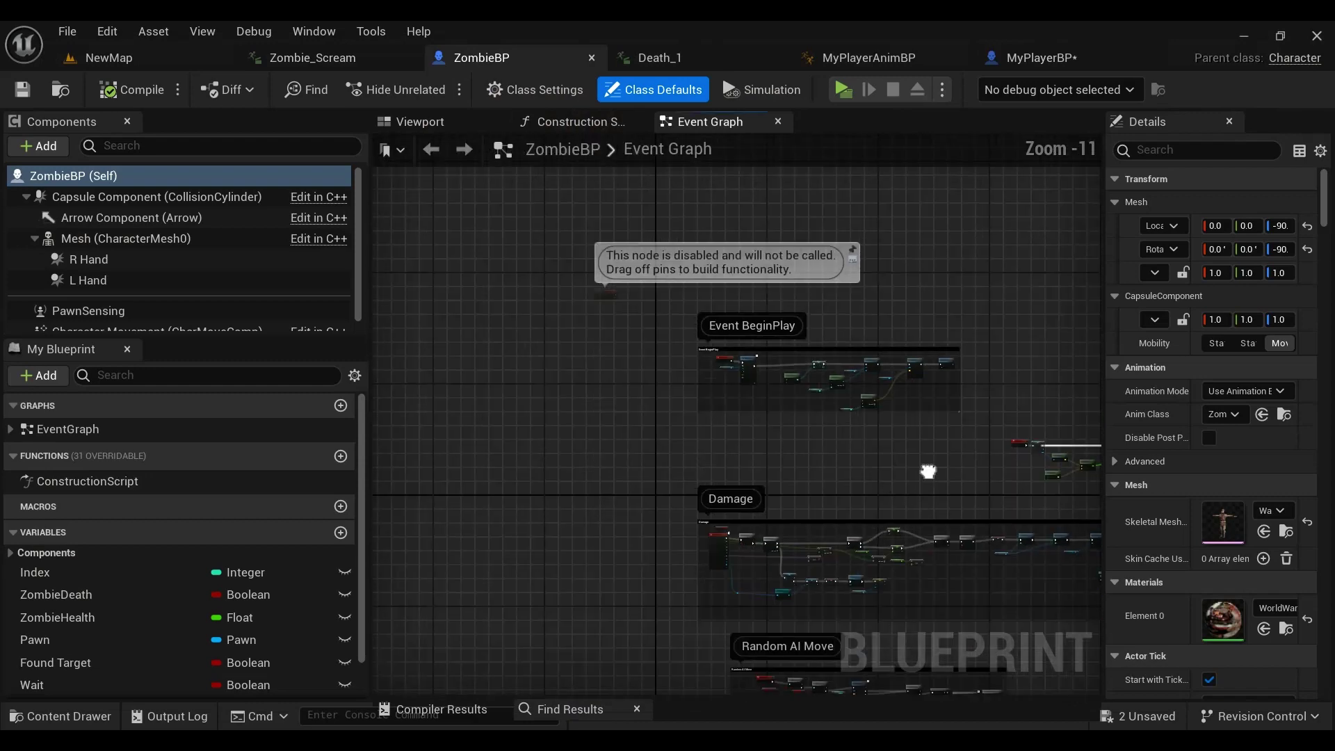
right_drag(926, 470, 718, 319)
right_drag(953, 505, 976, 386)
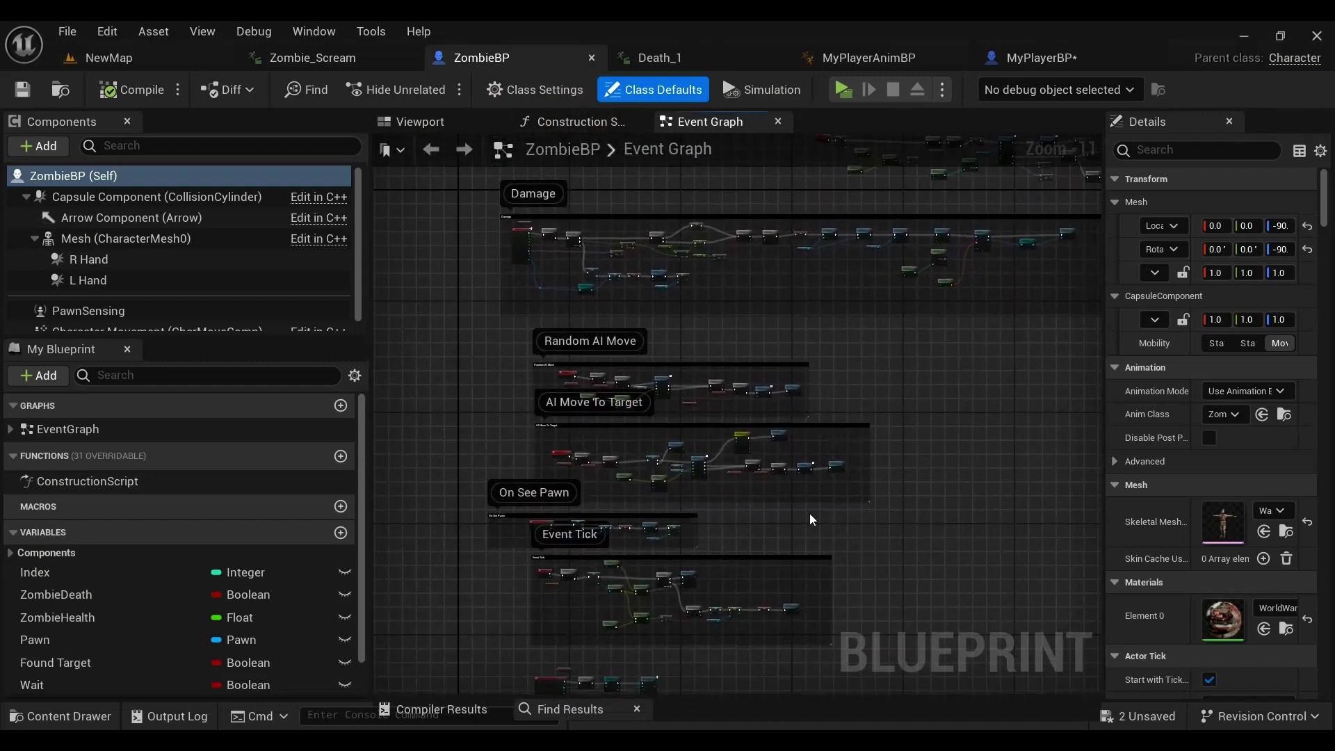
right_drag(811, 519, 764, 425)
right_drag(836, 458, 826, 400)
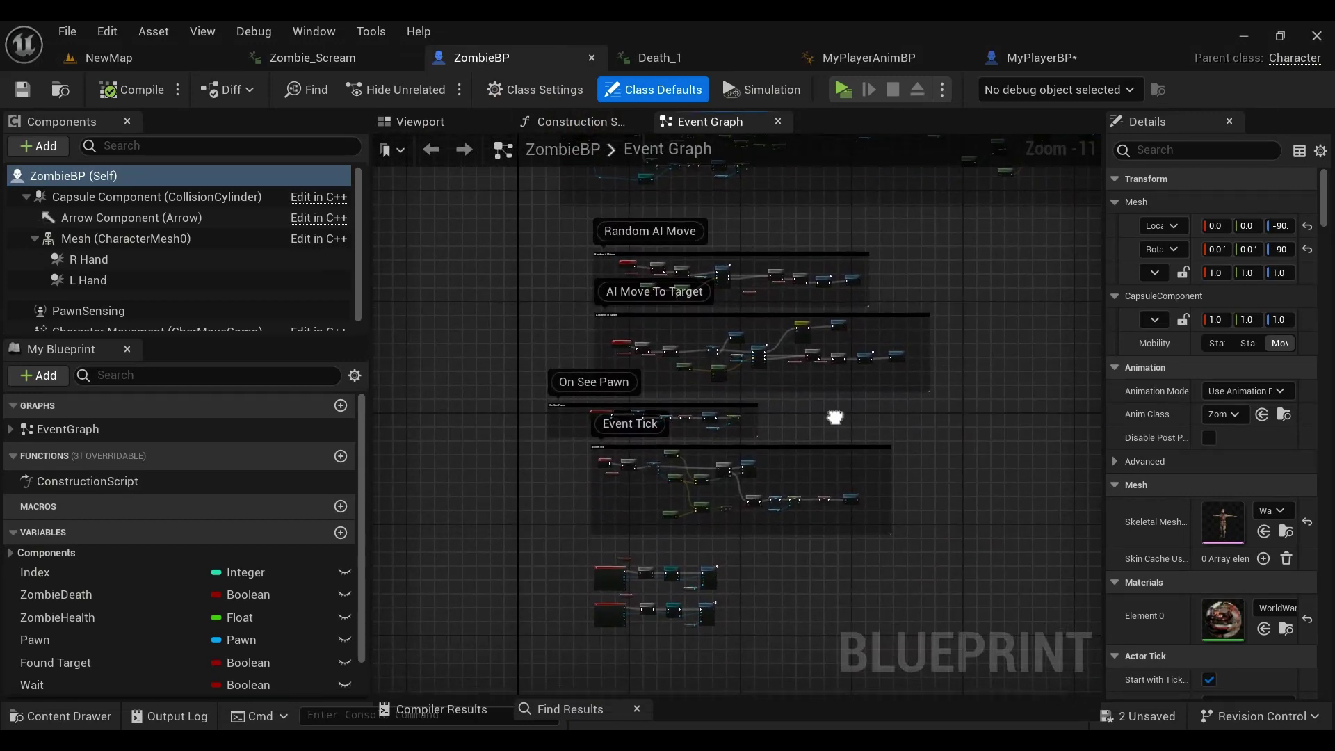
Step: Follow the AI MoveTo chain and jump from the AI Move to Target call to its event
scroll(744, 392, up, 7)
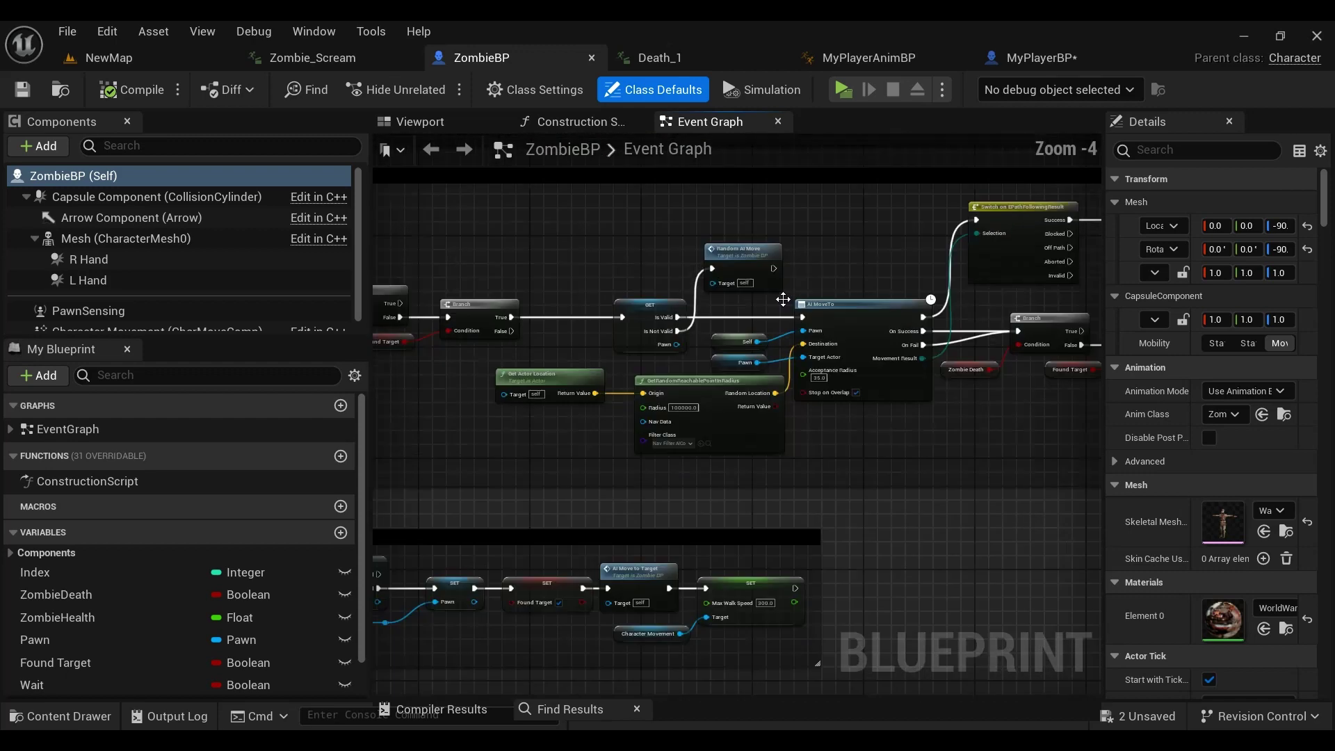
scroll(701, 364, up, 1)
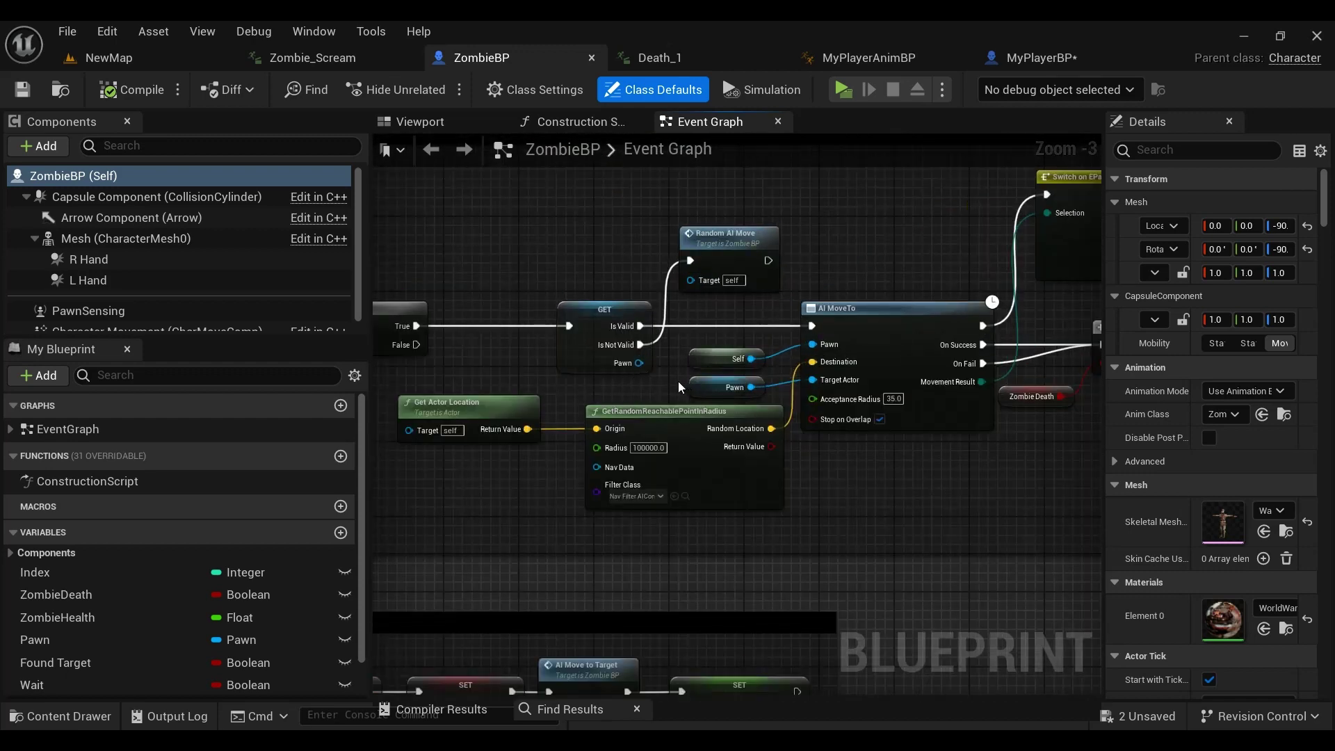
right_drag(897, 479, 671, 525)
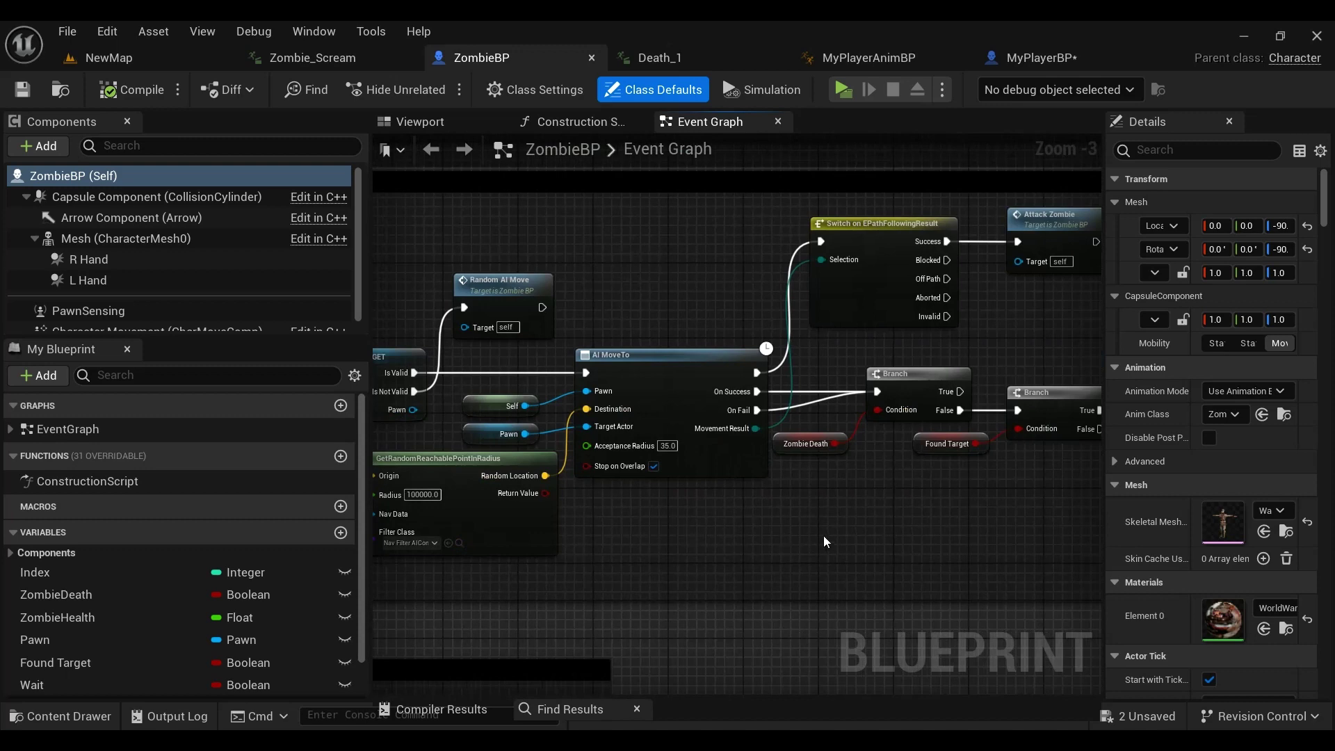
right_drag(825, 542, 758, 541)
right_drag(832, 482, 743, 495)
right_drag(992, 344, 916, 408)
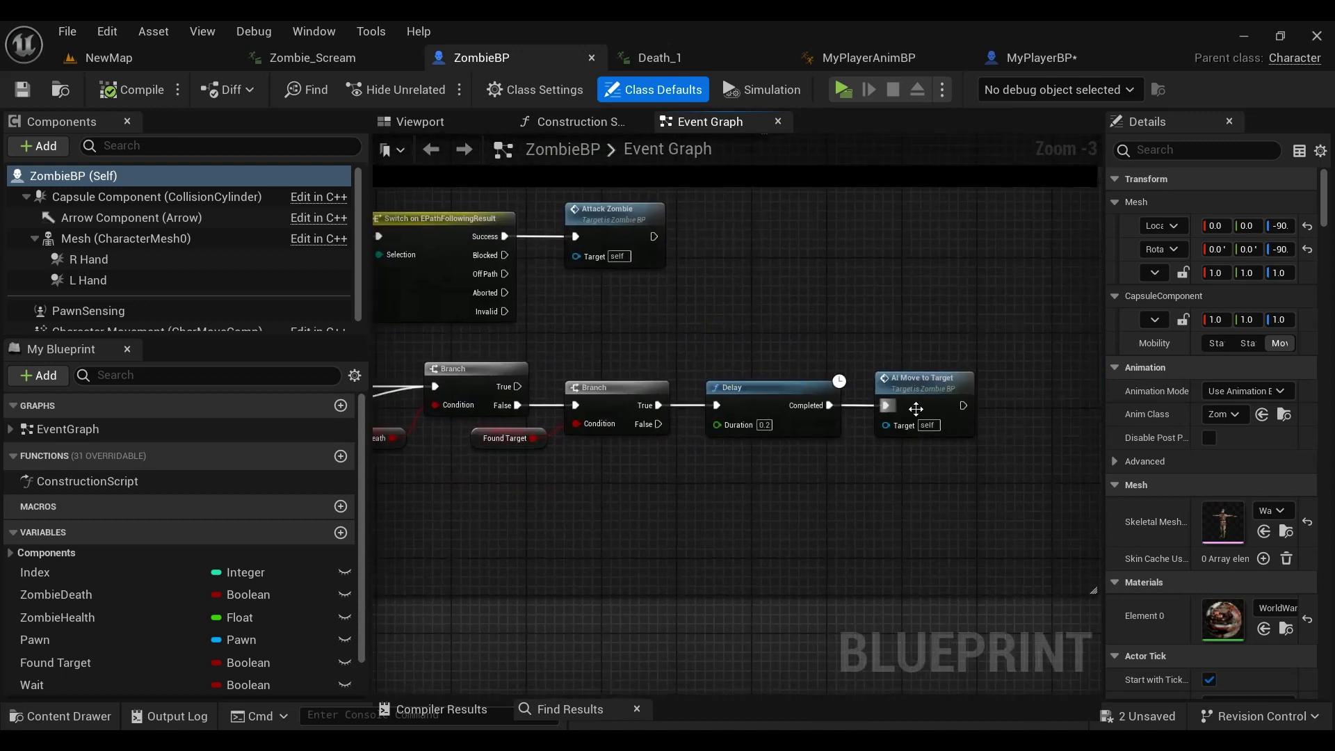
click(930, 398)
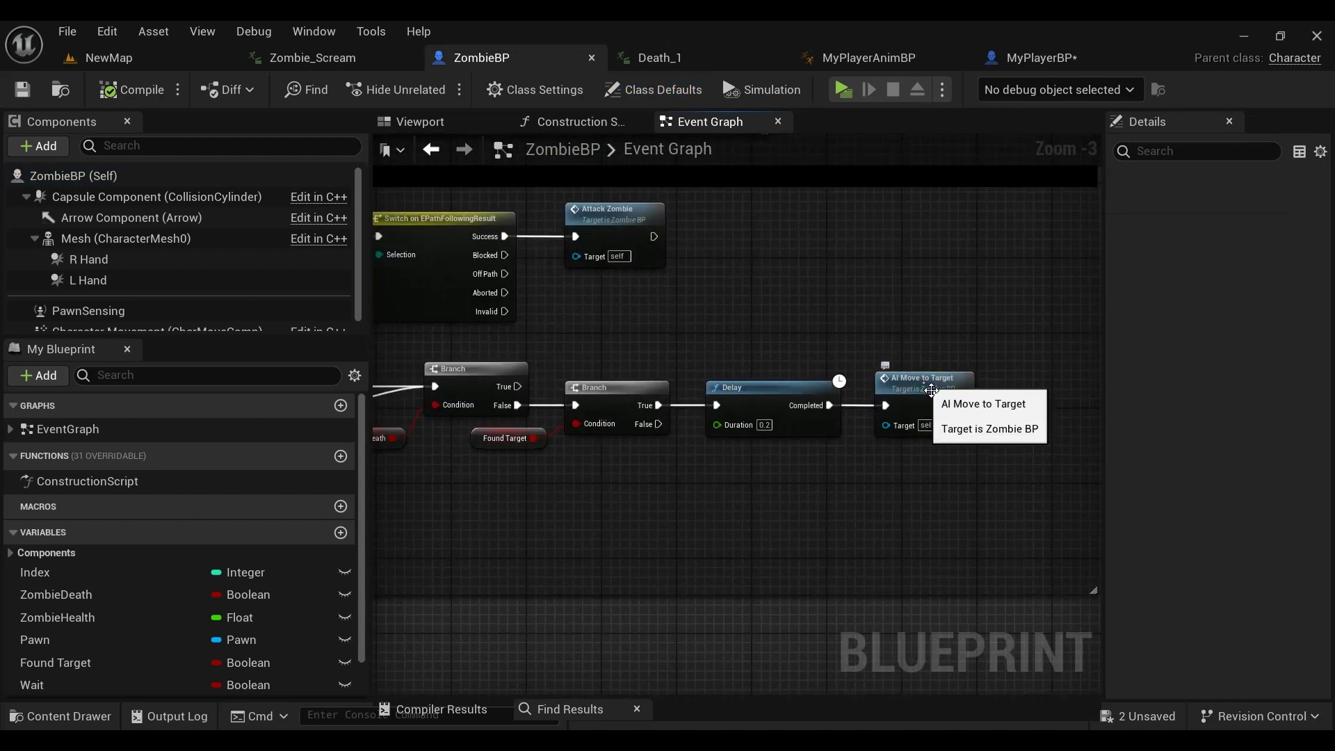
double_click(936, 401)
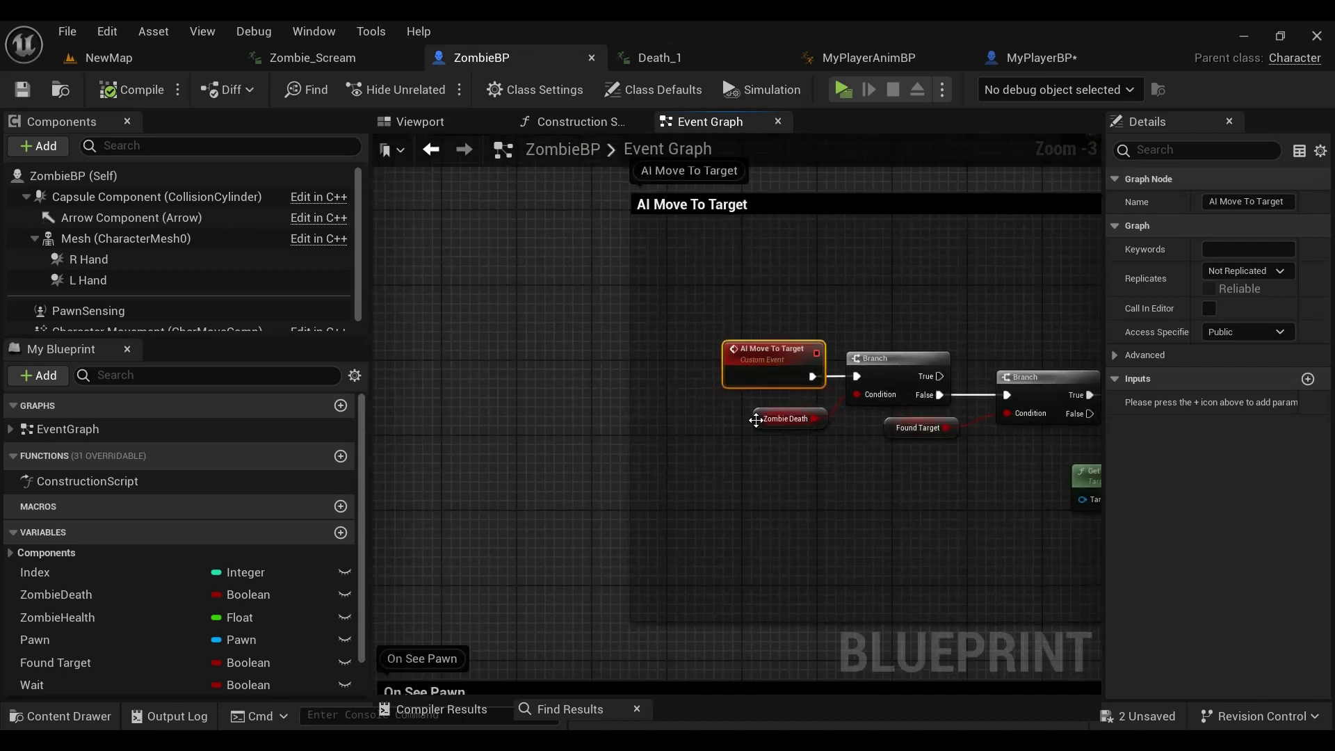
Step: Widen the AI Move To Target comment box and move the GET and Random AI Move nodes aside
drag(643, 377, 453, 357)
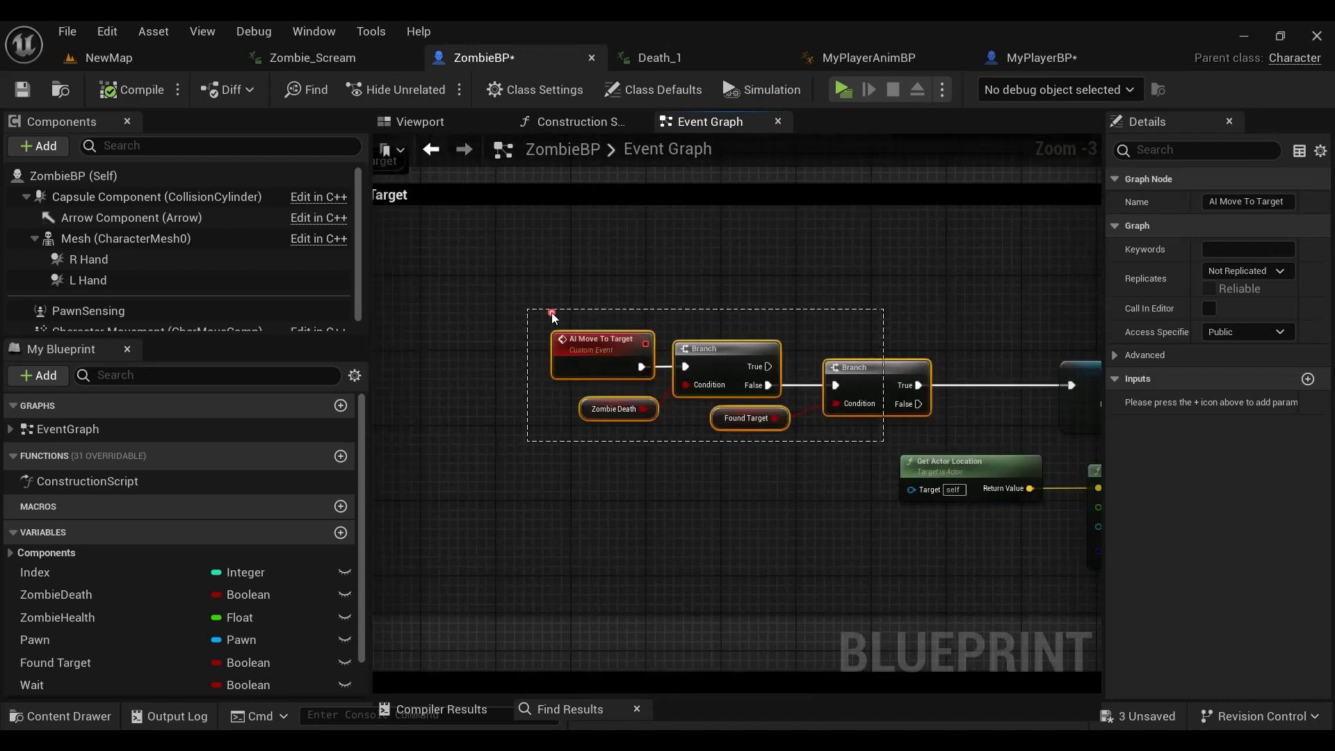
right_drag(821, 369, 669, 372)
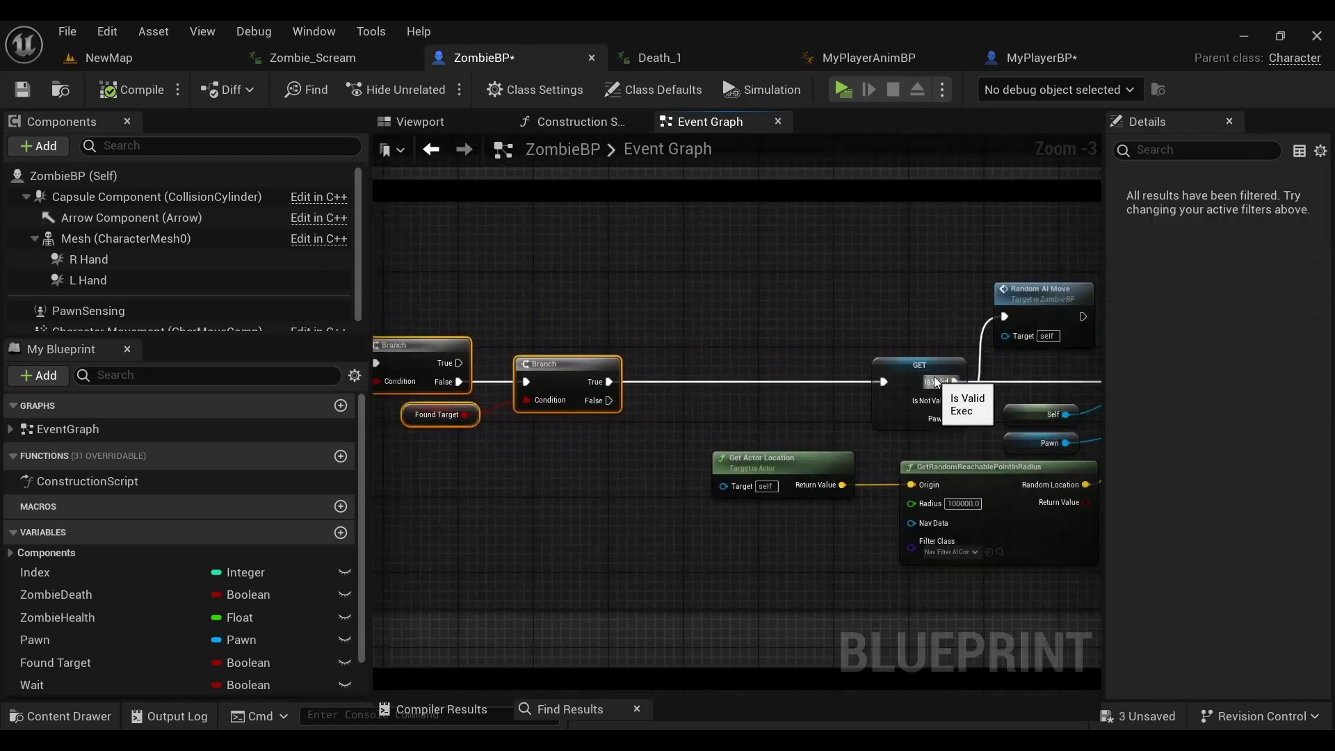
drag(904, 372, 764, 369)
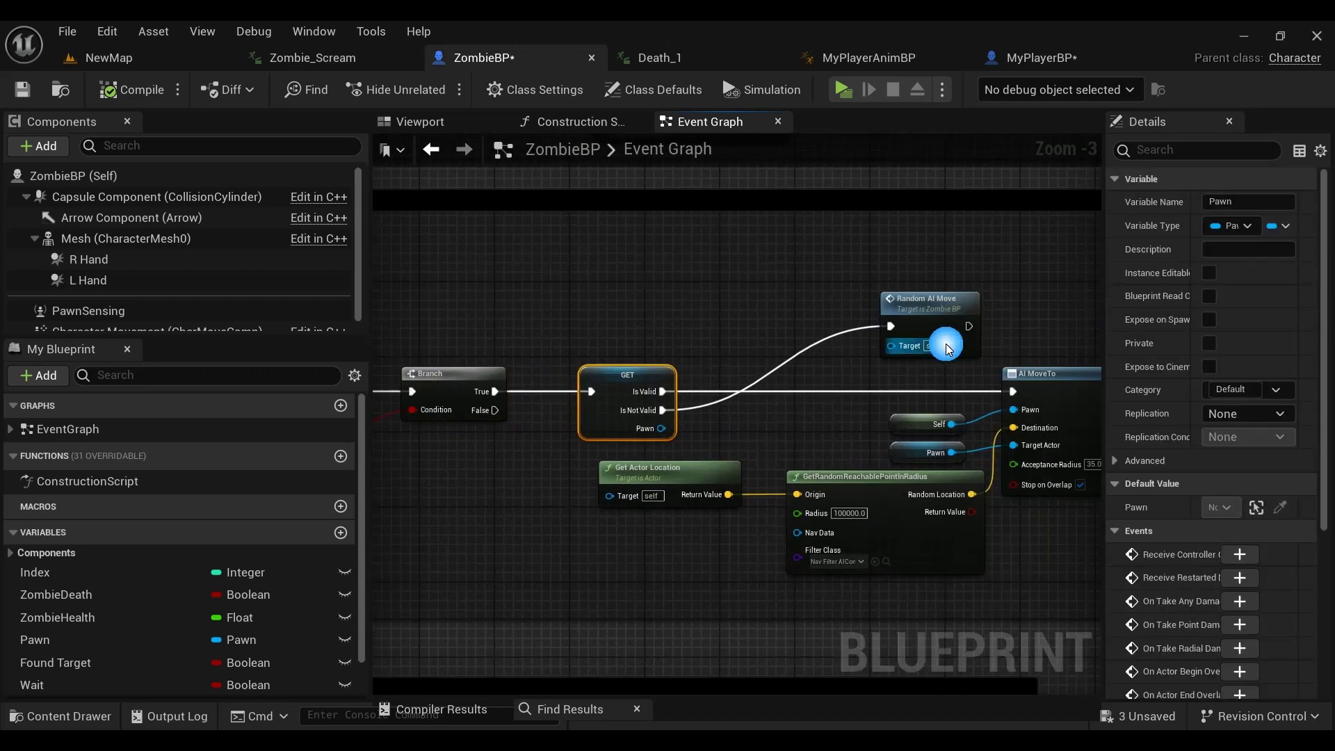
drag(947, 348, 788, 264)
right_drag(820, 428, 807, 355)
mouse_move(698, 383)
mouse_down()
mouse_move(888, 450)
mouse_move(888, 507)
mouse_up()
Step: Add a Cast To MyPlayerBP node on the GET Pawn output and convert it to a pure cast
scroll(646, 354, up, 2)
drag(635, 350, 712, 391)
text(de)
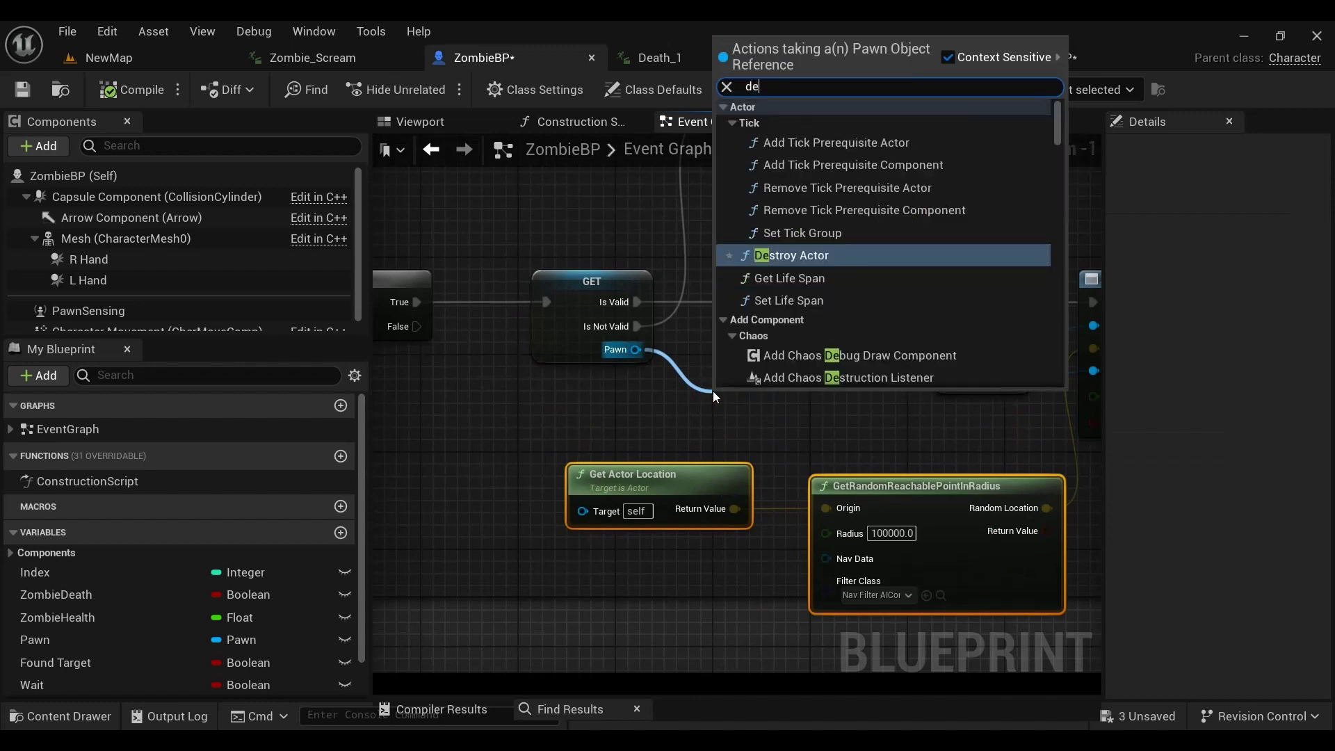
text(a)
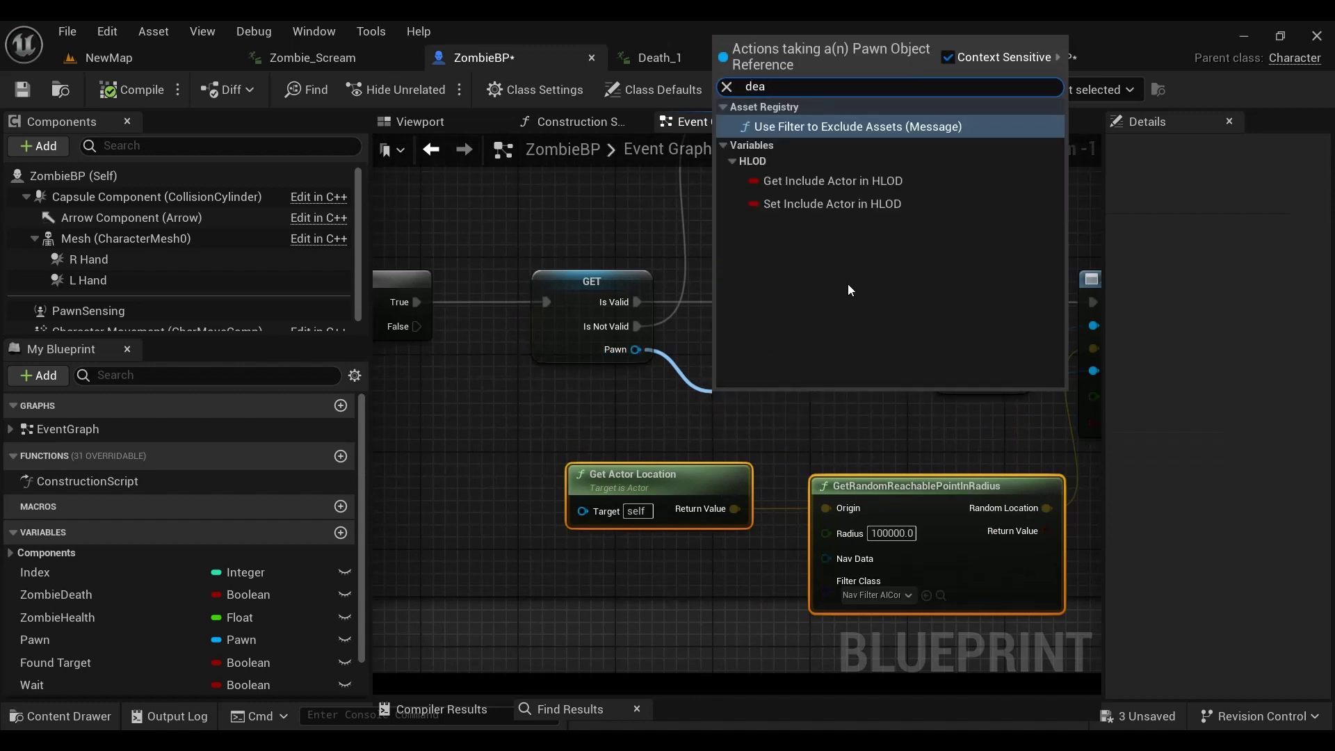
click(611, 375)
drag(635, 350, 678, 357)
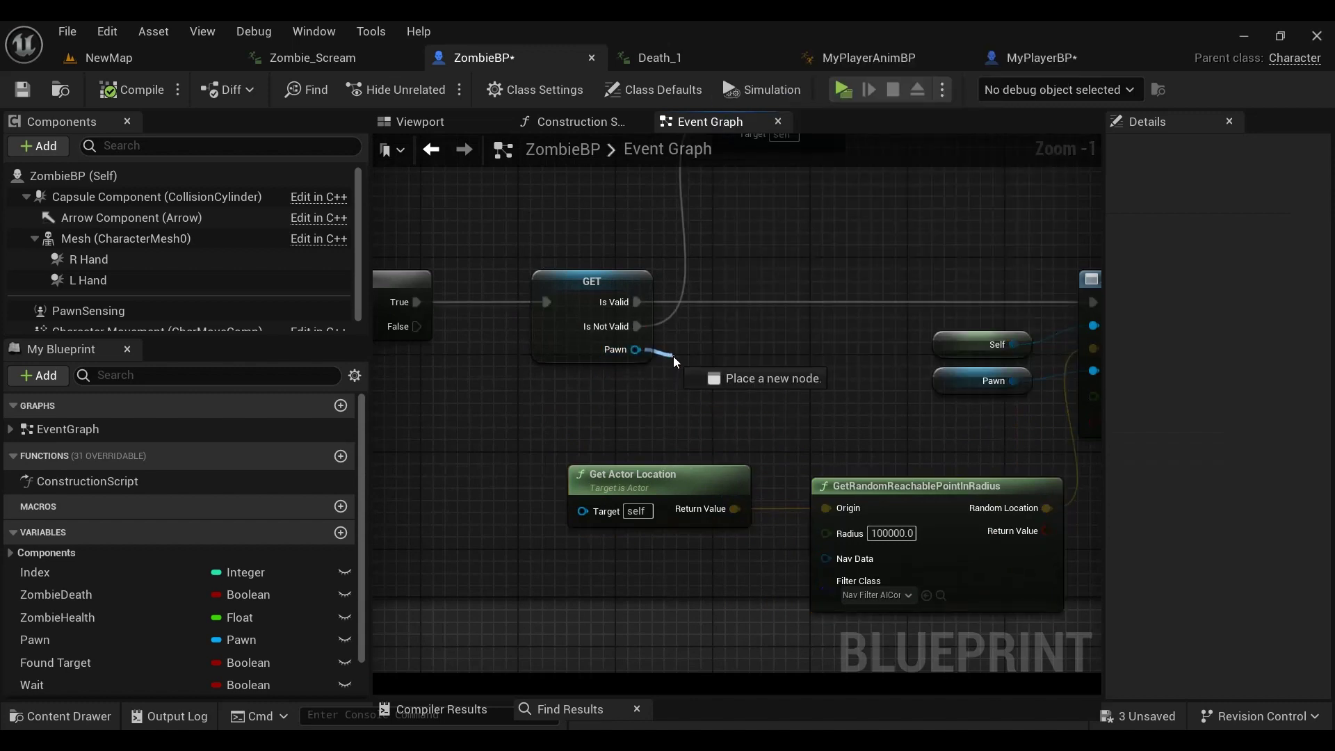
text(cas)
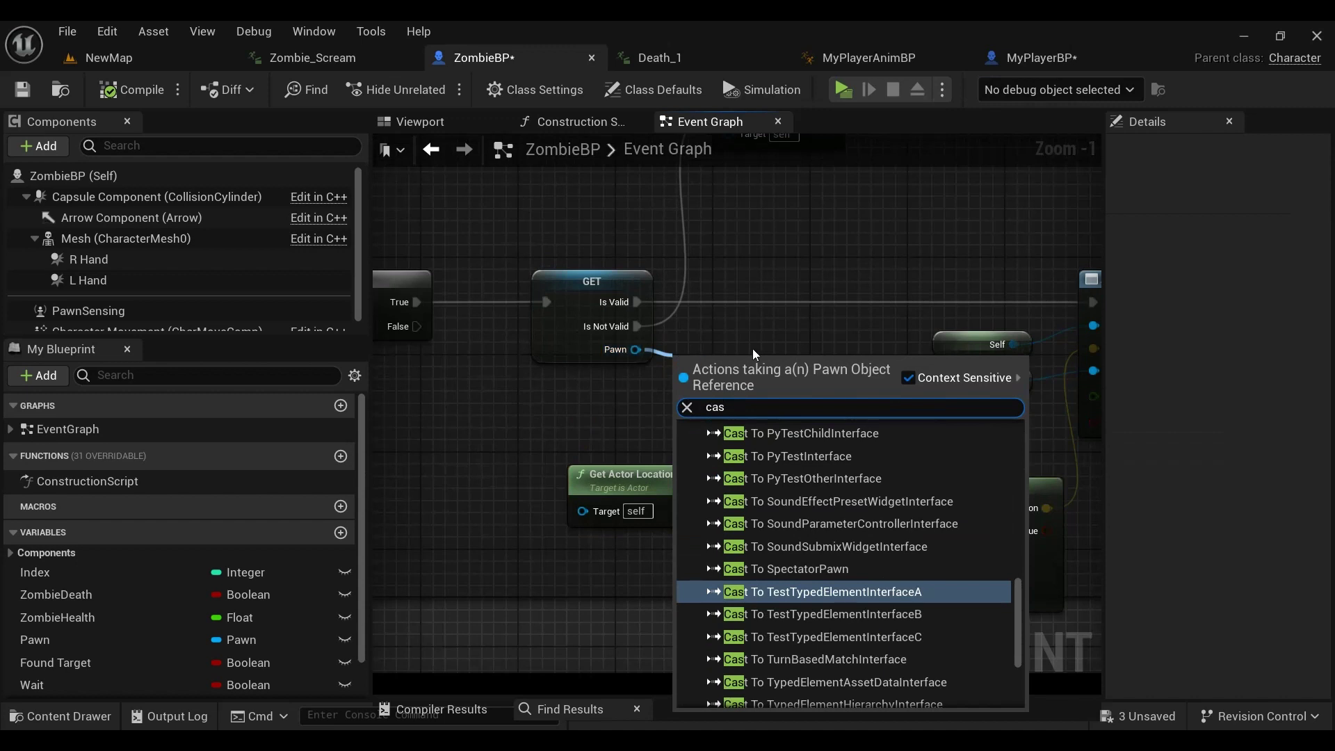
text(t to )
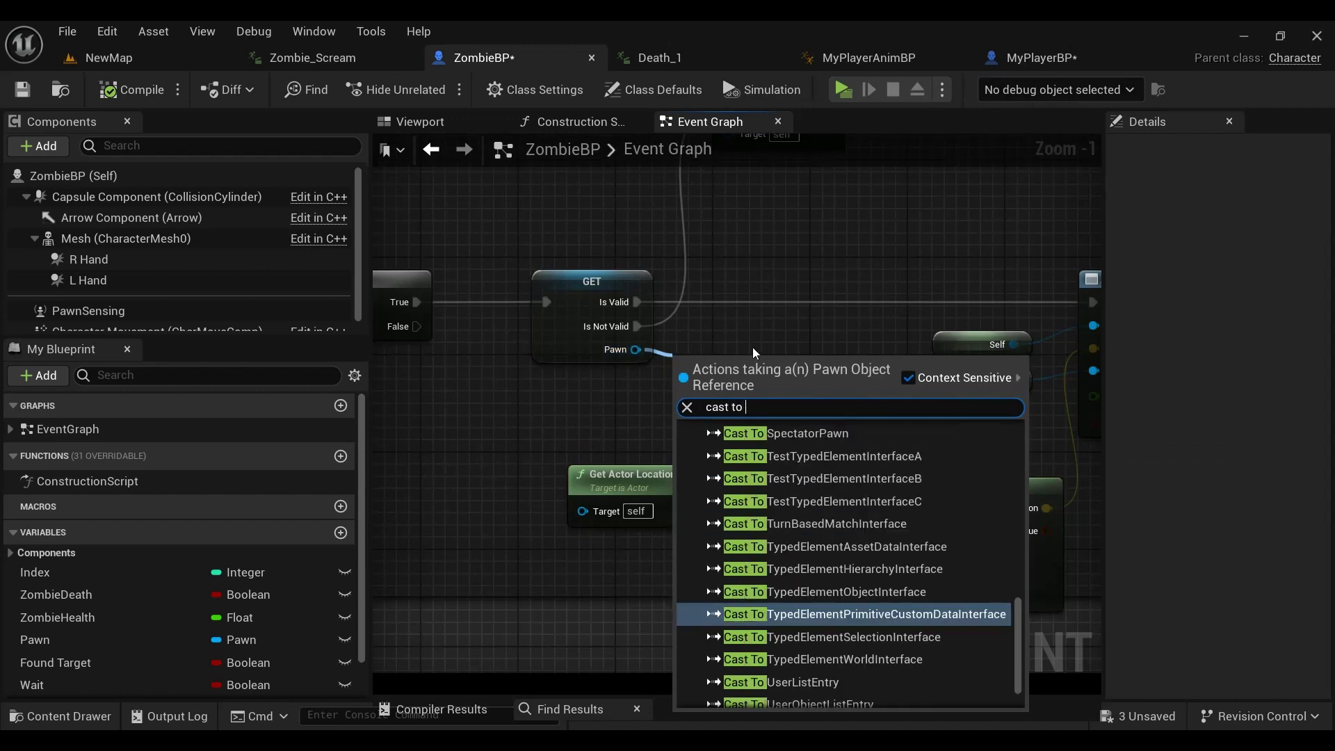
text(my)
click(786, 462)
right_click(768, 424)
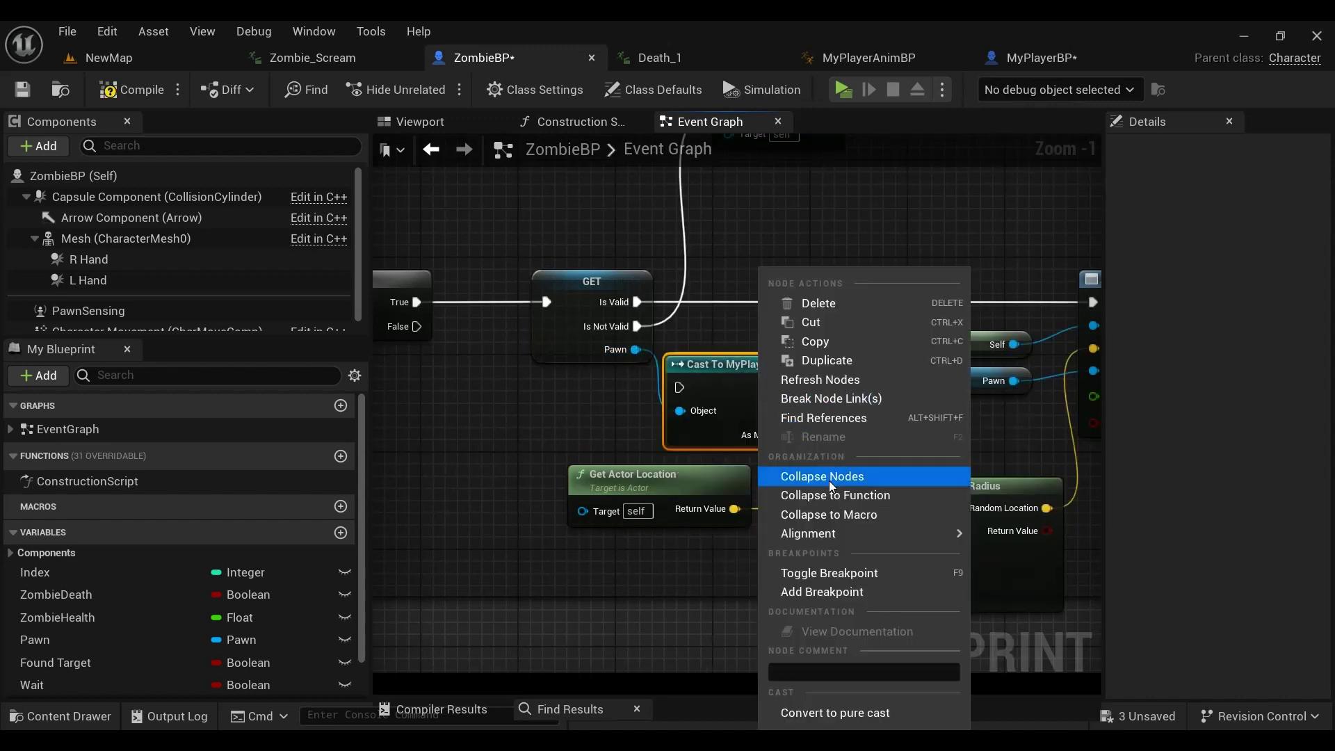
click(821, 709)
drag(741, 374, 868, 407)
Step: Search the As My Player BP output's actions for 'death' without adding a node
text(de)
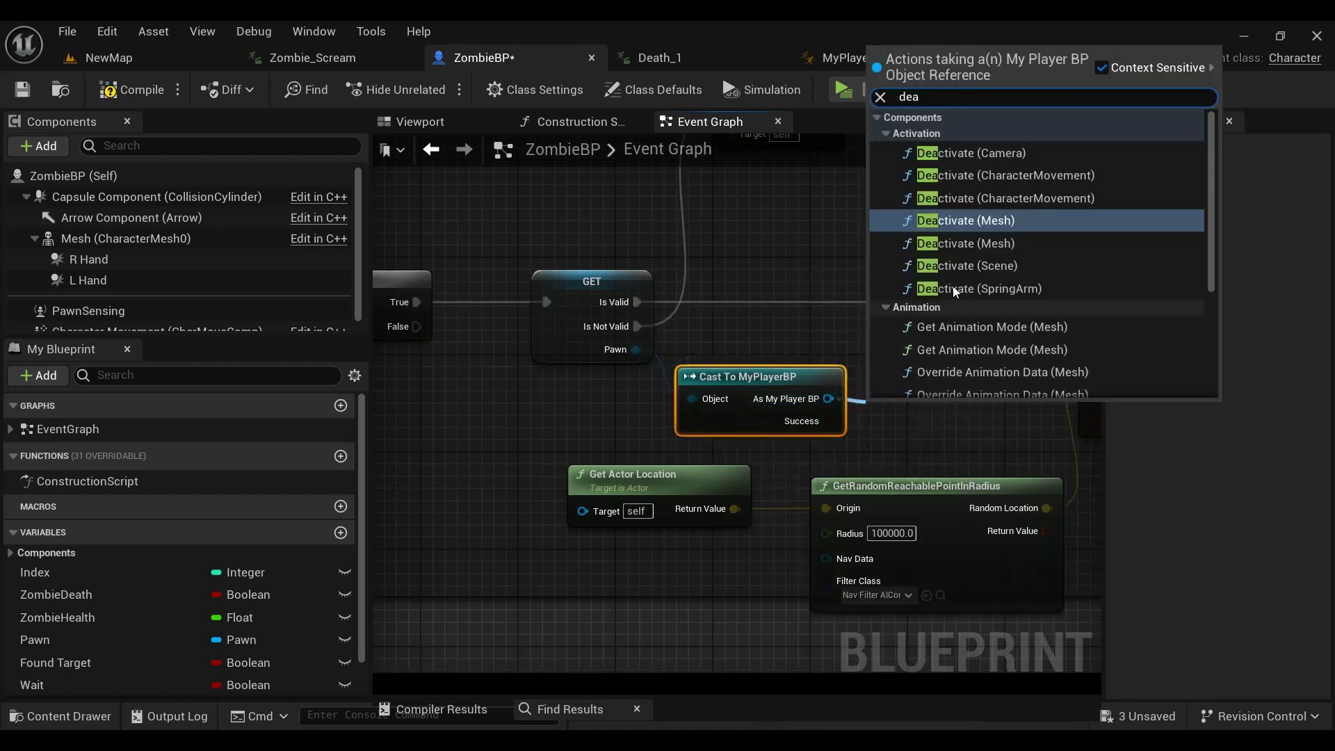
text(at)
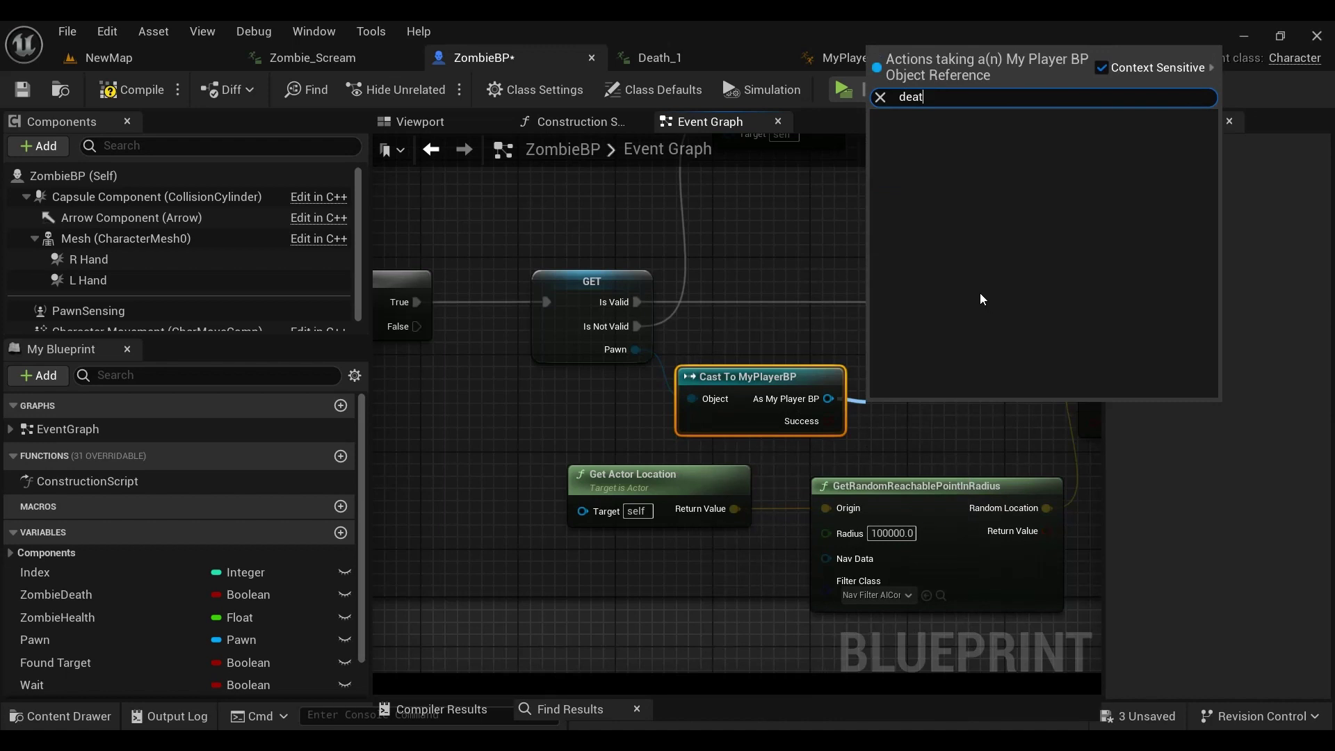
text(h)
key(Return)
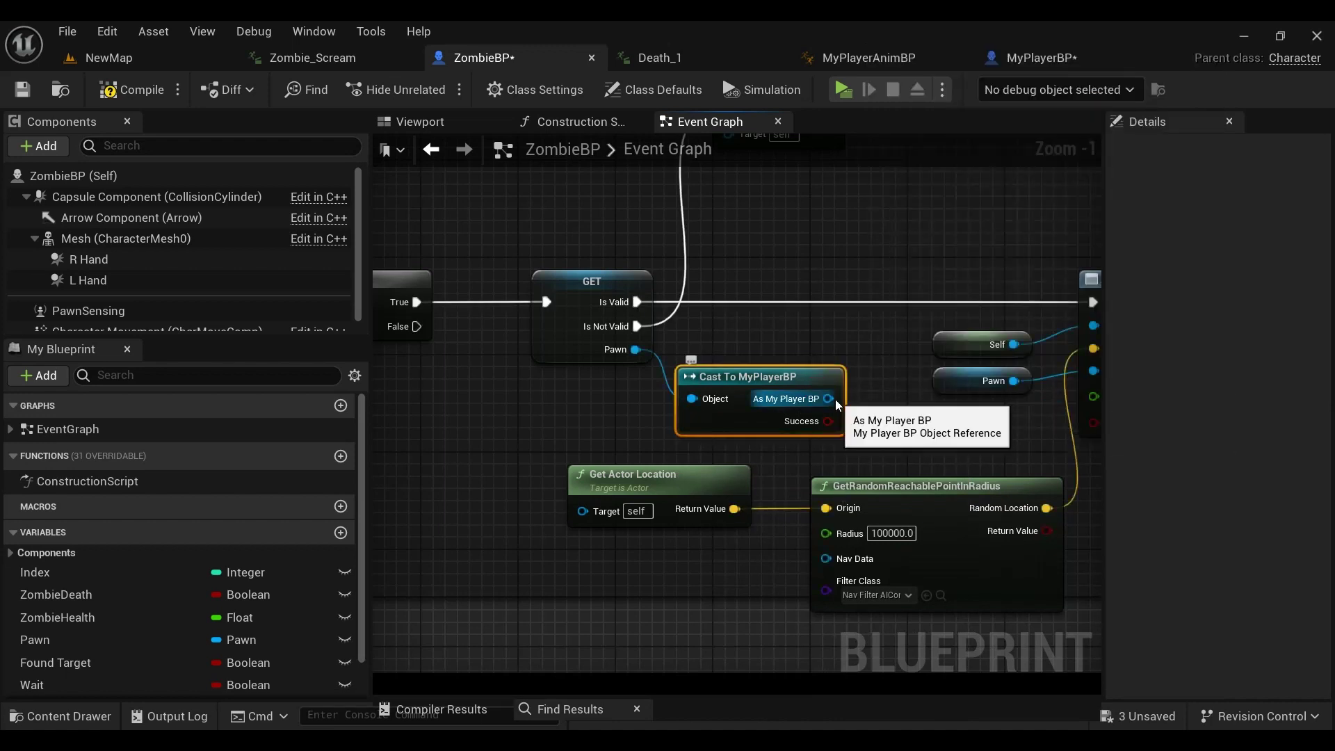
drag(829, 399, 874, 409)
text(dea)
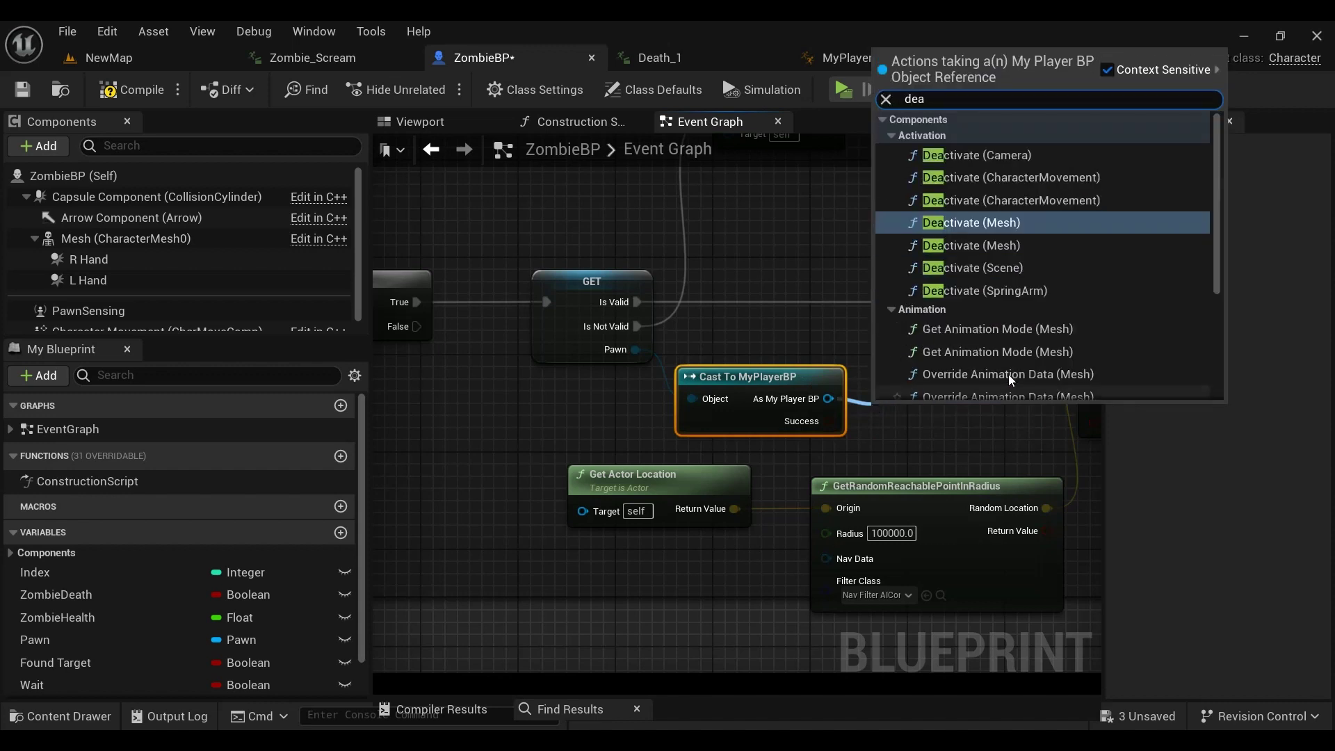
drag(1217, 167, 1214, 382)
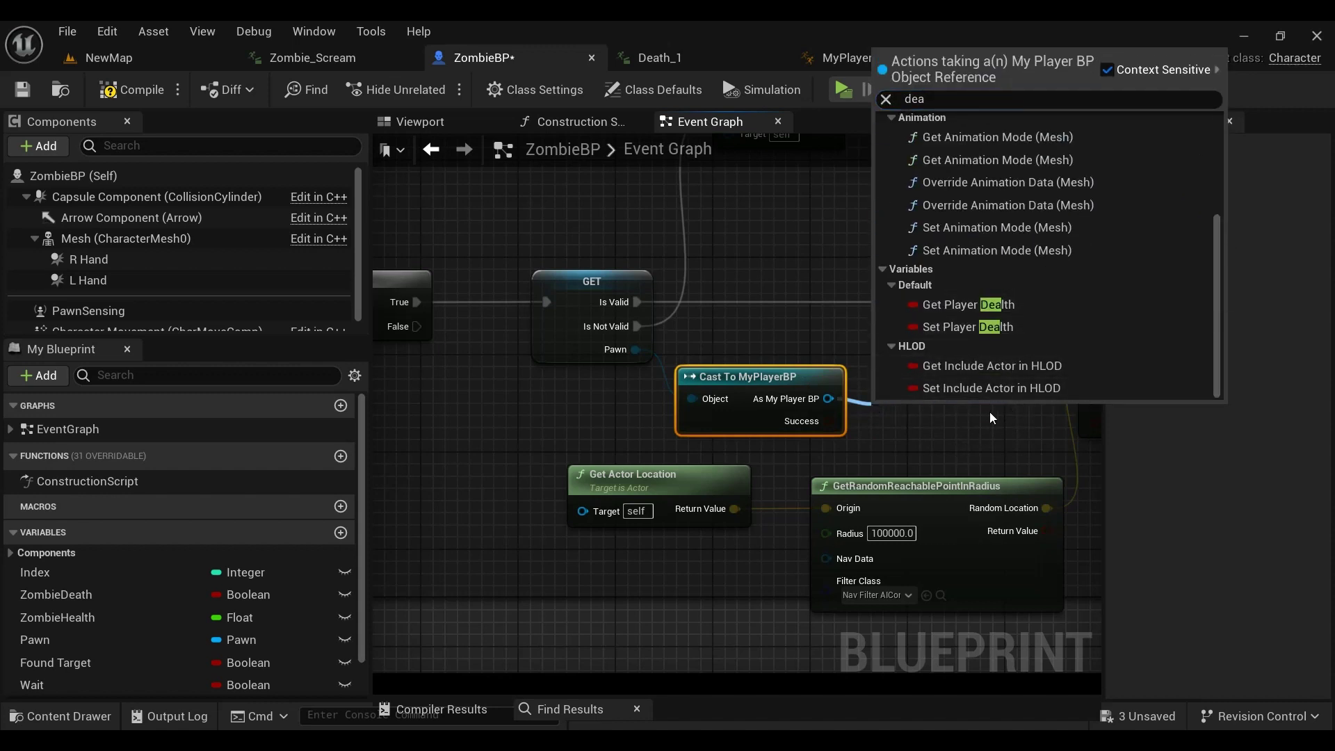
click(862, 431)
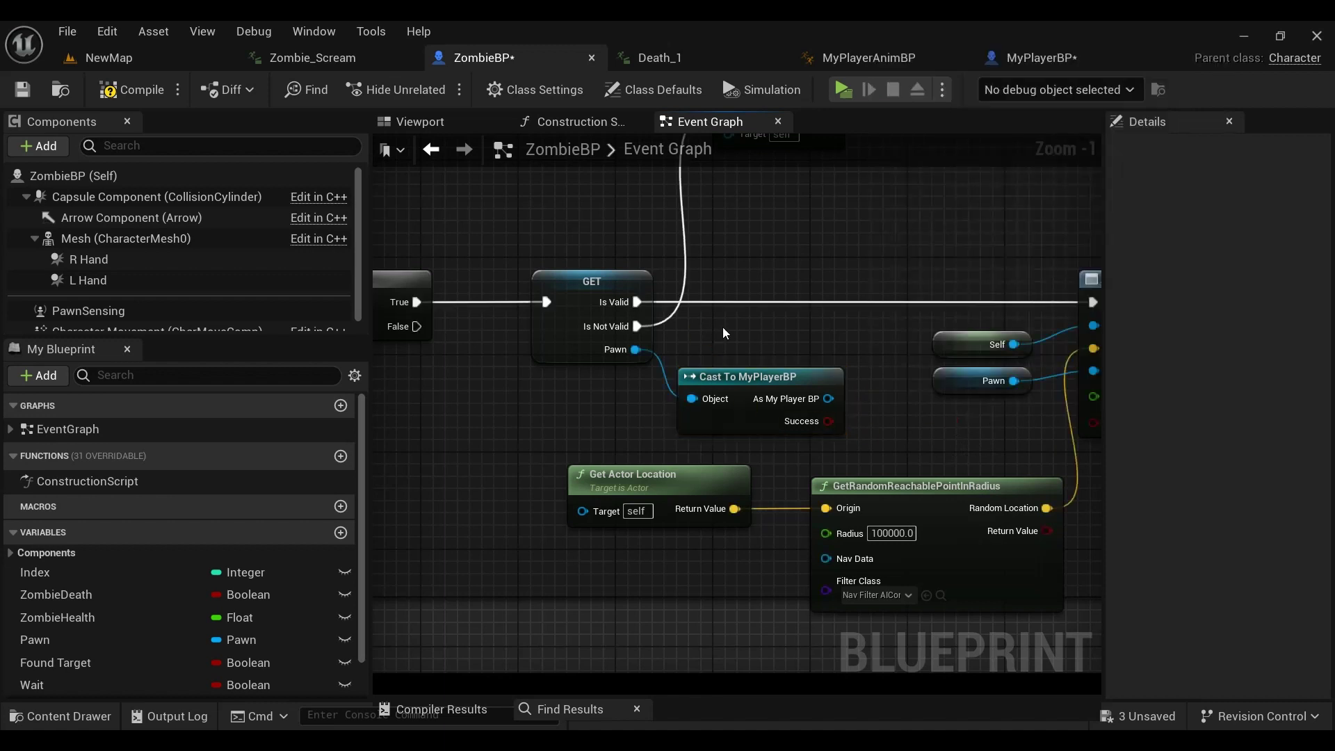
Step: Commit the MyPlayerBP Boolean's name as Player Death, then go back to ZombieBP
click(1027, 58)
double_click(100, 664)
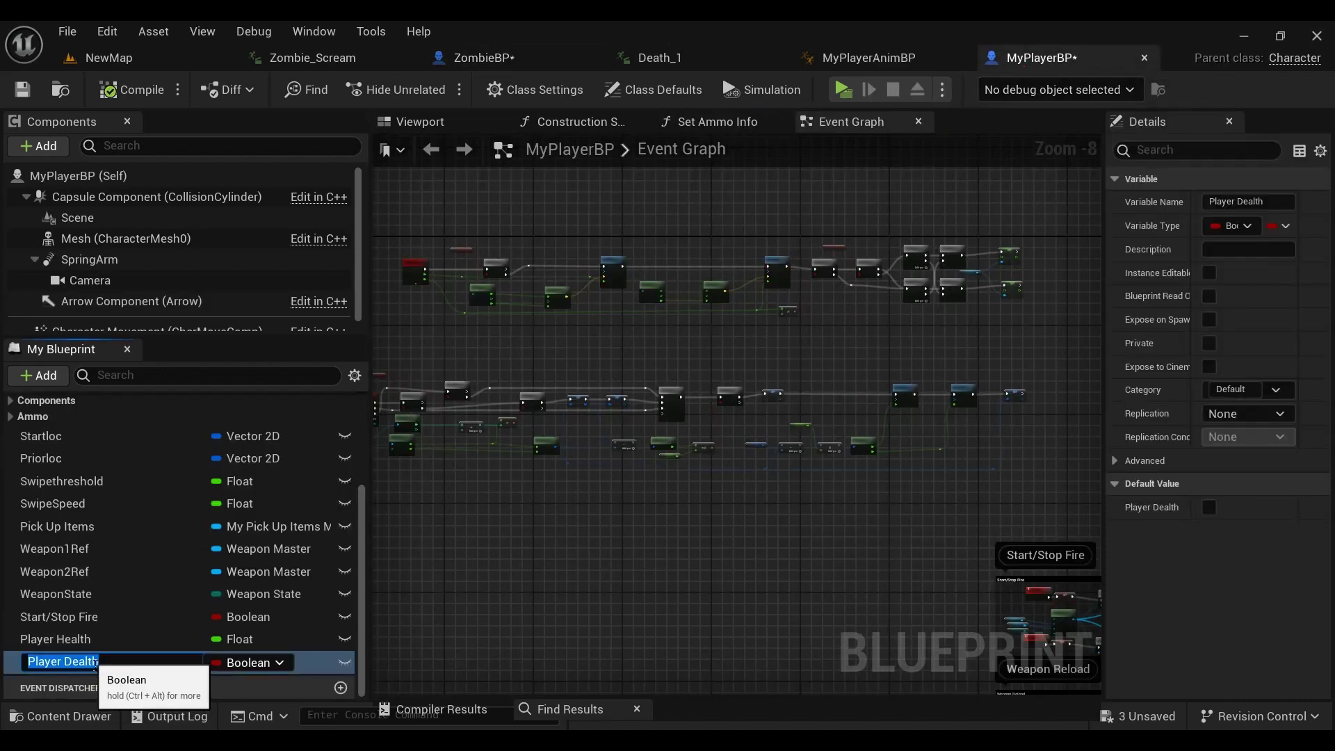
click(527, 588)
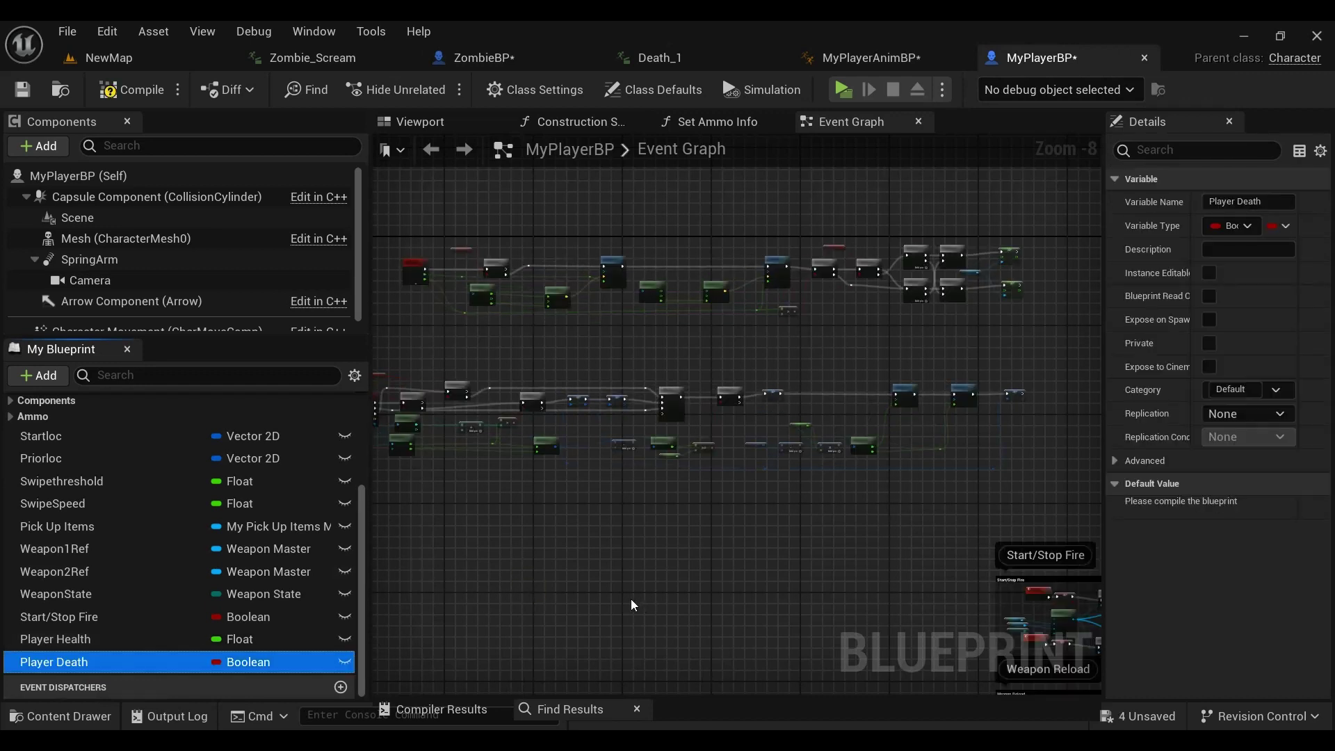
right_drag(629, 597, 617, 503)
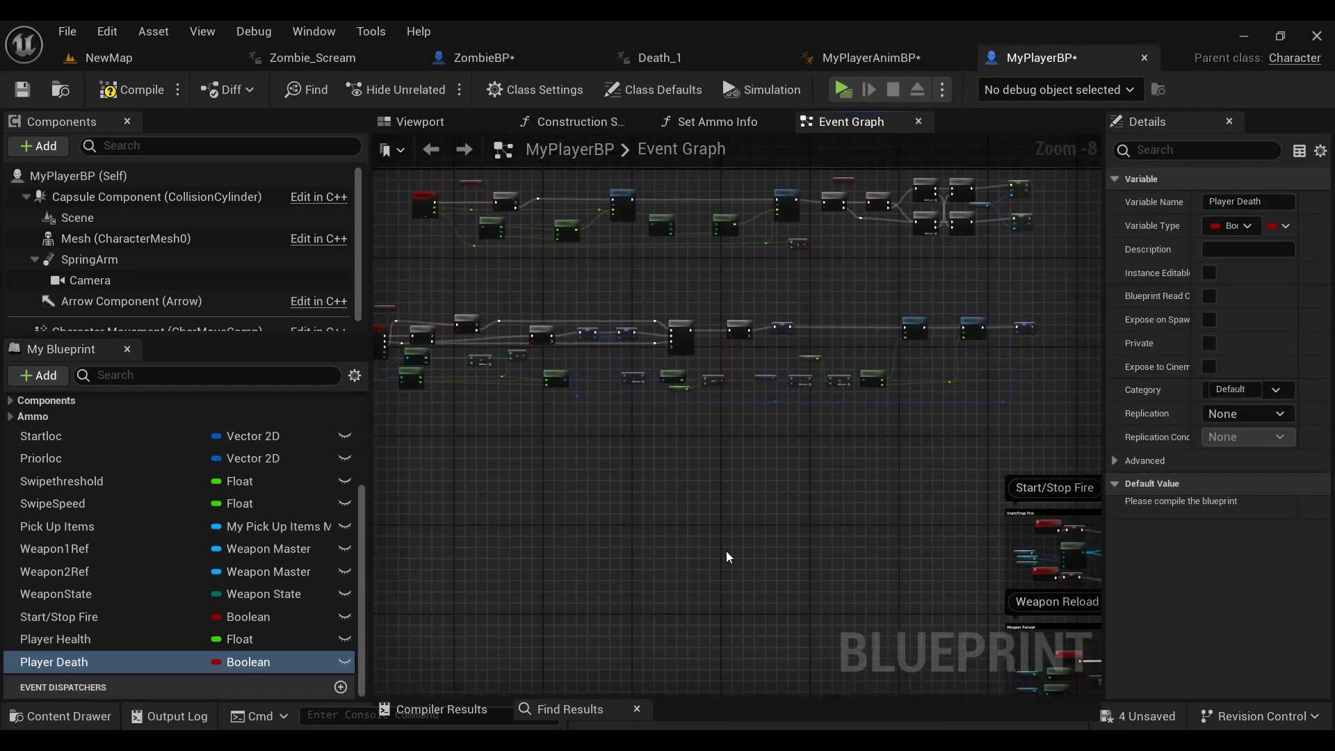
mouse_move(728, 557)
right_down()
mouse_move(730, 501)
mouse_move(748, 528)
right_up()
click(494, 55)
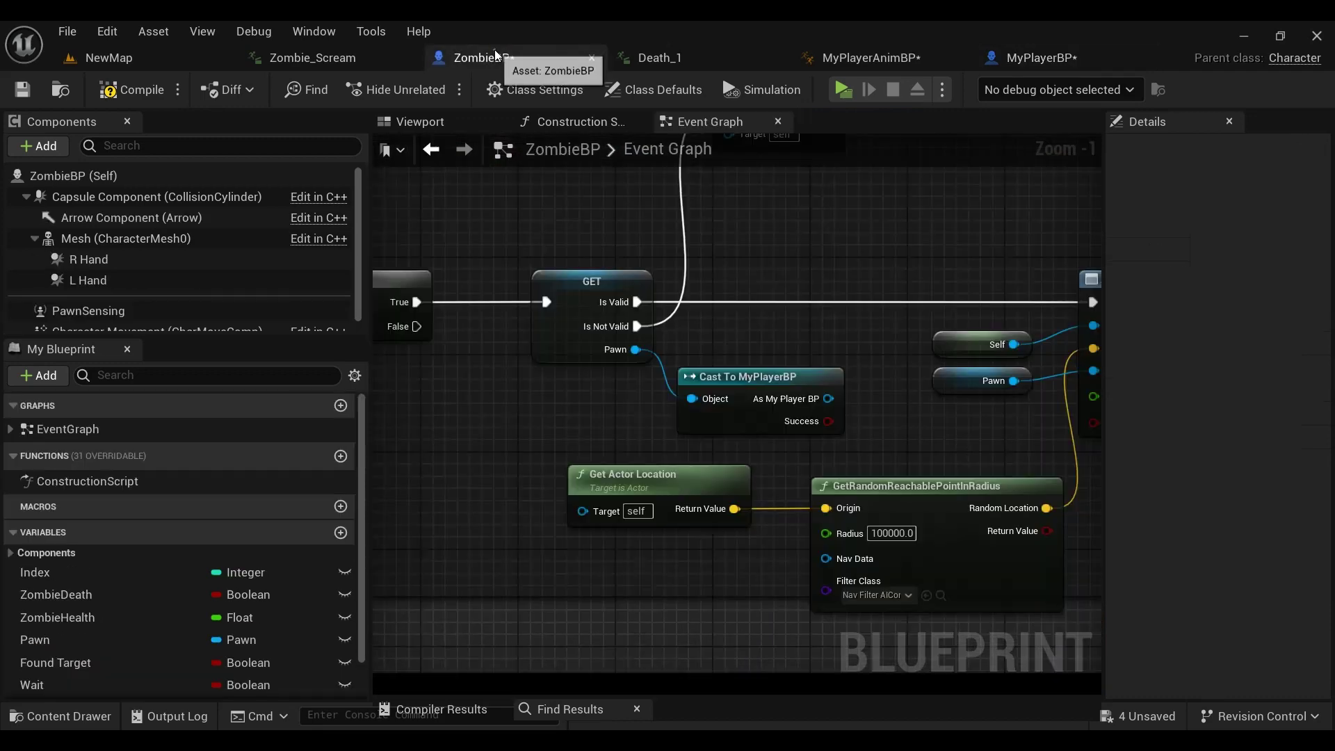
Step: Get Player Death from the cast's As My Player BP output
right_drag(765, 379, 701, 369)
drag(763, 389, 798, 399)
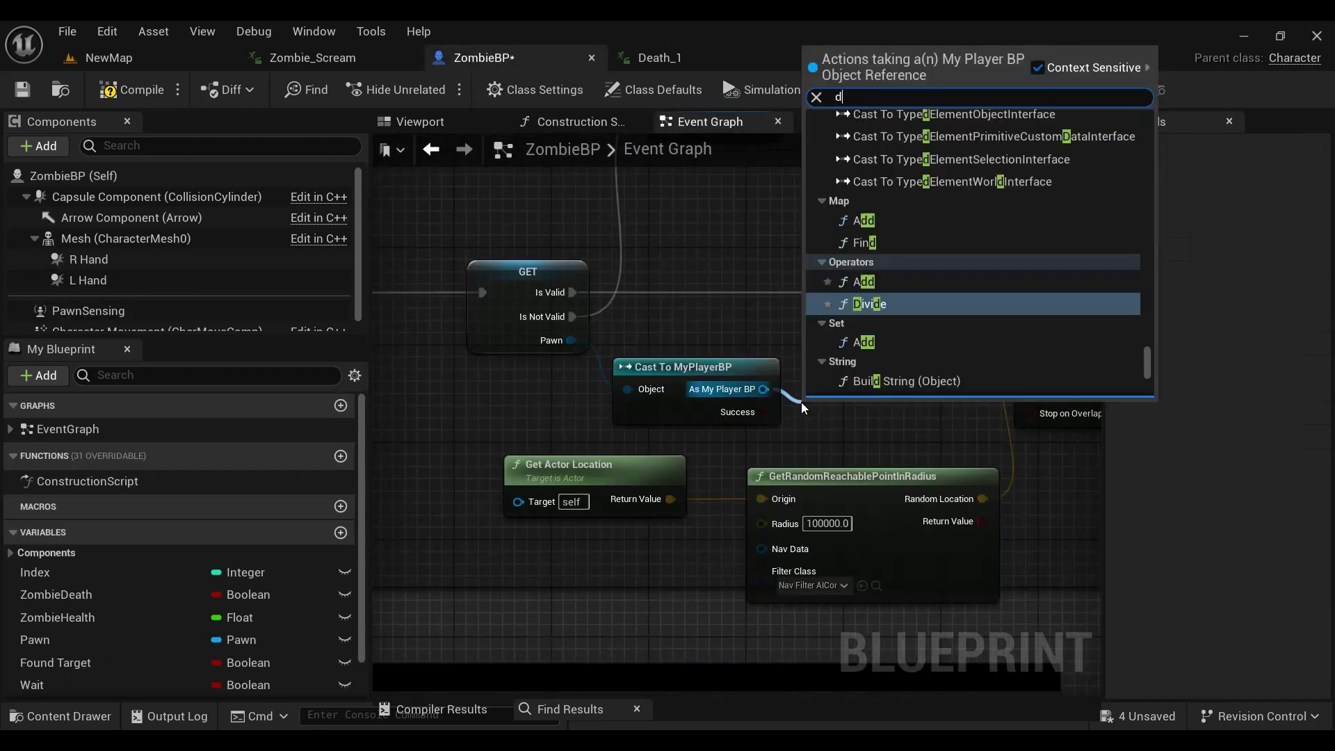
text(death)
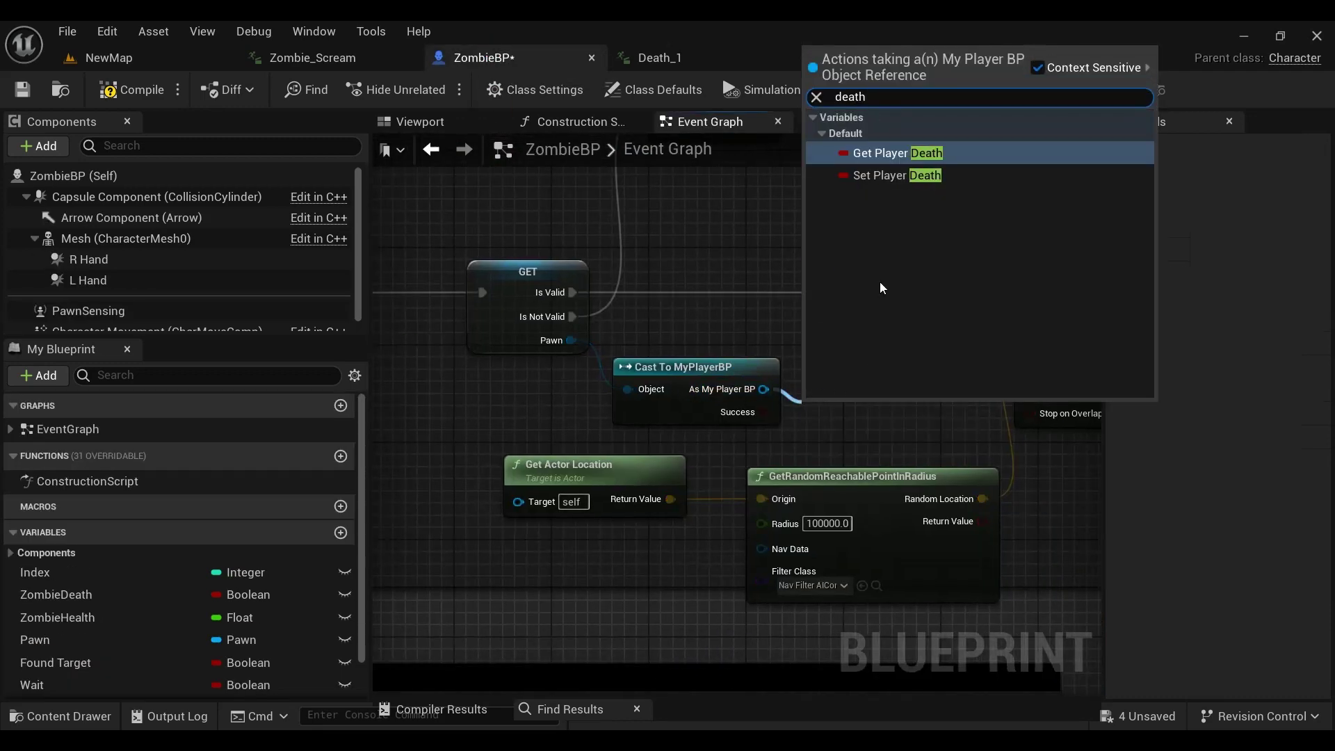
click(878, 154)
shift+click(779, 410)
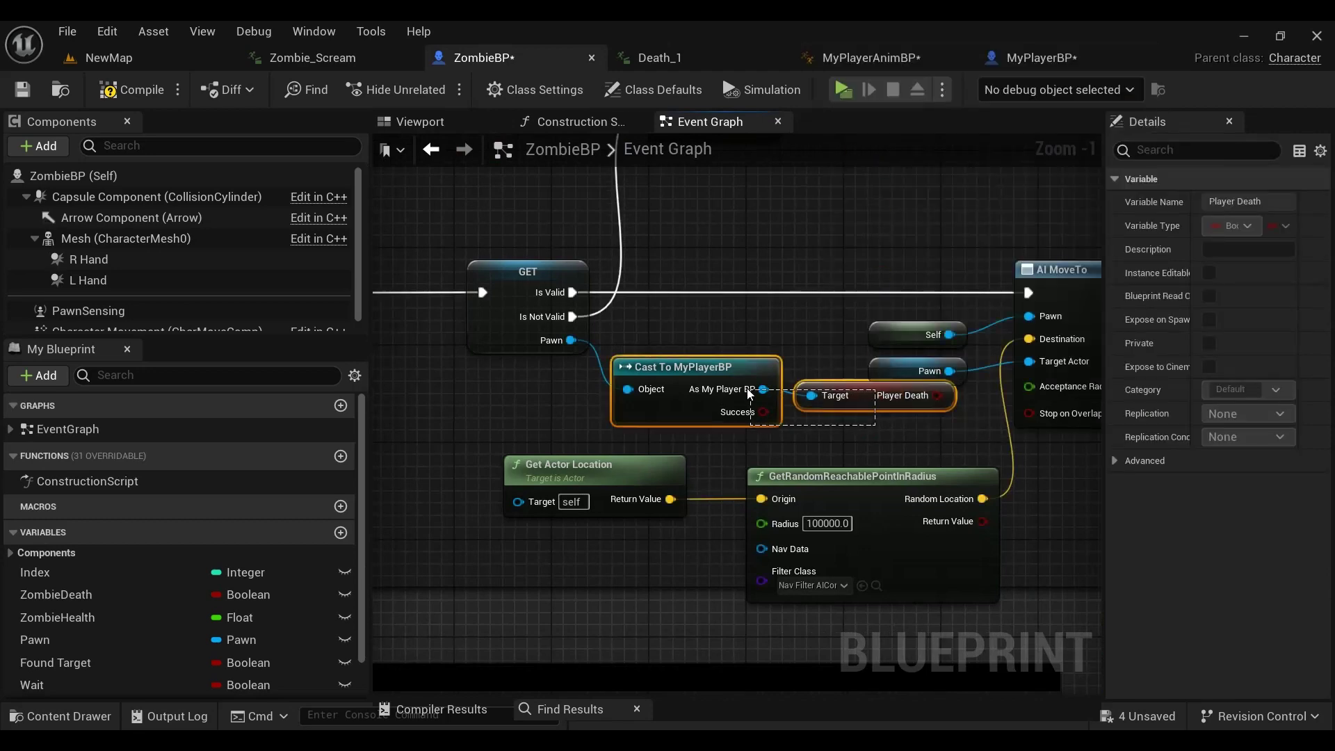
scroll(811, 420, down, 2)
Step: Rearrange the validity check, Random AI Move and cast nodes, and insert a Branch before AI MoveTo
mouse_move(811, 420)
right_down()
mouse_move(869, 314)
mouse_move(693, 338)
right_up()
click(868, 315)
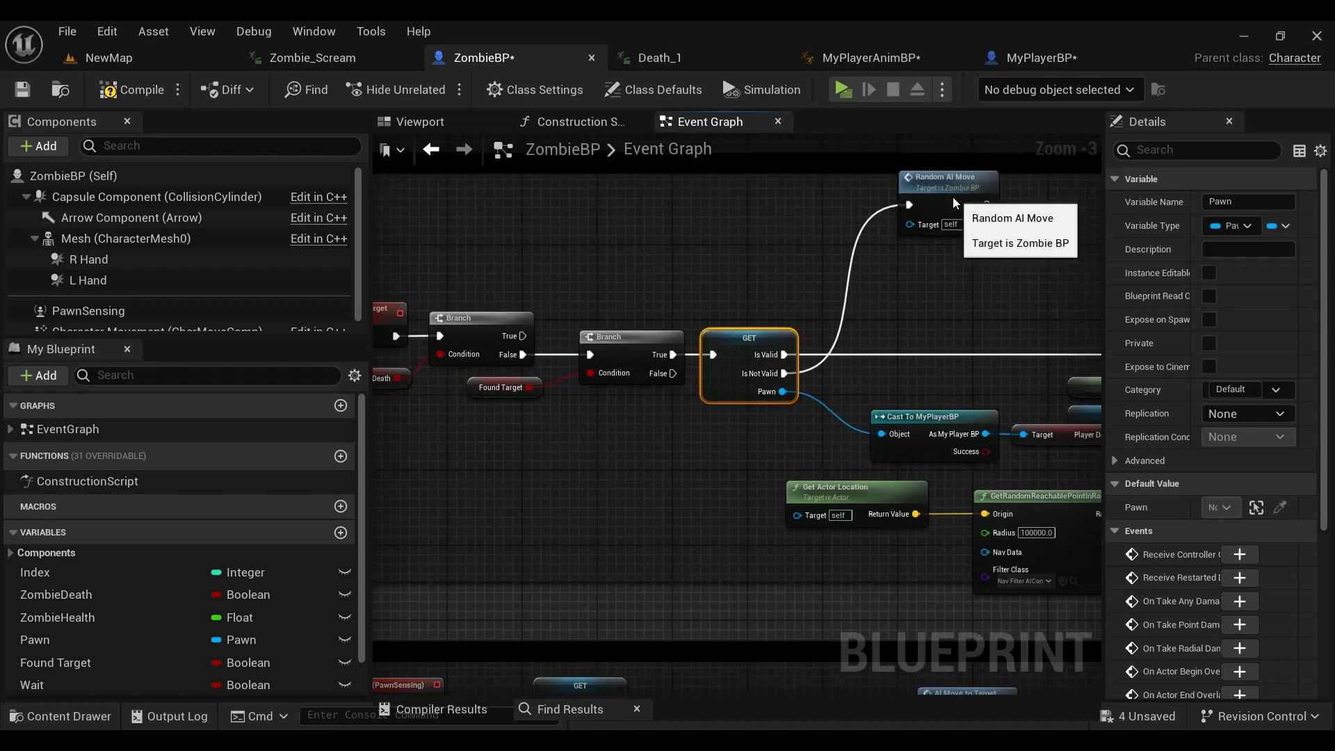
click(865, 220)
drag(865, 220, 855, 220)
drag(949, 434, 893, 437)
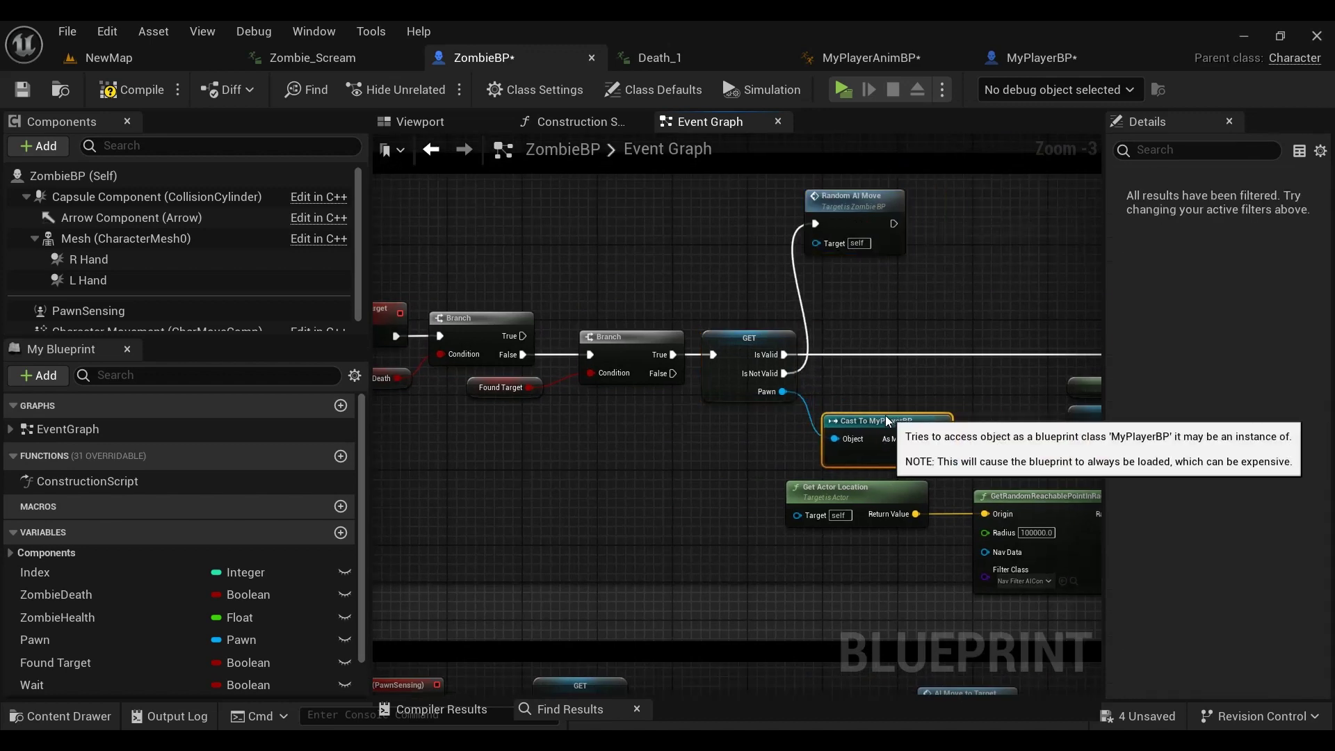
right_drag(977, 381, 840, 374)
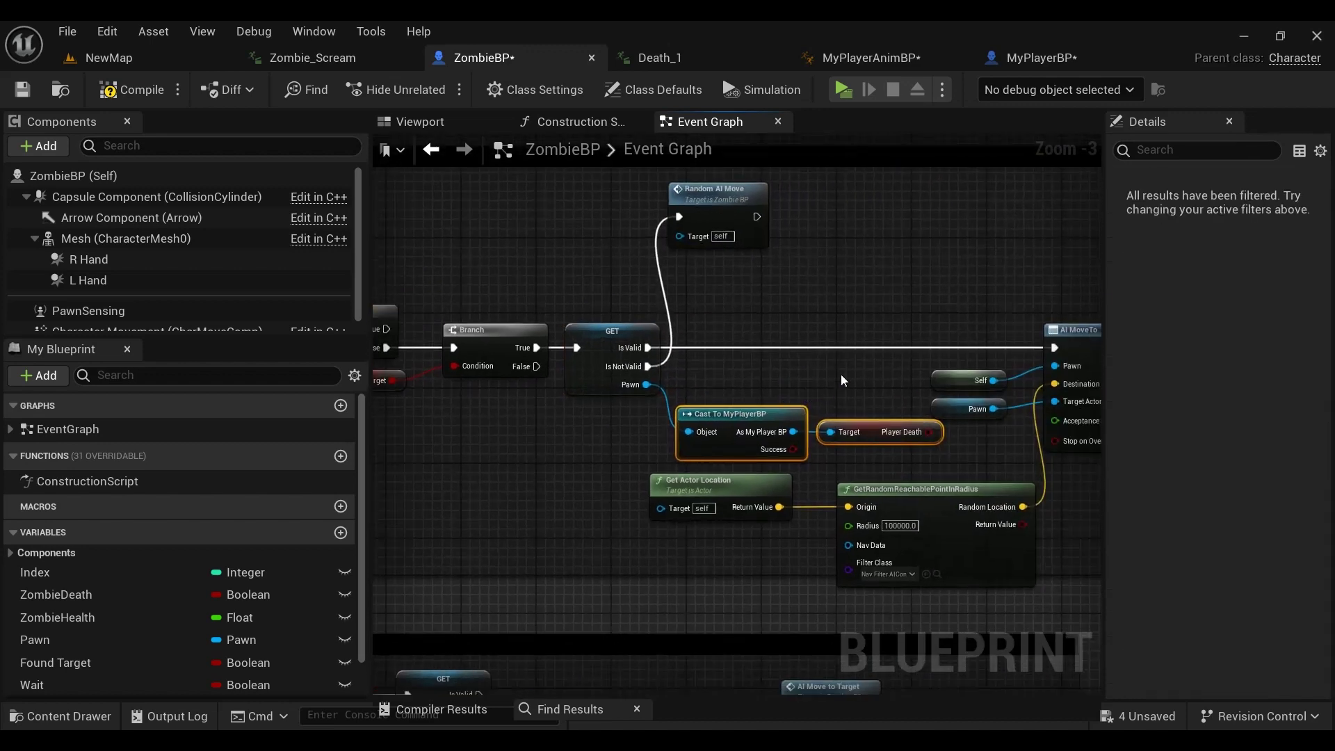
click(841, 323)
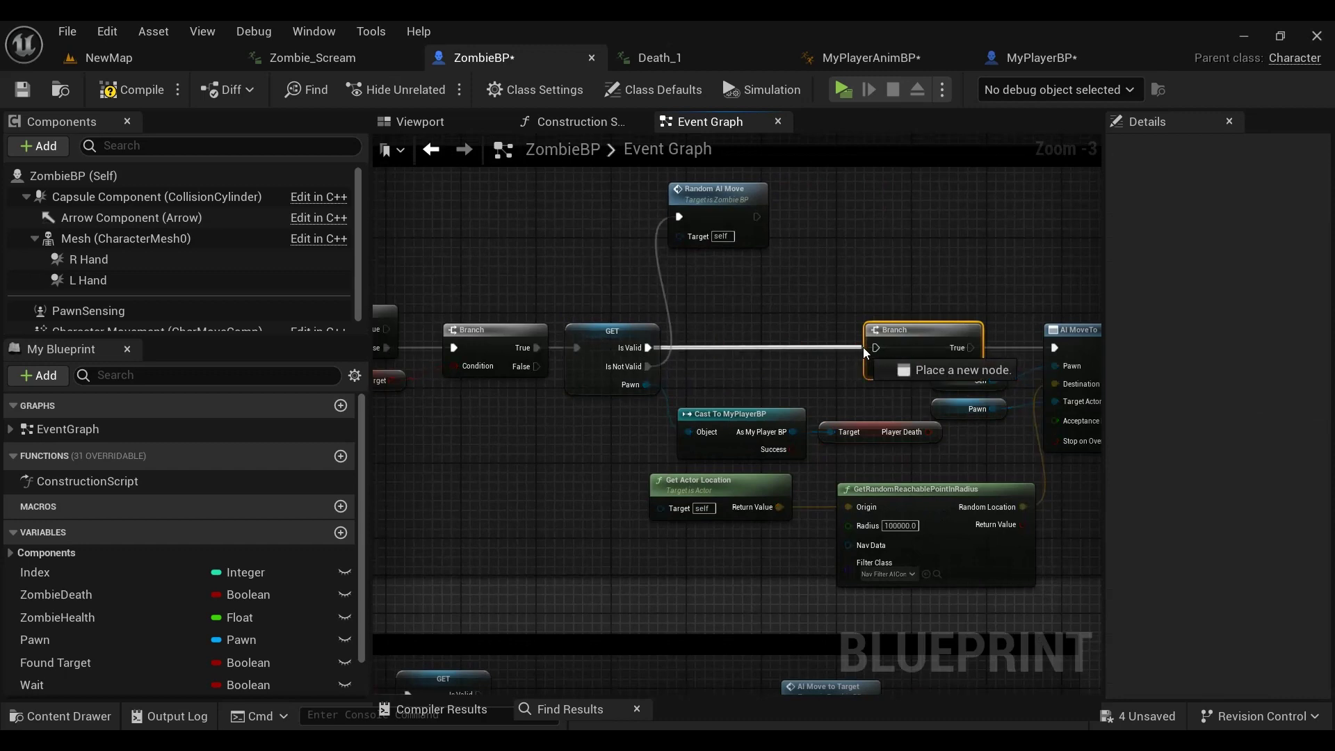
Step: Shift the preceding node chain left and wire Player Death into the Branch Condition
drag(869, 446, 429, 216)
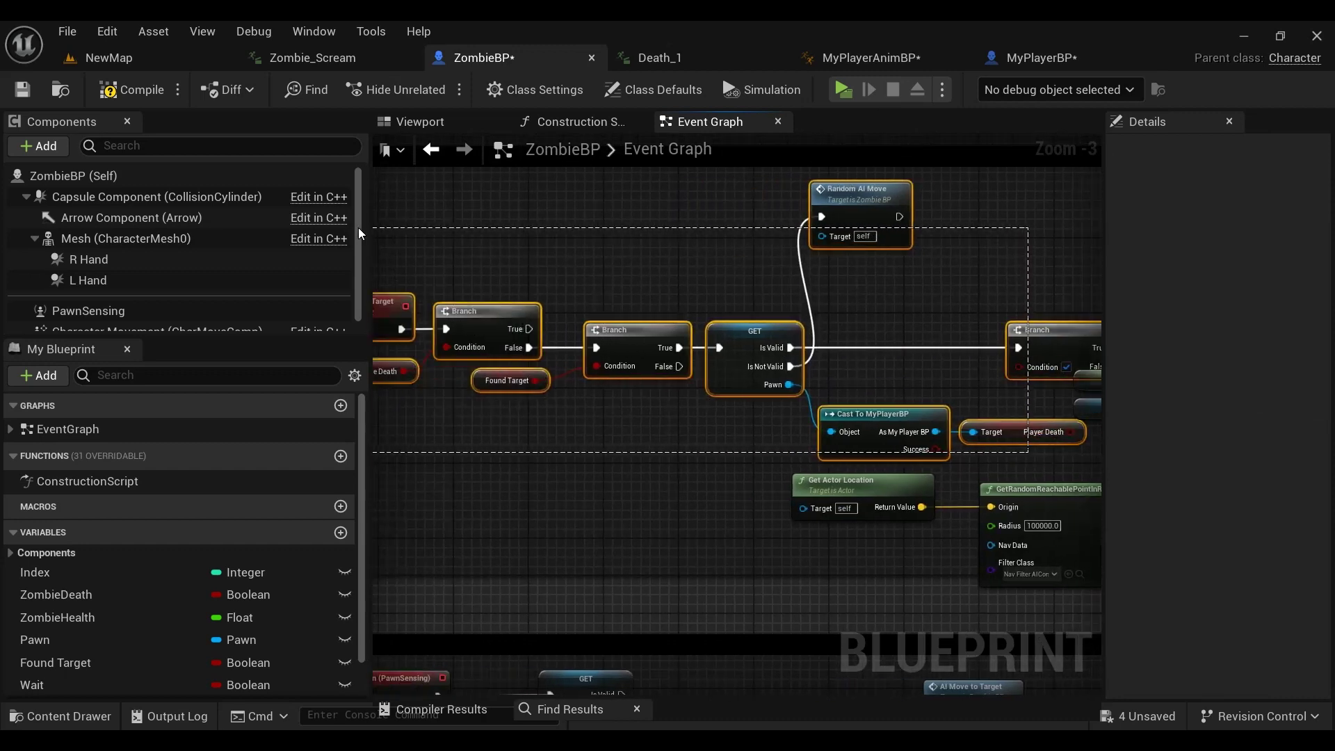
drag(780, 348, 696, 344)
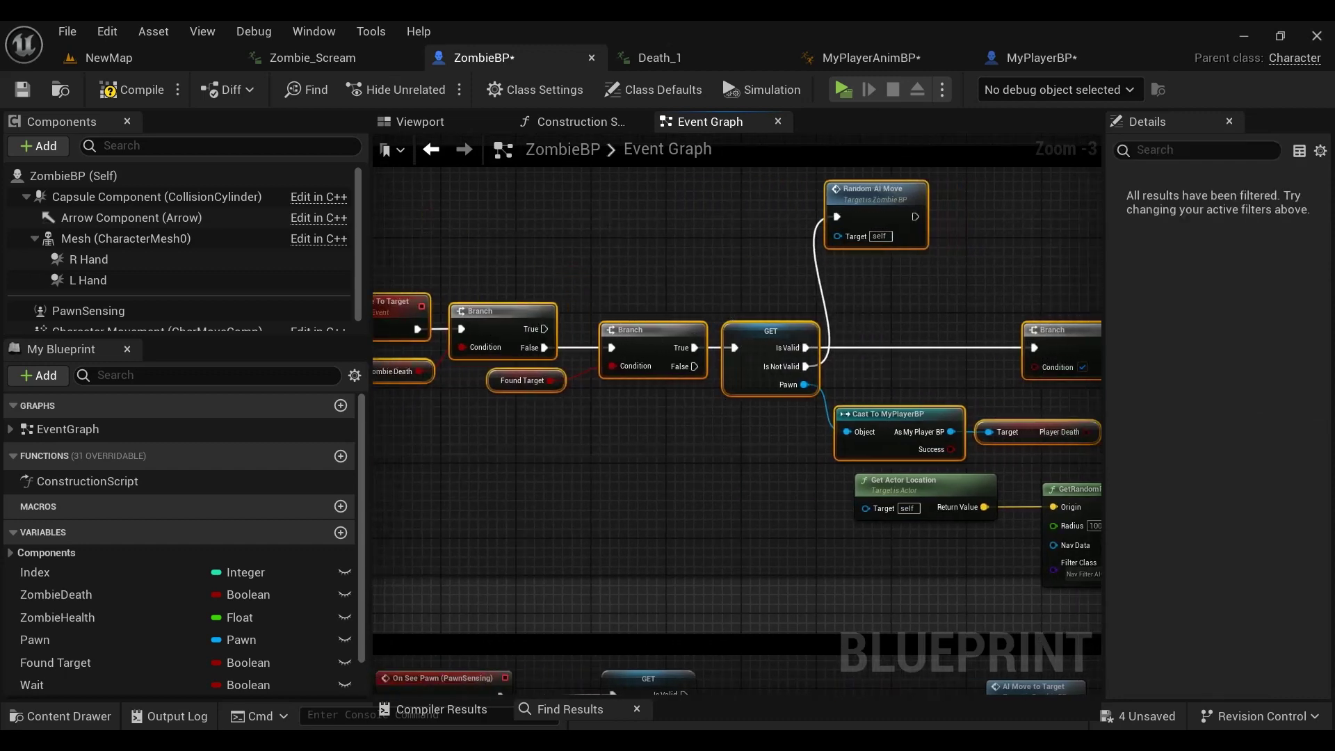
mouse_move(1044, 355)
right_down()
mouse_move(810, 352)
mouse_move(1105, 314)
right_up()
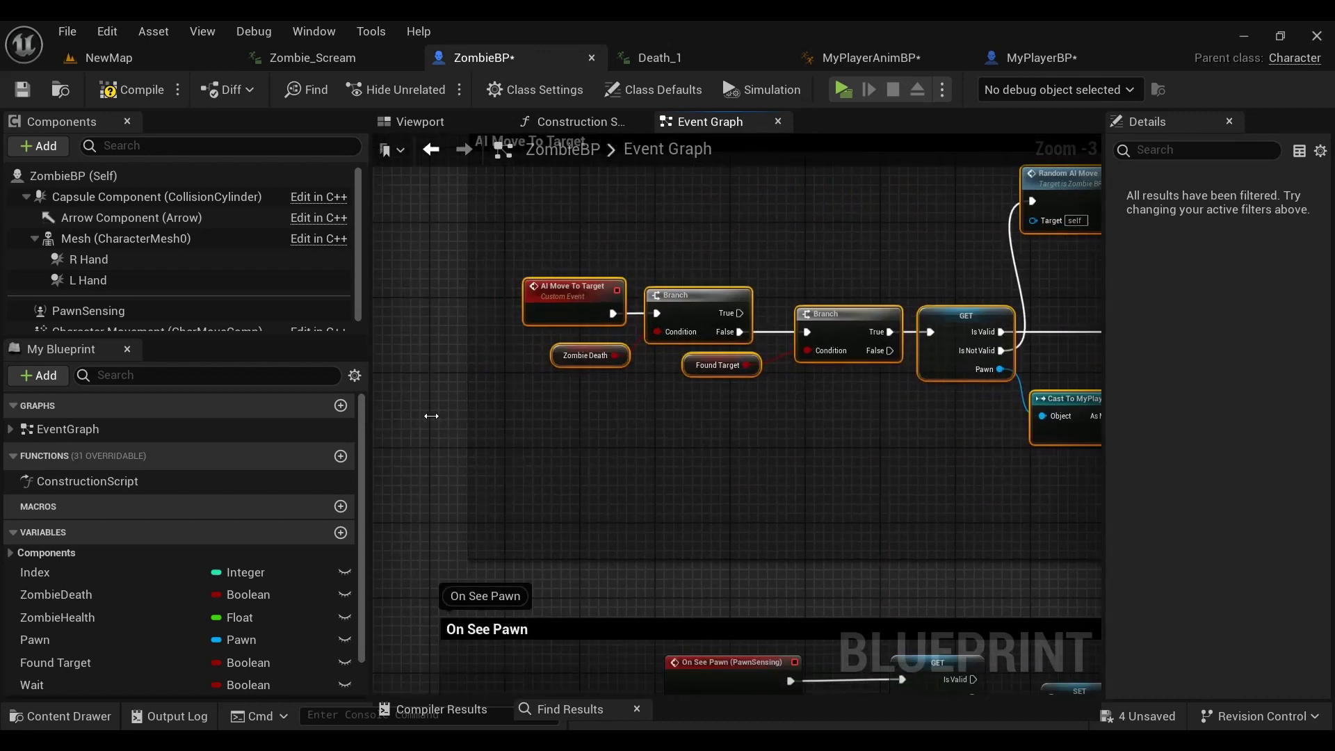
right_drag(525, 422, 375, 390)
click(743, 452)
scroll(768, 406, up, 2)
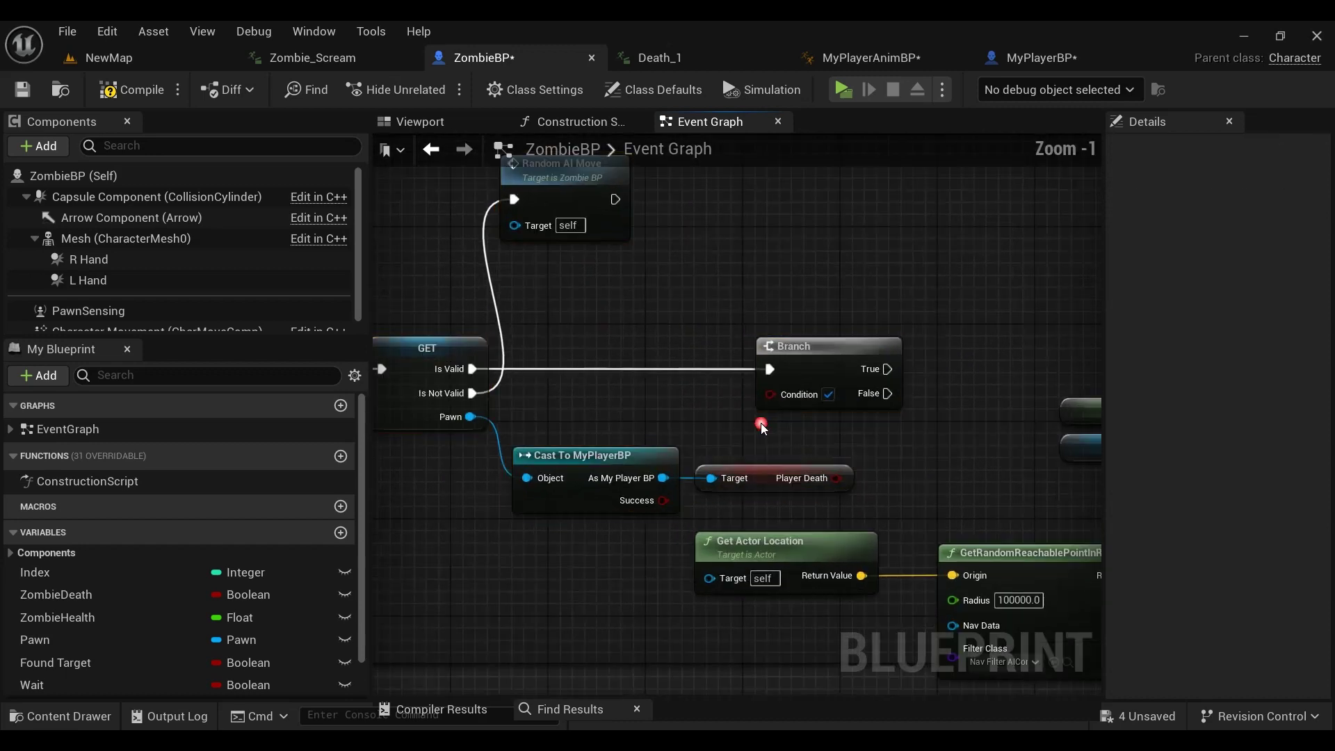
right_click(912, 397)
drag(834, 473, 838, 478)
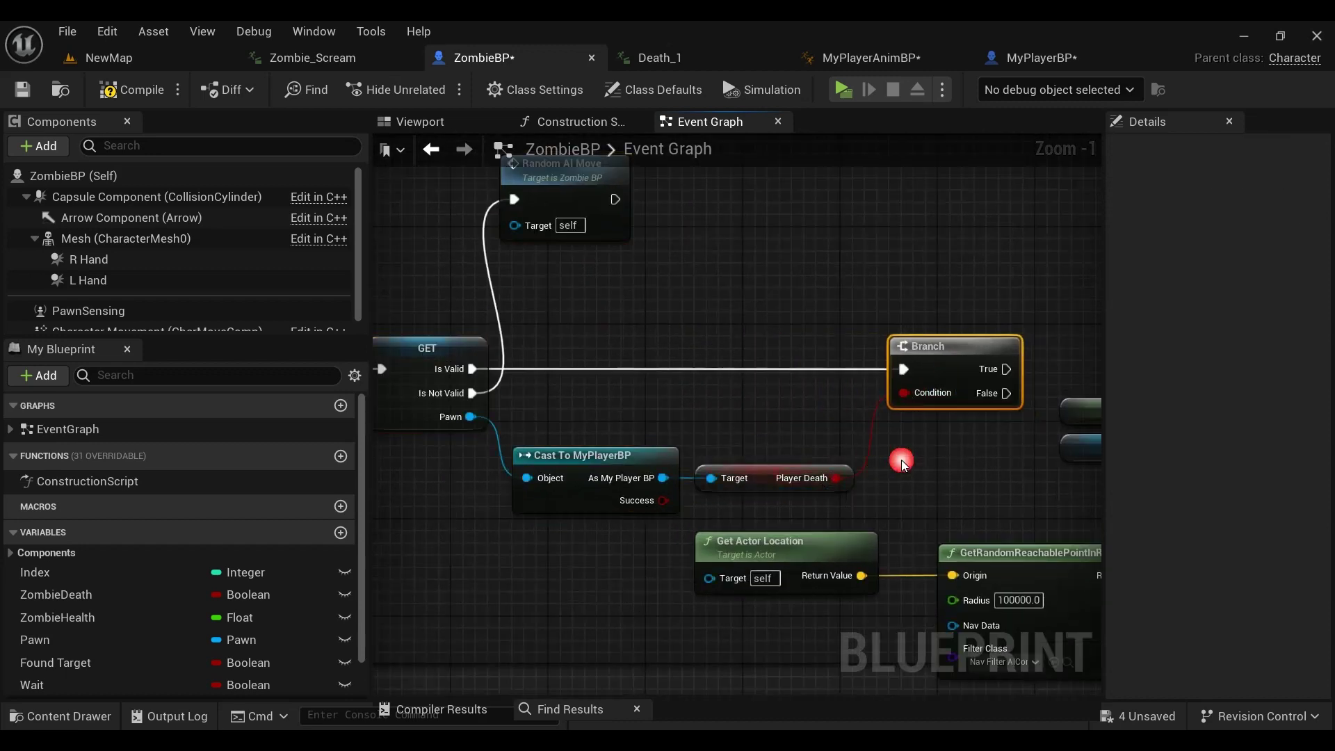
Step: Connect the Branch False pin to AI MoveTo
drag(586, 452, 586, 417)
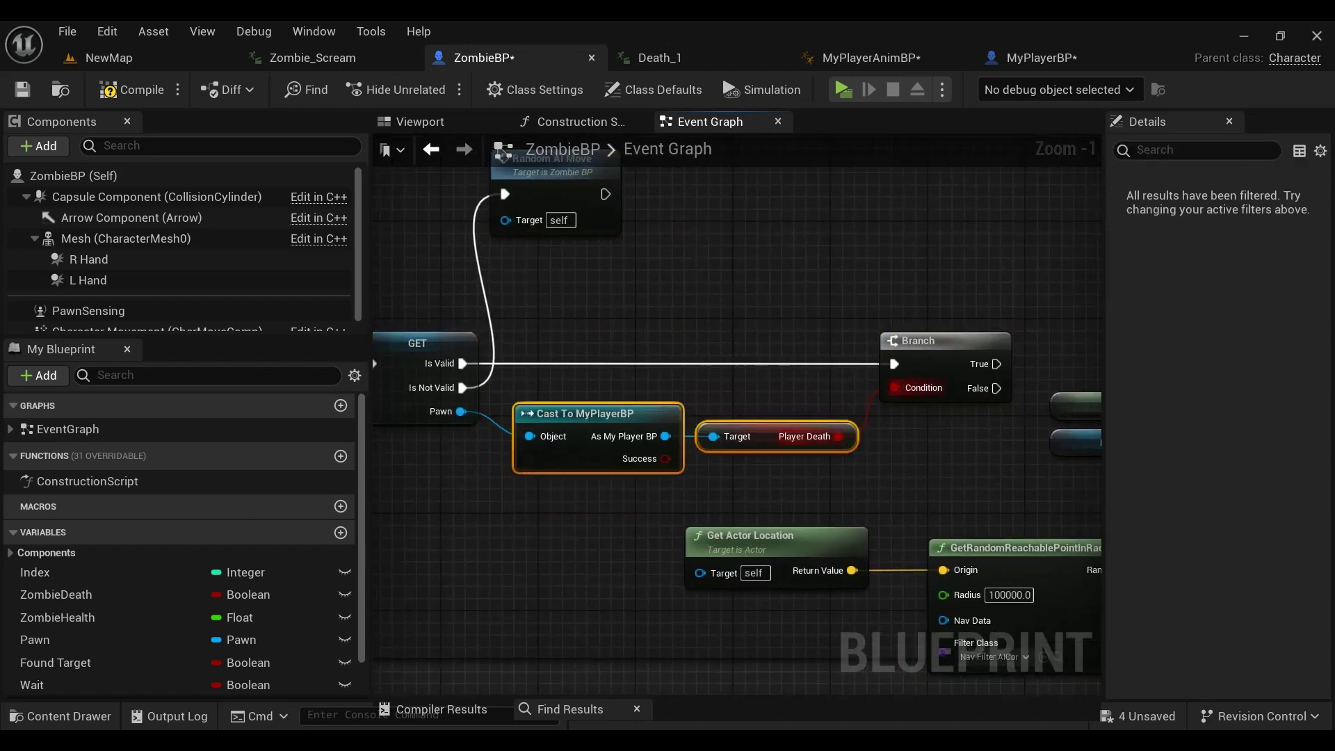
mouse_move(944, 409)
right_down()
mouse_move(687, 424)
mouse_move(735, 447)
mouse_move(742, 429)
right_up()
drag(943, 394, 943, 395)
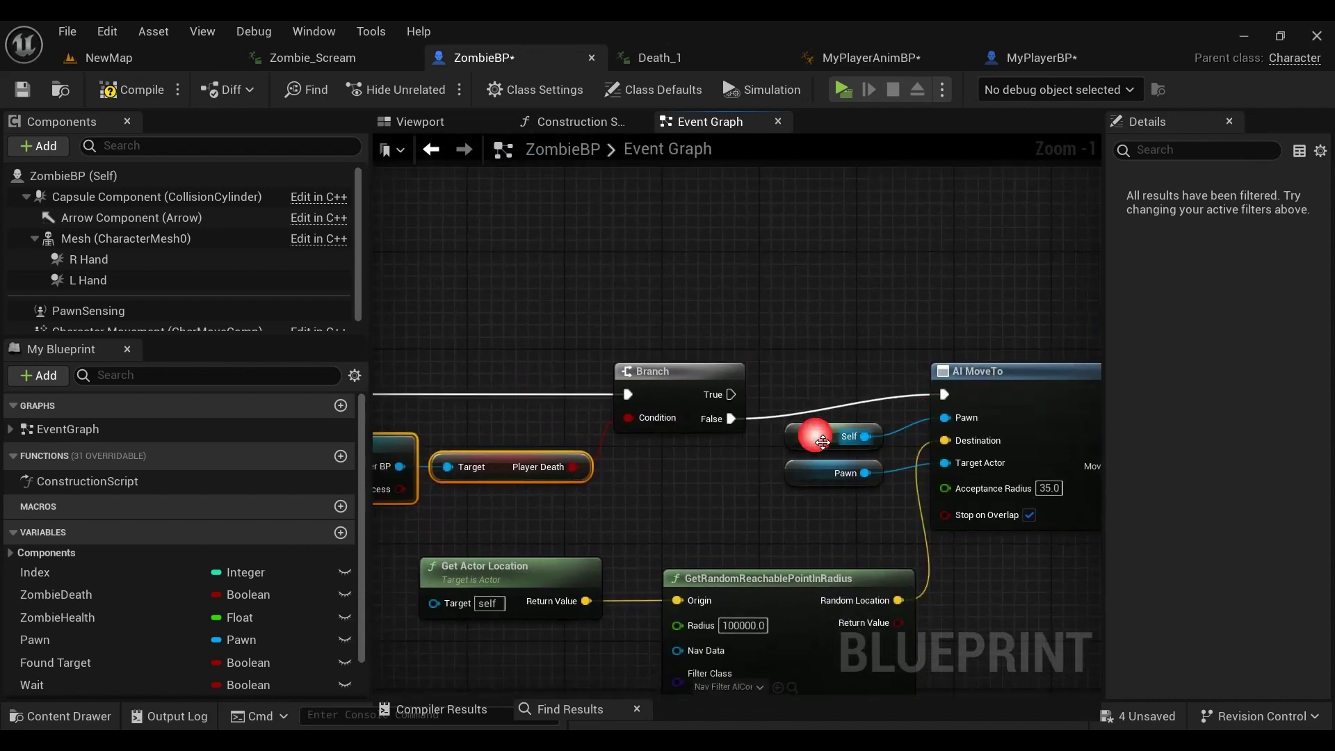
scroll(882, 492, down, 2)
Step: Duplicate Random AI Move for the Branch True pin and compile ZombieBP
right_click(530, 288)
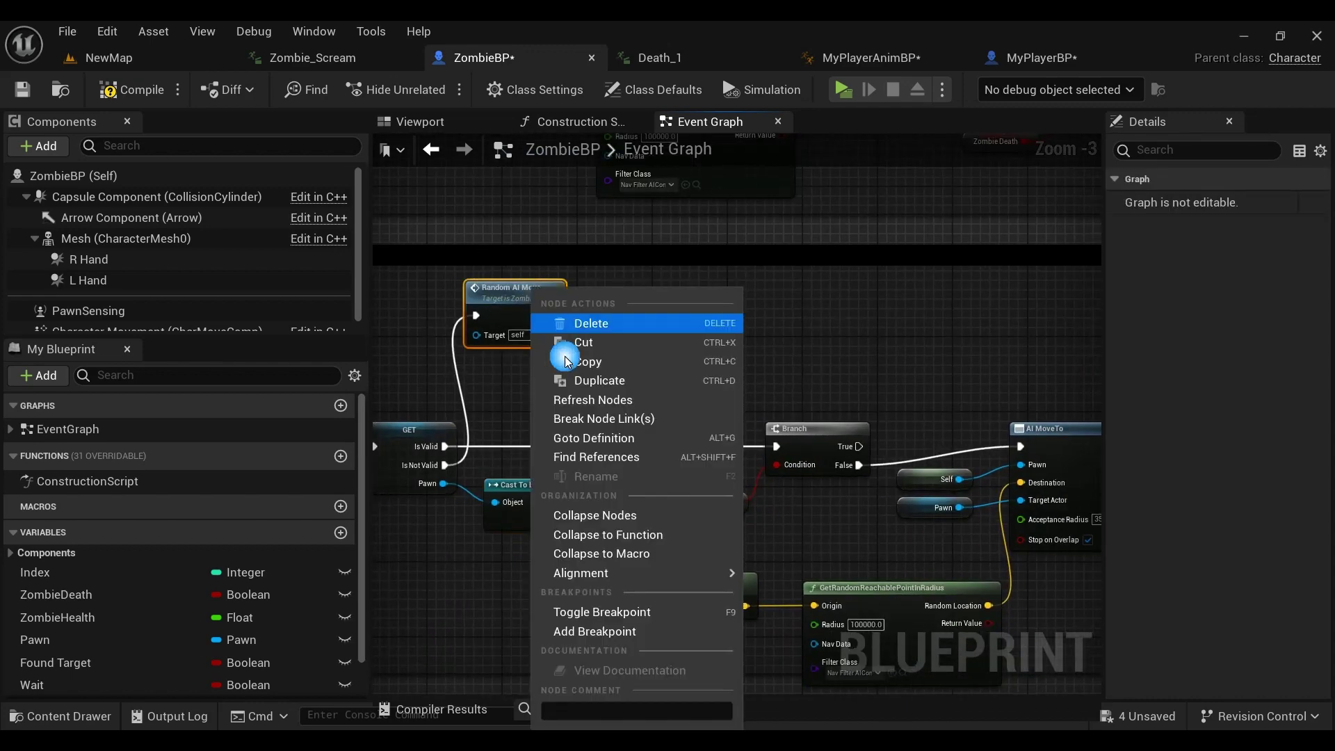
click(661, 387)
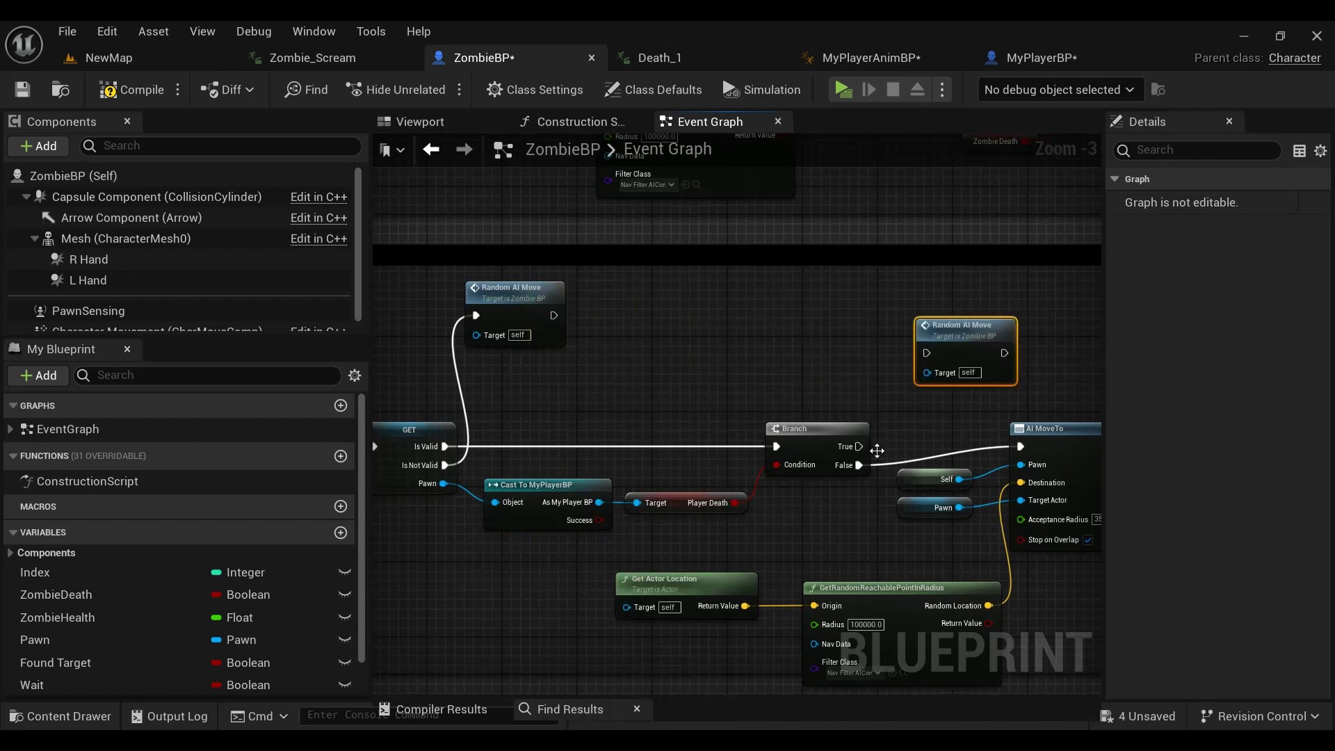
click(153, 91)
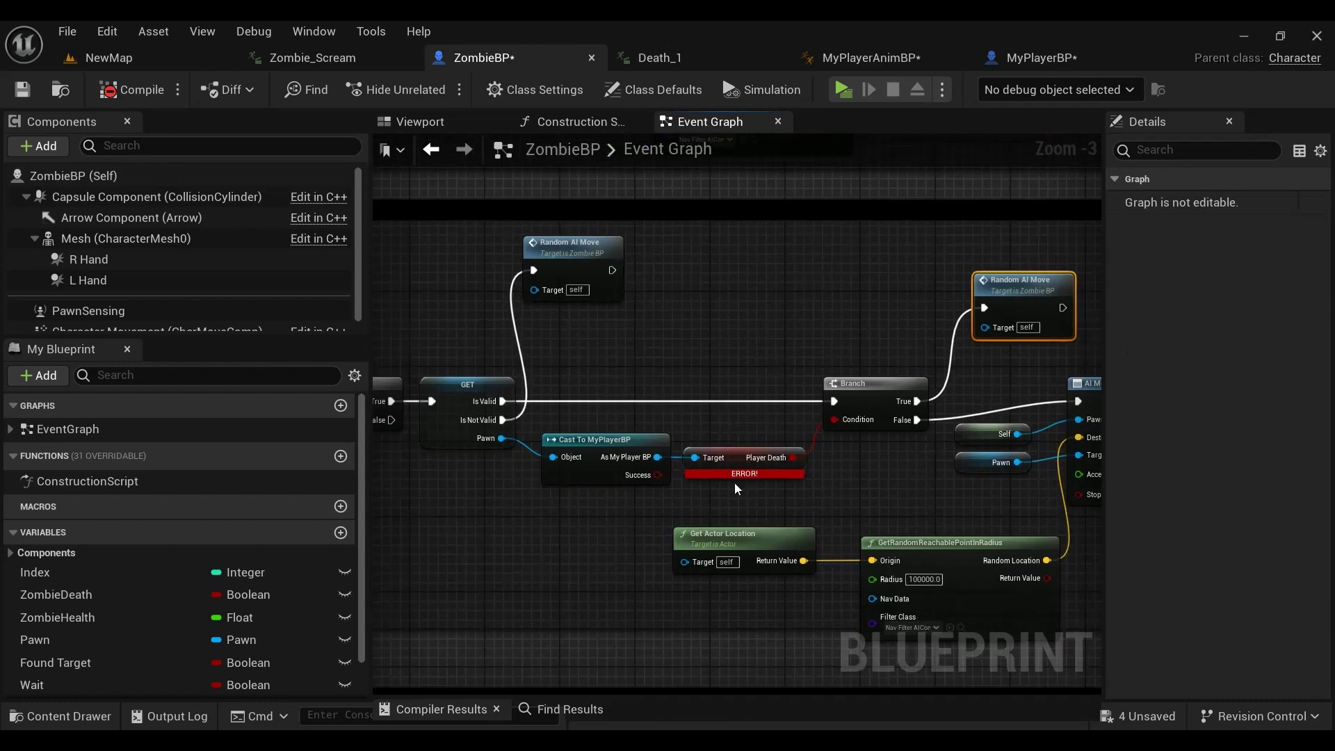
right_drag(684, 540, 736, 468)
Step: Save MyPlayerBP and return to ZombieBP
click(1040, 57)
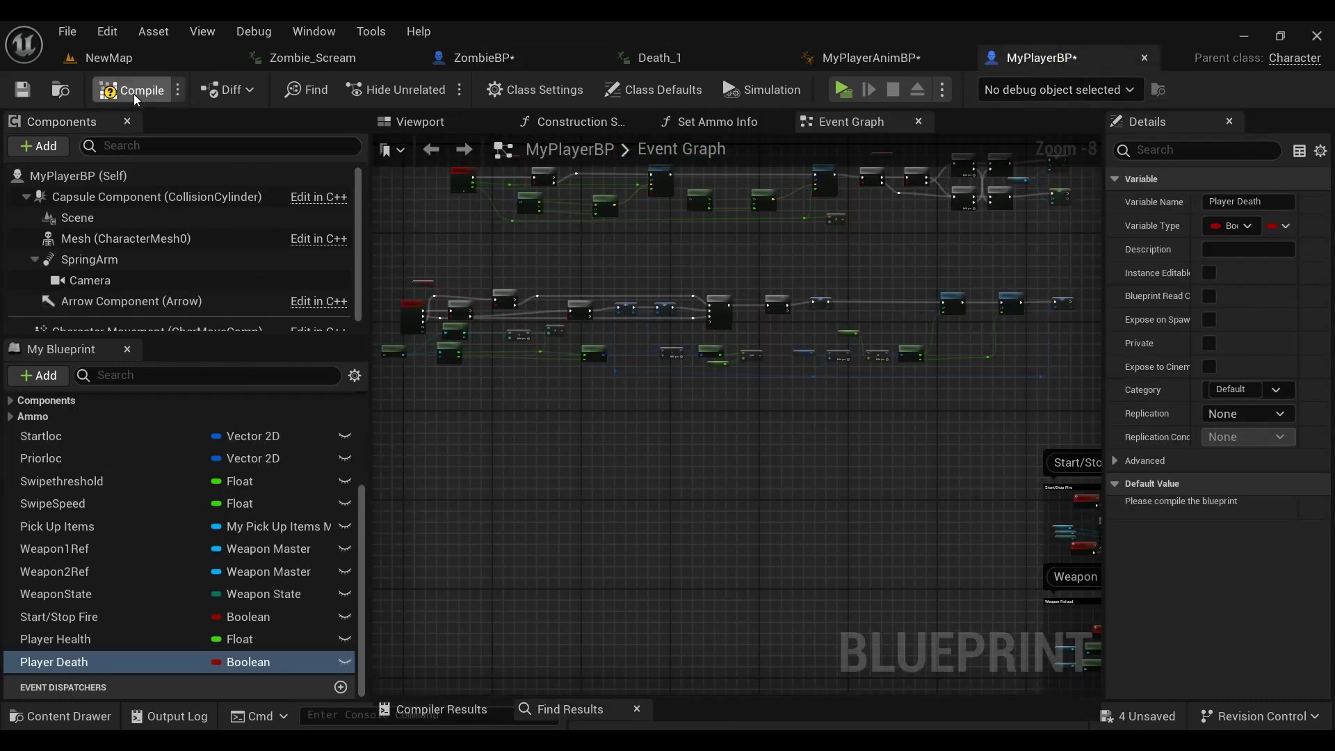
click(21, 94)
click(508, 59)
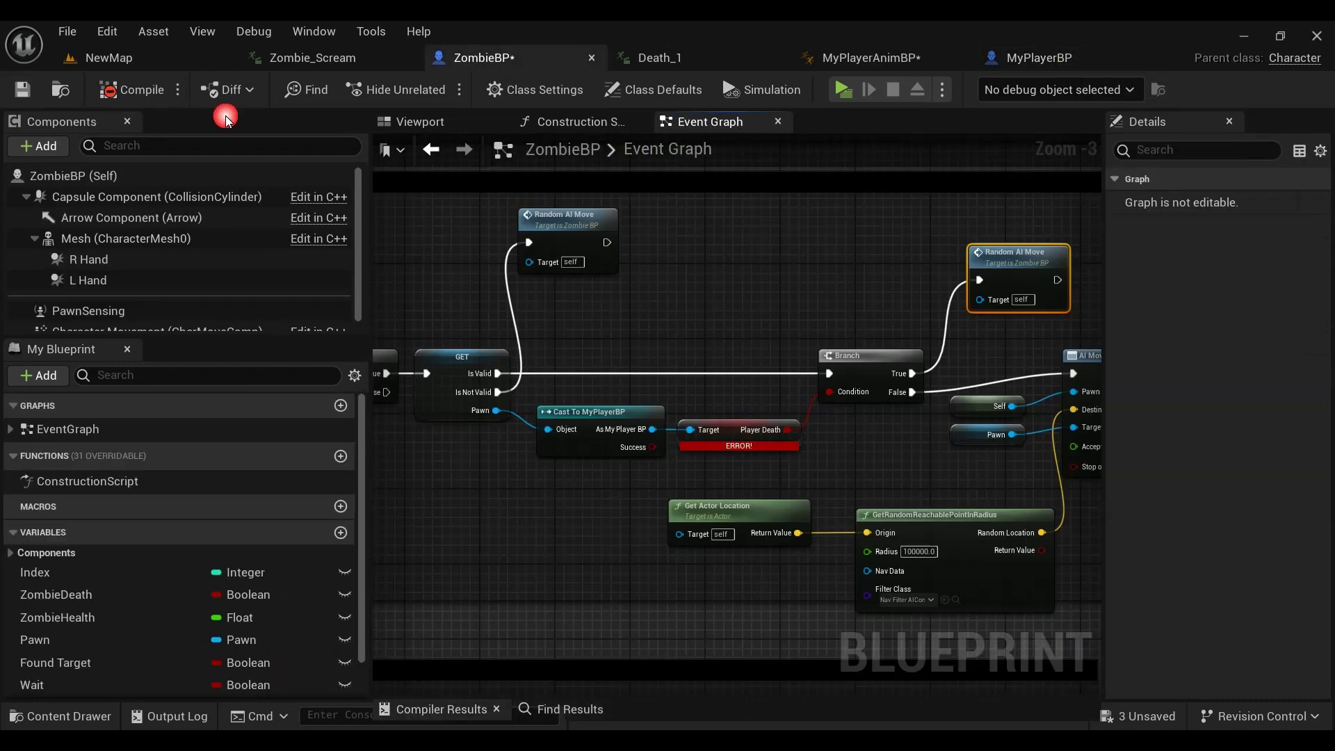
Step: Copy the SET Max Walk Speed and Character Movement nodes and place them after Random AI Move
right_drag(955, 368, 803, 429)
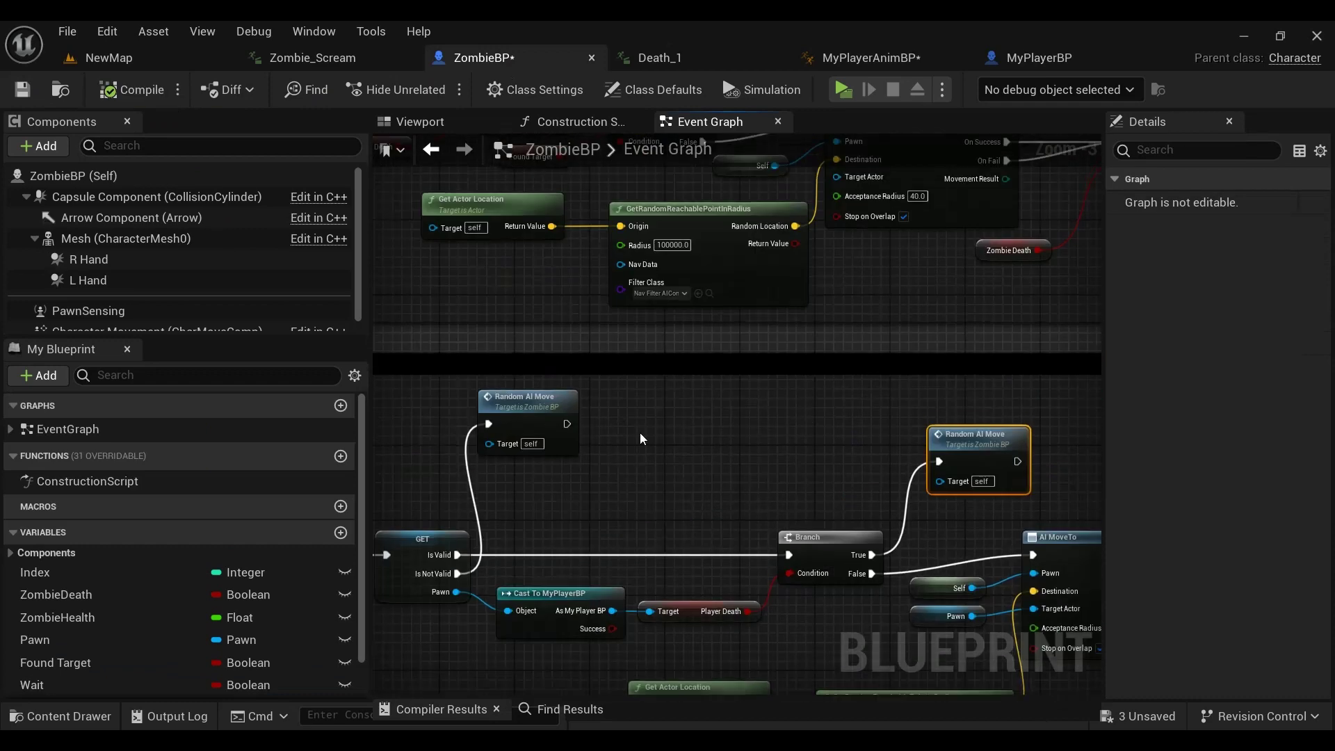
double_click(927, 503)
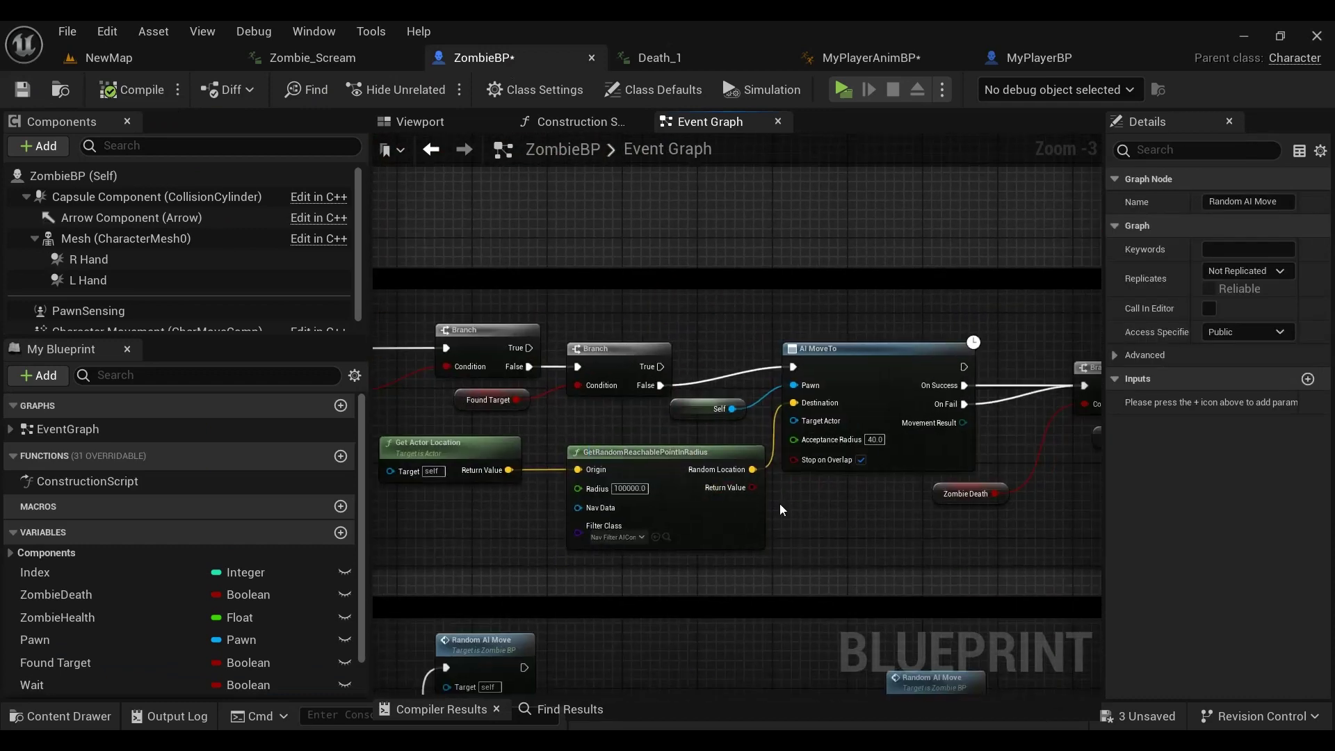
scroll(687, 485, down, 3)
right_drag(652, 550, 795, 444)
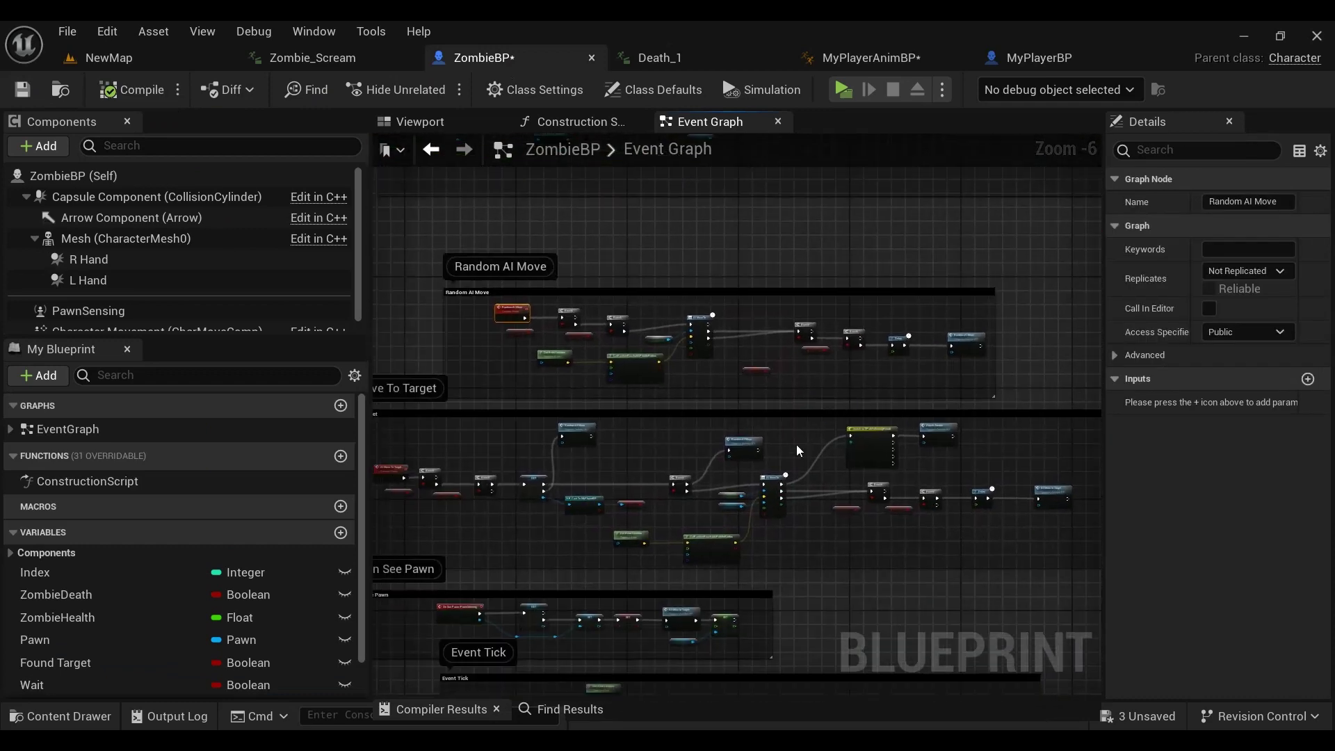
scroll(799, 517, up, 3)
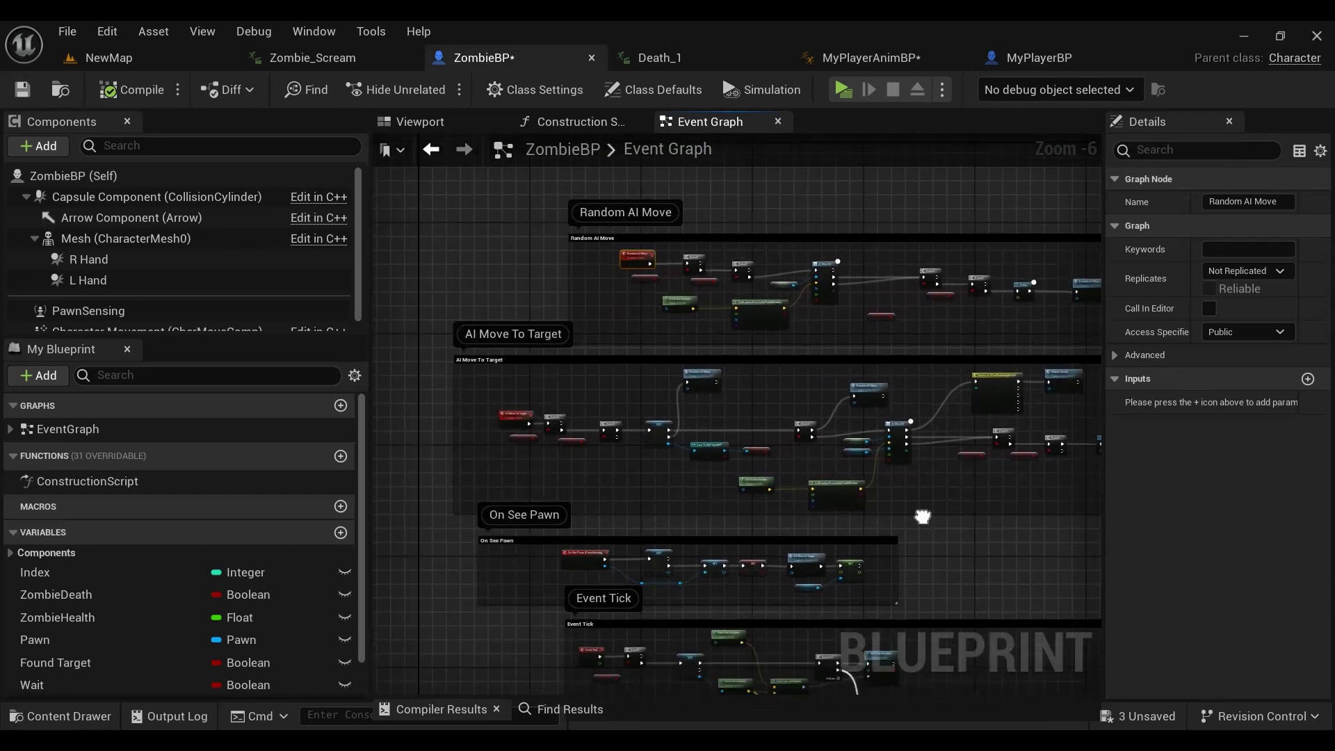
drag(744, 521, 744, 520)
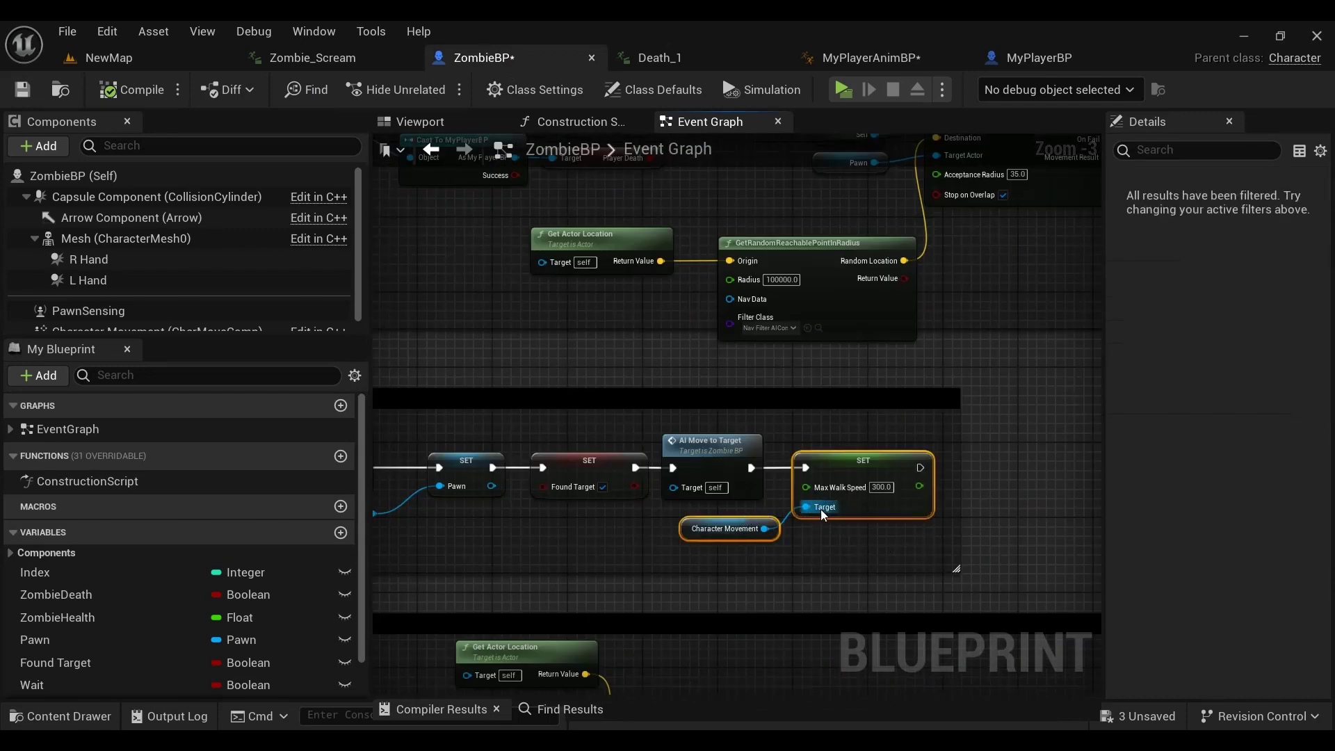
right_drag(676, 196, 850, 574)
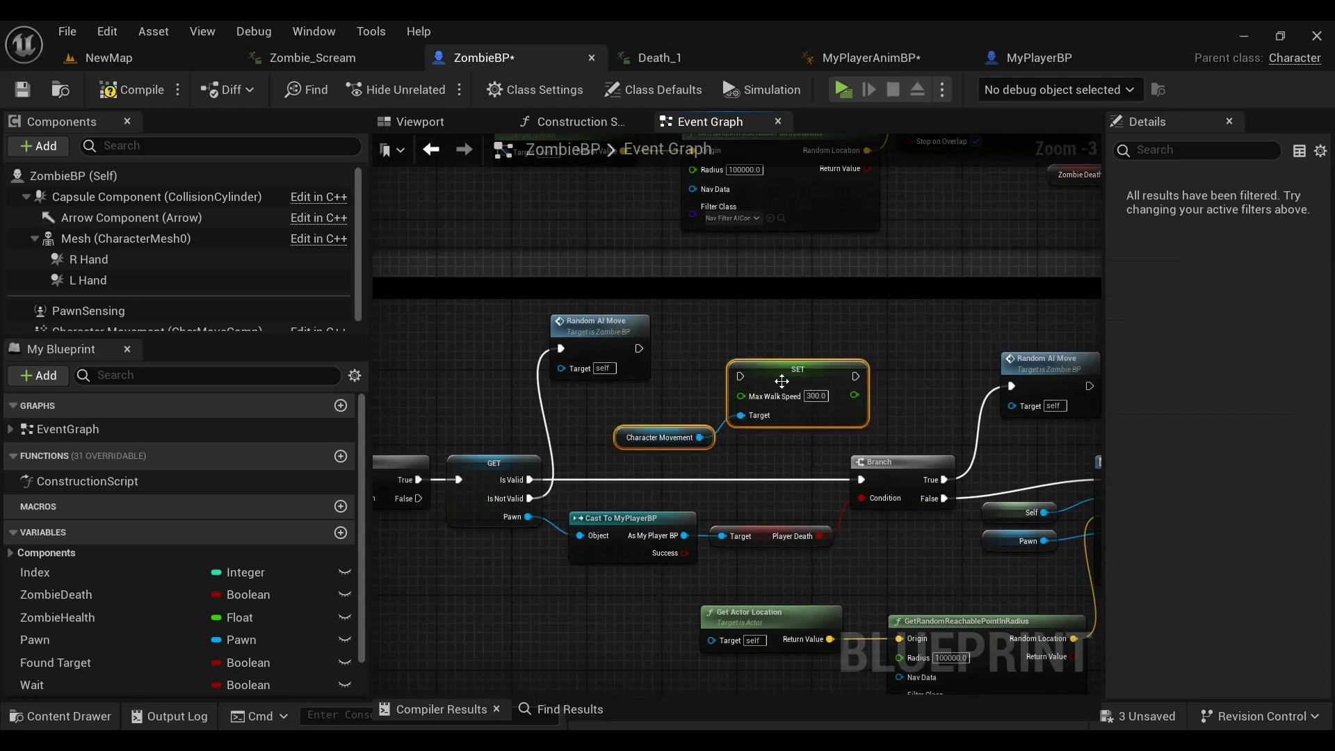
drag(781, 381, 762, 344)
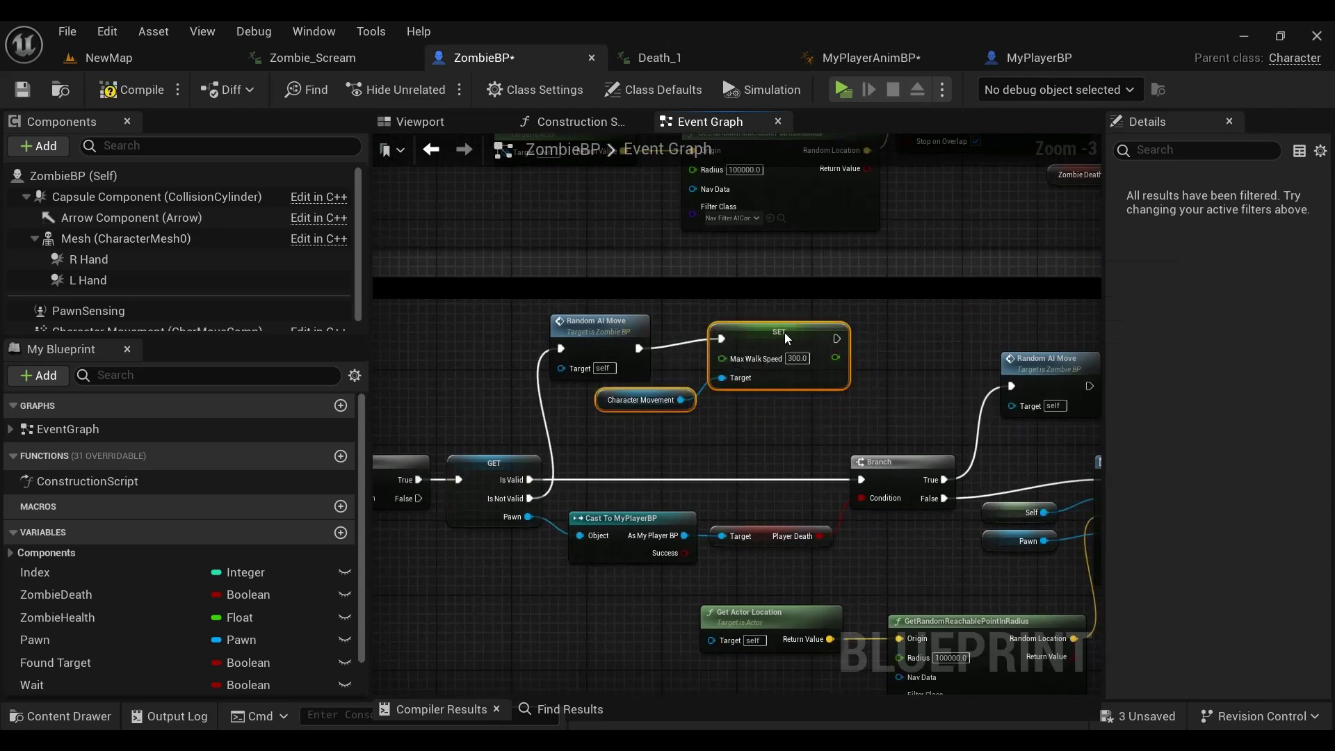
right_drag(997, 377, 658, 355)
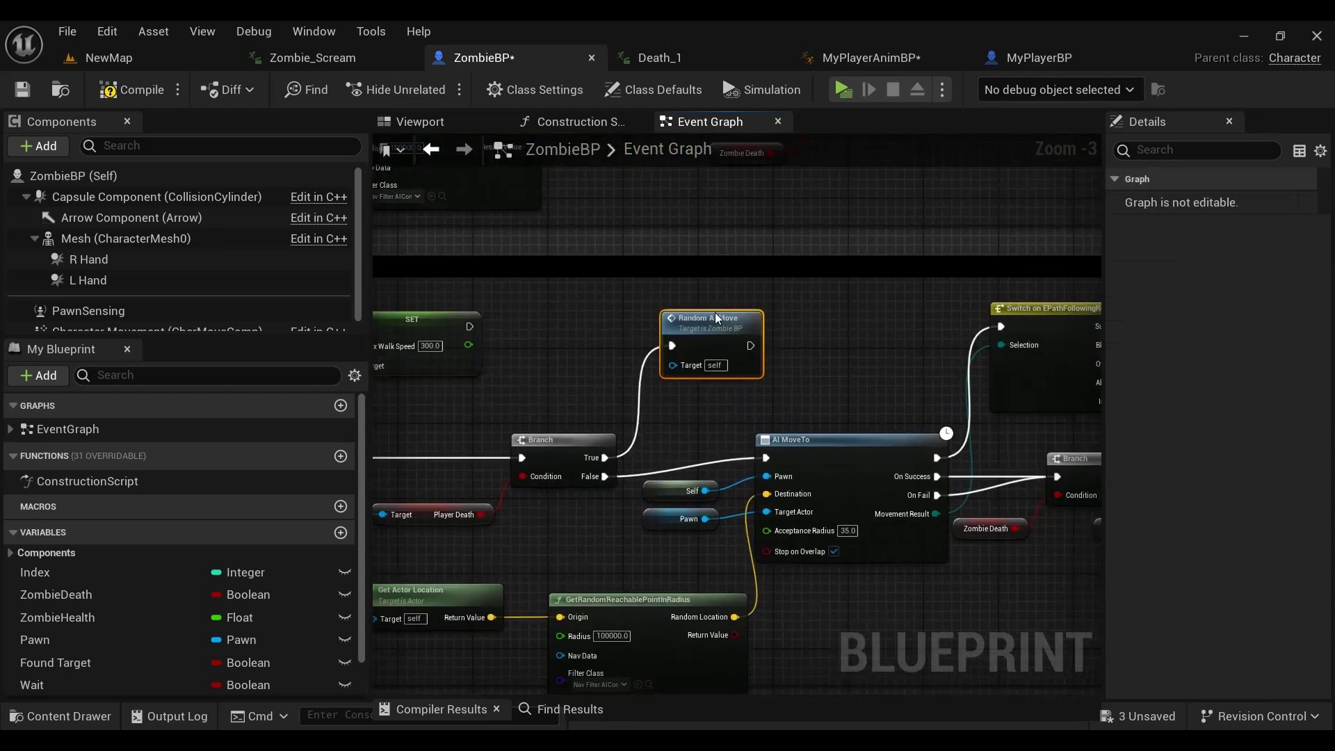
right_drag(717, 319, 762, 298)
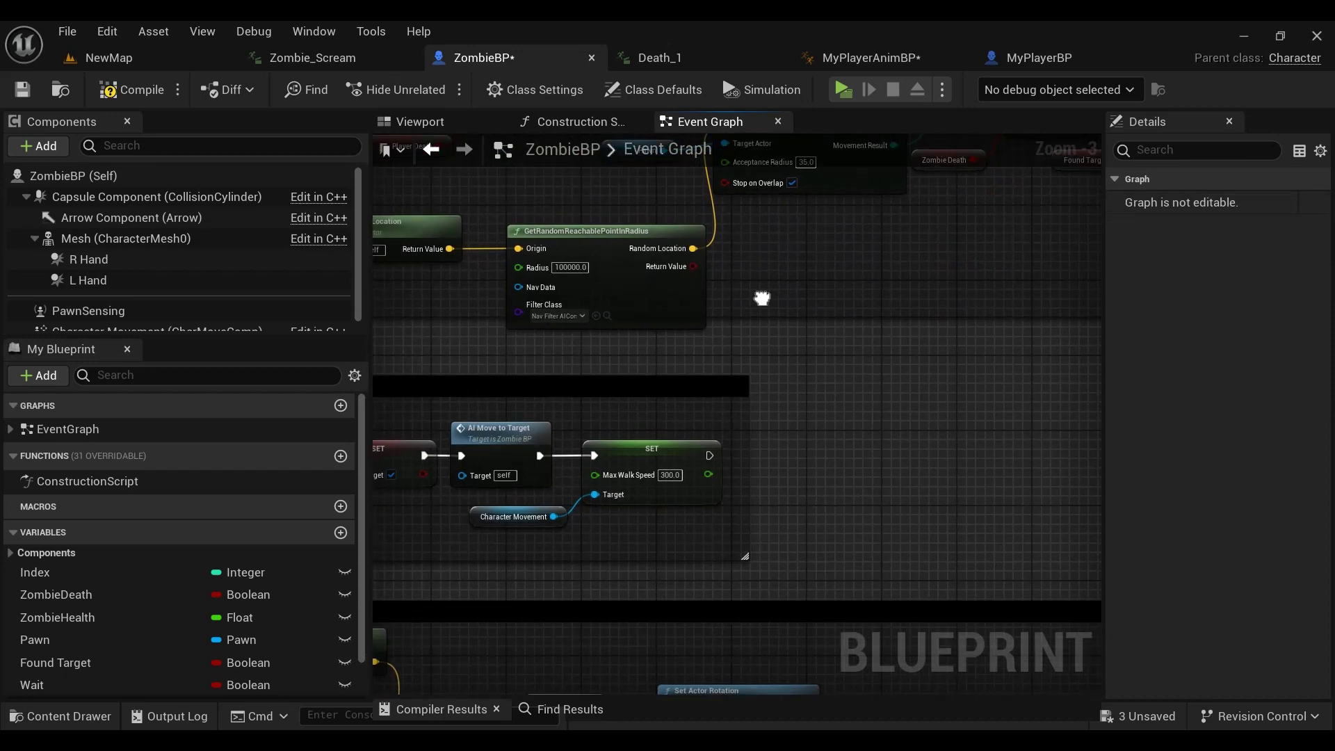
right_drag(762, 299, 824, 258)
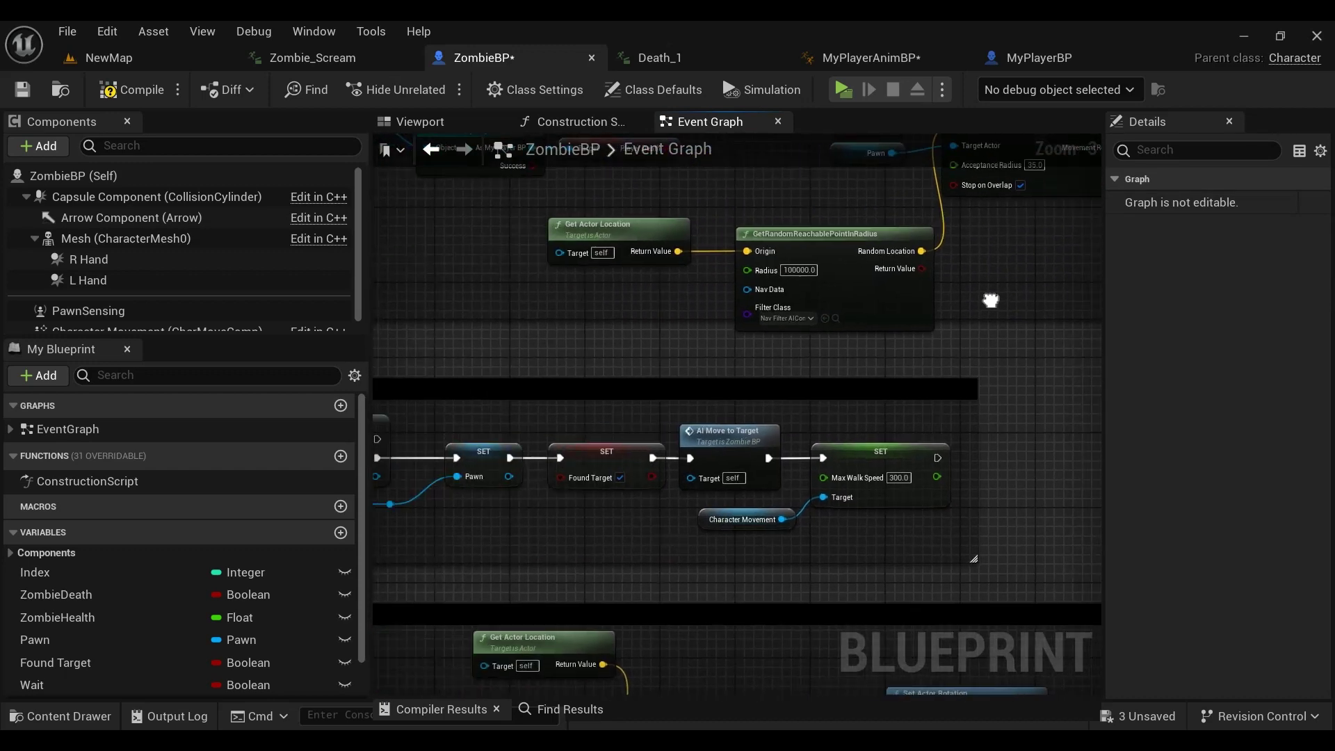
scroll(824, 257, up, 3)
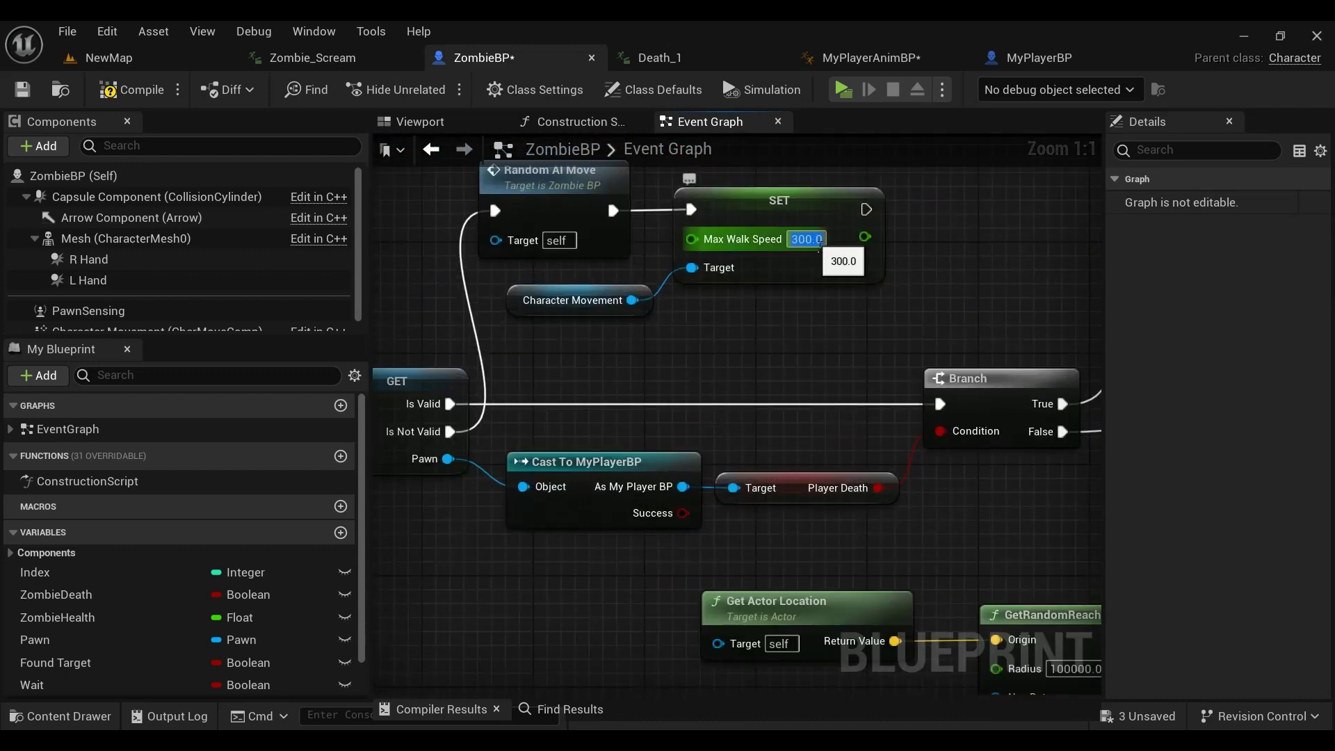
Step: Set the copied Max Walk Speed to 25 and position it with Character Movement after Random AI Move
text(25)
key(Return)
drag(925, 335, 571, 257)
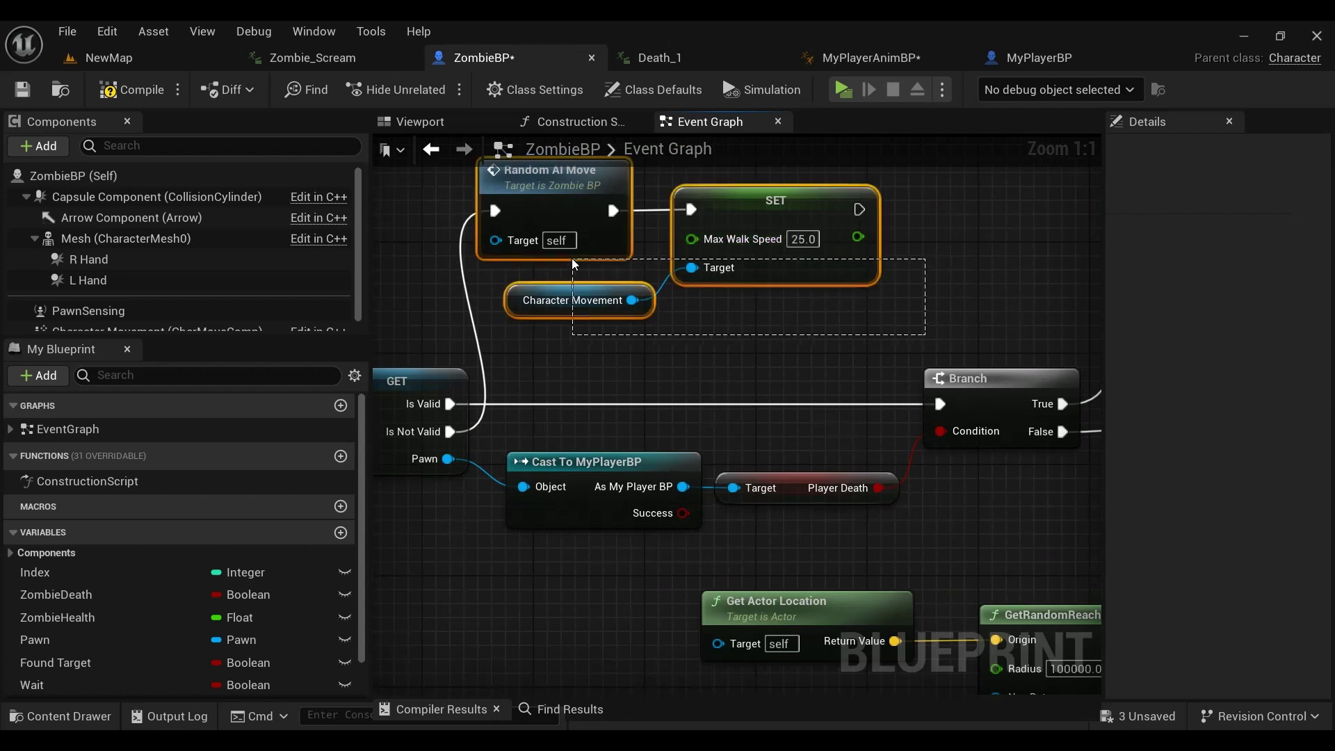
right_drag(840, 335, 867, 417)
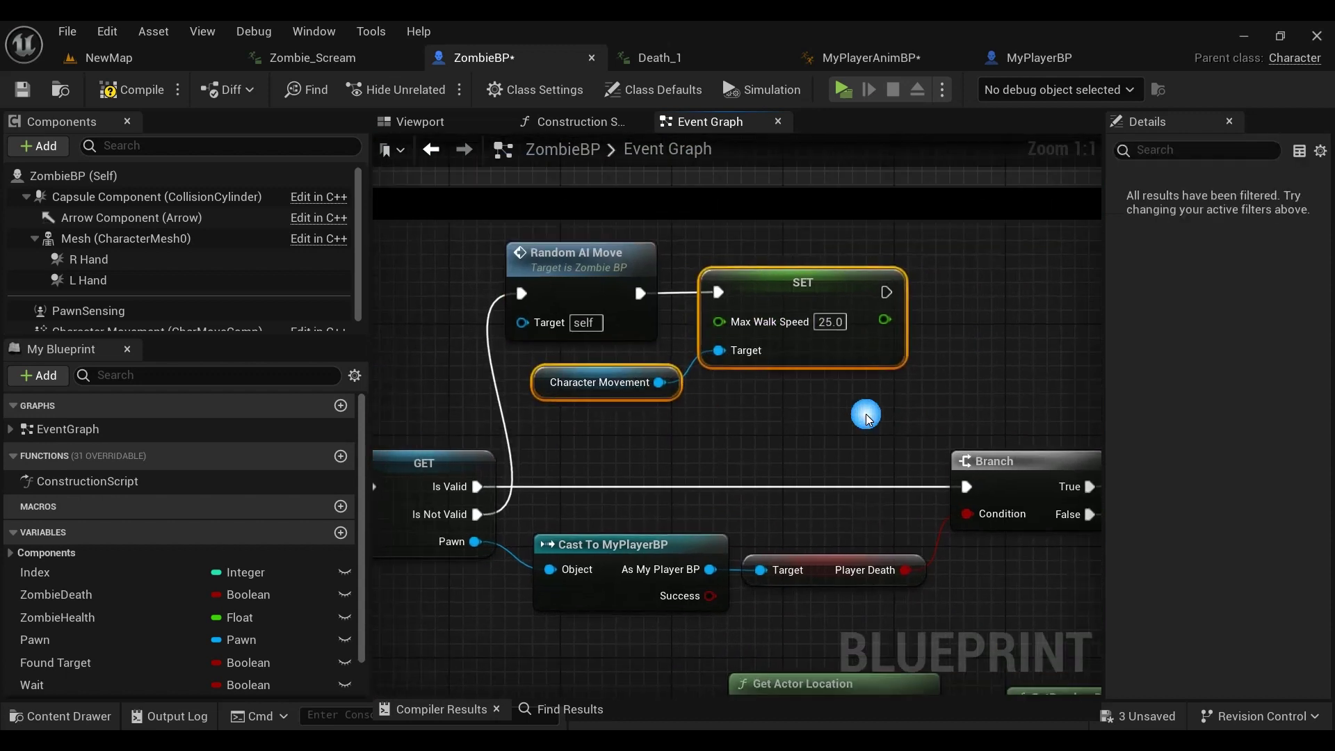
ctrl+click(612, 260)
drag(612, 260, 675, 259)
right_drag(675, 260, 558, 269)
mouse_move(750, 415)
mouse_down()
mouse_move(620, 392)
mouse_move(620, 368)
mouse_up()
right_drag(674, 383, 832, 385)
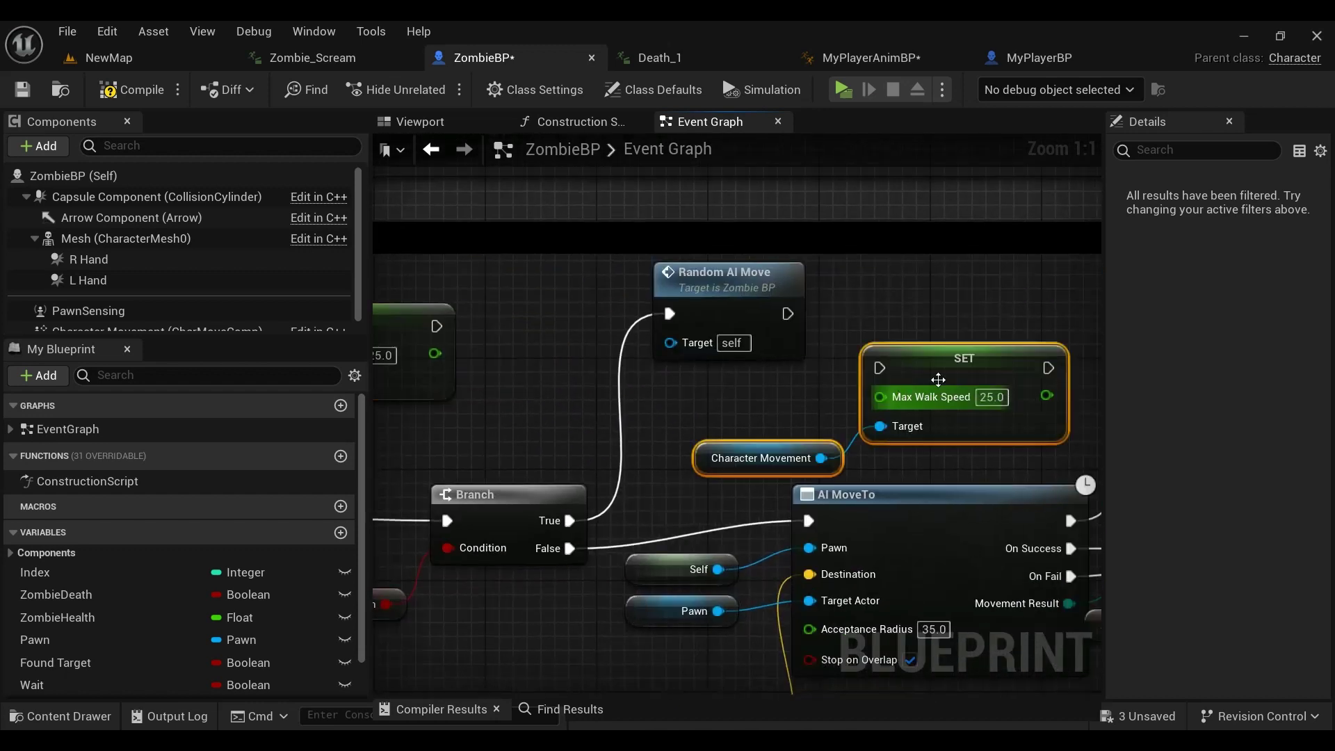
mouse_move(937, 379)
mouse_down()
mouse_move(923, 310)
mouse_move(933, 321)
mouse_up()
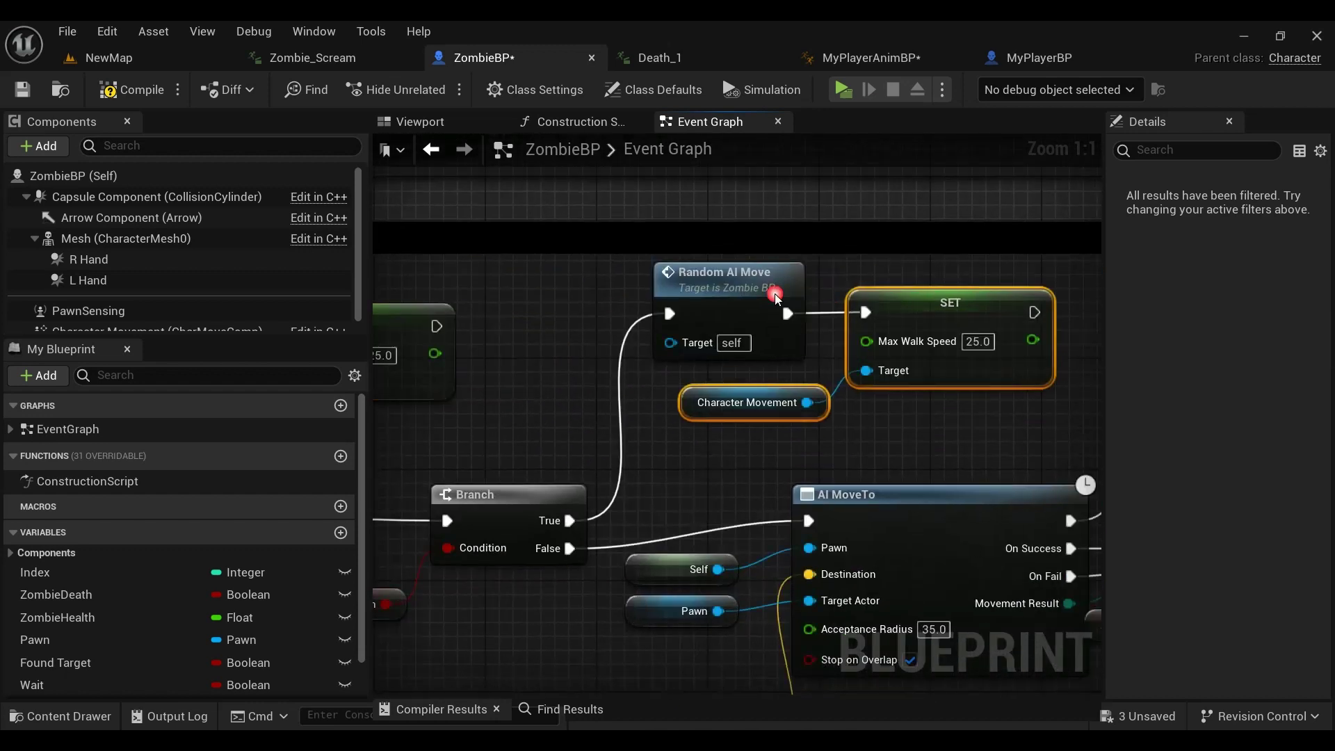
Step: Compile ZombieBP and survey the whole event graph
click(118, 90)
scroll(818, 321, down, 2)
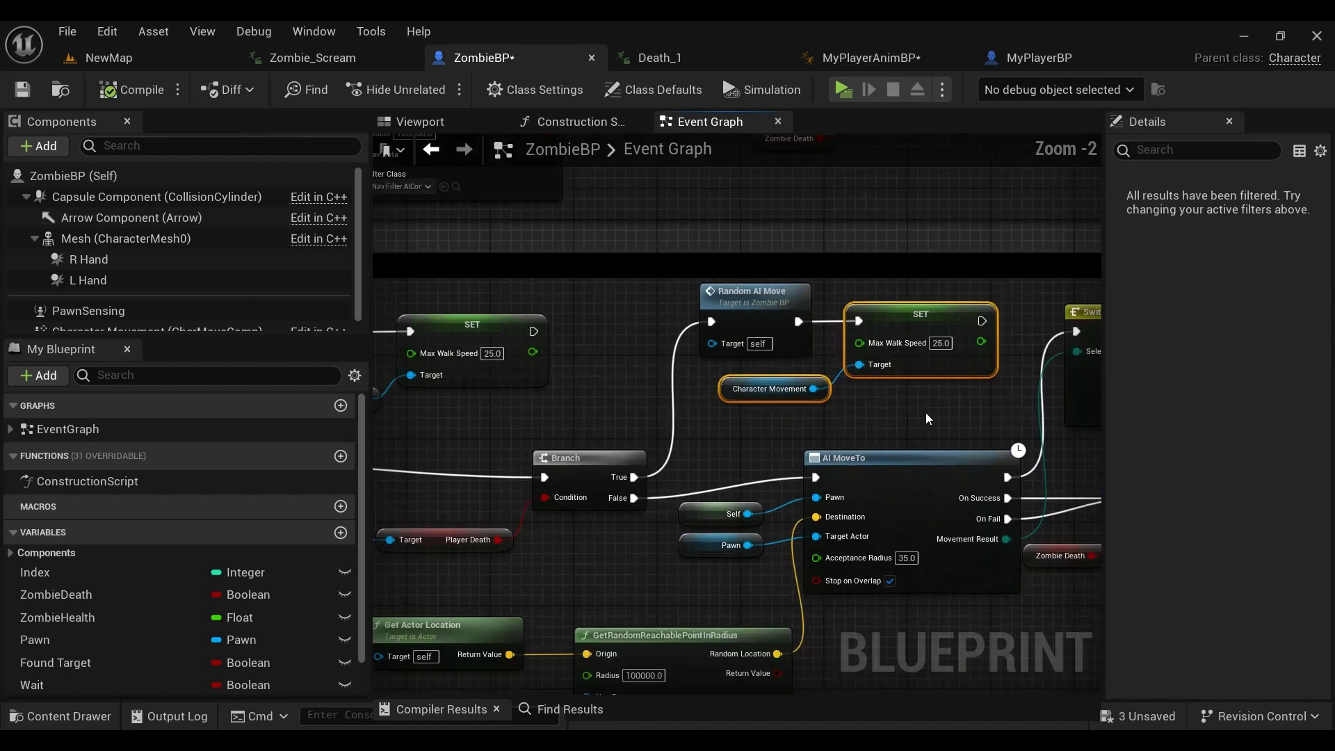
scroll(994, 410, down, 2)
mouse_move(994, 410)
right_down()
mouse_move(988, 510)
mouse_move(901, 508)
right_up()
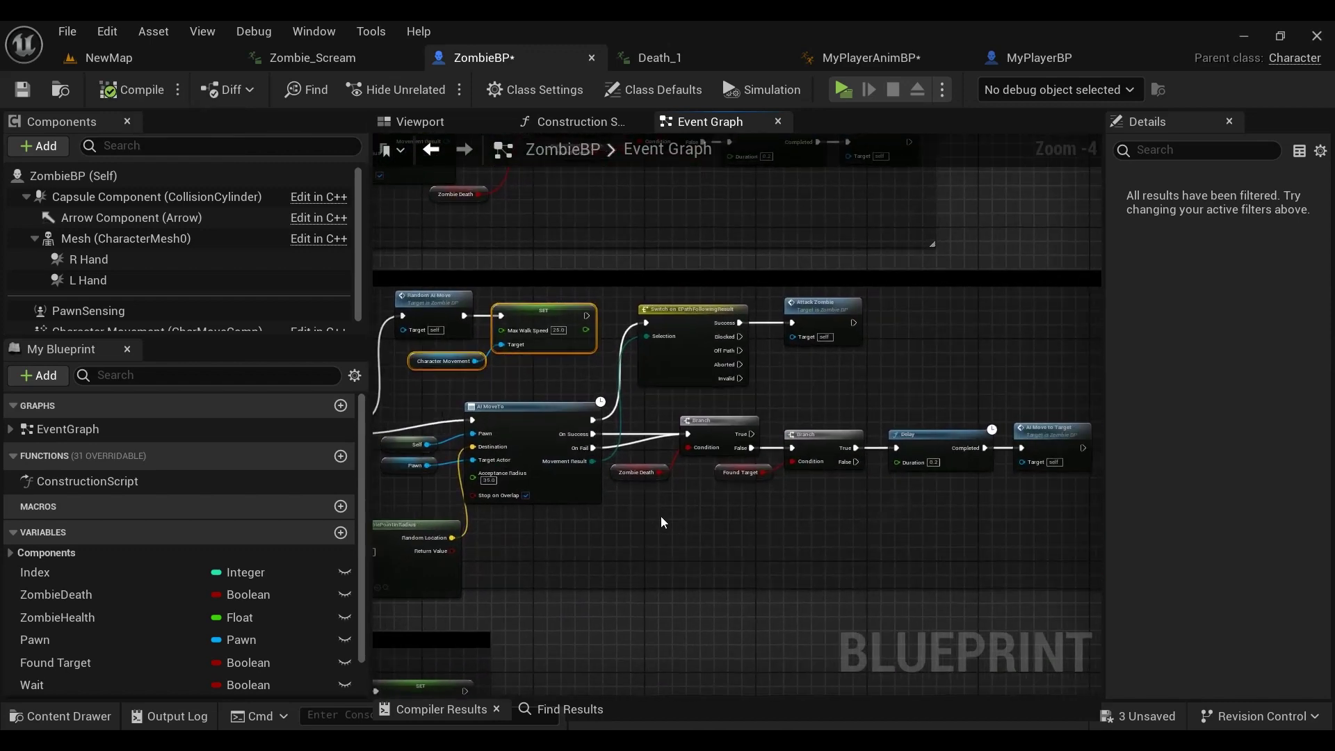
scroll(660, 516, up, 1)
scroll(720, 501, down, 3)
mouse_move(720, 501)
right_down()
mouse_move(916, 474)
mouse_move(935, 421)
right_up()
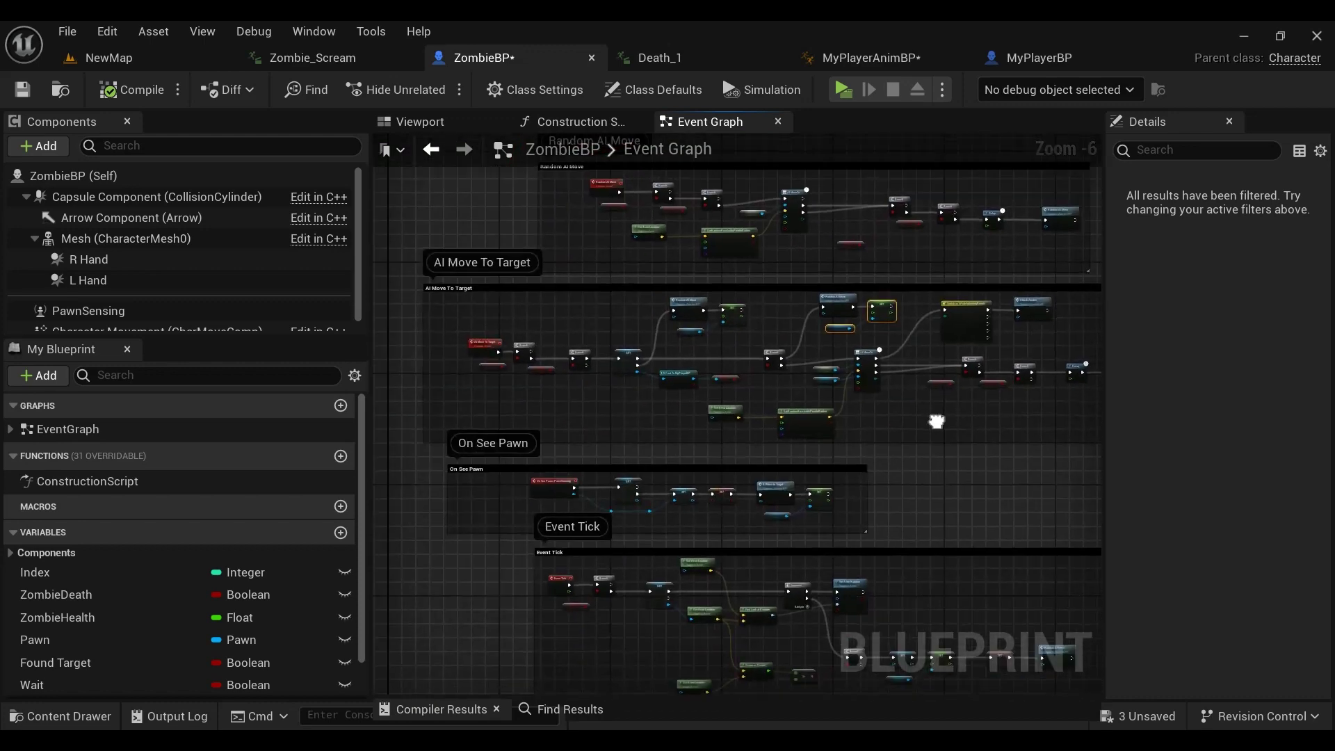
scroll(832, 423, up, 3)
right_drag(794, 394, 657, 490)
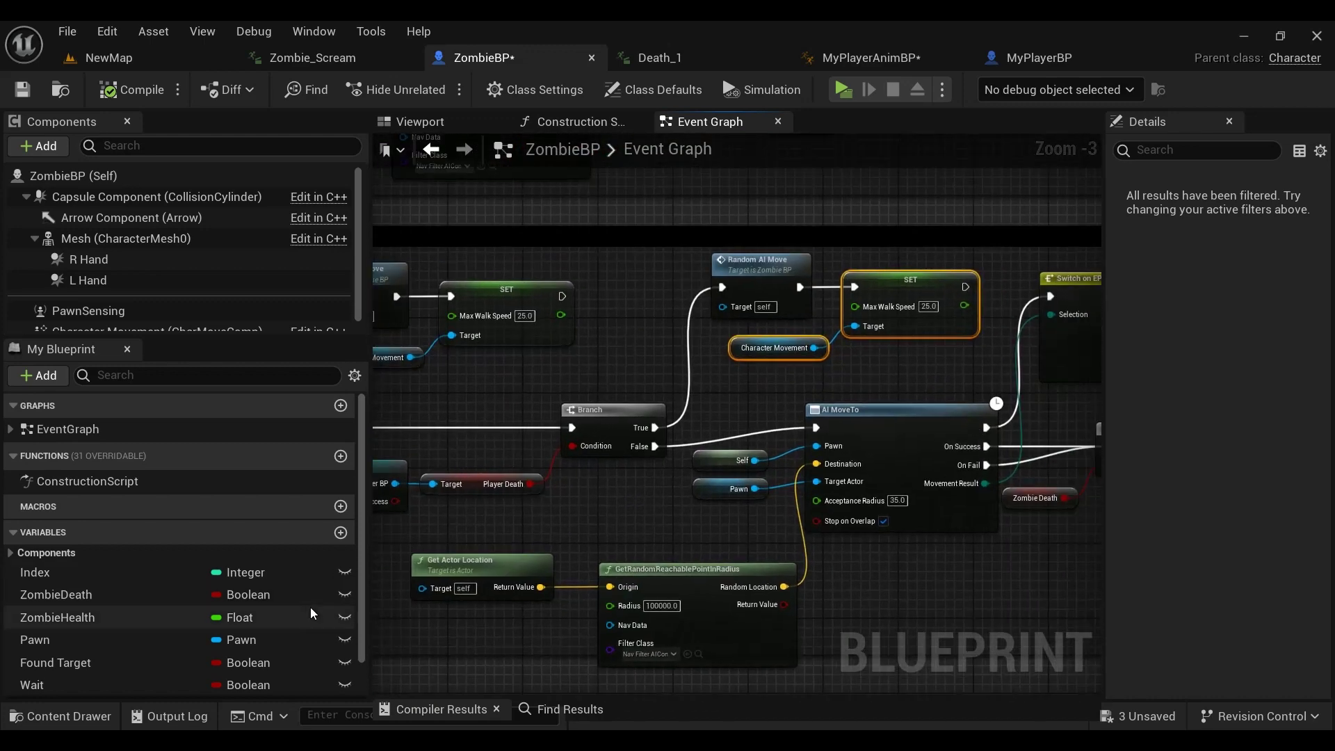
scroll(311, 614, down, 1)
right_drag(576, 424, 878, 457)
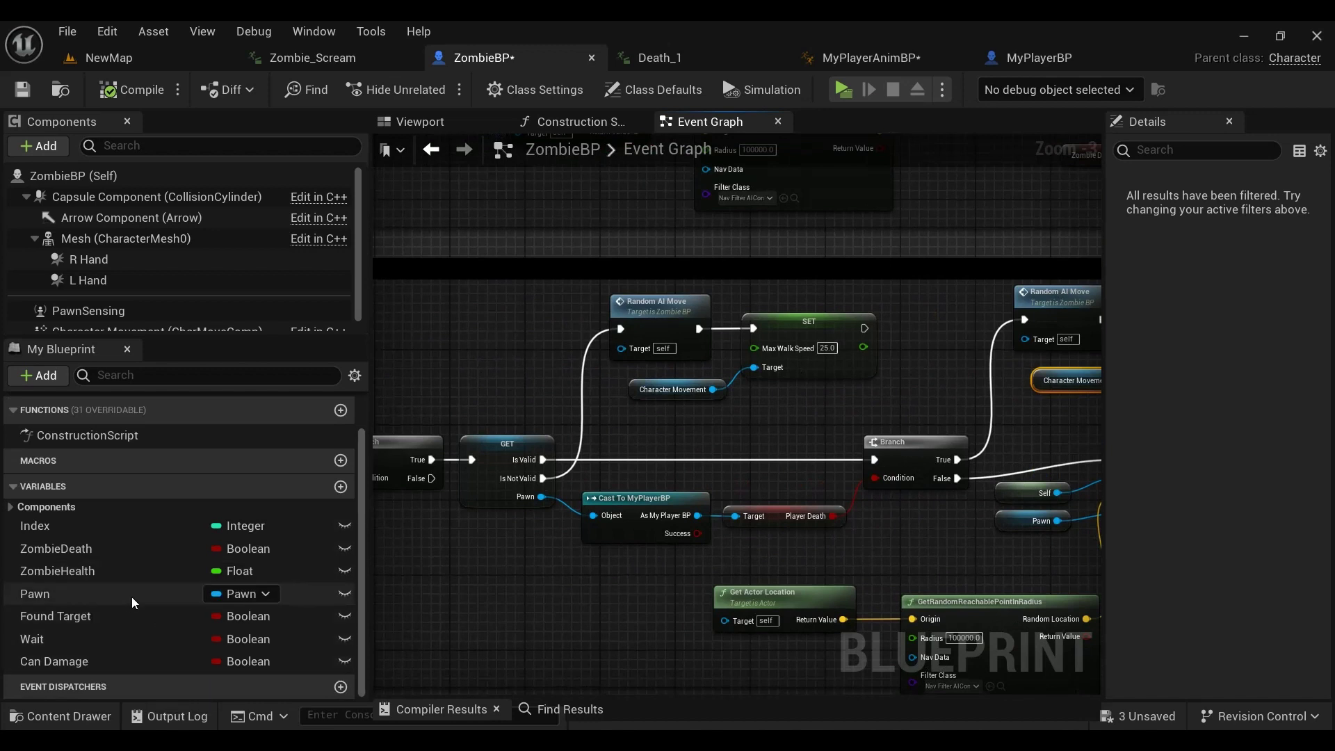
Step: Add a SET Found Target node after the walk-speed setter and shift the result-handling nodes right
drag(89, 619, 927, 334)
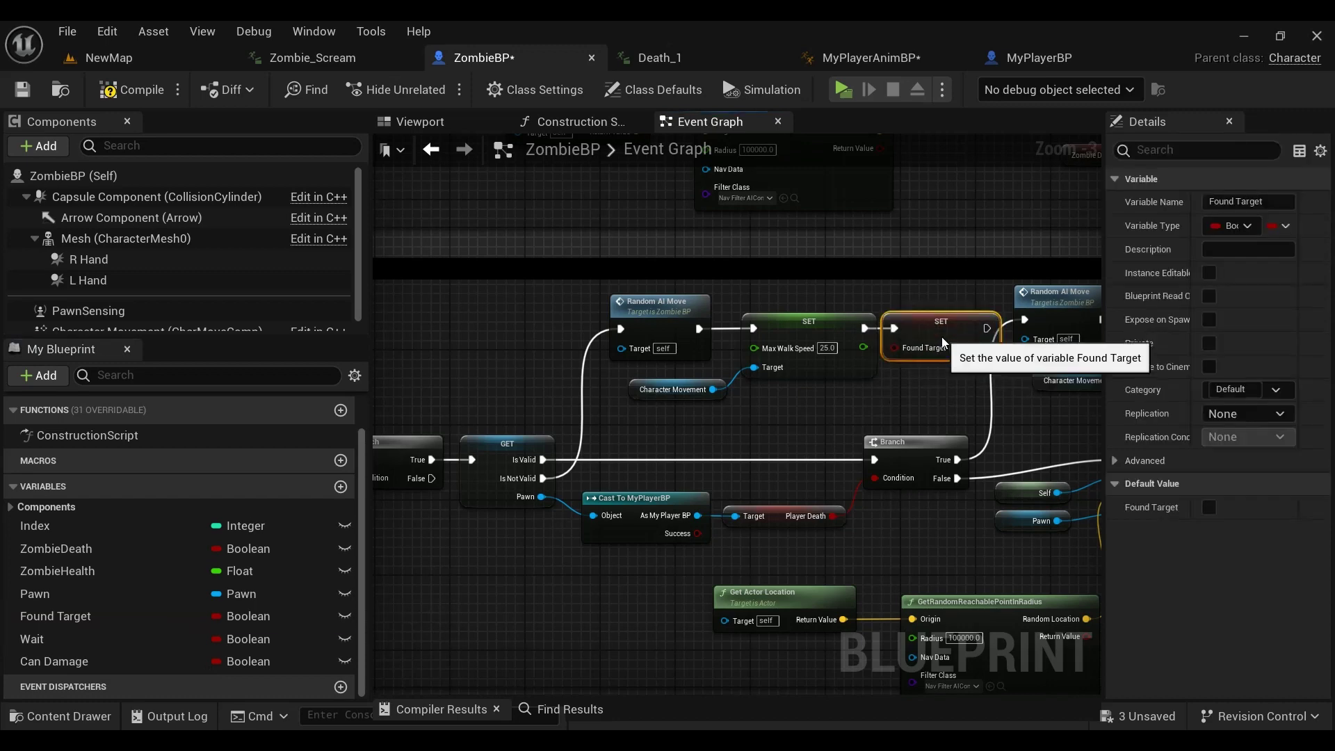
right_drag(937, 402, 954, 518)
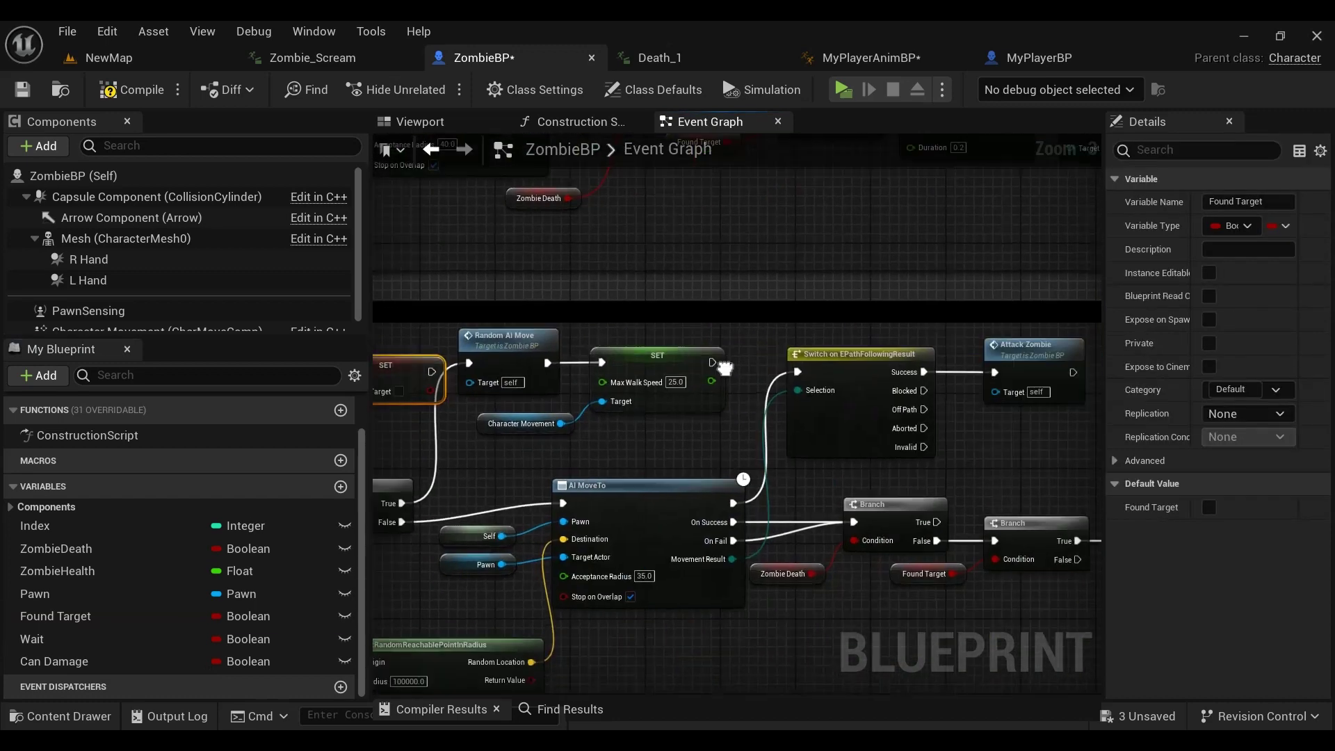
scroll(954, 518, down, 1)
drag(584, 325, 711, 328)
scroll(710, 326, up, 2)
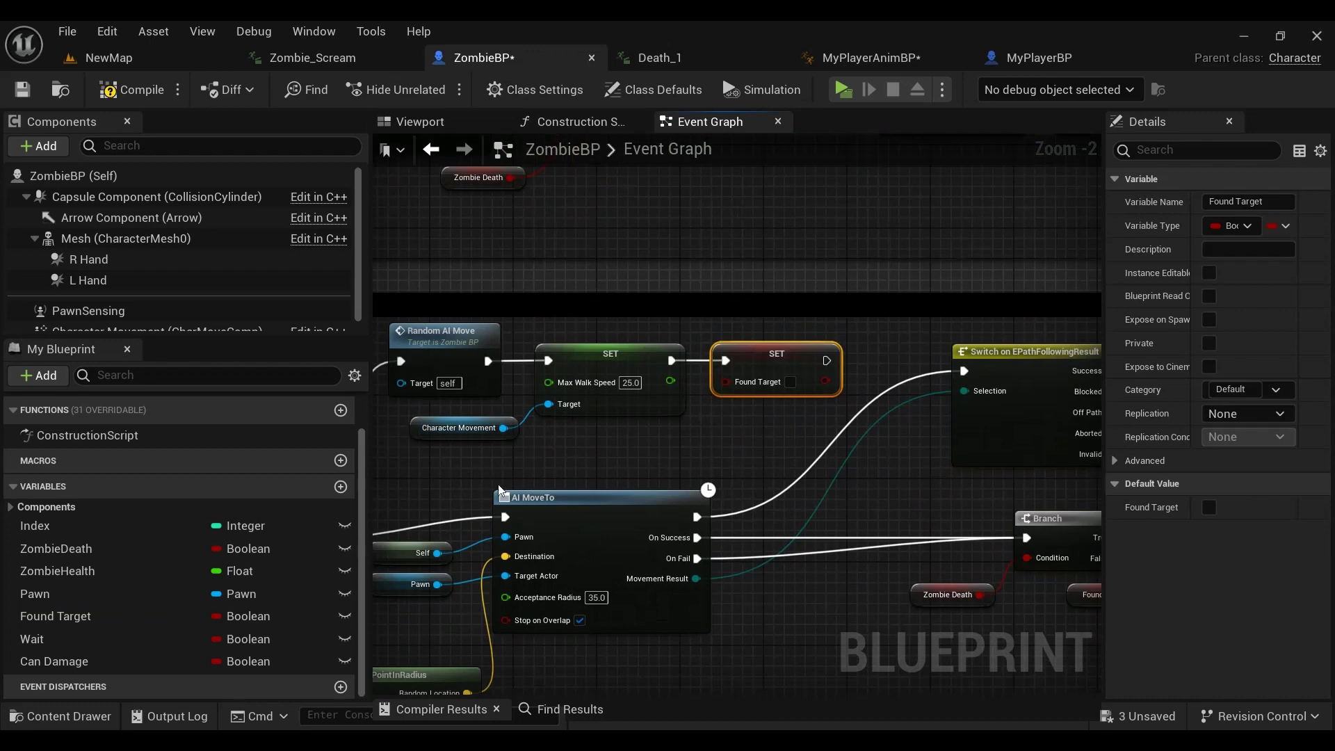
right_drag(612, 456, 898, 453)
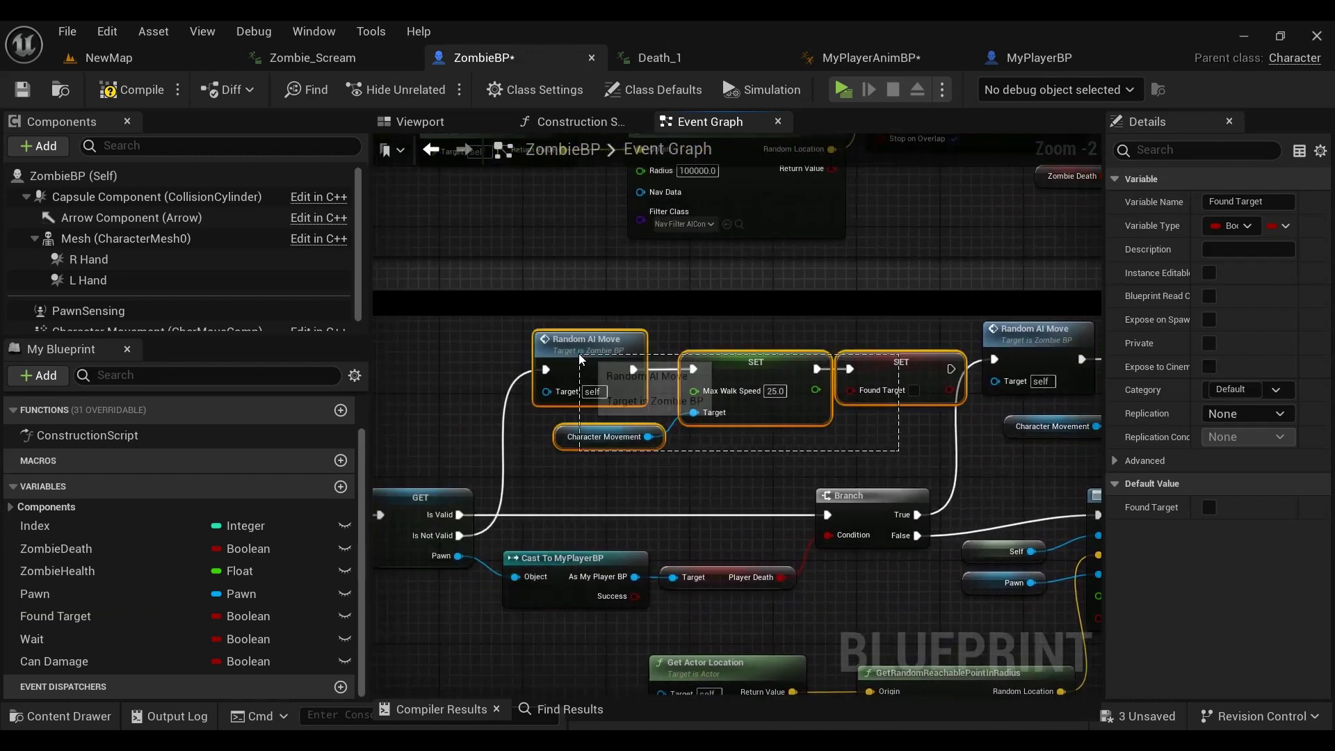
Step: Delete the duplicate random-move and speed chain and wire Is Not Valid into Random AI Move
drag(581, 359, 582, 359)
mouse_move(824, 449)
right_down()
mouse_move(662, 415)
mouse_move(800, 411)
right_up()
click(867, 393)
key(Delete)
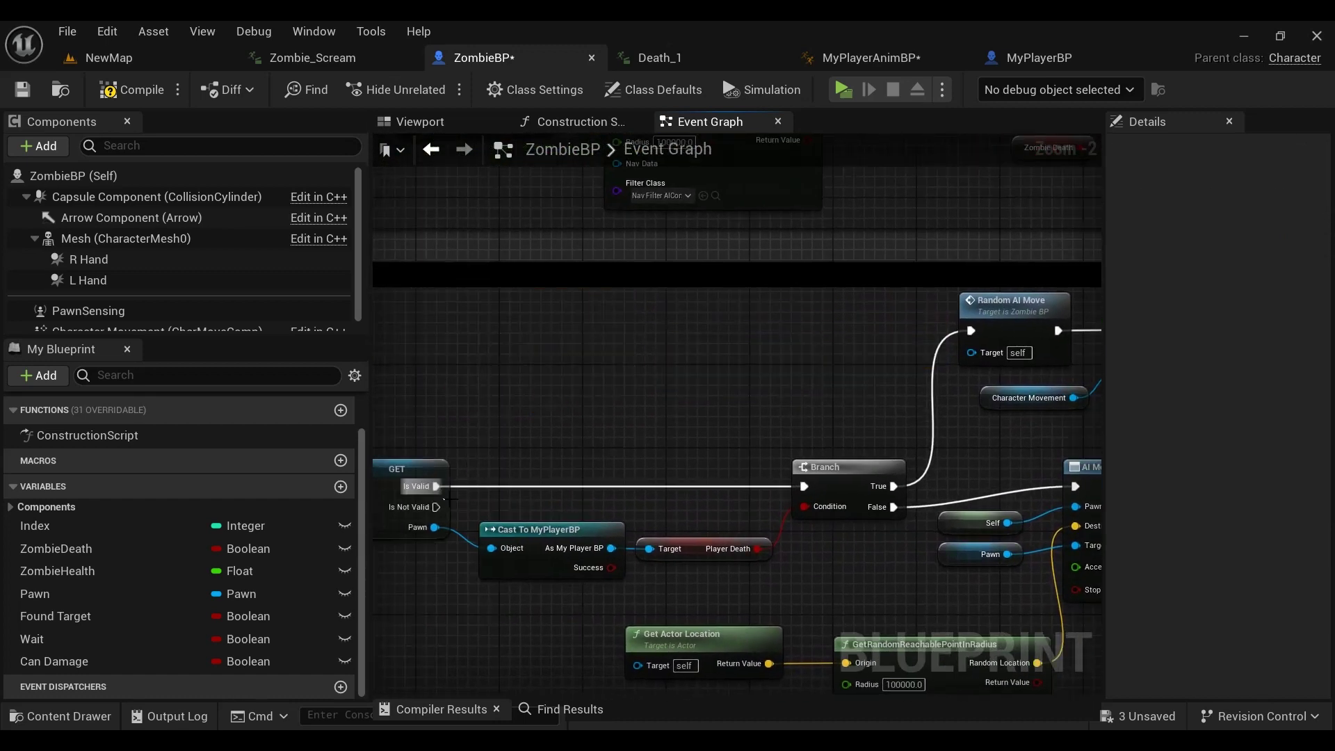
drag(437, 507, 966, 336)
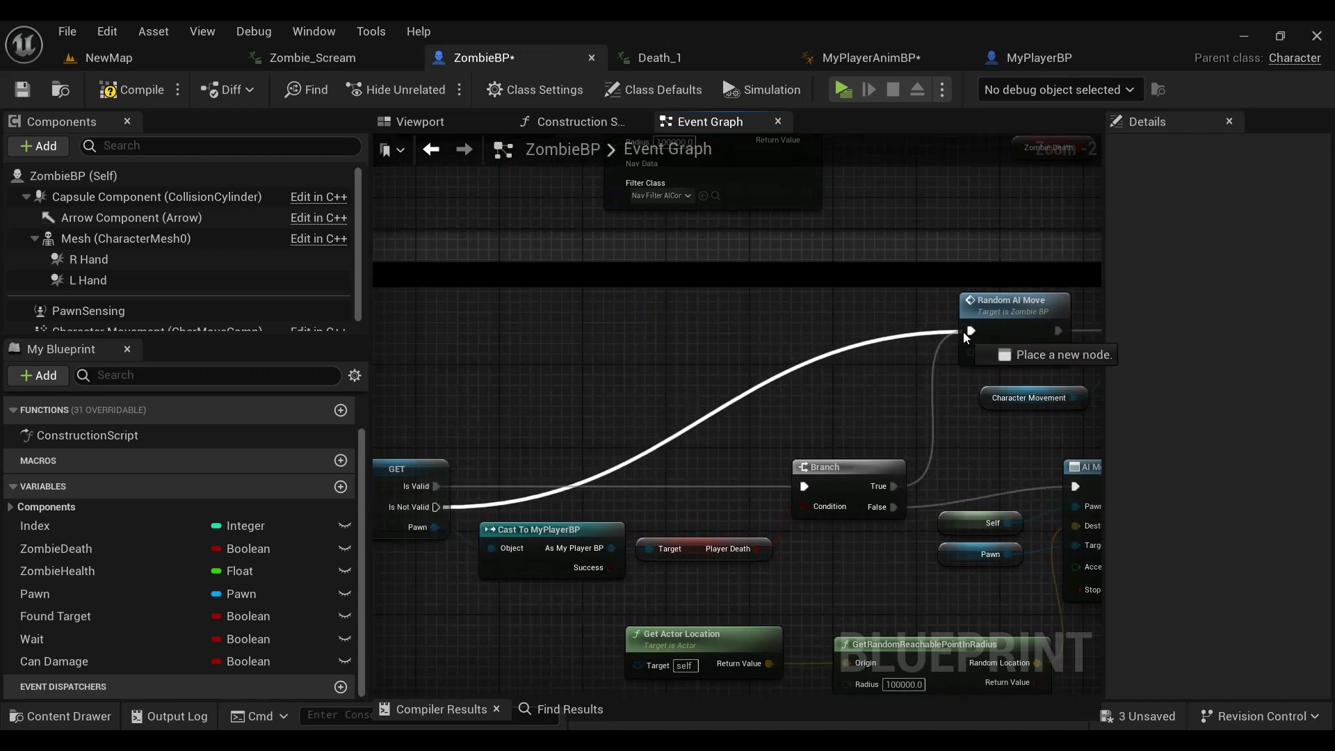
Step: Add a reroute point on the Is Not Valid wire and enlarge the comment box to fit its nodes
double_click(876, 339)
drag(866, 329, 527, 330)
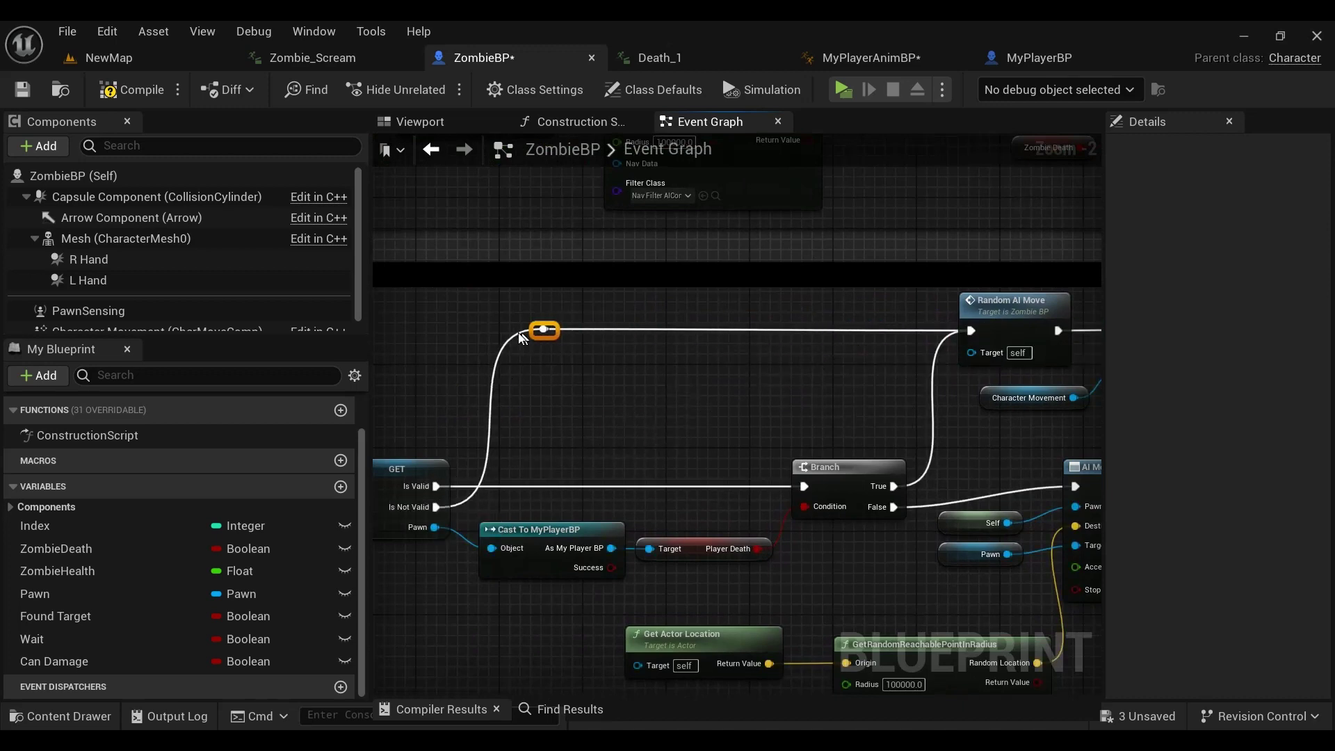
right_drag(699, 362, 704, 362)
scroll(703, 362, down, 1)
scroll(703, 362, down, 1)
scroll(704, 362, down, 1)
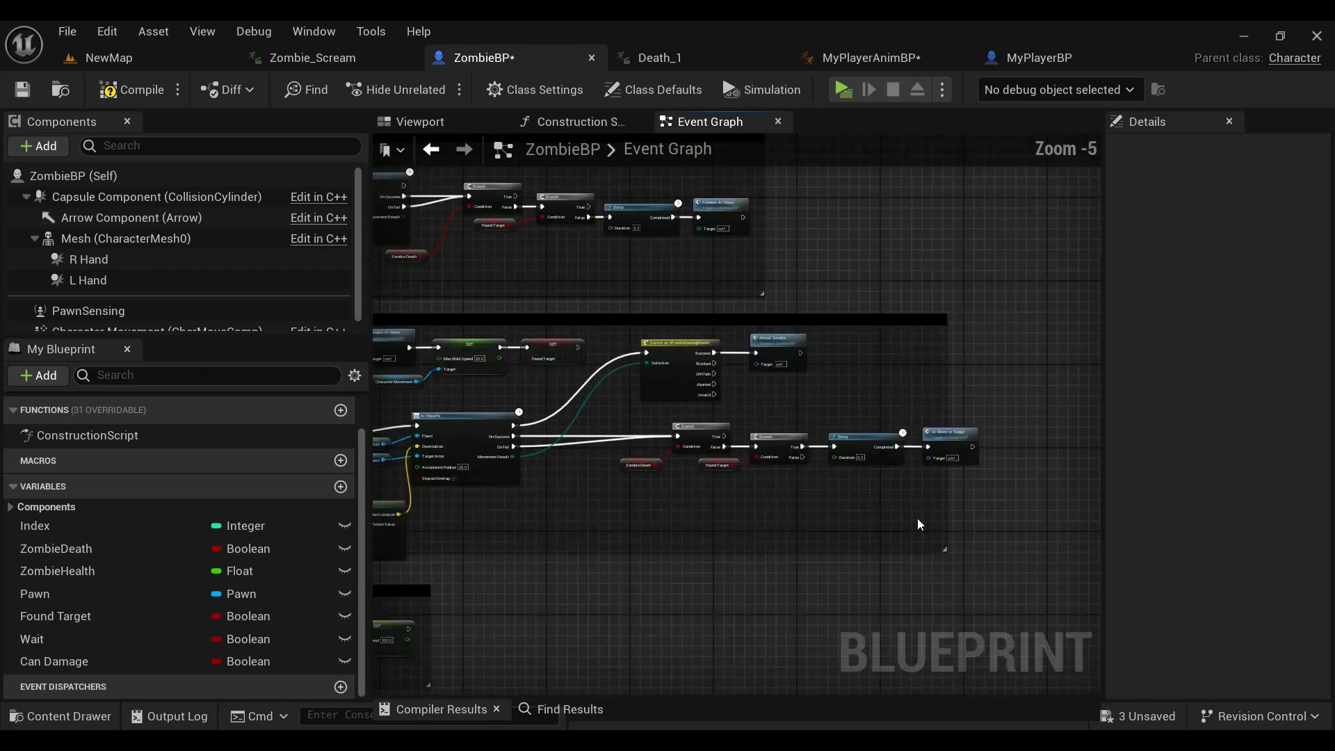
drag(645, 525, 676, 514)
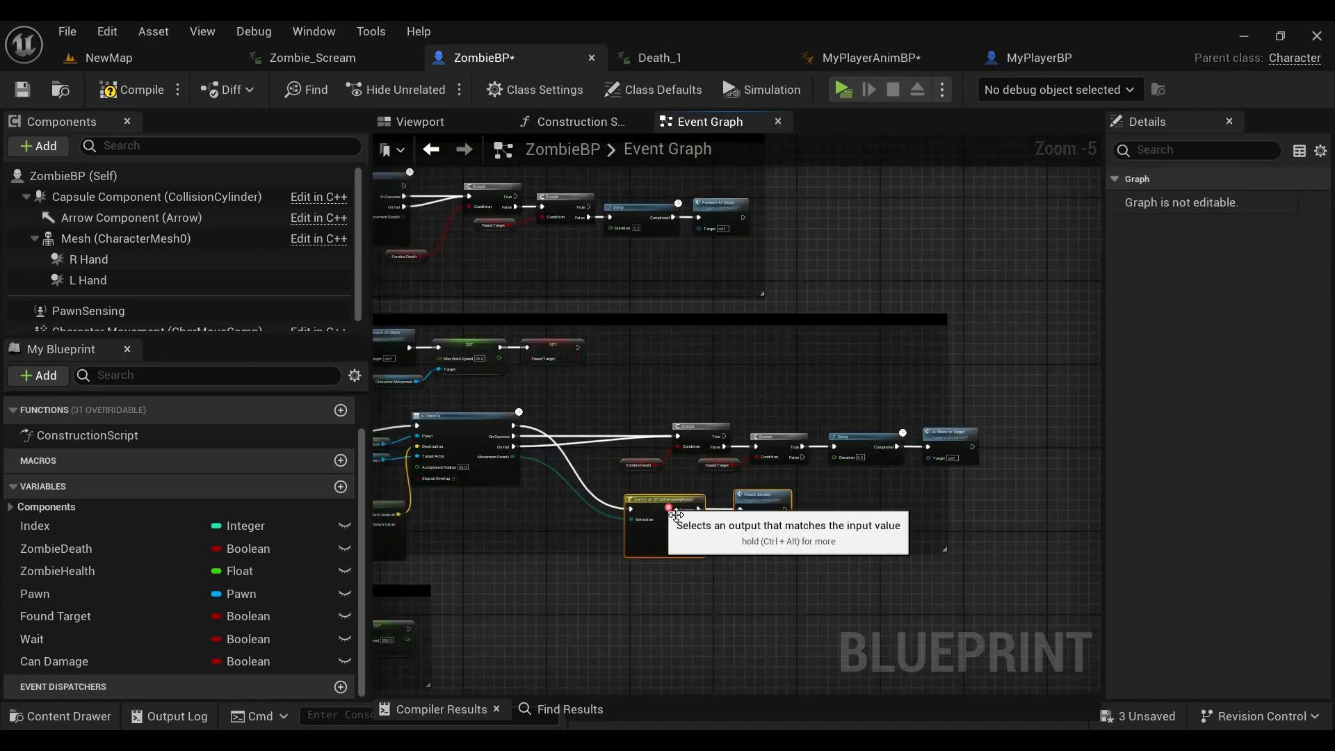
drag(832, 559, 820, 634)
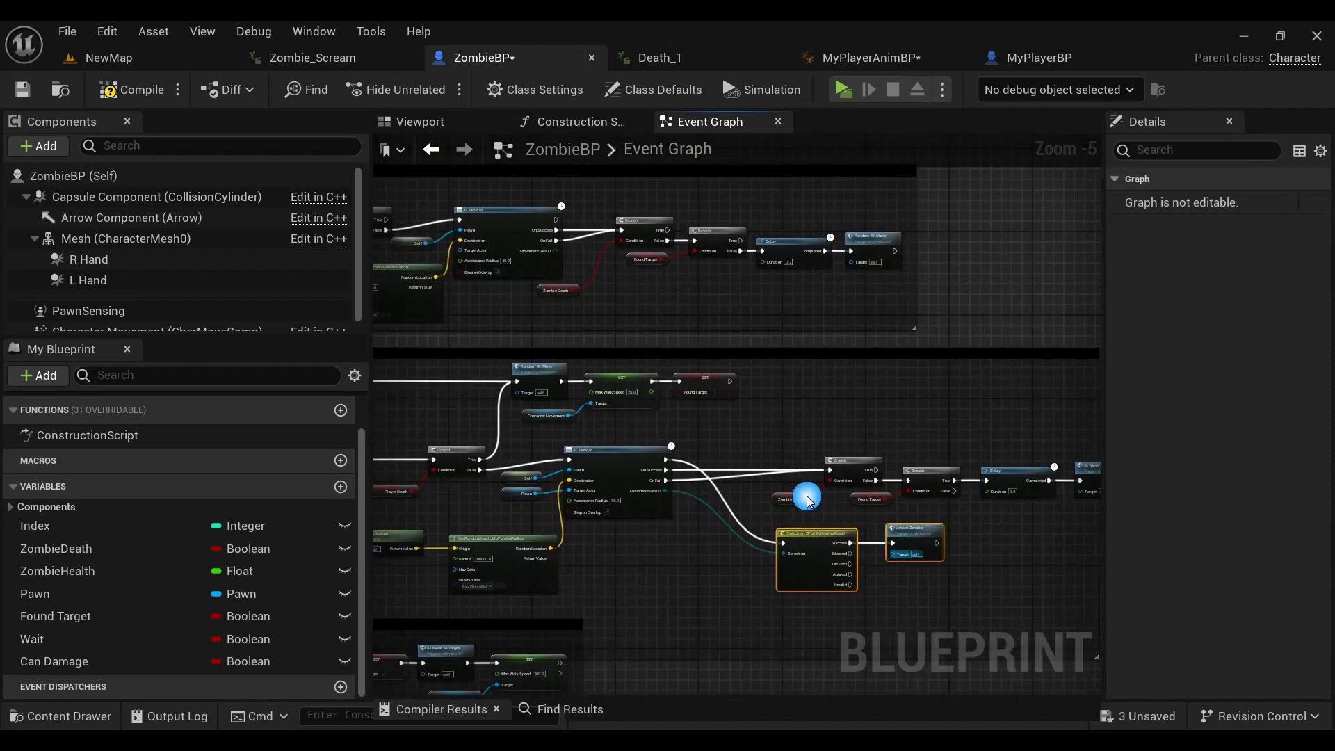
scroll(685, 456, up, 3)
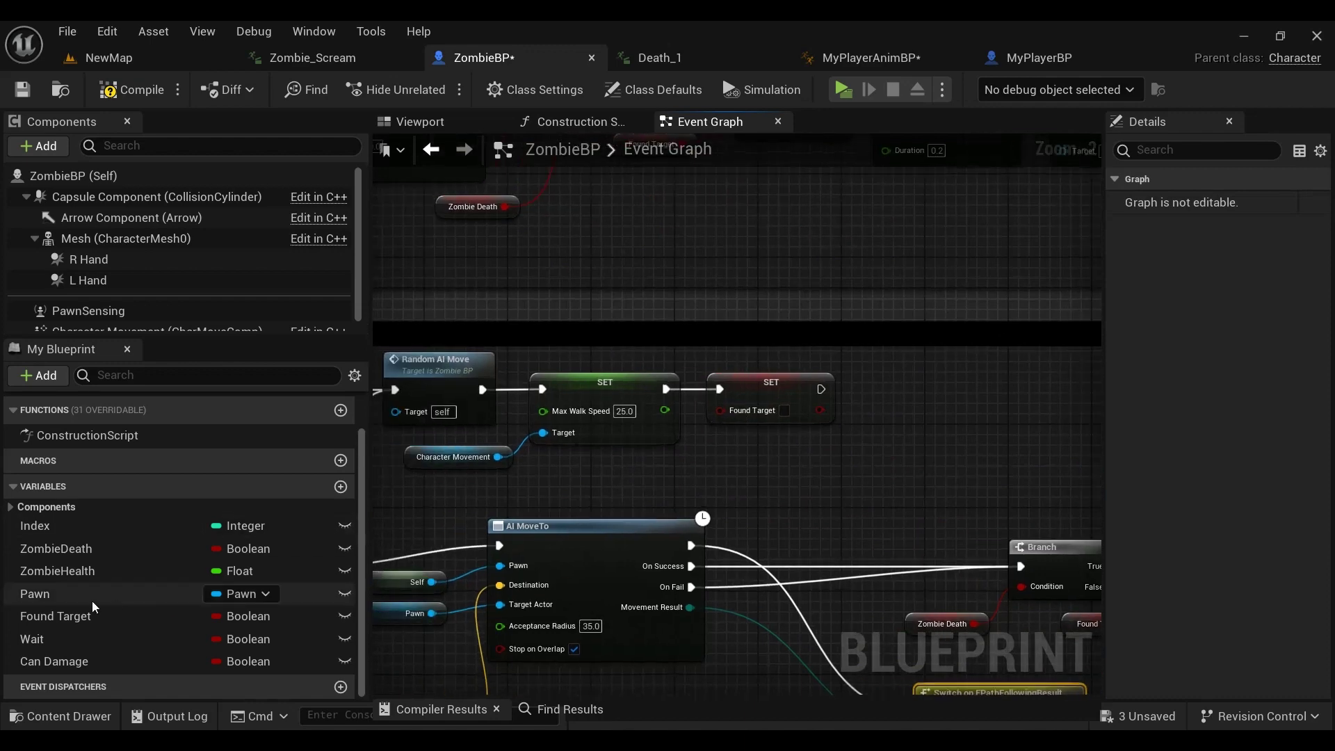
Step: Attach a SET Pawn node with no value right after SET Found Target
mouse_move(92, 596)
mouse_down()
mouse_move(853, 410)
mouse_move(826, 387)
mouse_up()
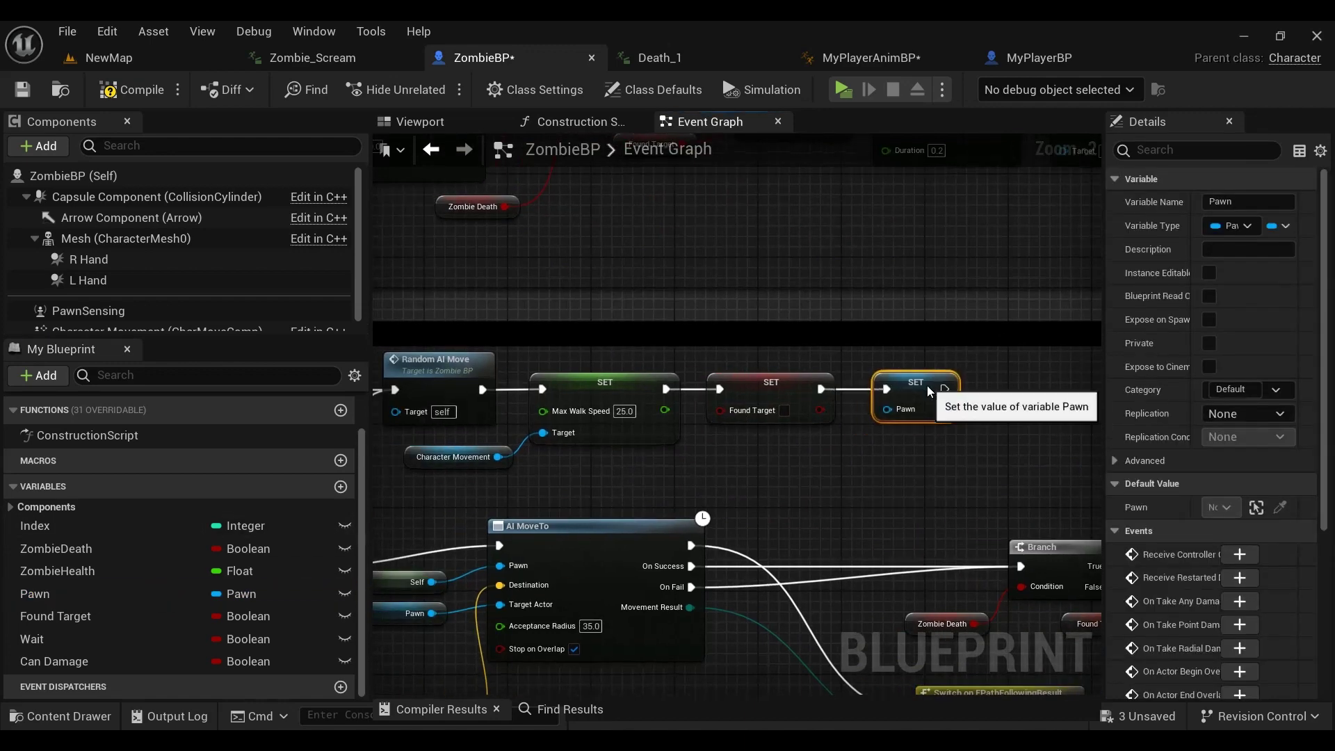
mouse_move(881, 497)
right_down()
mouse_move(826, 488)
mouse_move(831, 451)
right_up()
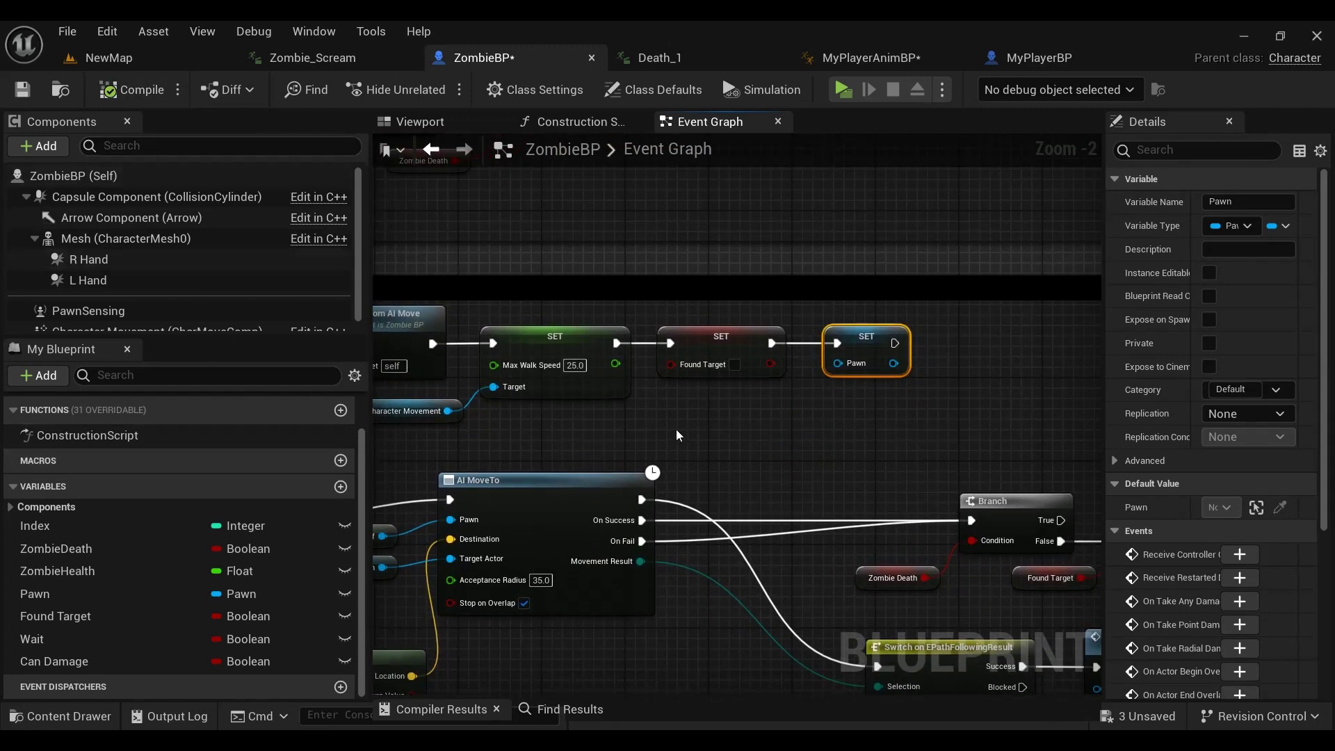
scroll(679, 435, down, 2)
mouse_move(746, 435)
right_down()
mouse_move(793, 491)
mouse_move(947, 497)
right_up()
scroll(793, 490, down, 1)
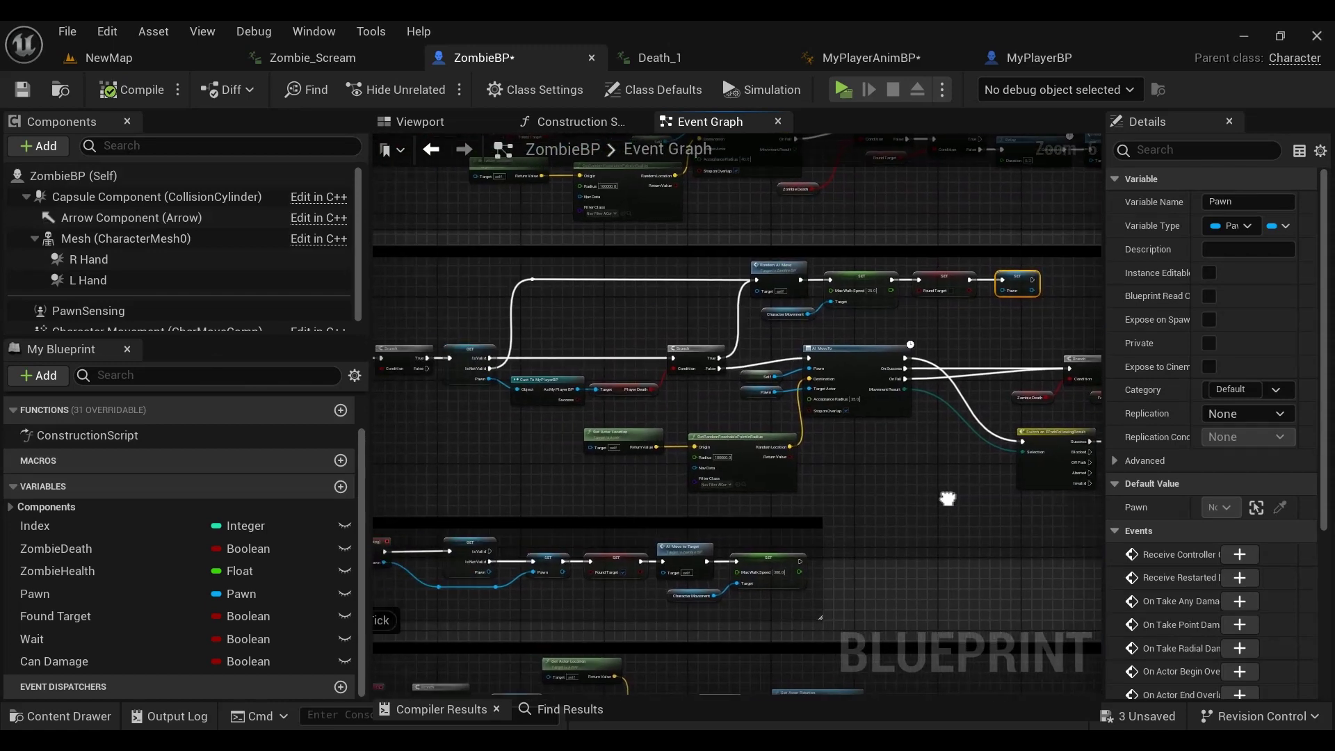
right_drag(712, 478, 862, 486)
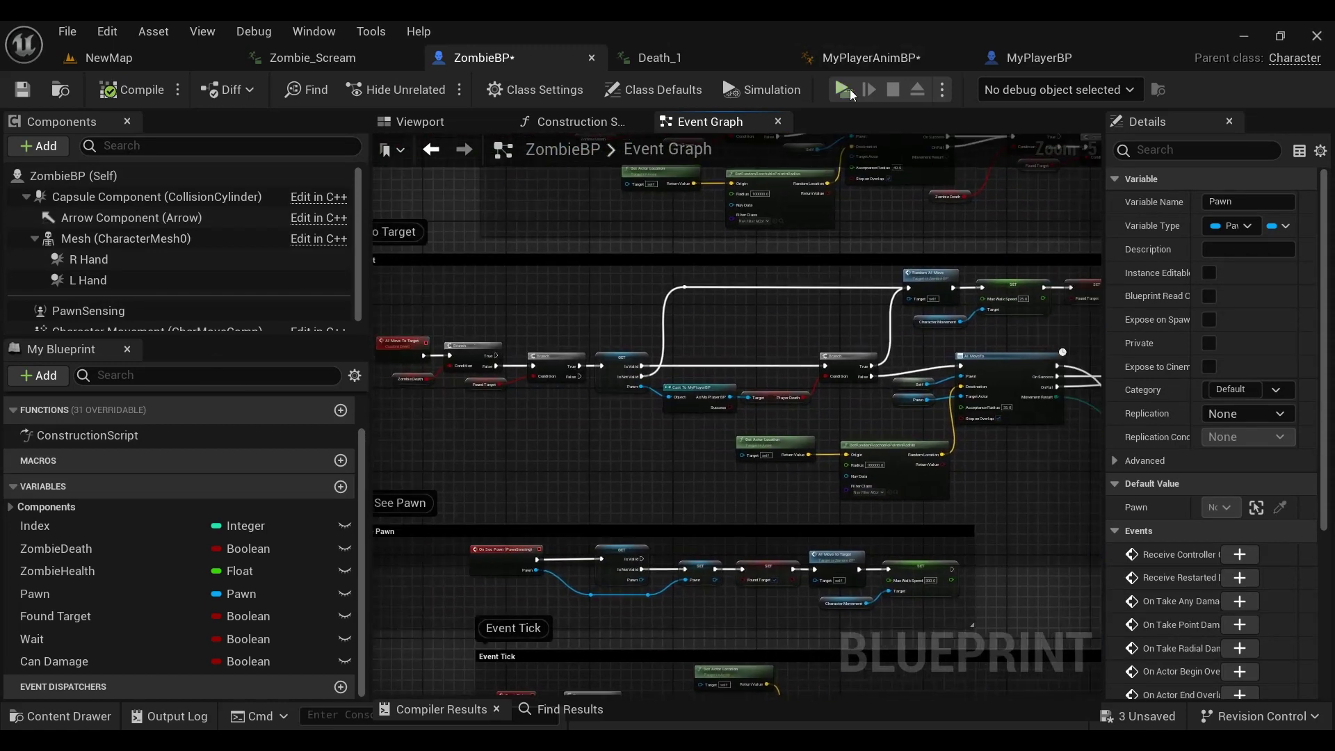
Step: Start a playtest and turn the camera to watch the zombies close in on the SWAT player
click(843, 90)
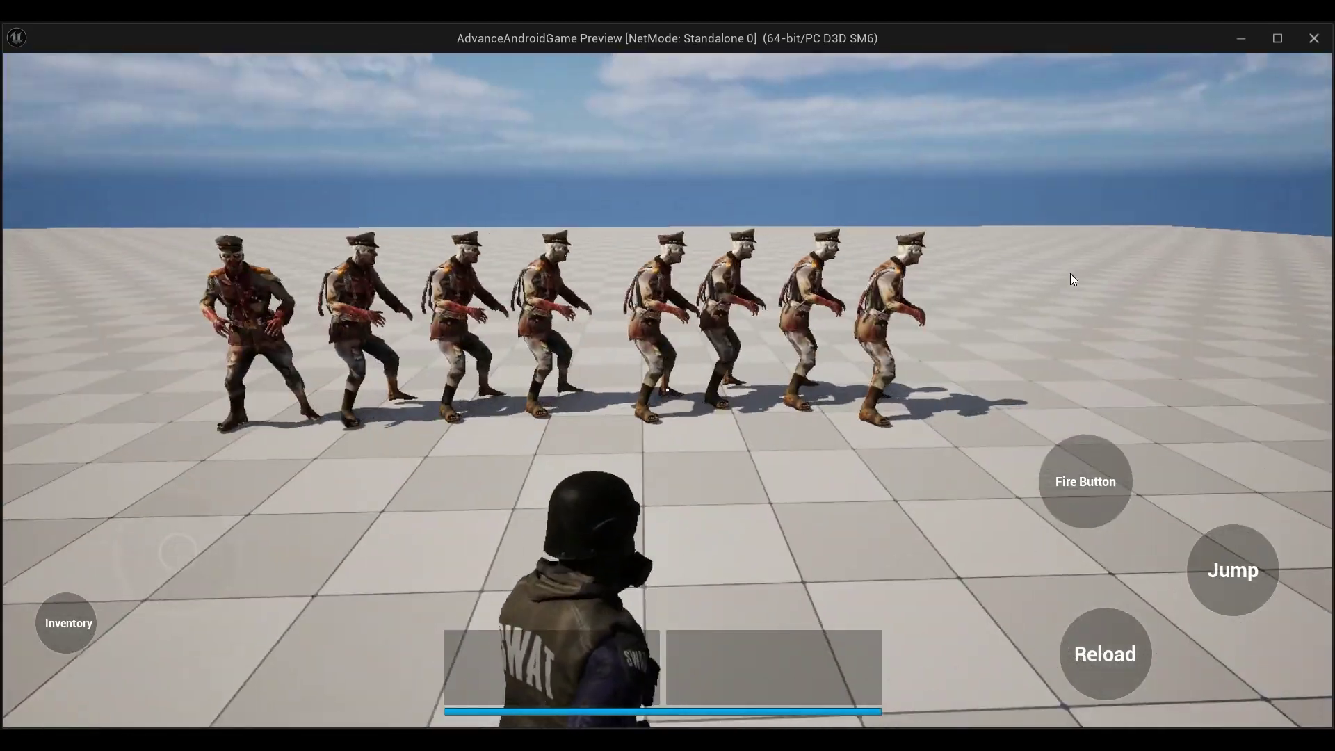
drag(1072, 279, 943, 281)
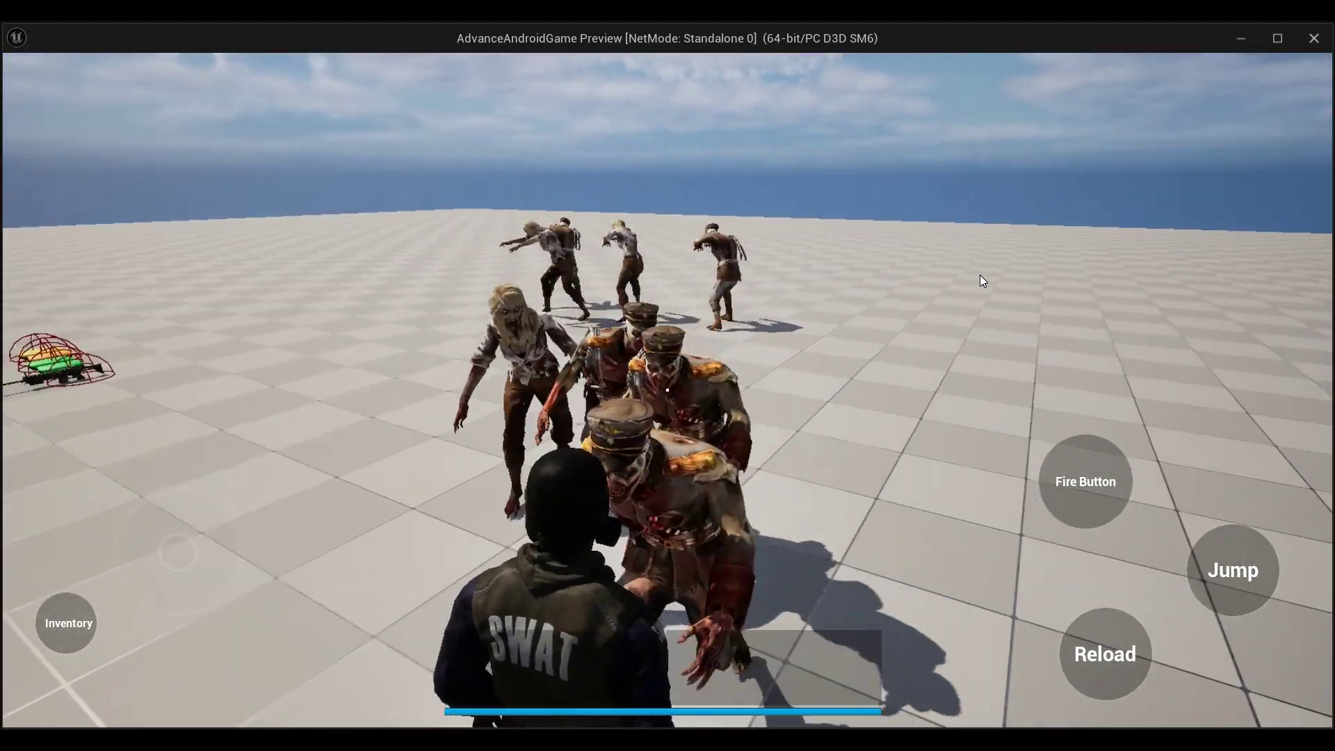
mouse_move(979, 274)
mouse_down()
mouse_move(949, 359)
mouse_move(953, 292)
mouse_up()
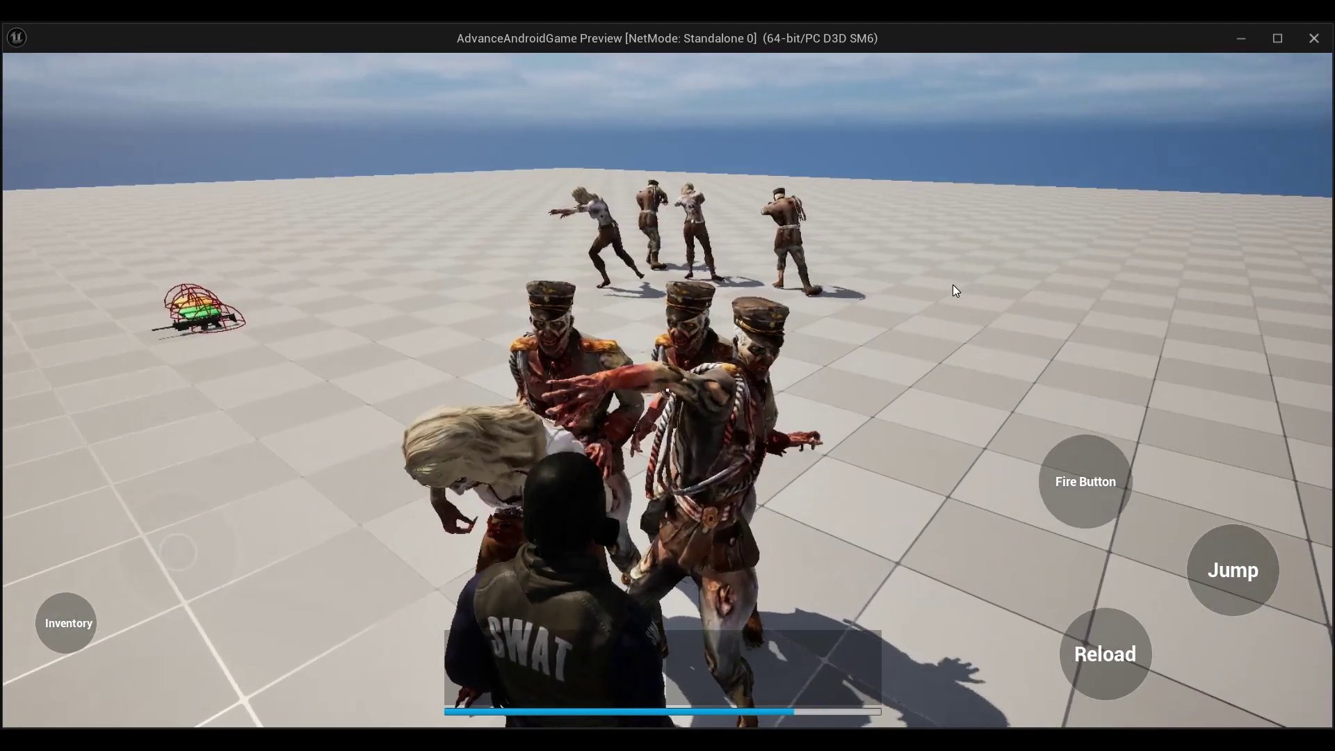
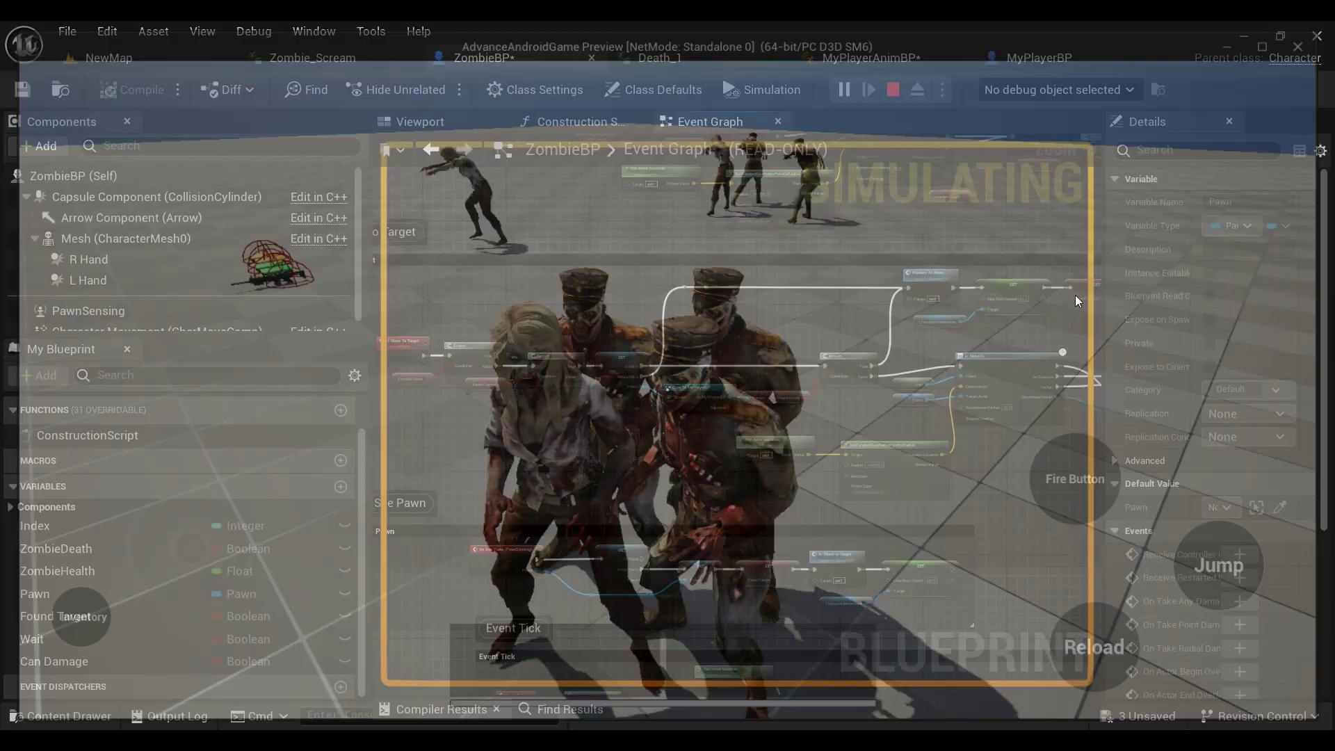
Step: Pull Random AI Move out of the chain and connect Branch True to SET Max Walk Speed
scroll(738, 437, up, 1)
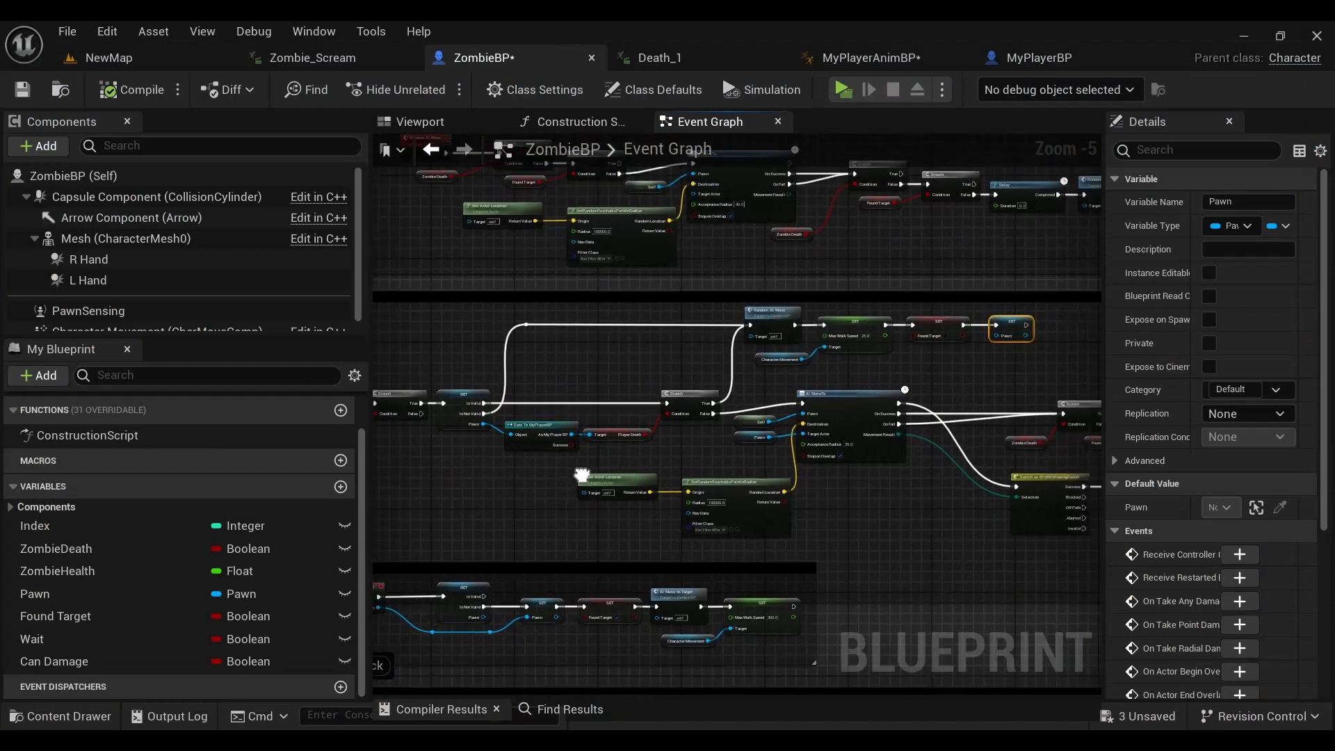
right_drag(998, 374, 849, 411)
scroll(850, 412, up, 1)
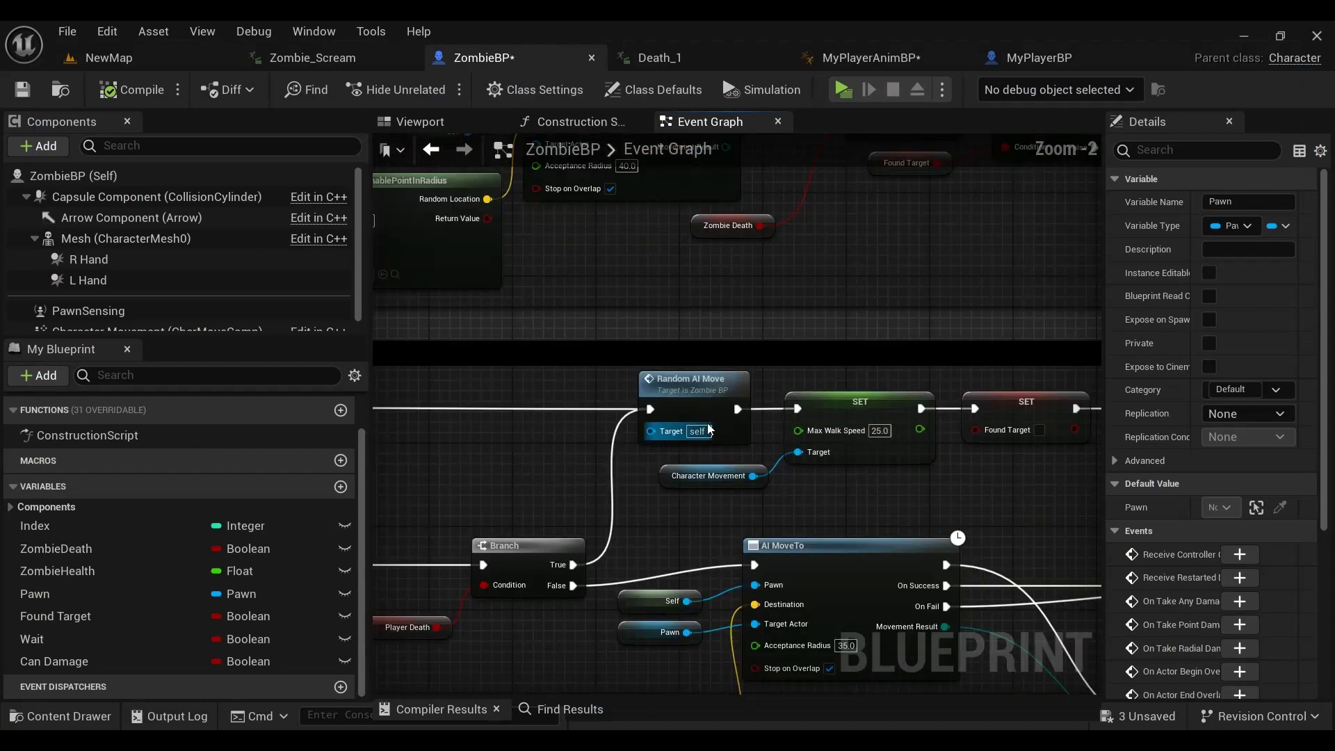
scroll(1018, 475, up, 1)
drag(828, 459, 825, 460)
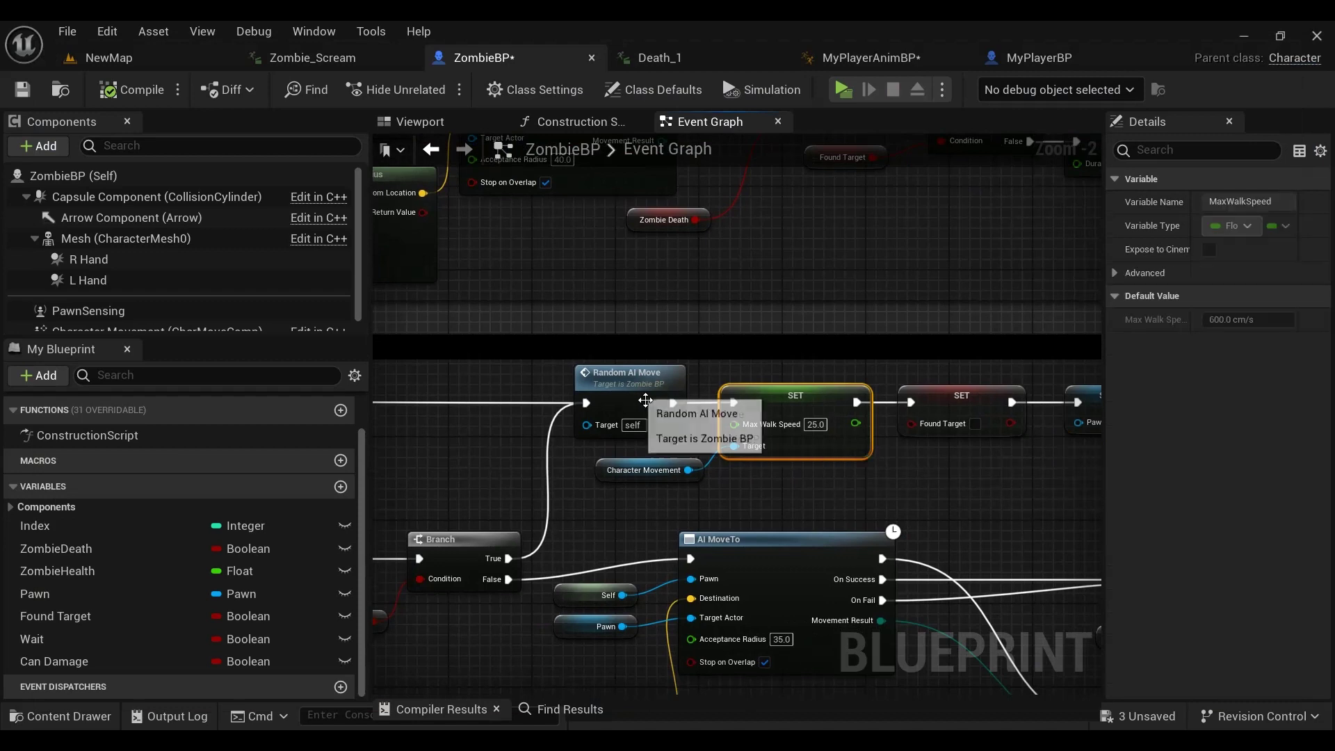
drag(631, 391, 1022, 406)
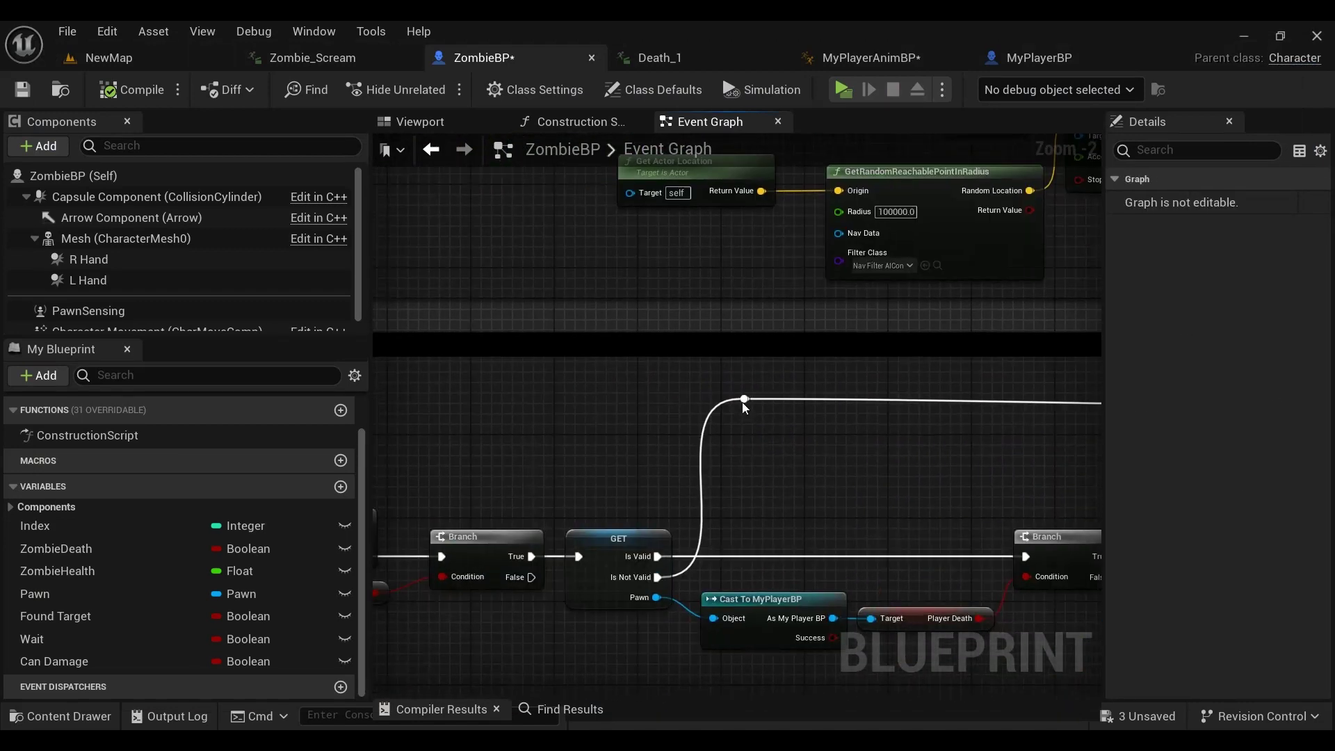
drag(741, 401, 849, 407)
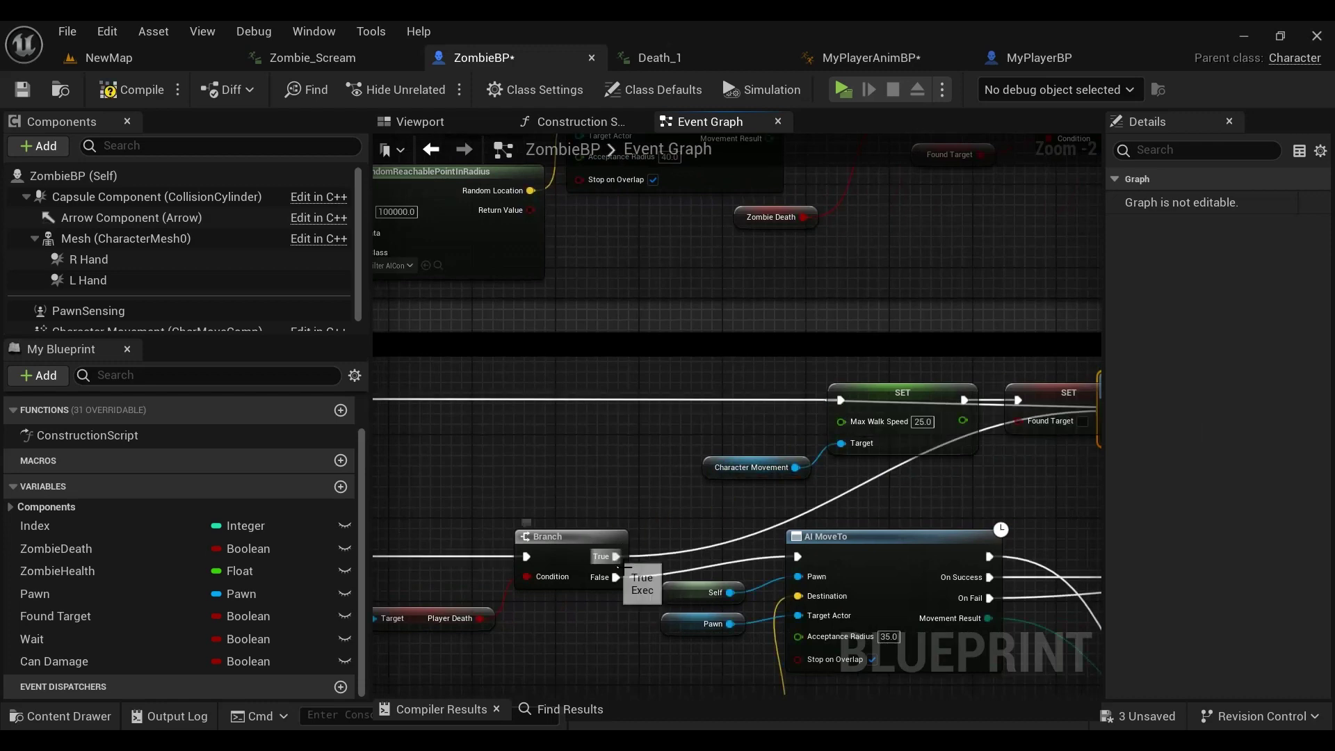
Step: Place Random AI Move beside SET Pawn and wire SET Pawn's exec into it
right_drag(854, 417, 697, 425)
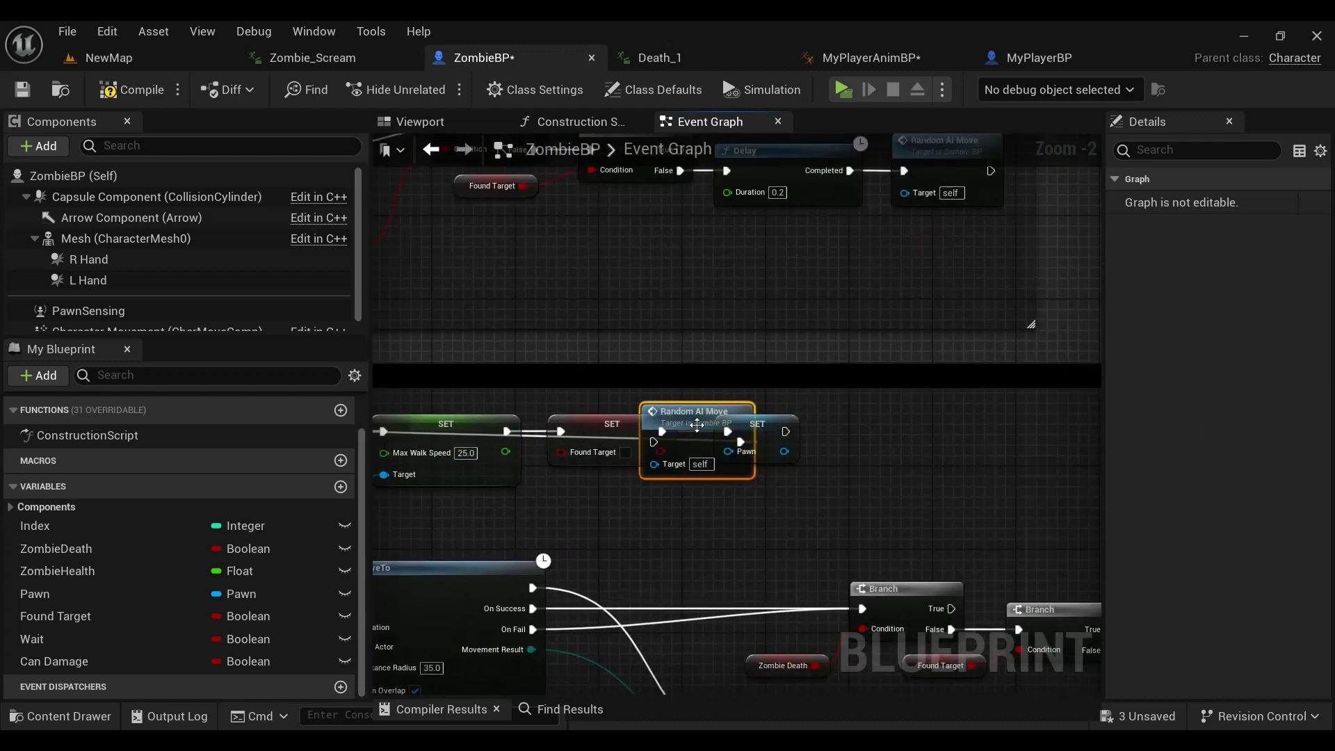
drag(783, 434, 883, 431)
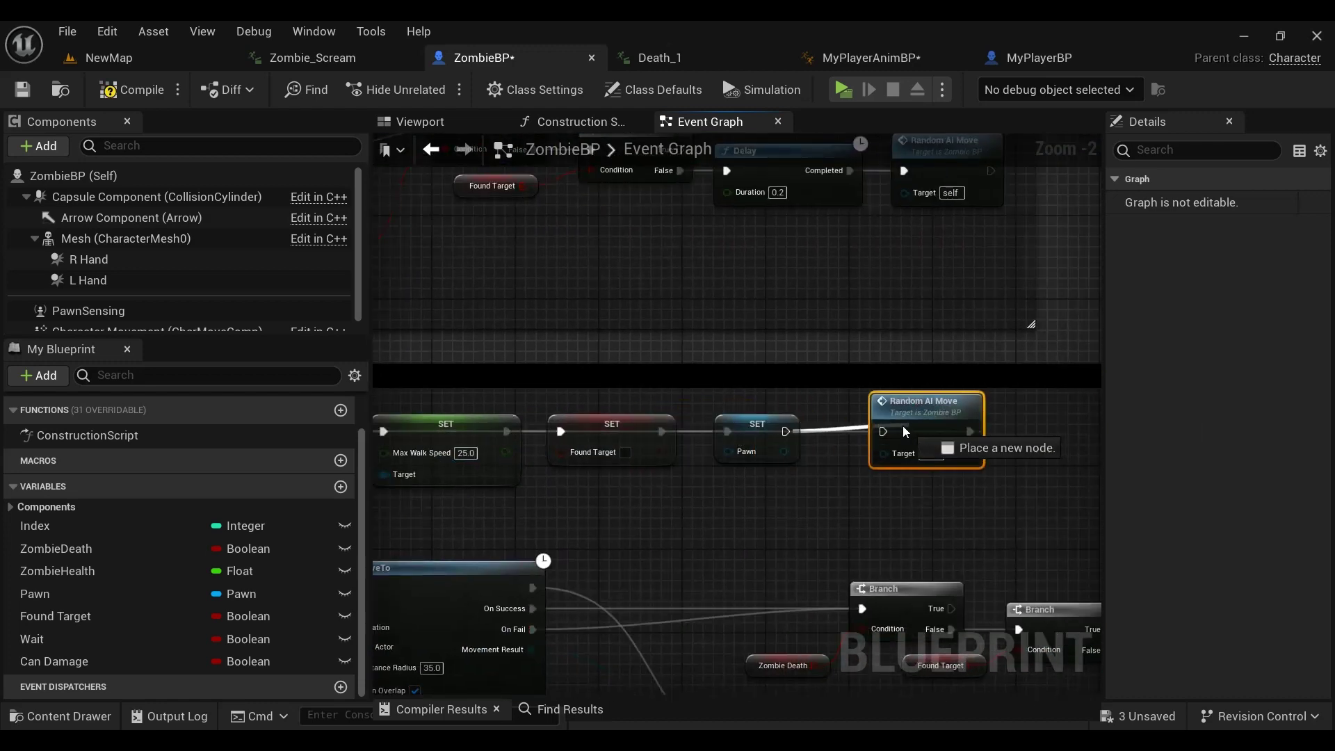
right_click(969, 431)
click(972, 469)
scroll(901, 499, down, 2)
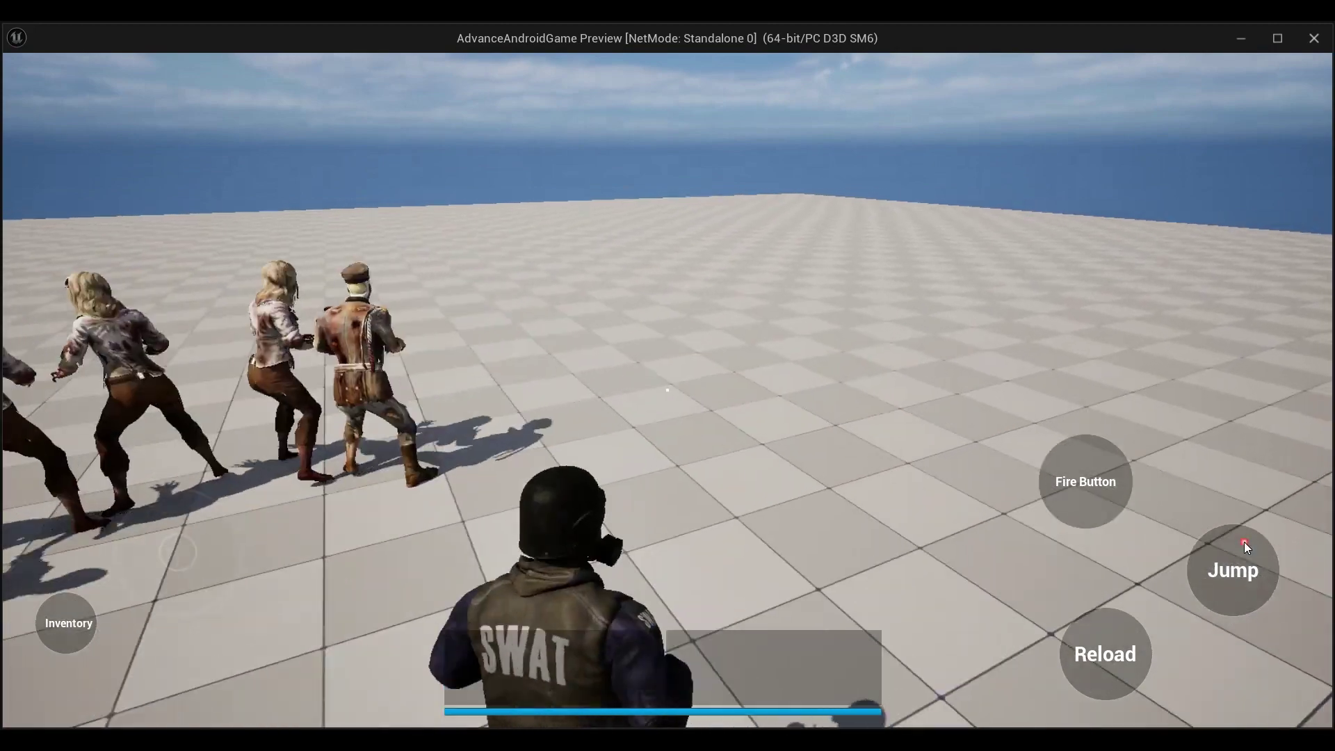
Step: Turn the game camera toward the zombies, watch them surround the SWAT player, then shrink the preview
drag(1244, 540, 937, 312)
drag(859, 300, 671, 306)
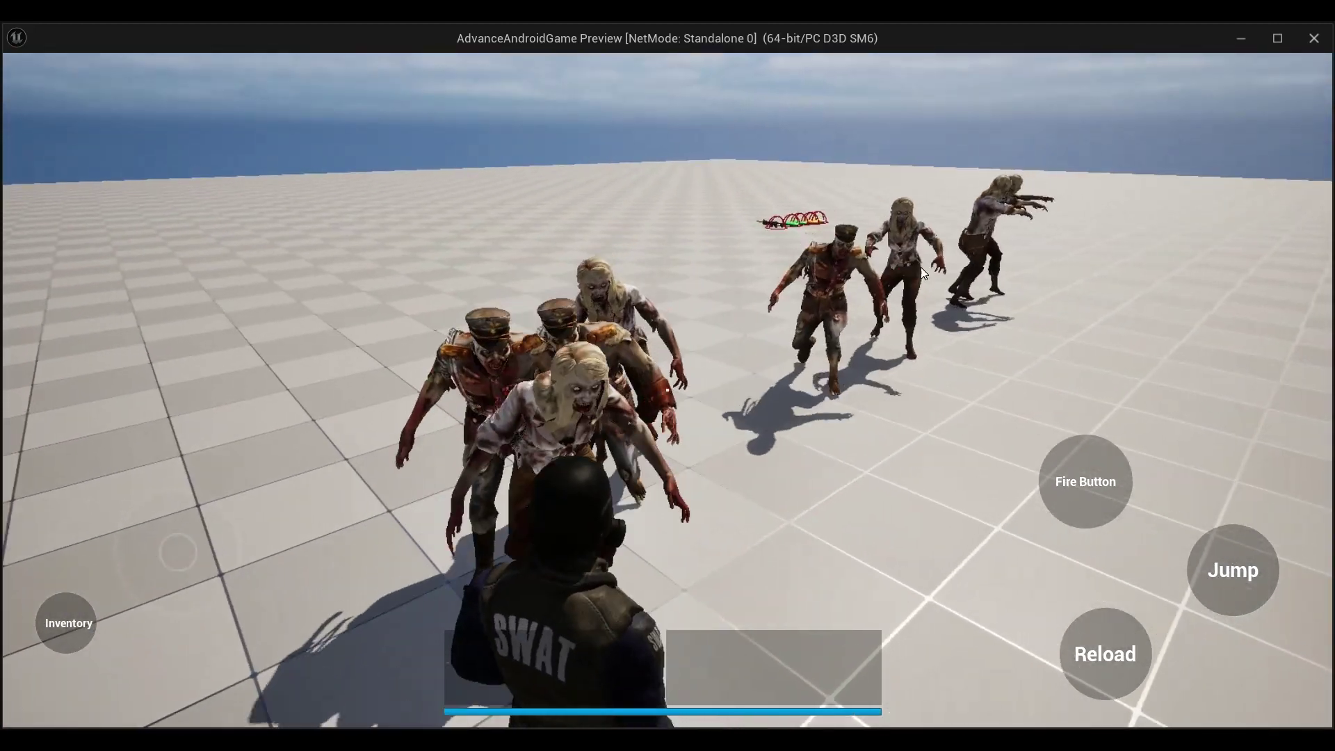
mouse_move(920, 267)
mouse_down()
mouse_move(894, 266)
mouse_move(895, 428)
mouse_up()
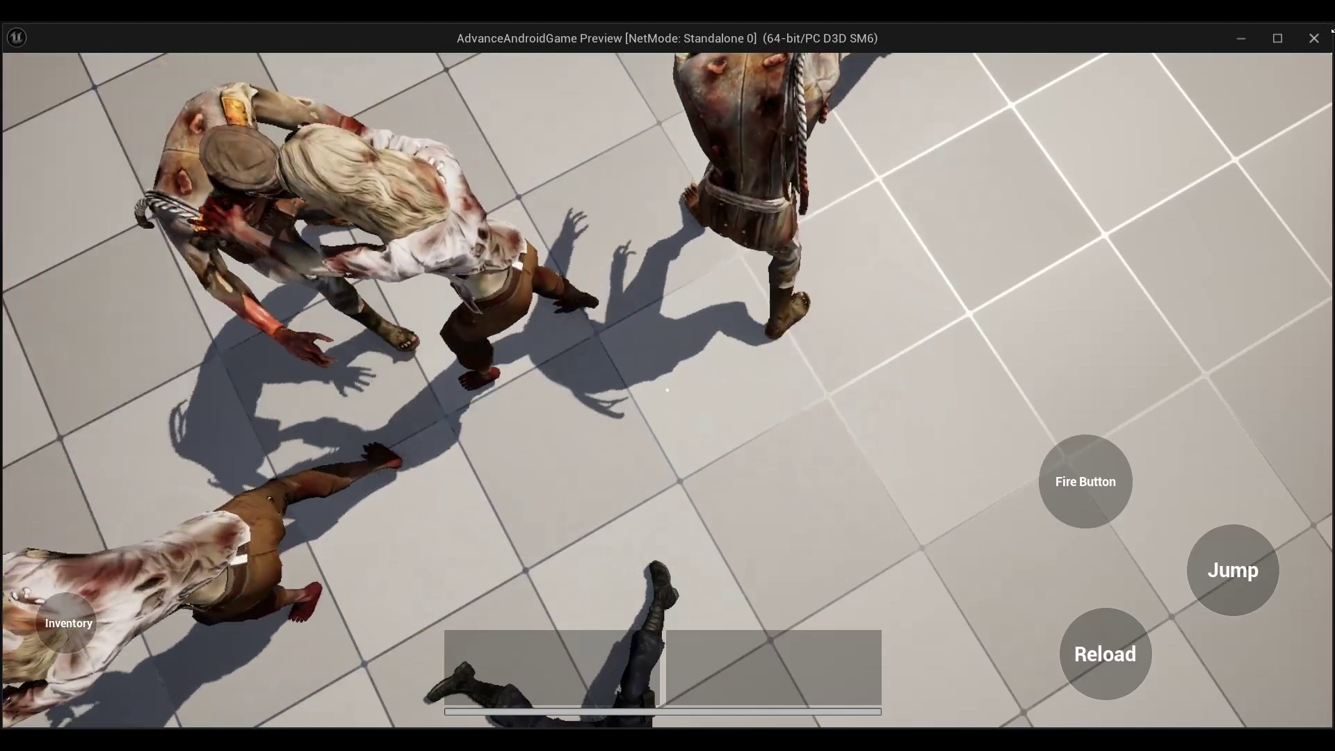
click(1277, 39)
mouse_move(1126, 134)
mouse_down()
mouse_move(935, 438)
mouse_move(930, 499)
mouse_up()
Step: Stop the running simulation from the ZombieBP Event Graph
scroll(858, 322, down, 5)
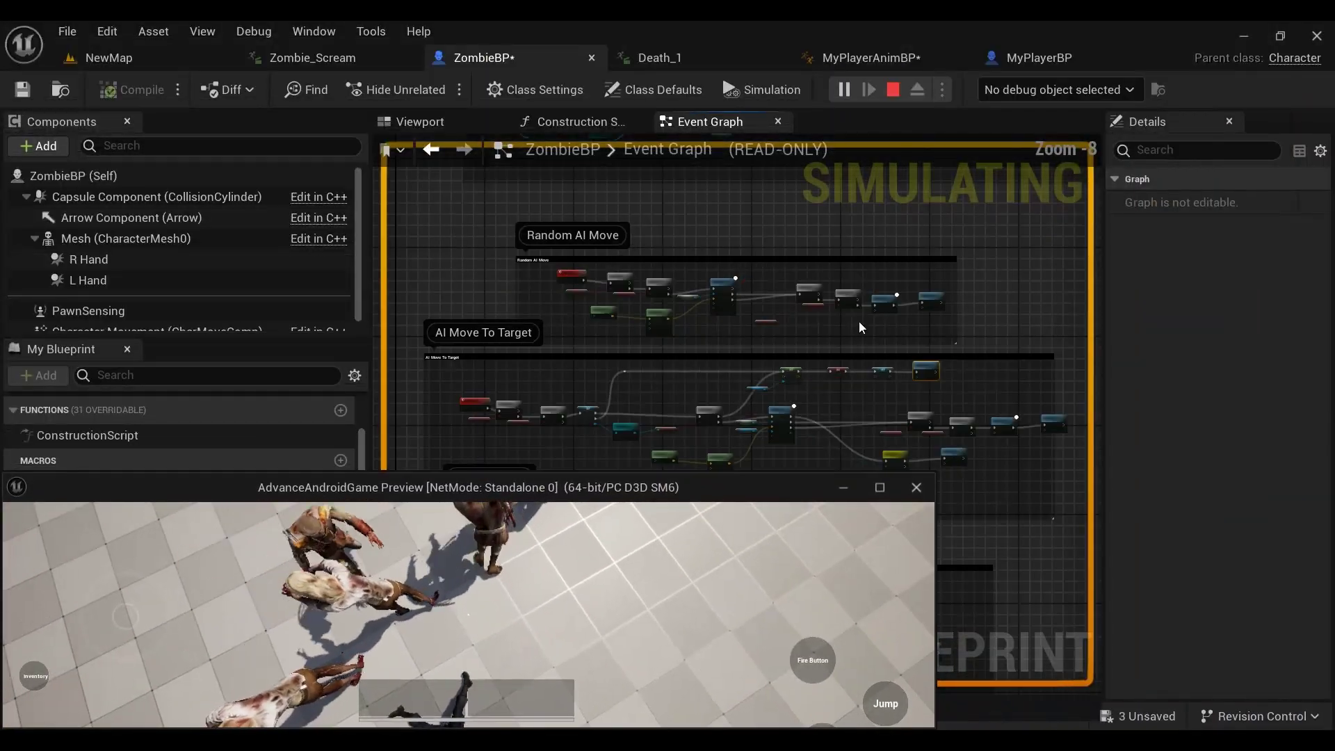
right_drag(965, 300, 978, 228)
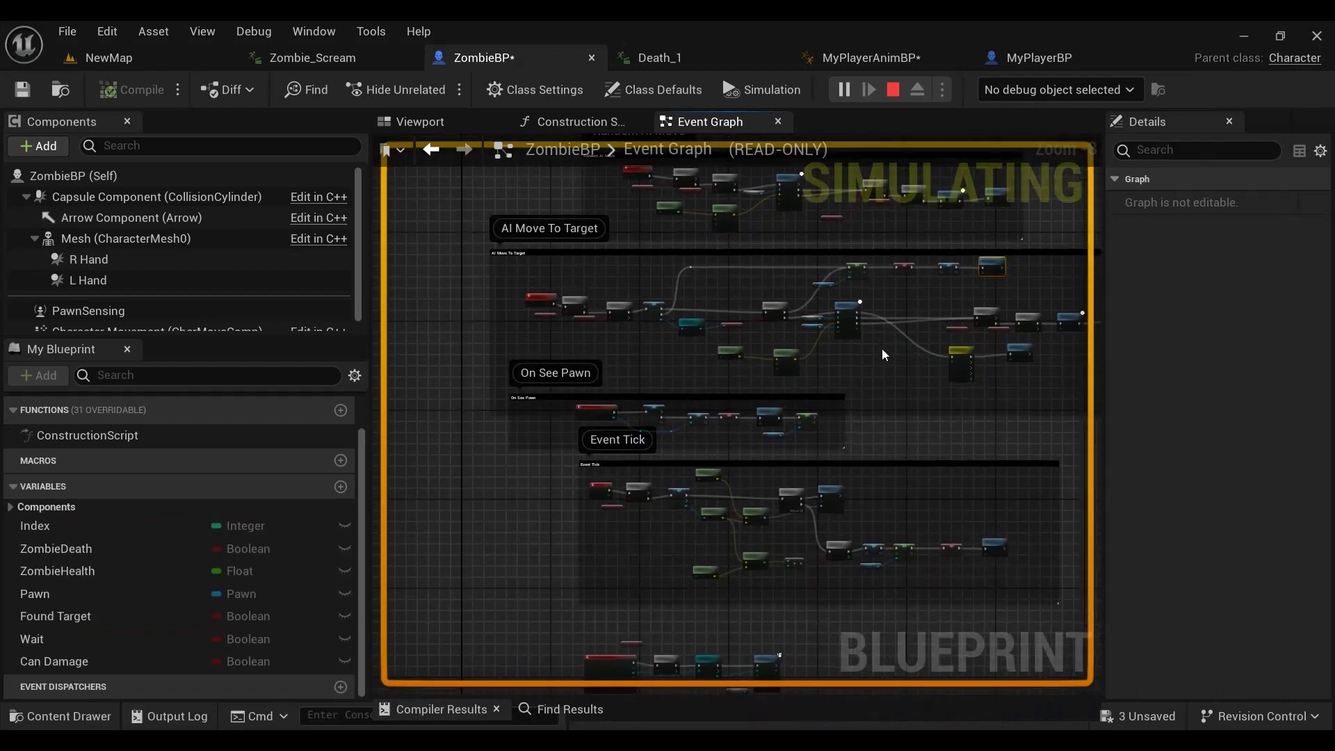
right_drag(882, 348, 853, 419)
key(Escape)
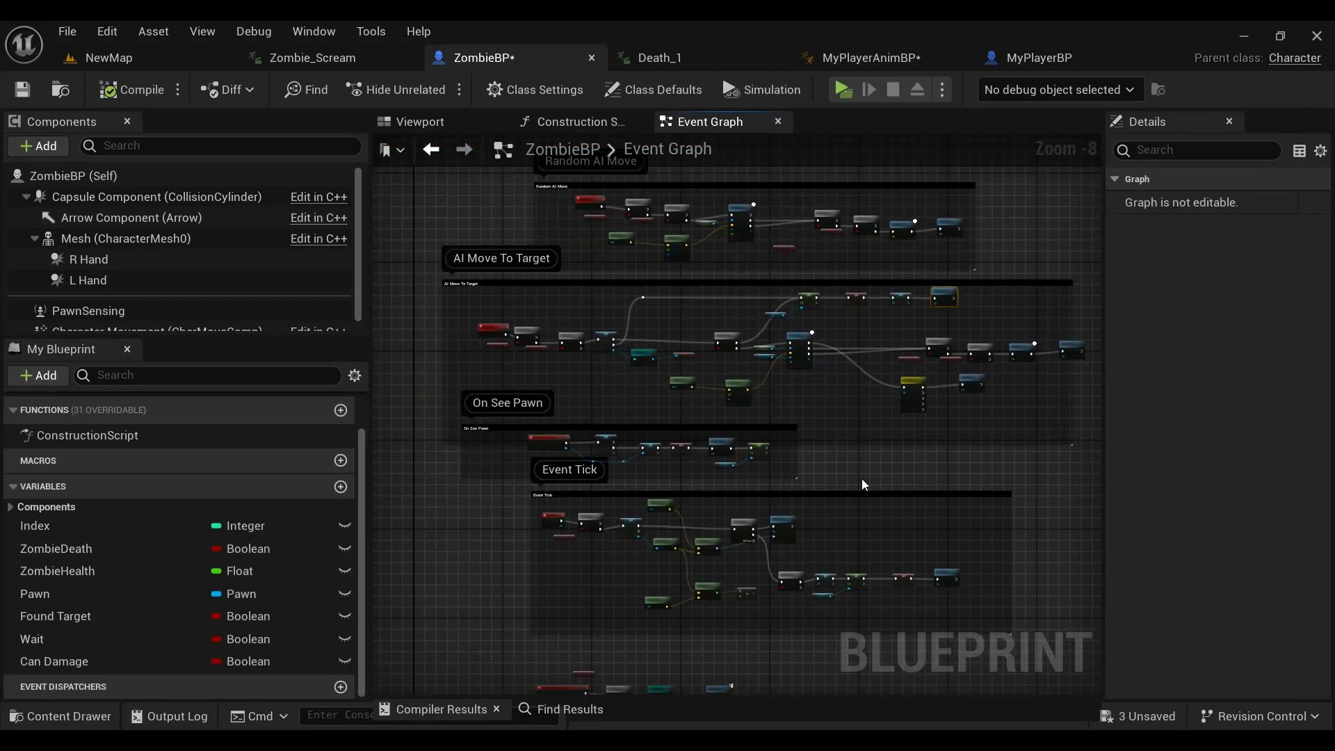
right_drag(915, 460, 944, 487)
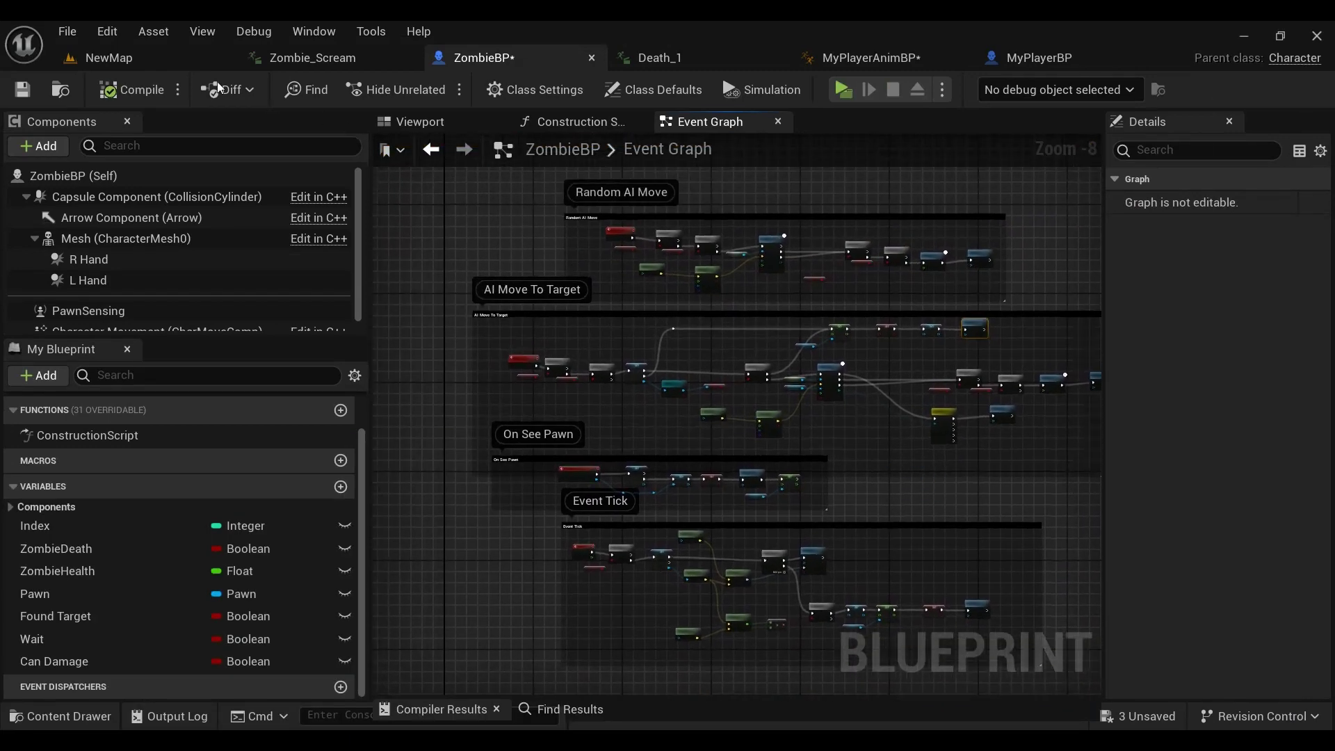
Step: In NewMap, delete three zombies so one remains, then start play with Alt+P
click(108, 57)
scroll(830, 171, down, 3)
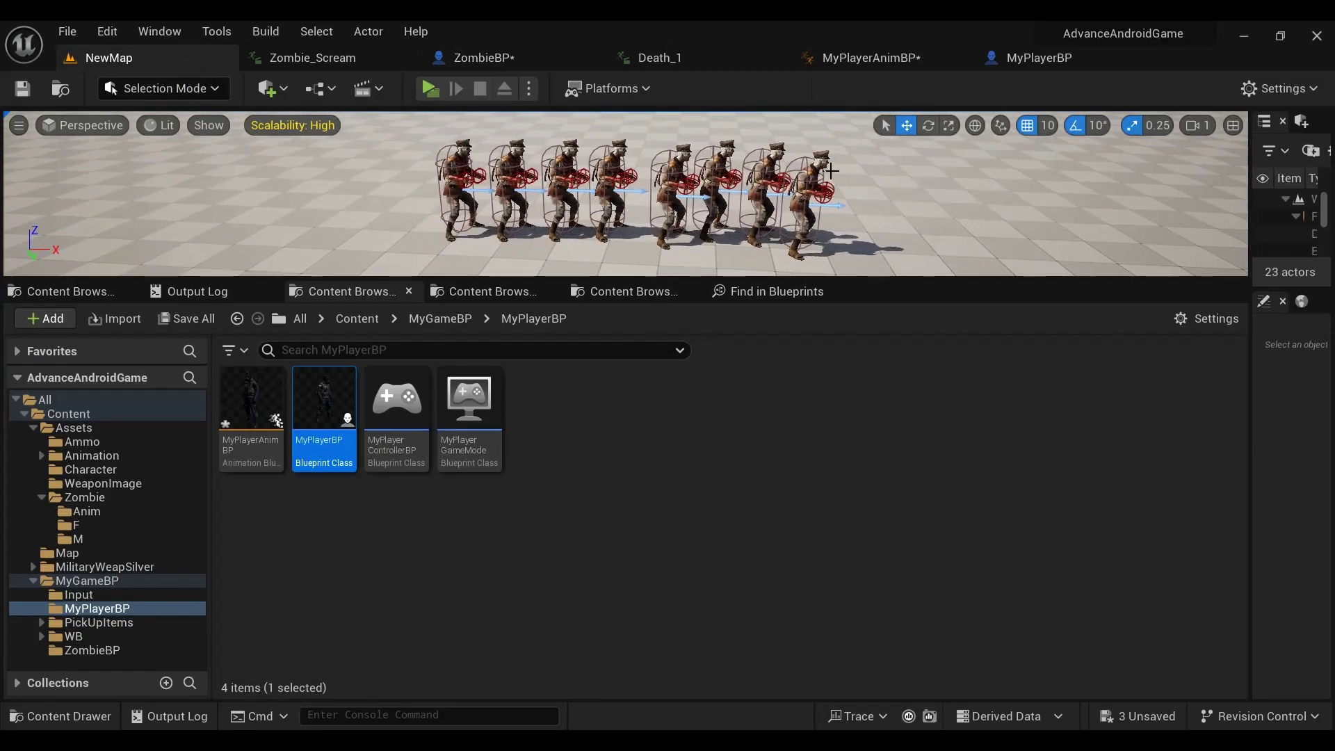
click(820, 181)
key(Delete)
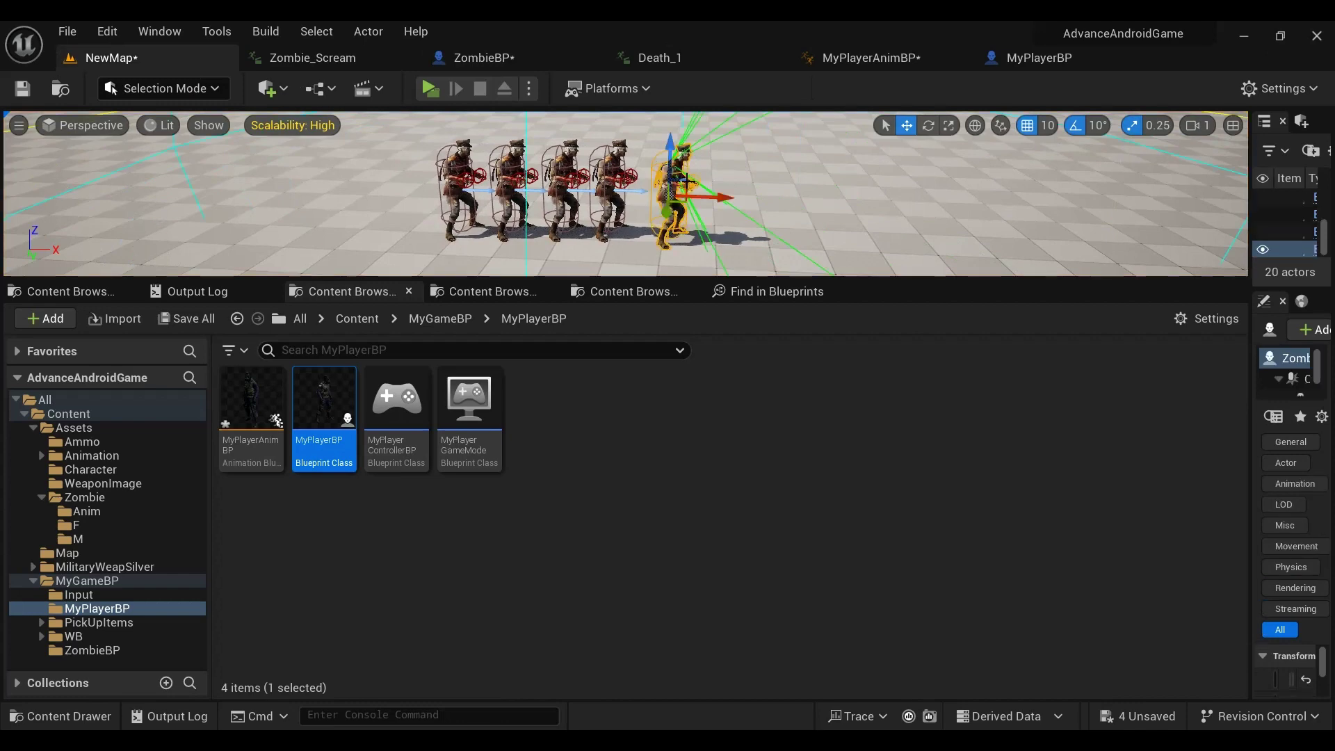
key(Delete)
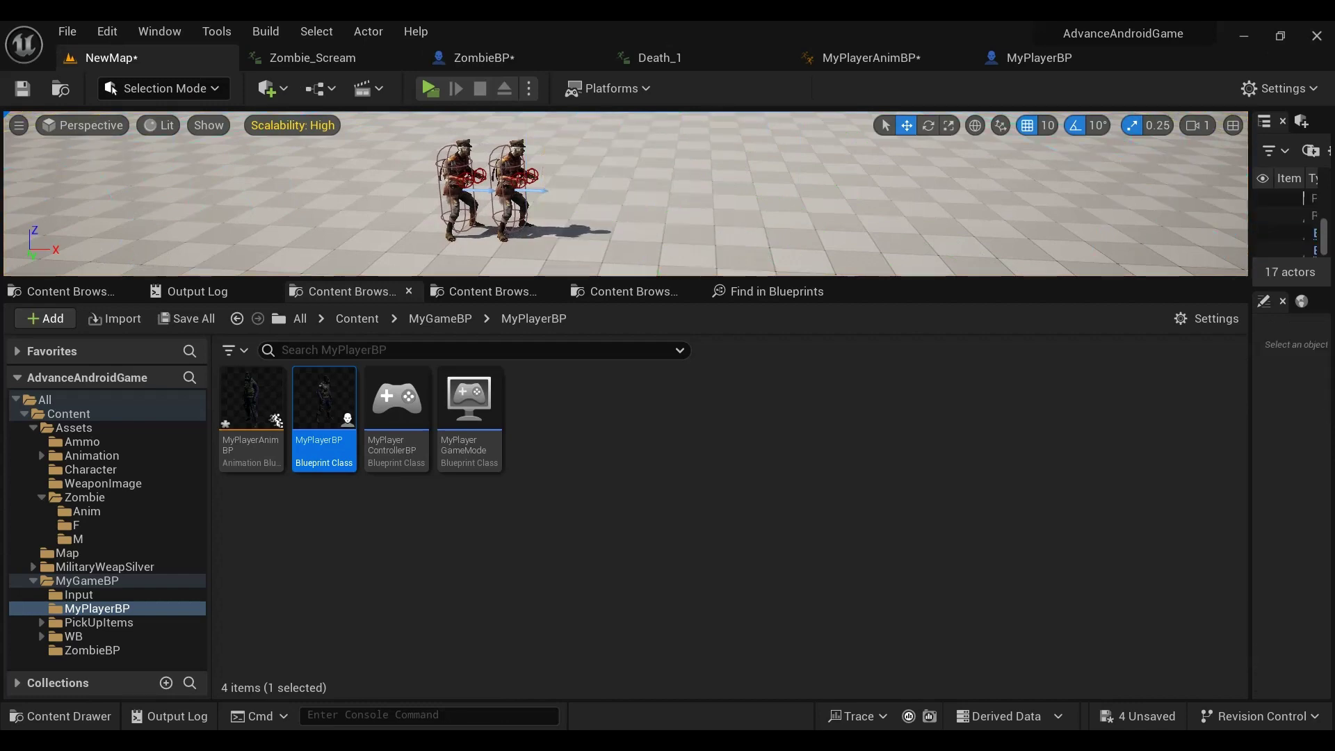
key(Delete)
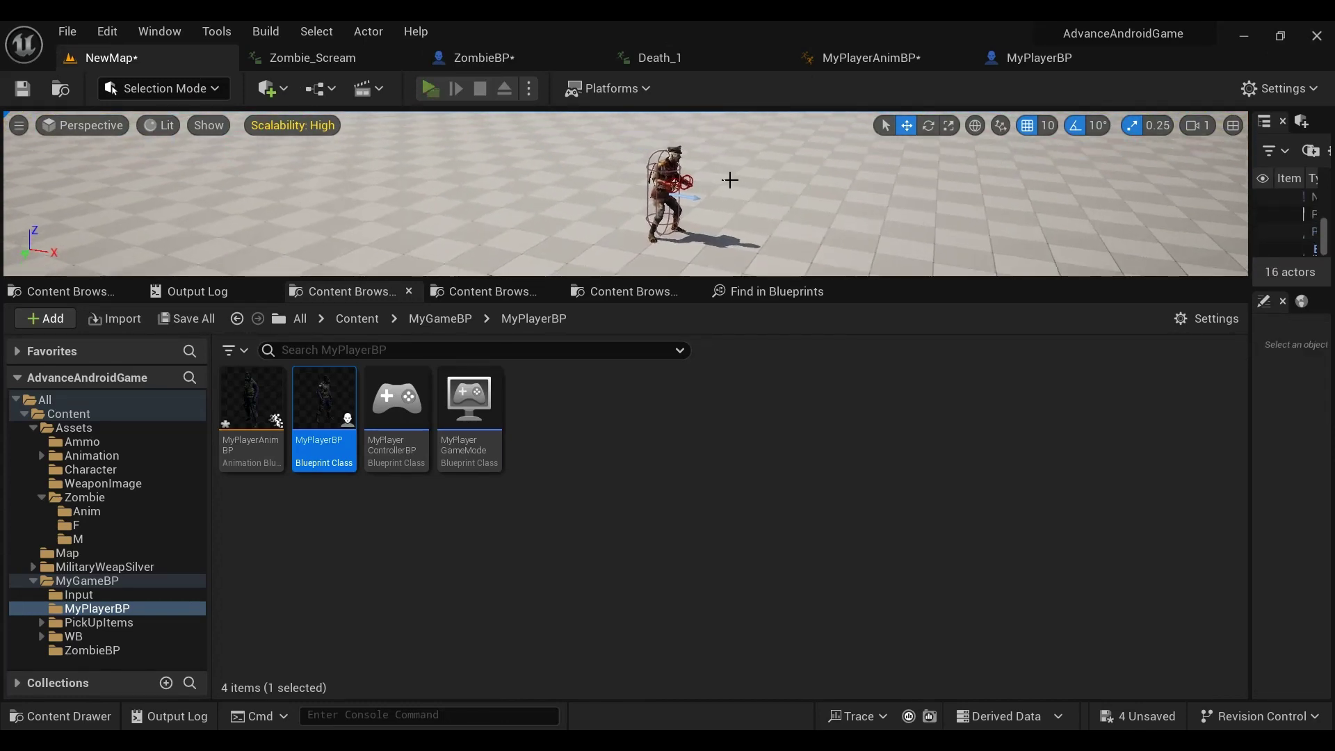
key(alt+p)
Step: Maximize the game preview and rotate the camera to a top-down view over the player
drag(749, 487, 955, 21)
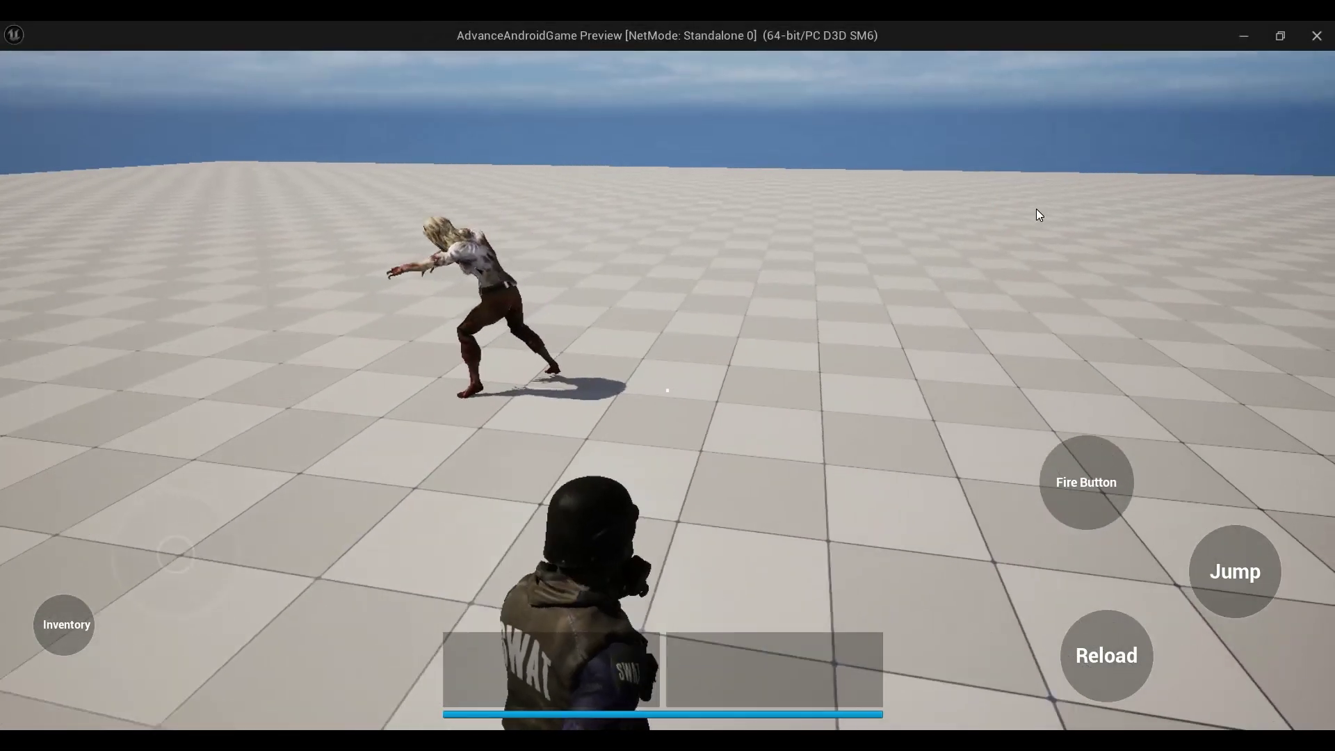
mouse_move(1039, 214)
mouse_down()
mouse_move(916, 216)
mouse_move(1146, 210)
mouse_move(1034, 251)
mouse_move(998, 244)
mouse_up()
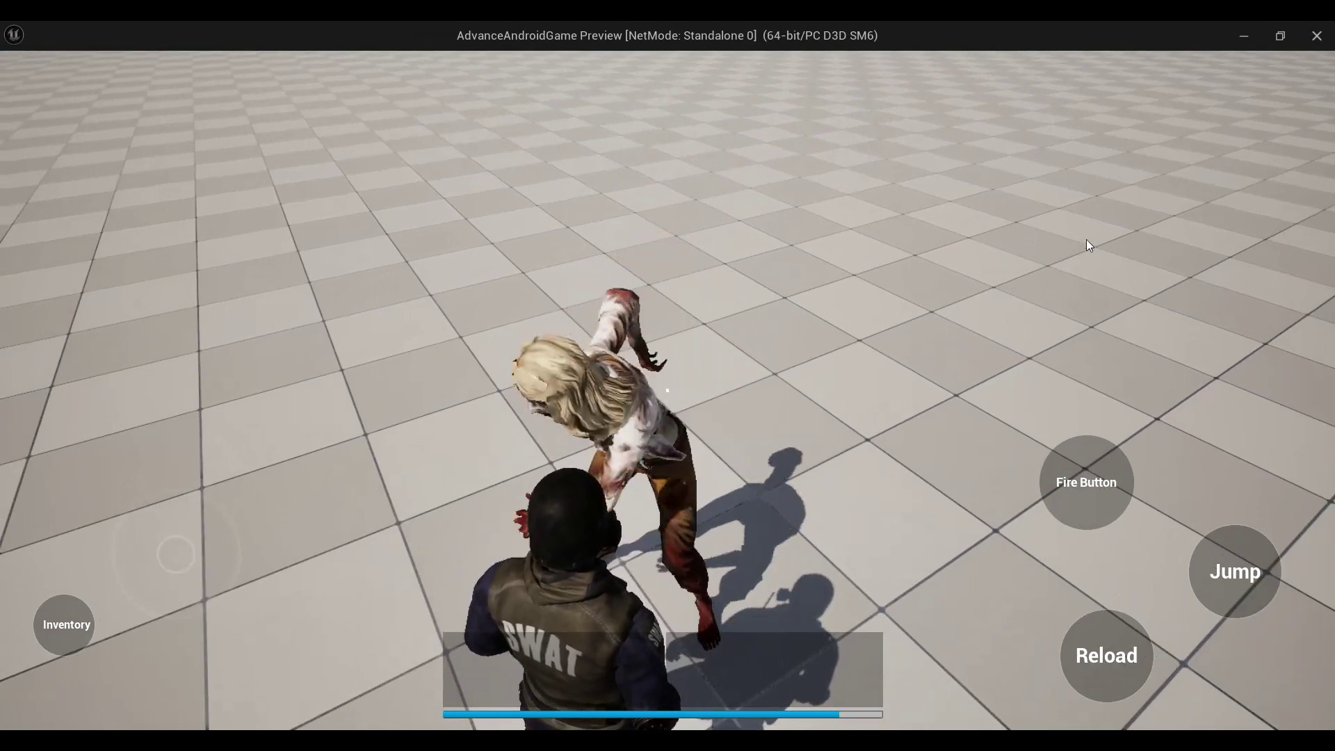
mouse_move(1086, 239)
mouse_down()
mouse_move(1032, 296)
mouse_move(1027, 351)
mouse_up()
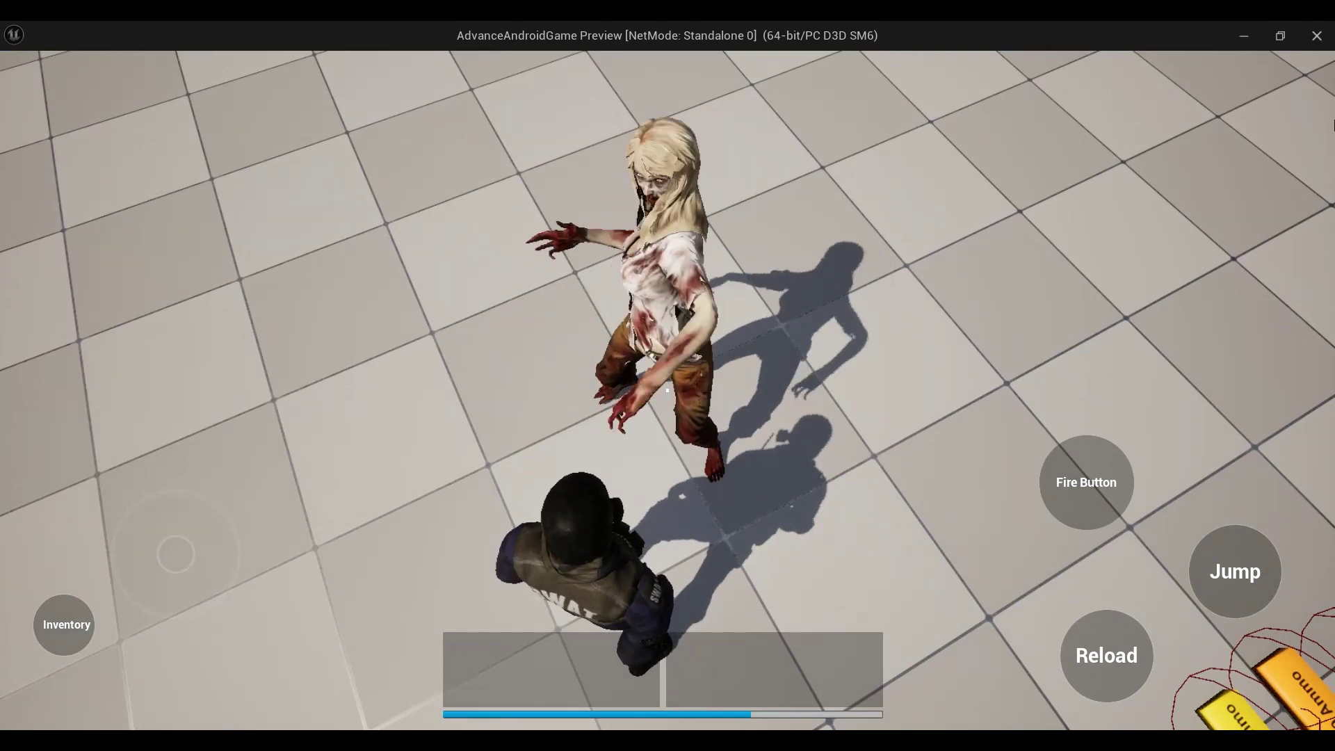
Step: Resize the preview into a tall, narrow window on the left and bring up the ZombieBP graph
double_click(1172, 43)
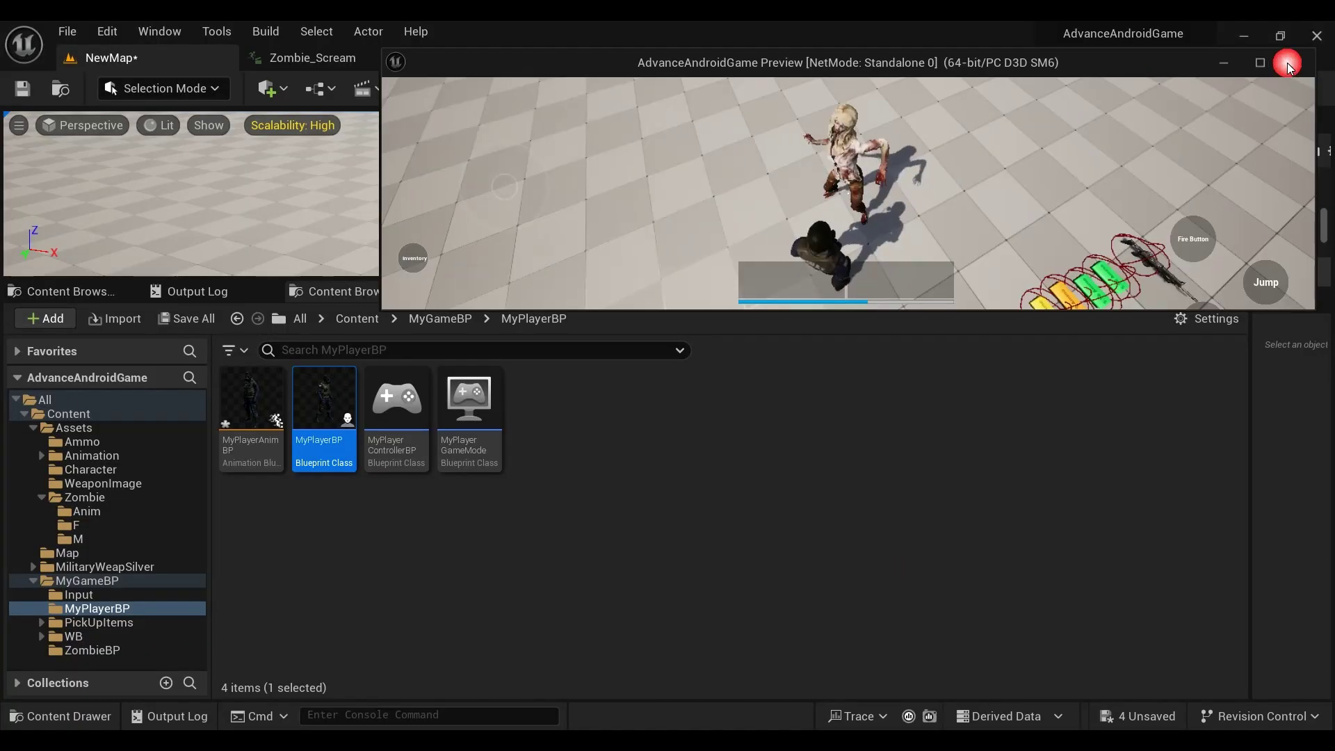
drag(1316, 55, 1209, 116)
click(966, 358)
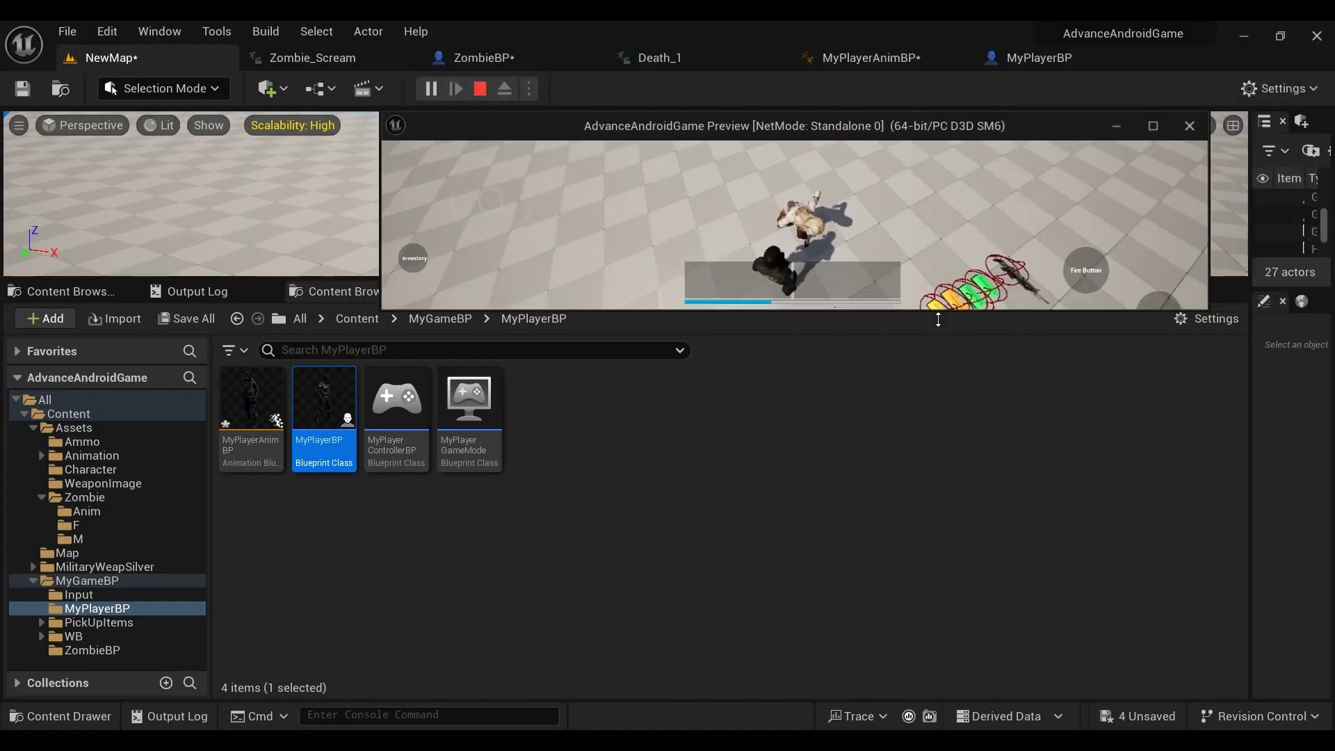
mouse_move(938, 319)
mouse_down()
mouse_move(903, 479)
mouse_move(911, 610)
mouse_up()
mouse_move(911, 135)
mouse_down()
mouse_move(659, 156)
mouse_move(562, 197)
mouse_up()
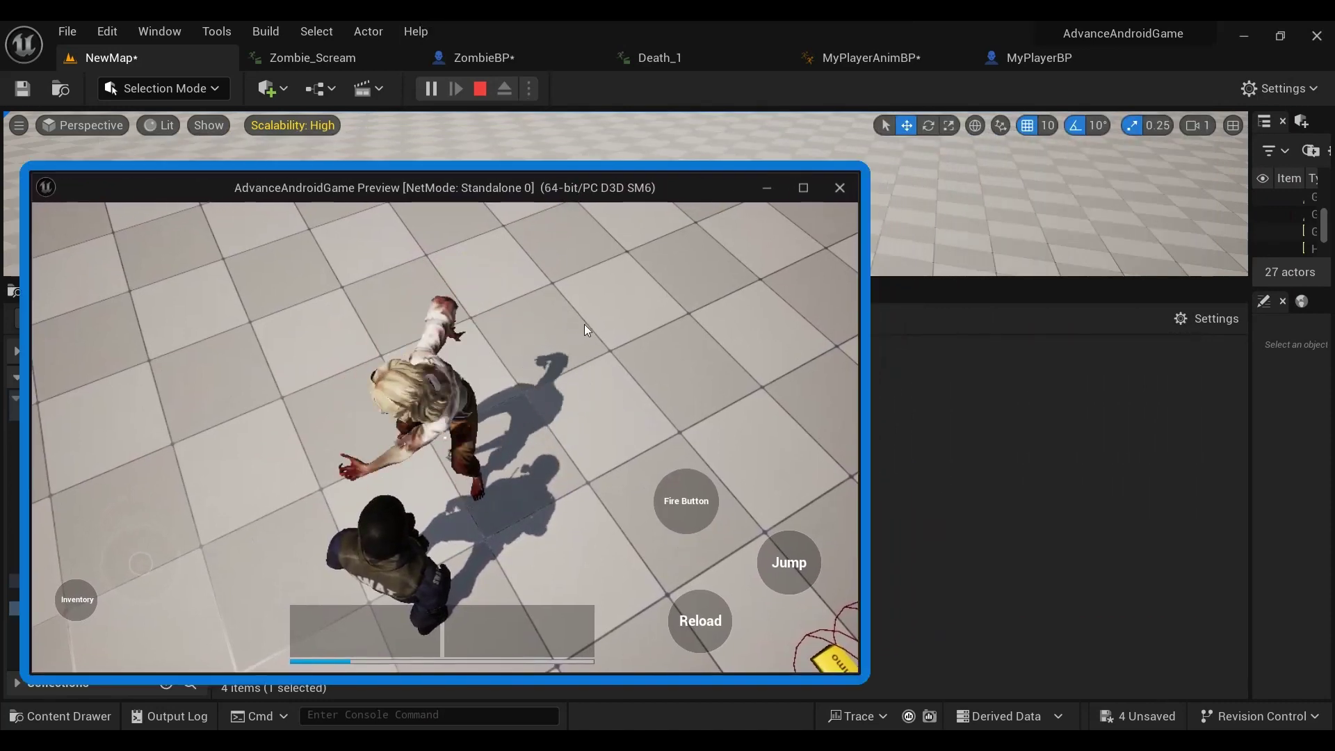
drag(866, 164, 736, 193)
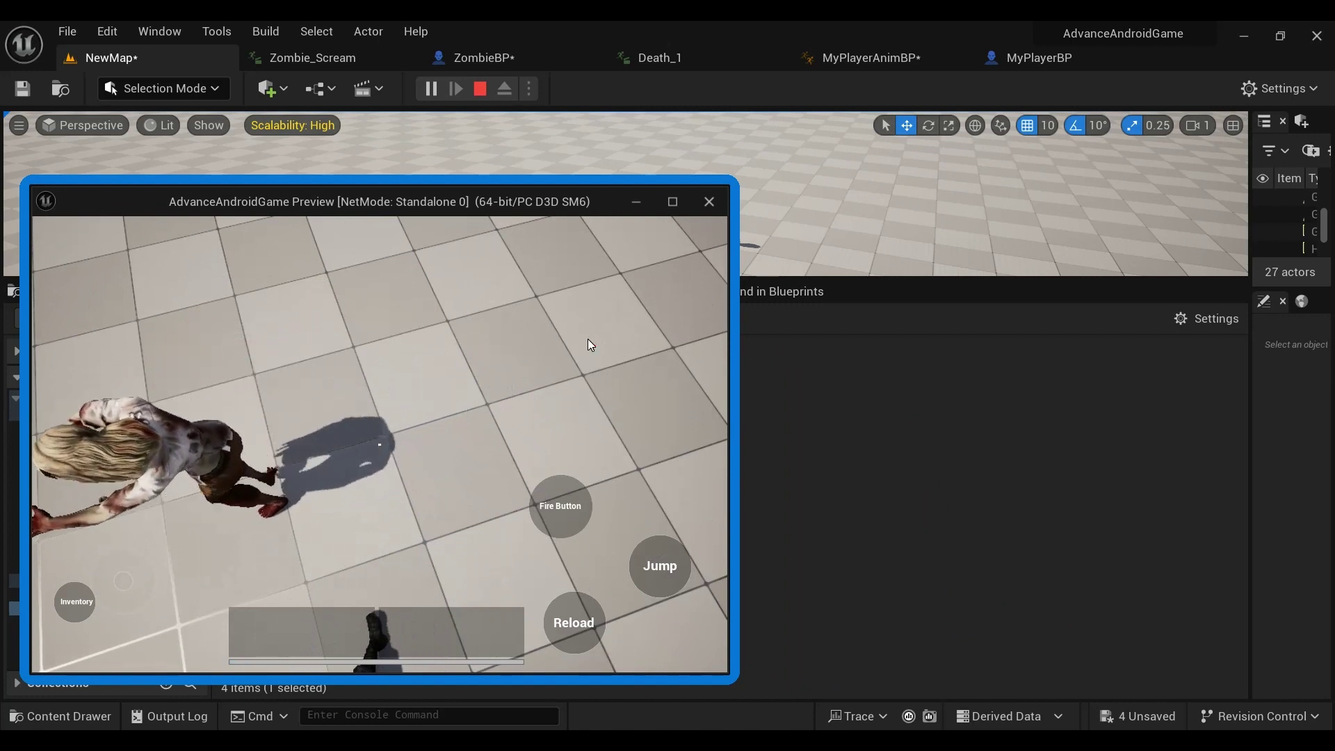
click(343, 322)
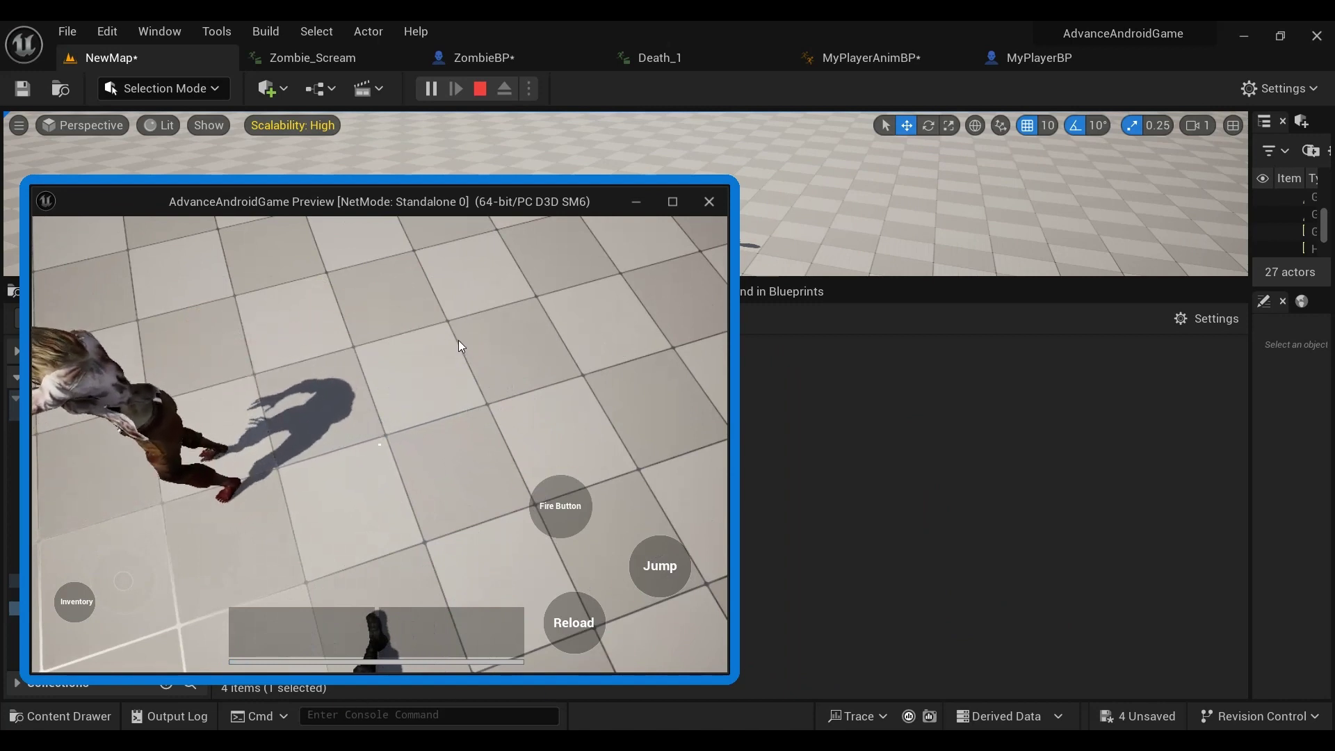
click(536, 56)
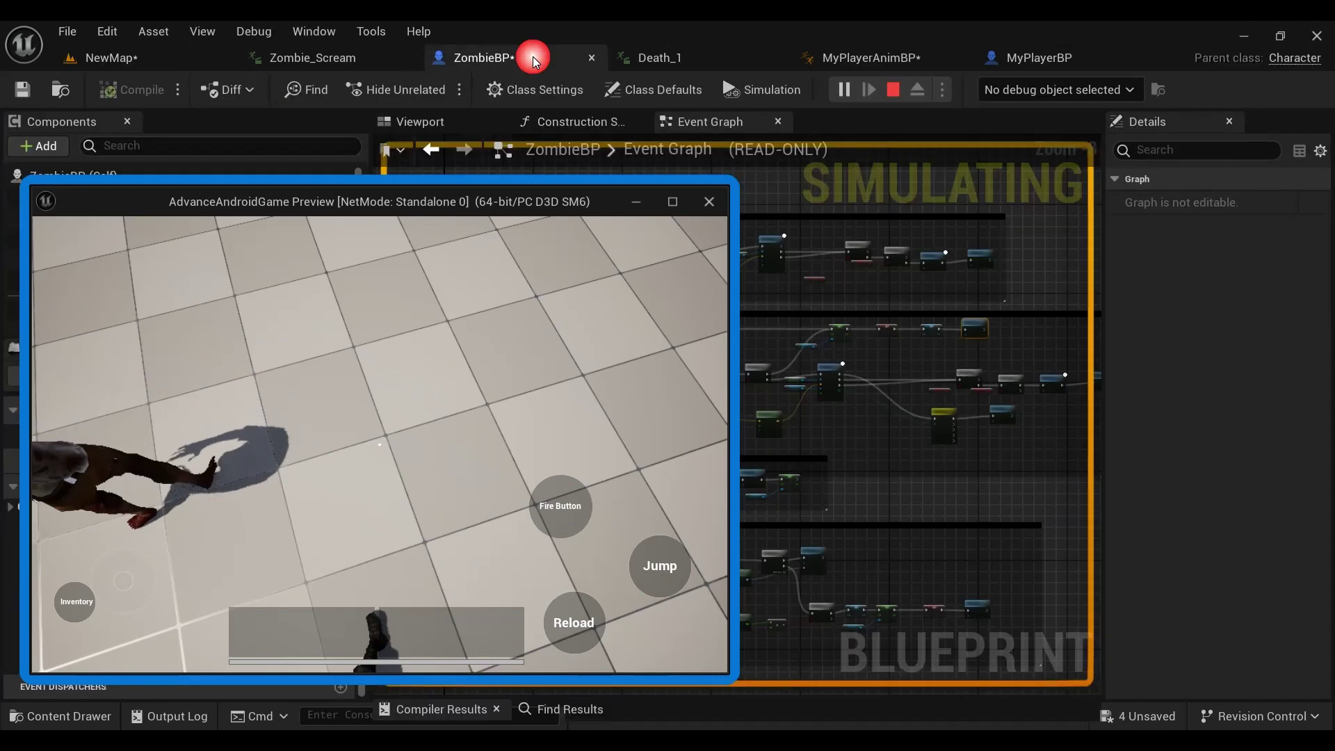
Step: Set the debug object to ZombieBP6 and close the Details panel to widen the graph
click(1022, 98)
click(1001, 142)
scroll(1070, 464, down, 10)
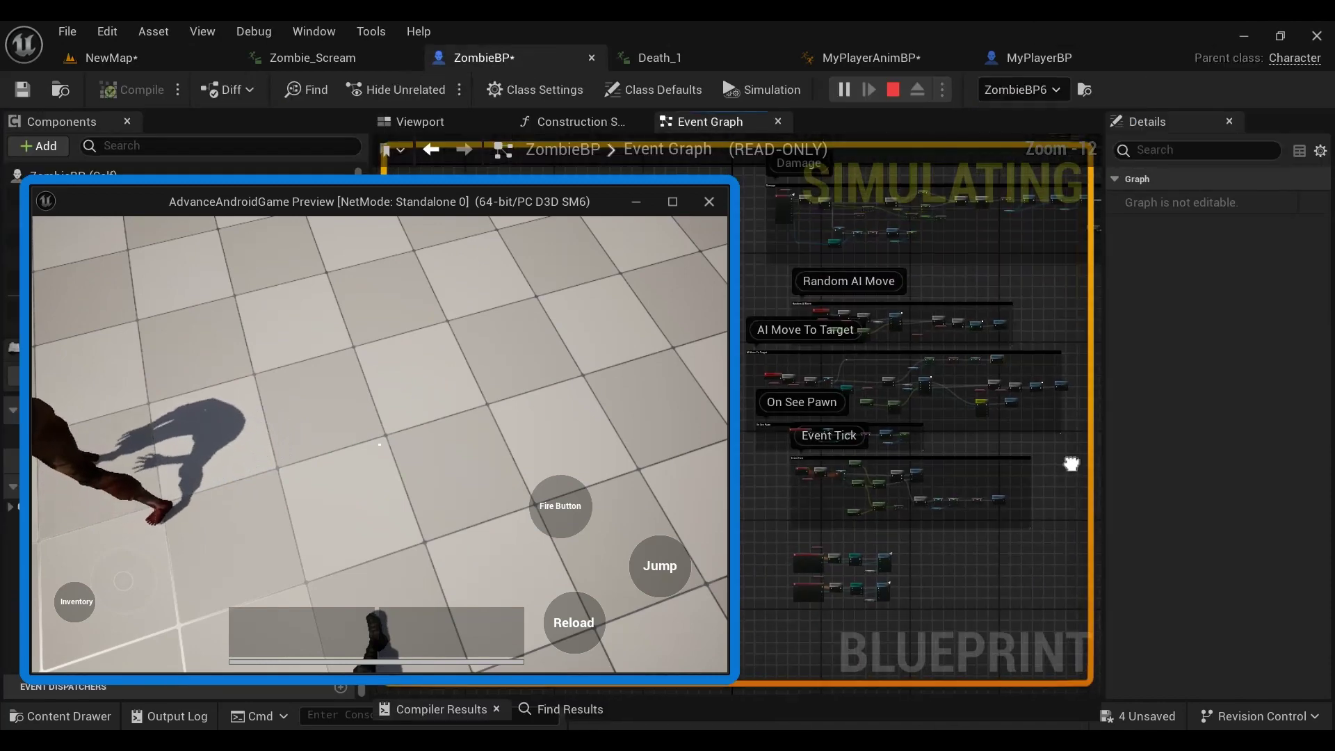
right_drag(1070, 463, 1094, 483)
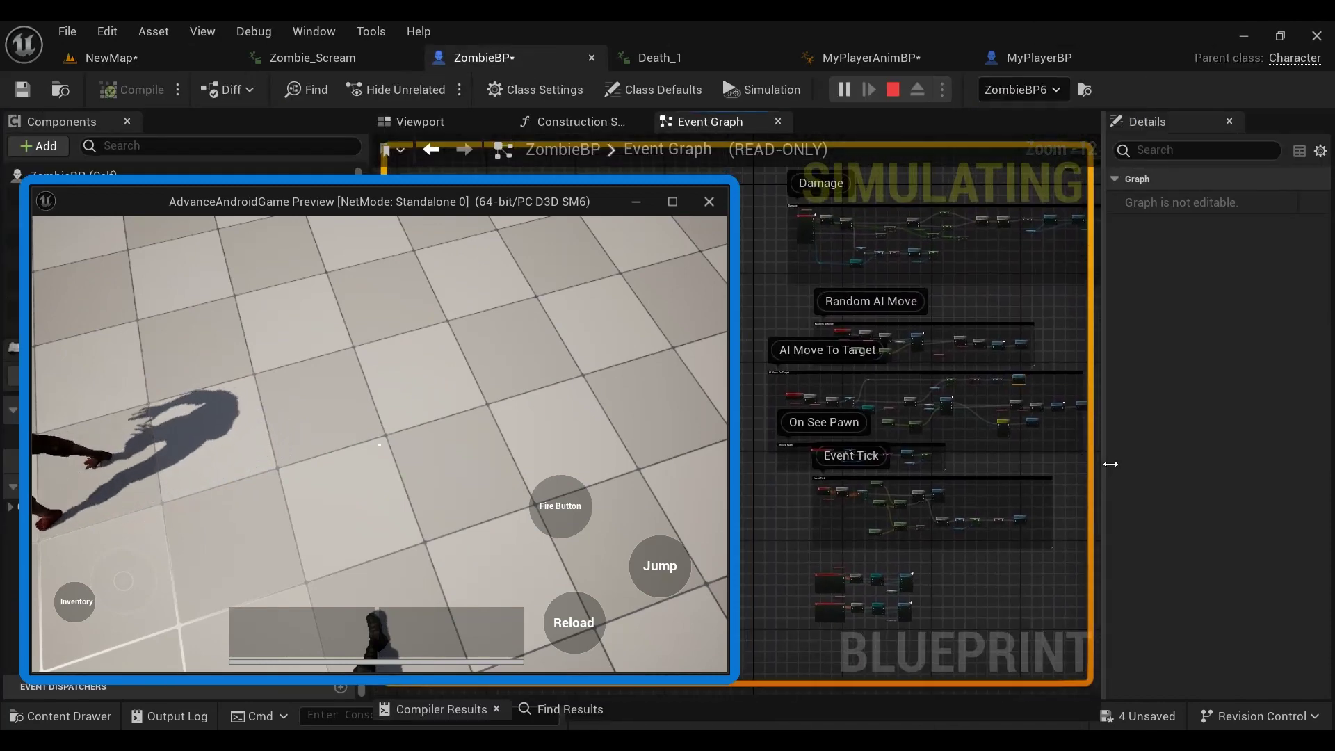
drag(1110, 464, 1297, 464)
mouse_move(1105, 376)
right_down()
mouse_move(1200, 440)
mouse_move(1103, 518)
mouse_move(1102, 461)
right_up()
Step: Pan the graph onto the event groups and maximize the game preview
scroll(882, 443, up, 4)
mouse_move(1024, 516)
right_down()
mouse_move(1067, 453)
mouse_move(1208, 379)
mouse_move(1170, 429)
right_up()
scroll(1208, 379, down, 3)
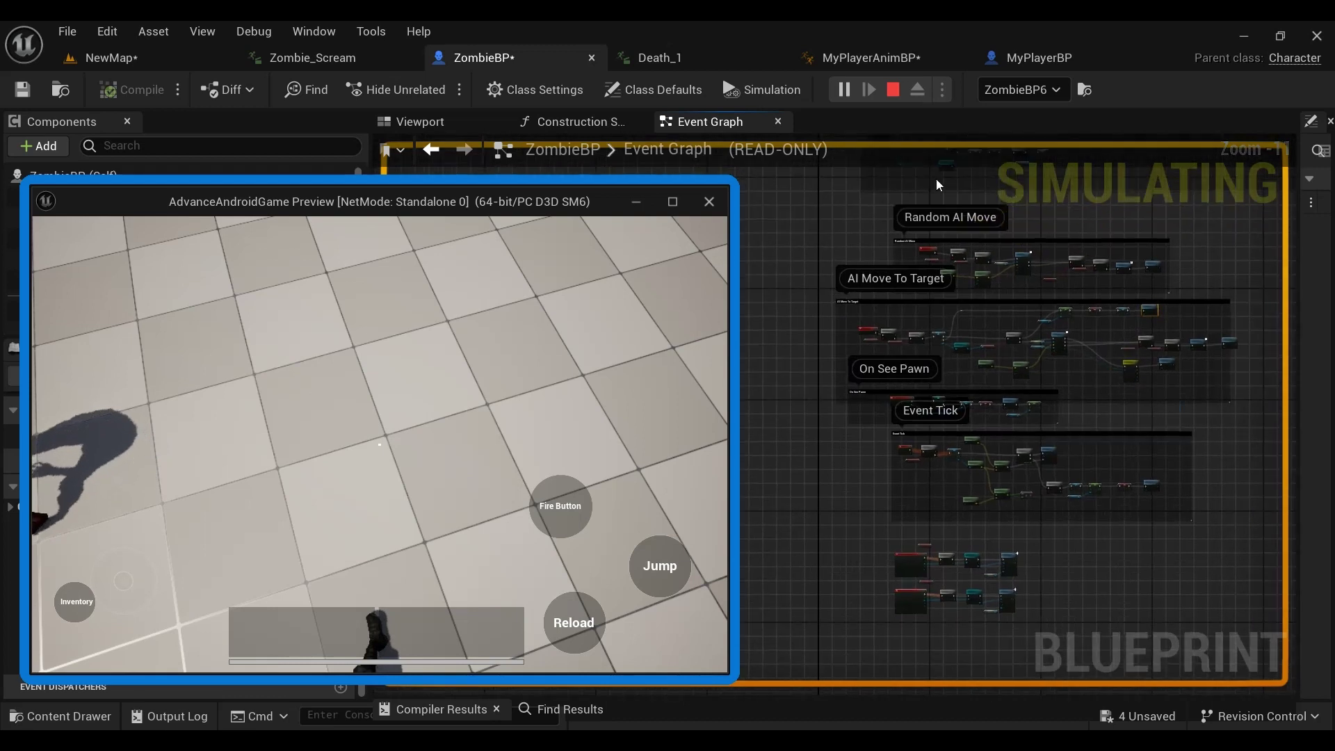
click(673, 202)
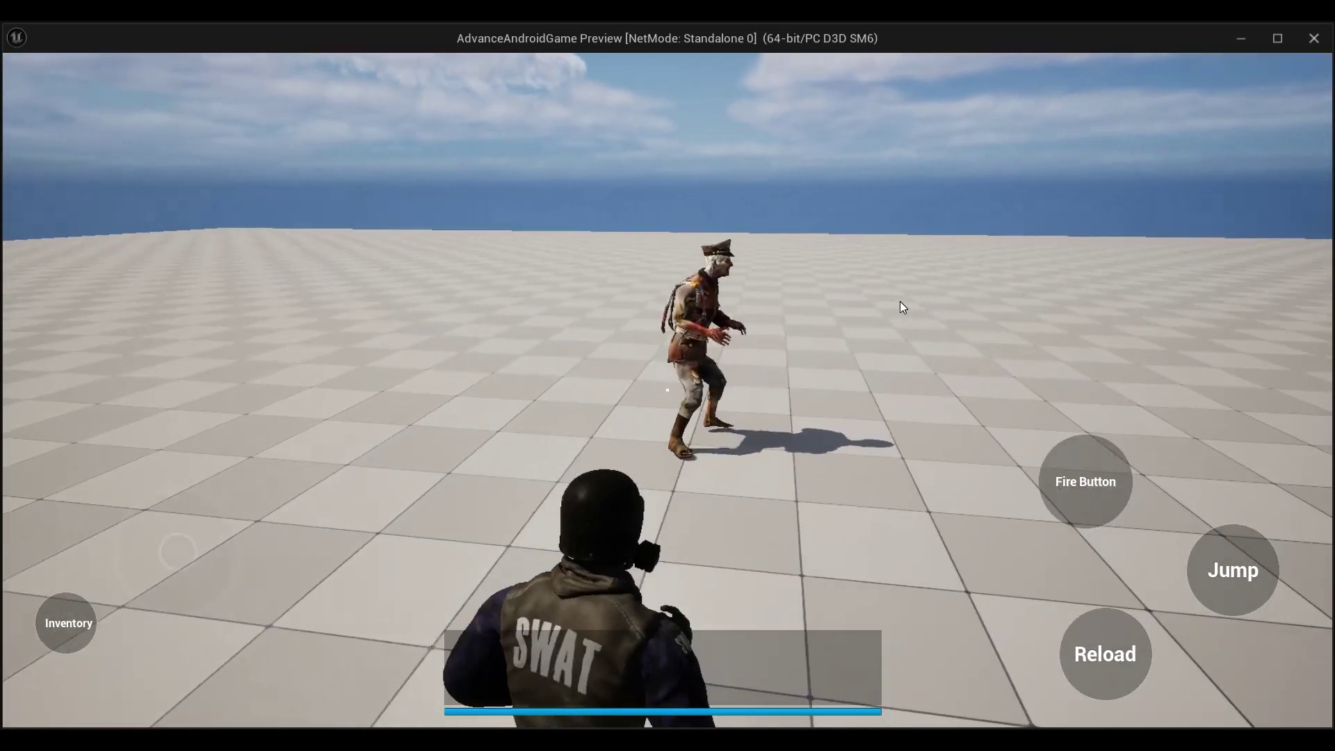
Step: Face the zombie in the maximized preview, let it attack the player, then restore the smaller window
mouse_move(903, 307)
mouse_down()
mouse_move(809, 310)
mouse_move(739, 345)
mouse_move(1040, 319)
mouse_move(950, 319)
mouse_move(957, 366)
mouse_move(901, 314)
mouse_move(906, 402)
mouse_move(898, 324)
mouse_up()
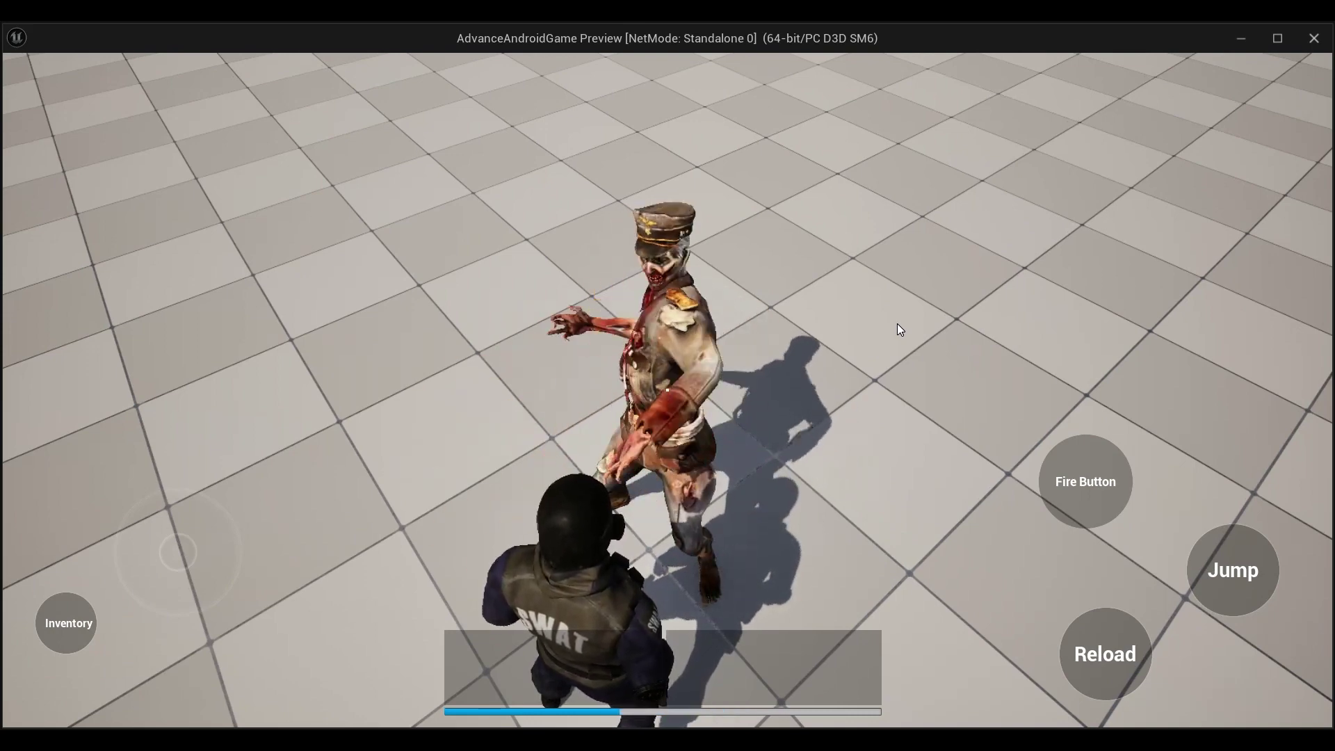
mouse_move(896, 323)
mouse_down()
mouse_move(888, 386)
mouse_move(885, 368)
mouse_up()
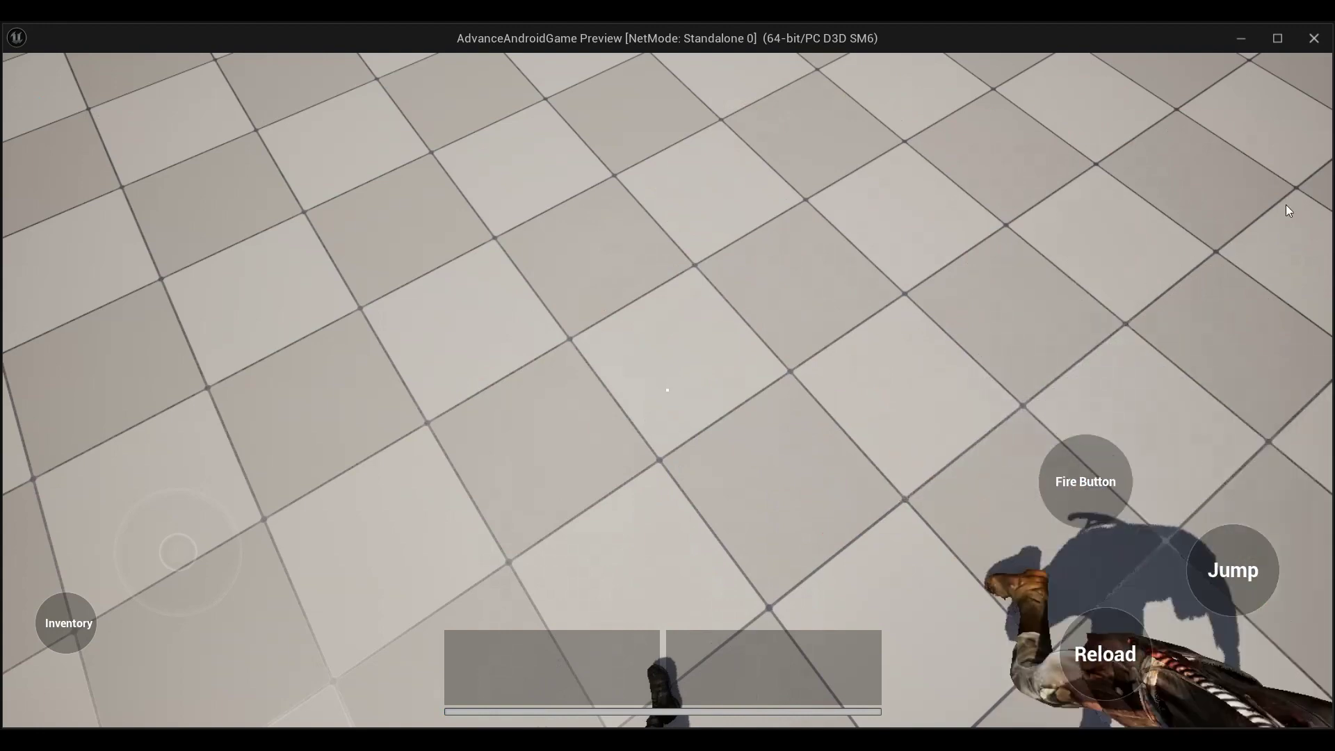
mouse_move(1171, 41)
mouse_down()
mouse_move(926, 136)
mouse_move(872, 415)
mouse_up()
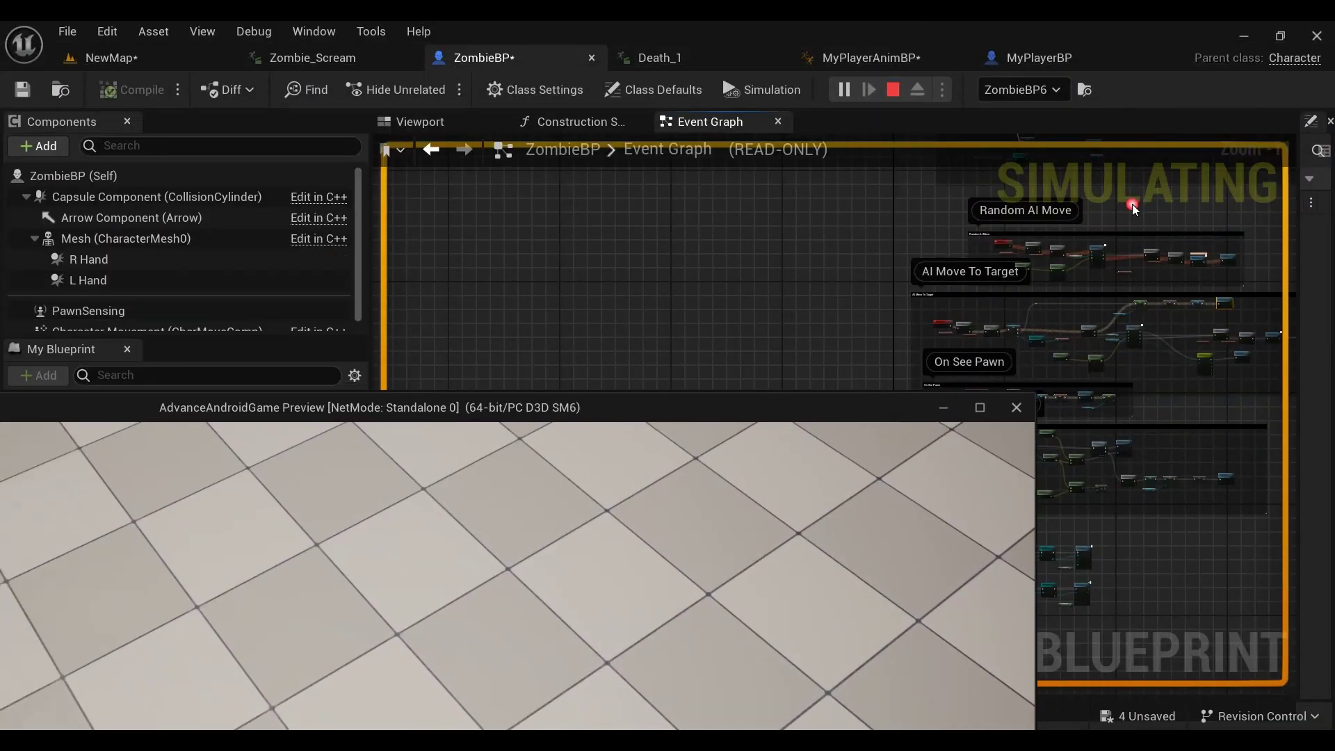
Step: Bring the editor in front and frame the AI Move To Target nodes in the simulating graph
click(949, 158)
scroll(911, 278, up, 3)
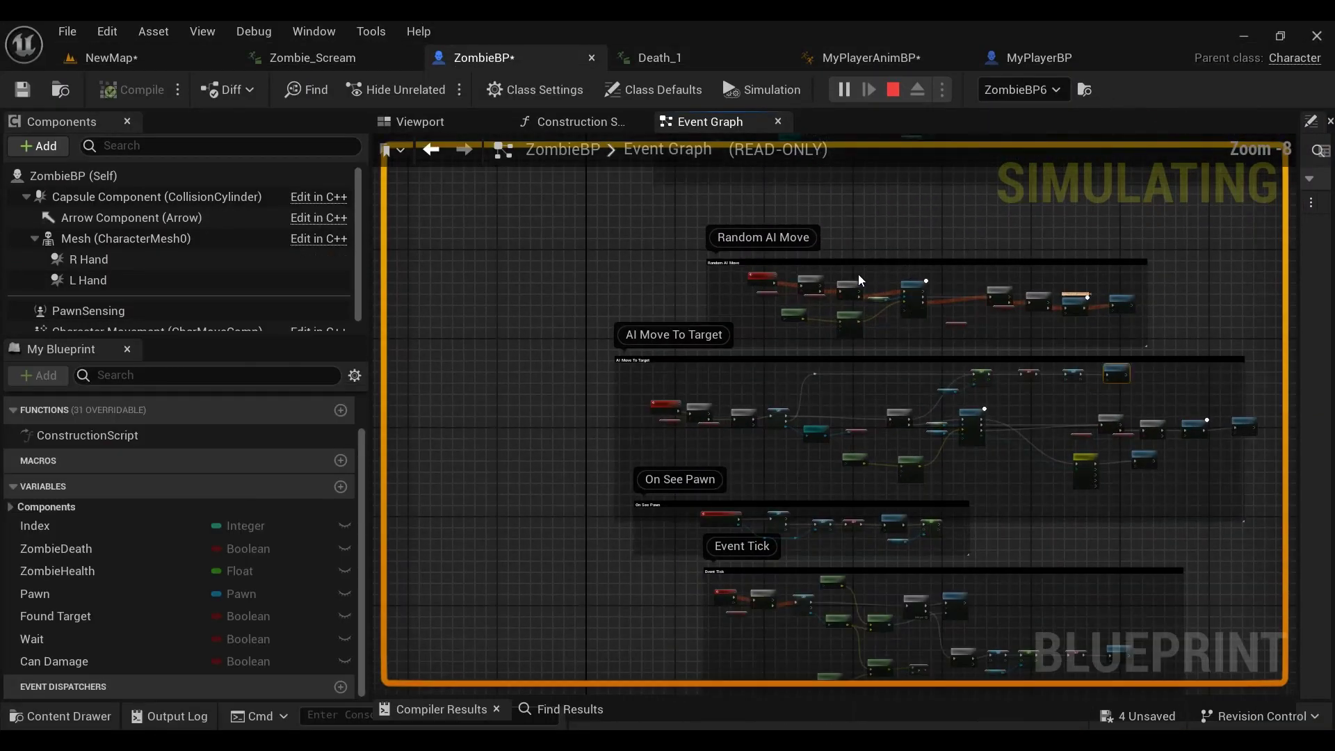
scroll(992, 357, up, 2)
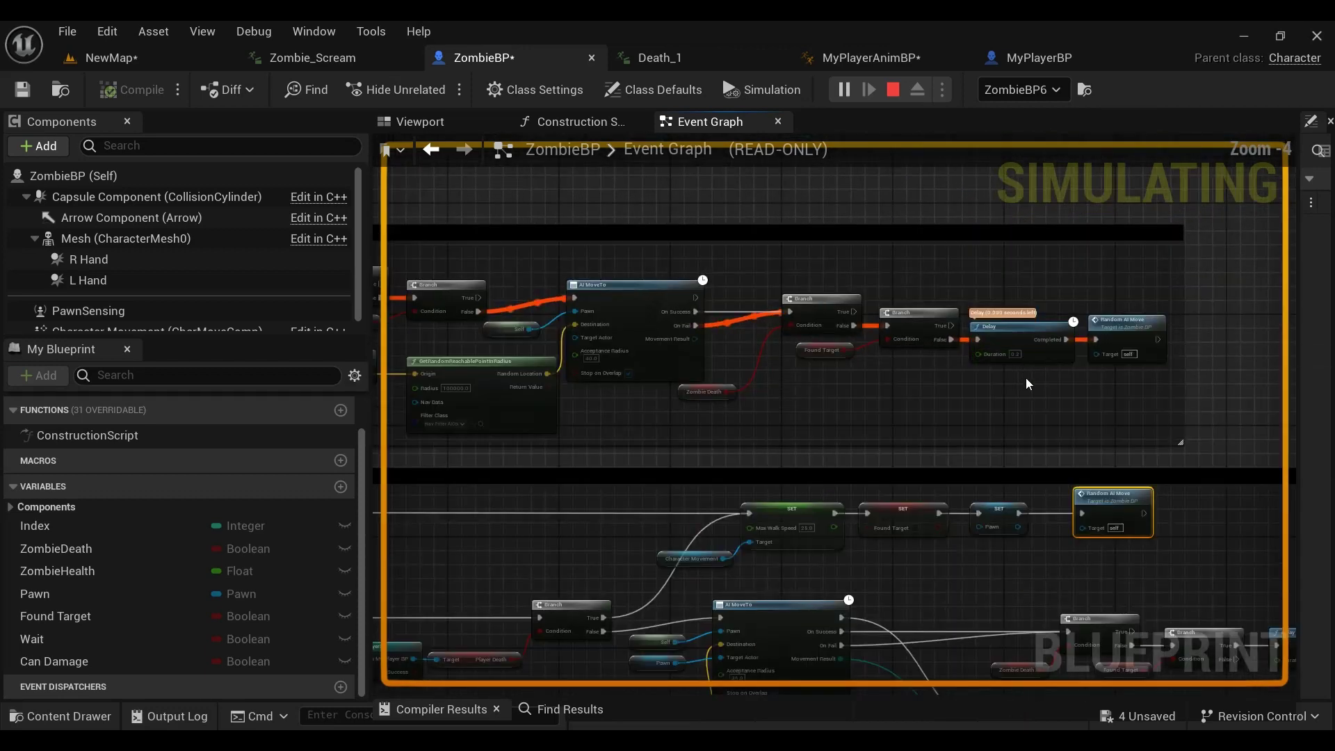
right_drag(762, 456, 764, 327)
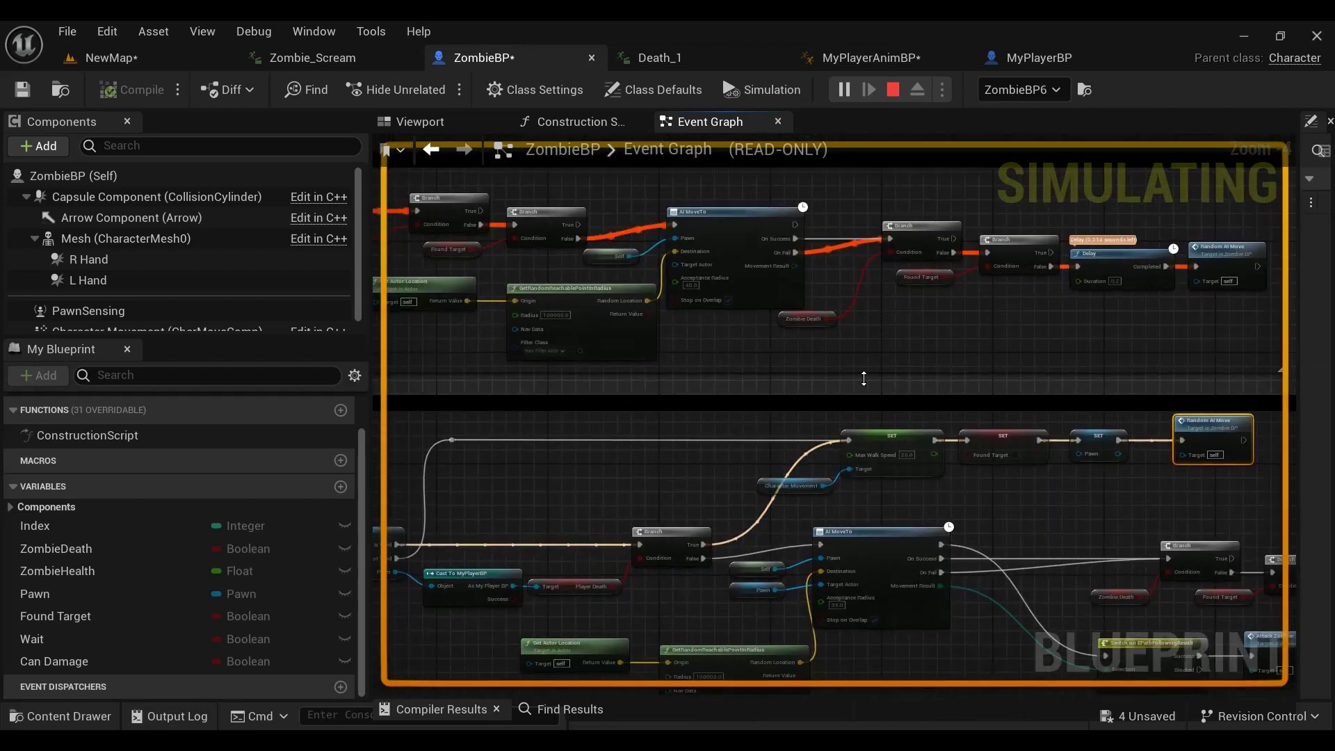
scroll(661, 486, down, 3)
scroll(647, 515, up, 3)
right_drag(647, 515, 802, 516)
Step: Zoom out and pan the graph to frame both the On See Pawn and Event Tick groups
scroll(802, 516, down, 2)
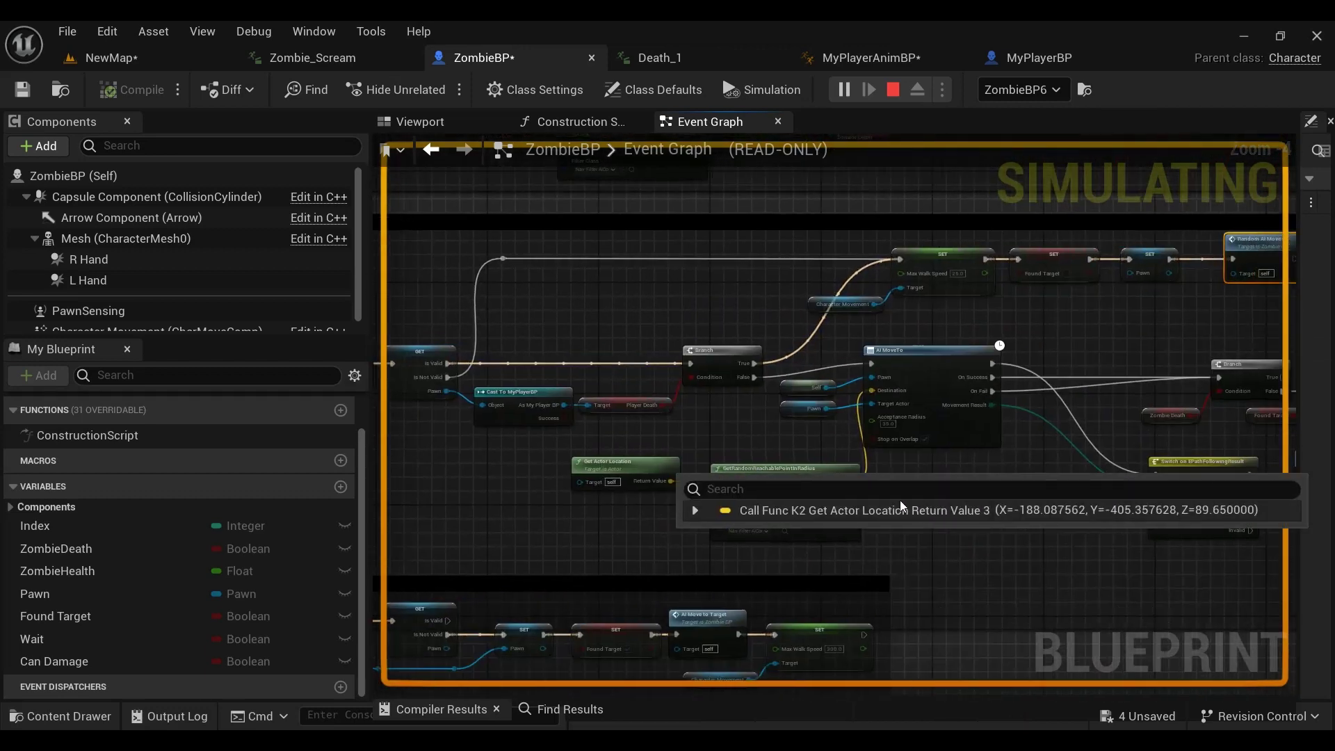
scroll(961, 345, up, 2)
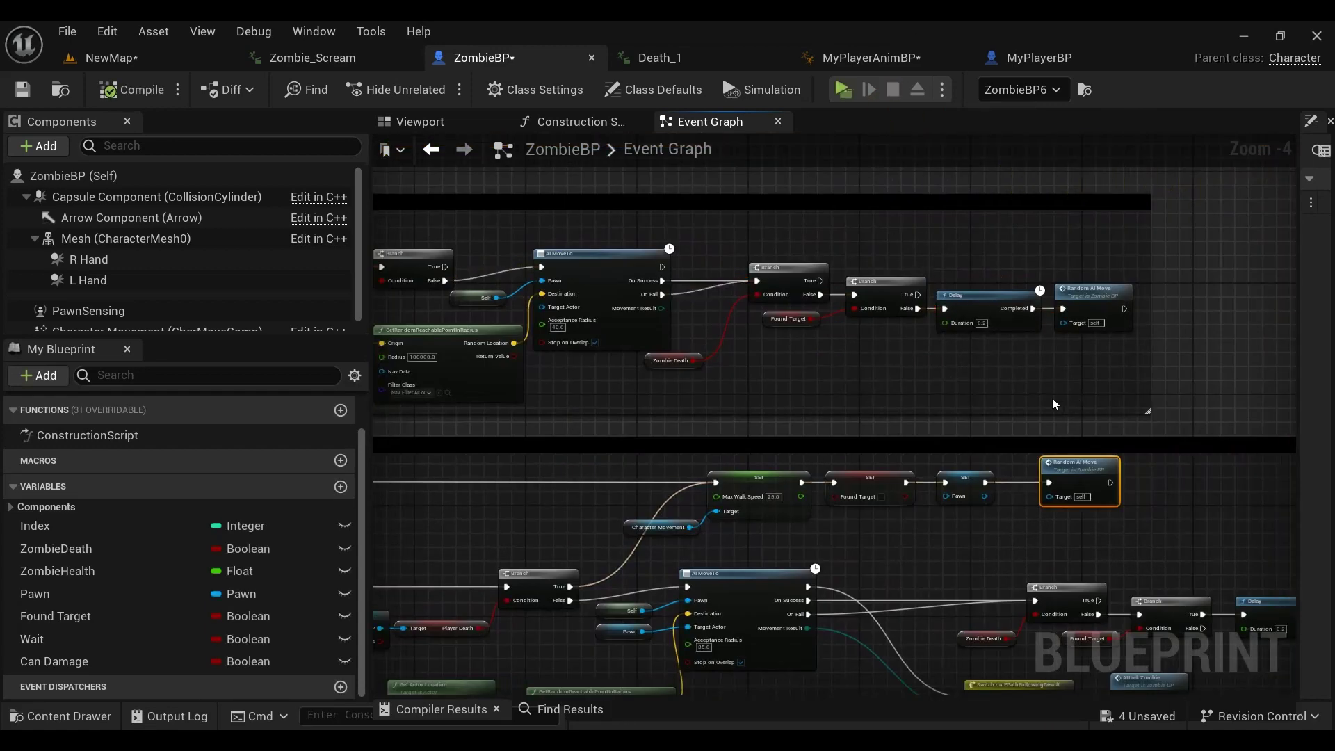
right_drag(1014, 390, 996, 394)
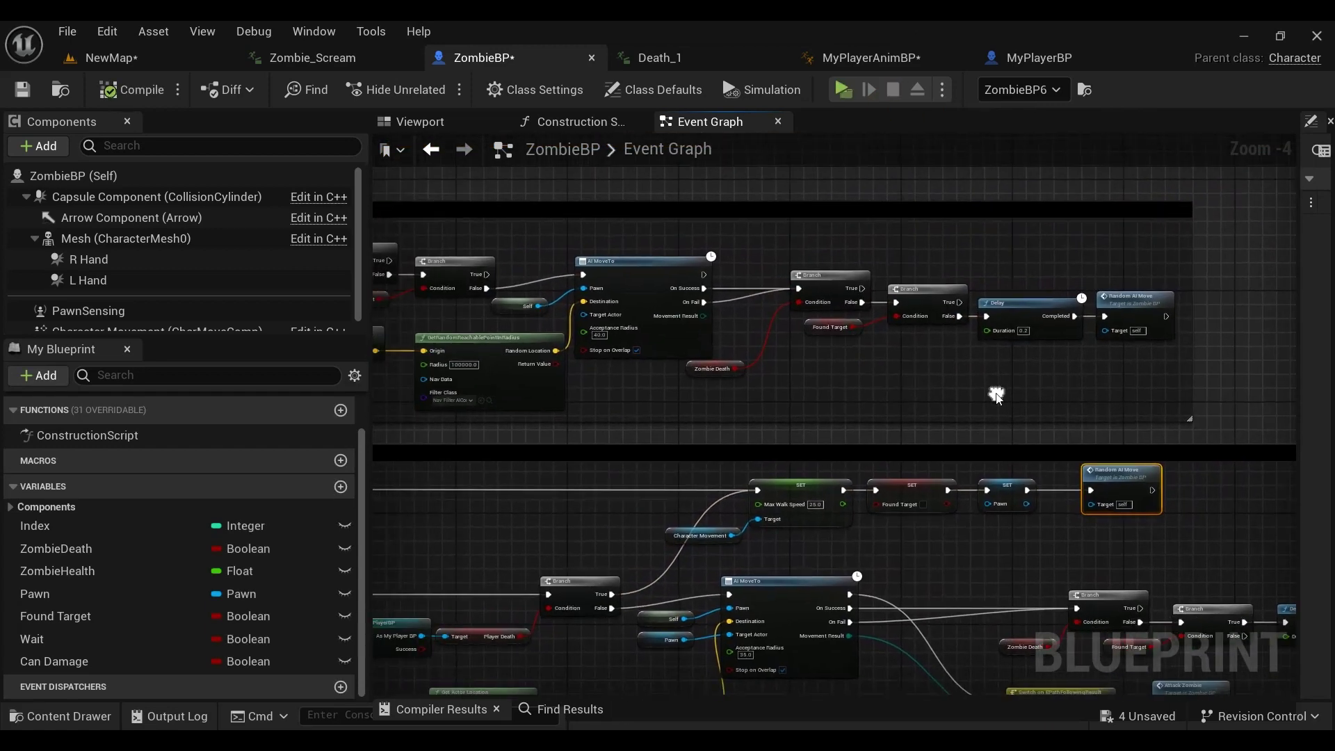
scroll(997, 398, down, 1)
scroll(917, 370, down, 1)
scroll(549, 444, up, 2)
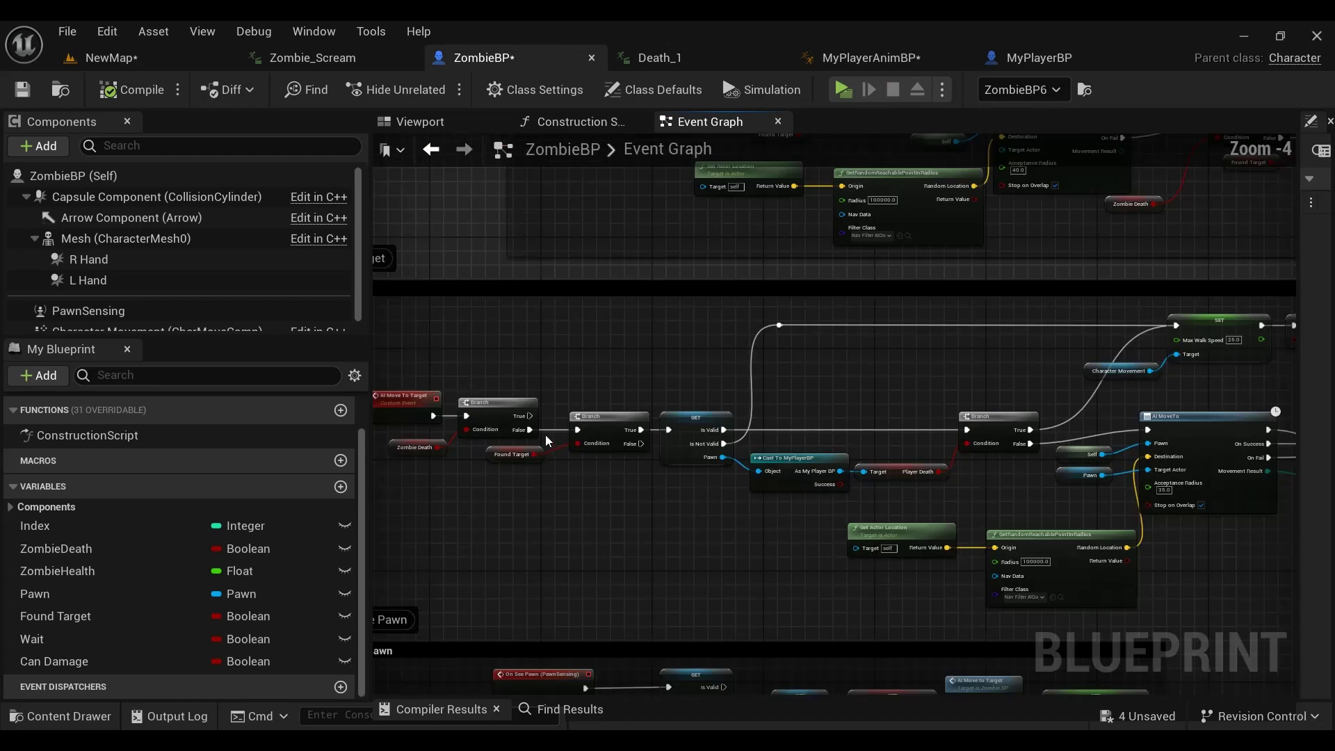
scroll(556, 448, up, 2)
scroll(557, 449, down, 2)
mouse_move(1256, 289)
right_down()
mouse_move(950, 460)
mouse_move(836, 438)
right_up()
scroll(885, 435, down, 1)
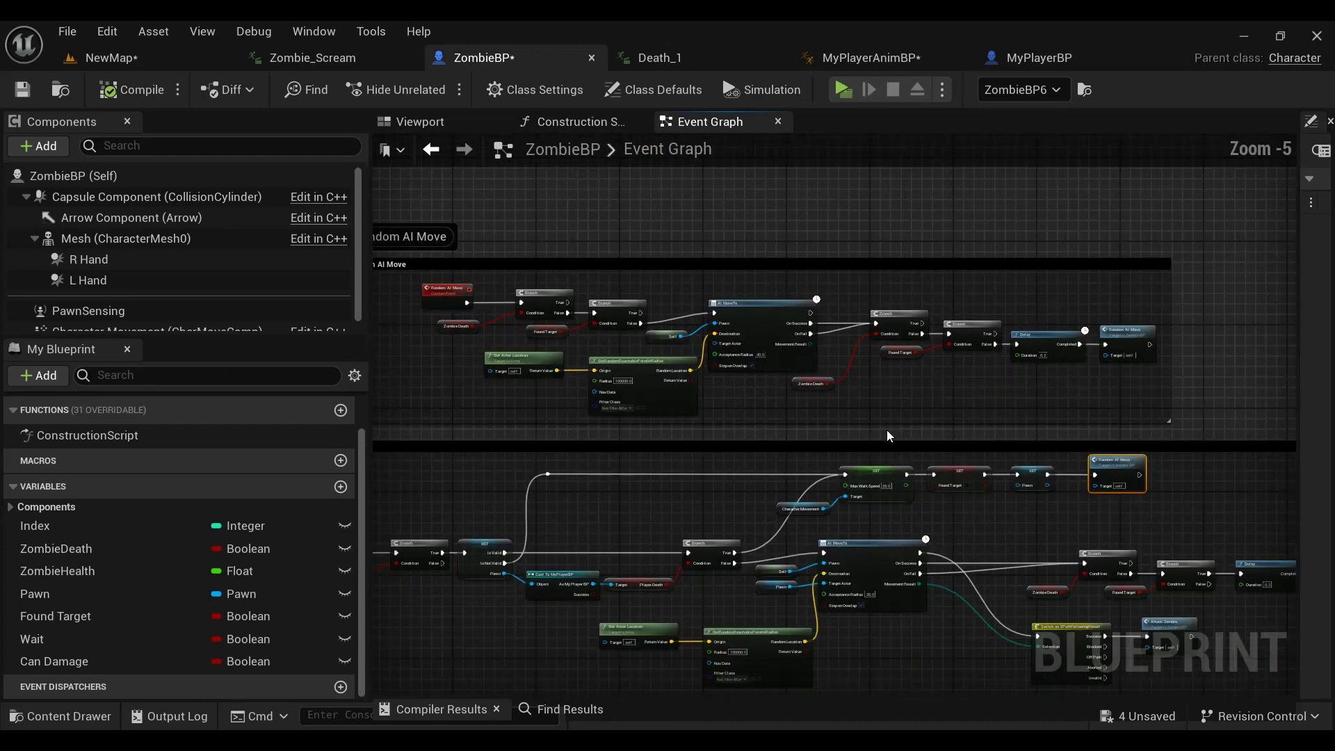
scroll(904, 487, down, 1)
right_drag(951, 542, 1046, 327)
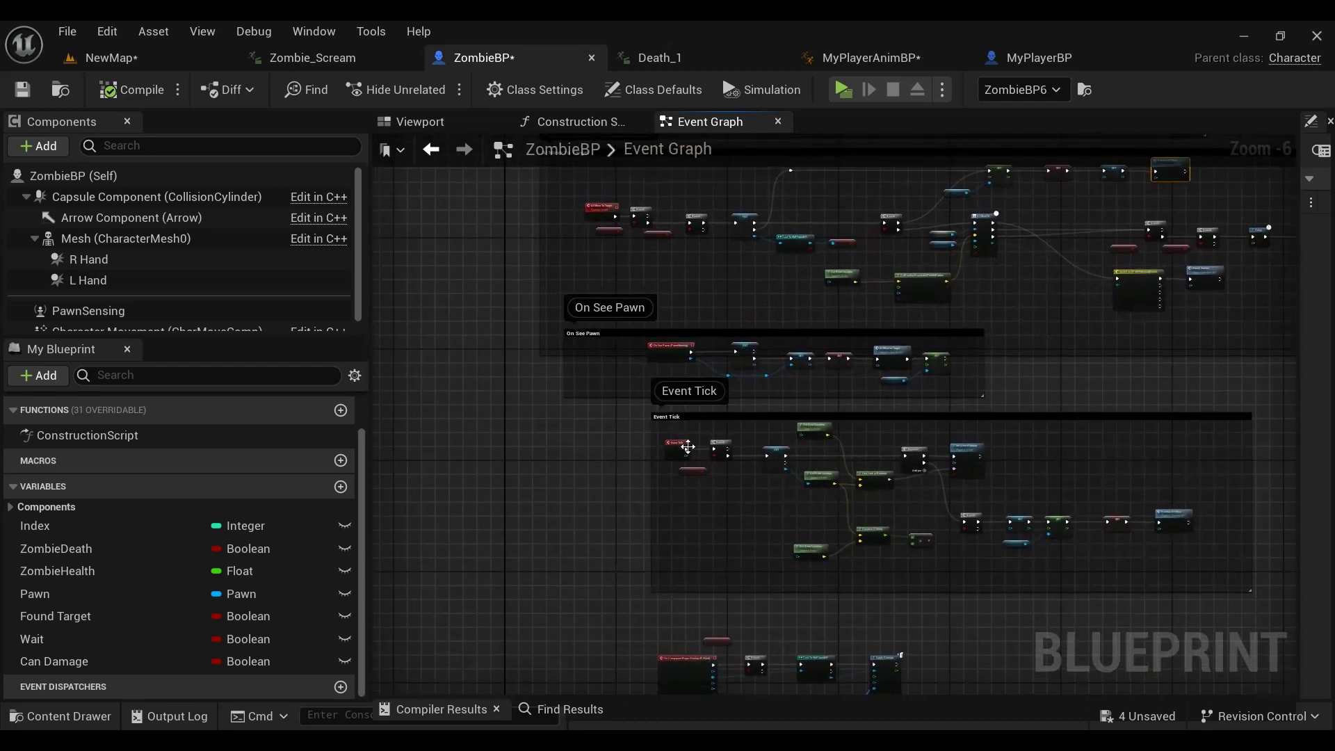
scroll(688, 447, up, 4)
scroll(901, 412, down, 1)
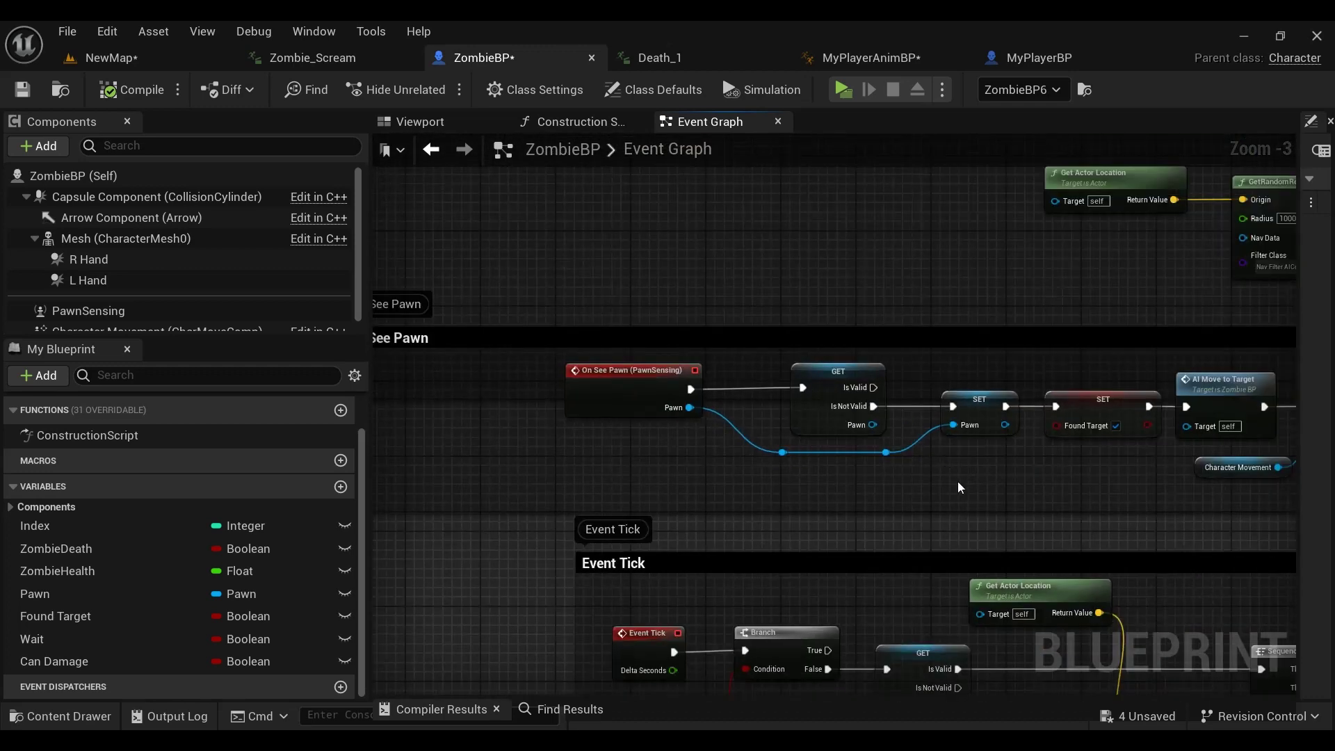
scroll(960, 487, down, 2)
scroll(798, 398, down, 2)
Step: Marquee-select the Event Tick group and its loose nodes and move them down-left
mouse_move(1223, 526)
mouse_down()
mouse_move(648, 367)
mouse_move(655, 409)
mouse_up()
right_drag(933, 695, 960, 588)
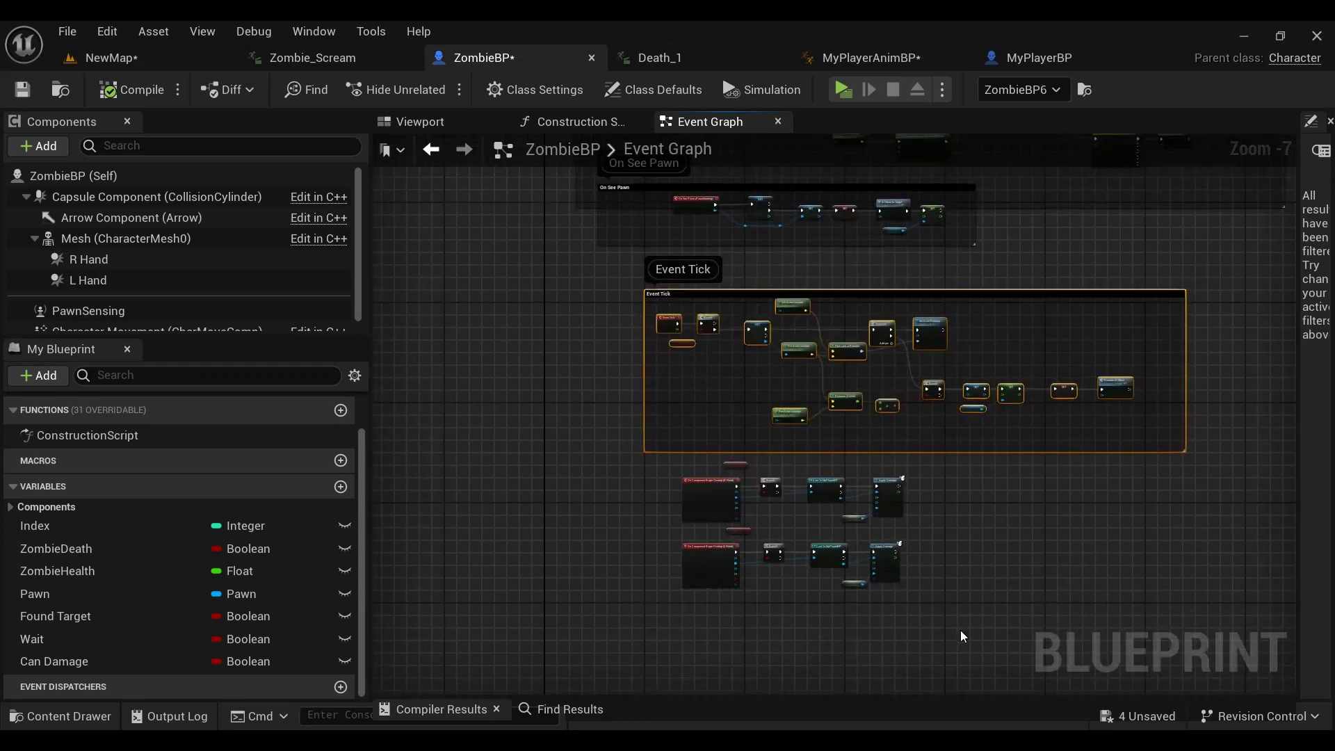
mouse_move(959, 630)
mouse_down()
mouse_move(683, 470)
mouse_move(672, 649)
mouse_up()
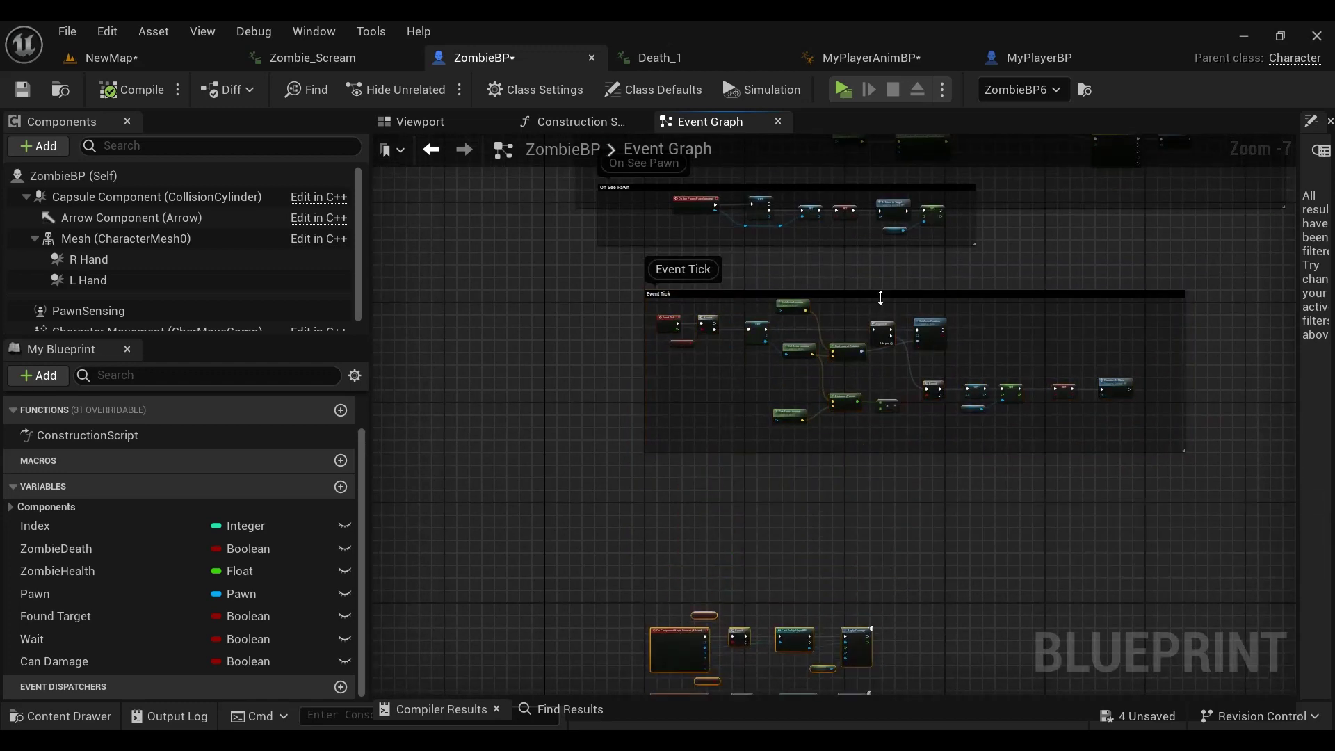
drag(874, 311, 842, 390)
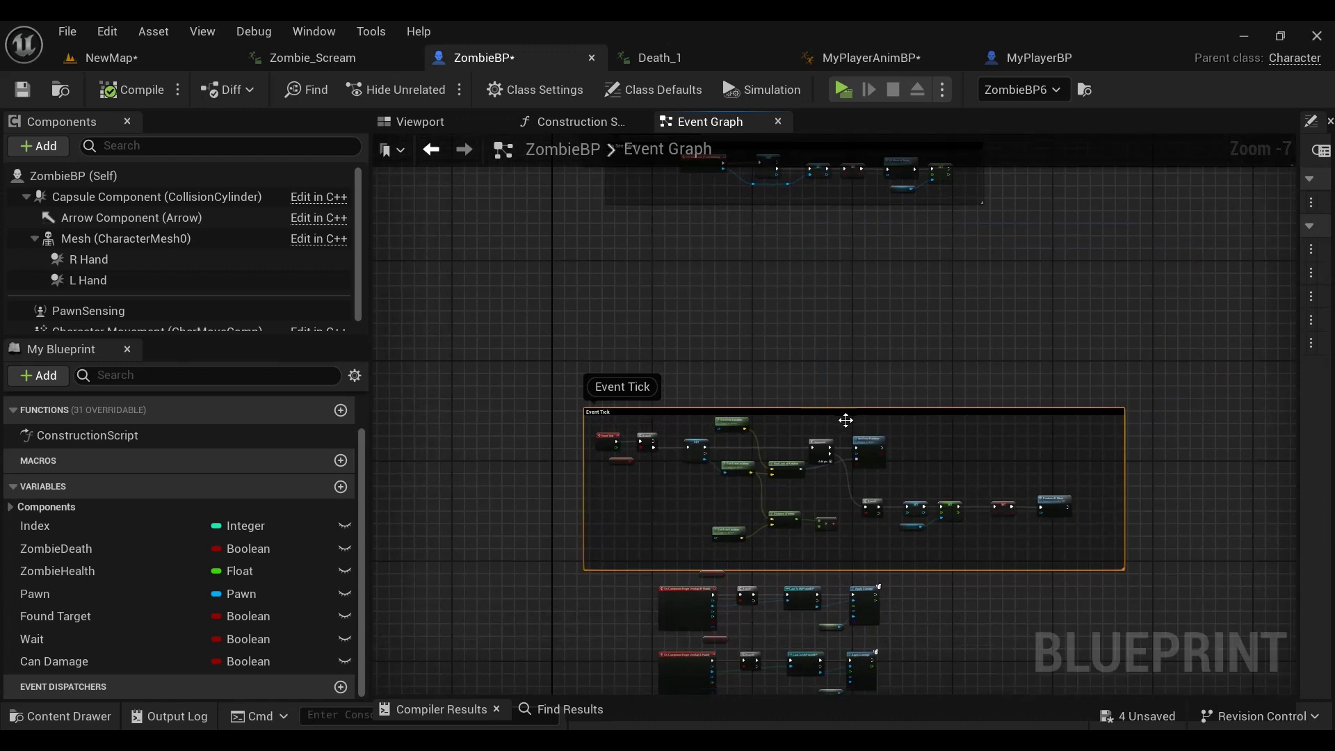
right_drag(795, 320, 792, 494)
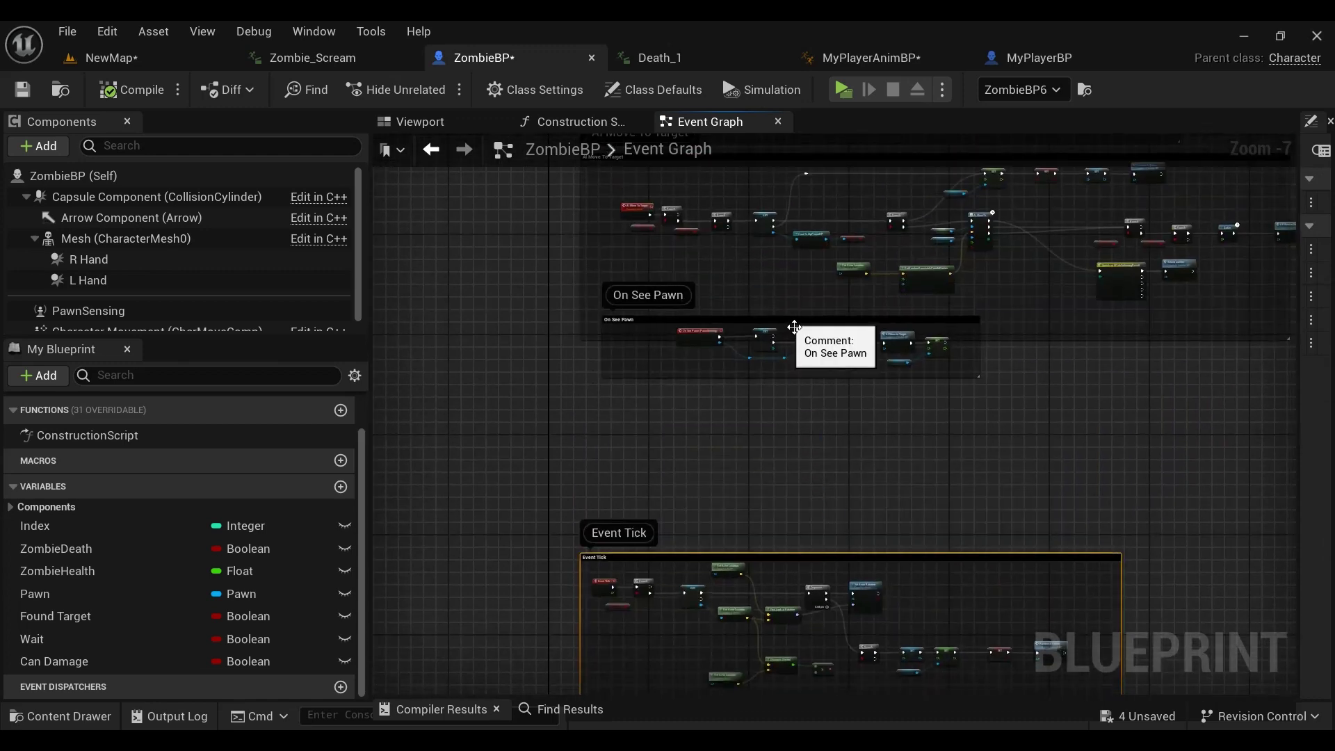
Step: Frame the On See Pawn group and shift its event, GET node and knot to the left
click(795, 327)
key(Home)
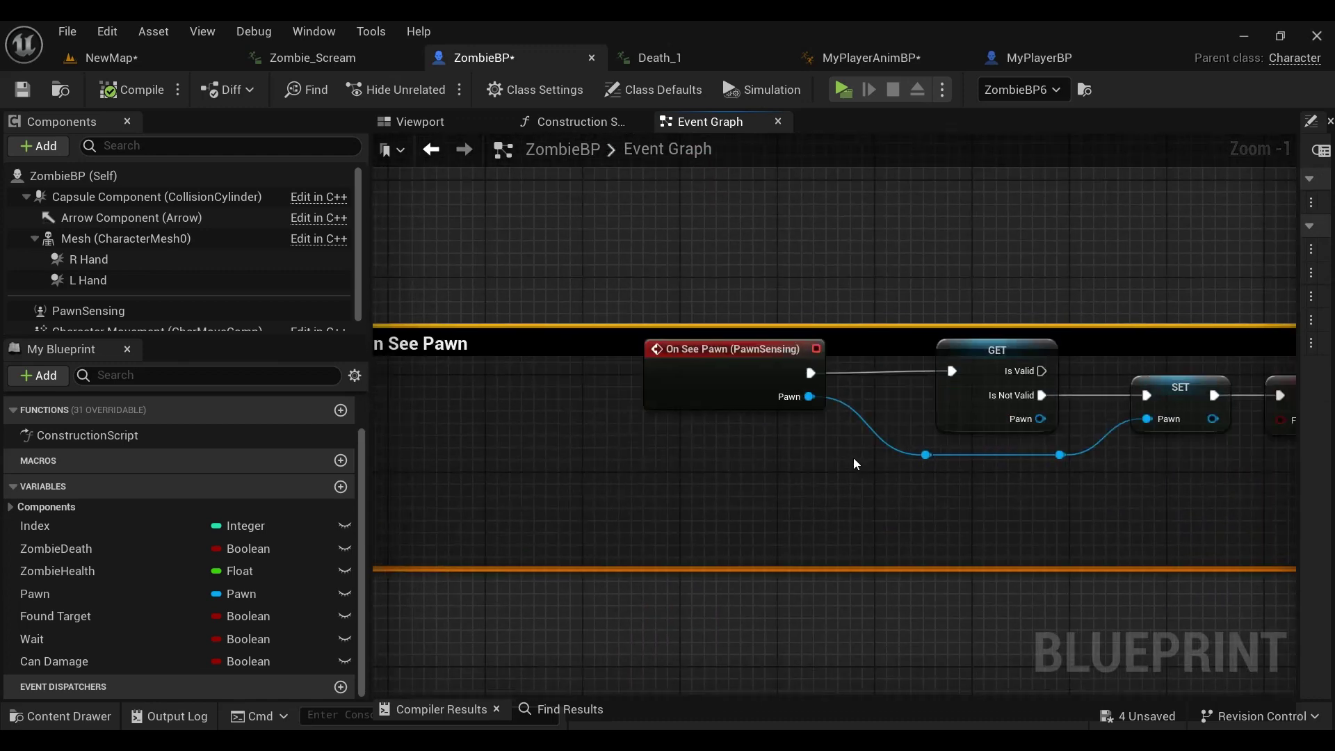
drag(832, 341, 769, 341)
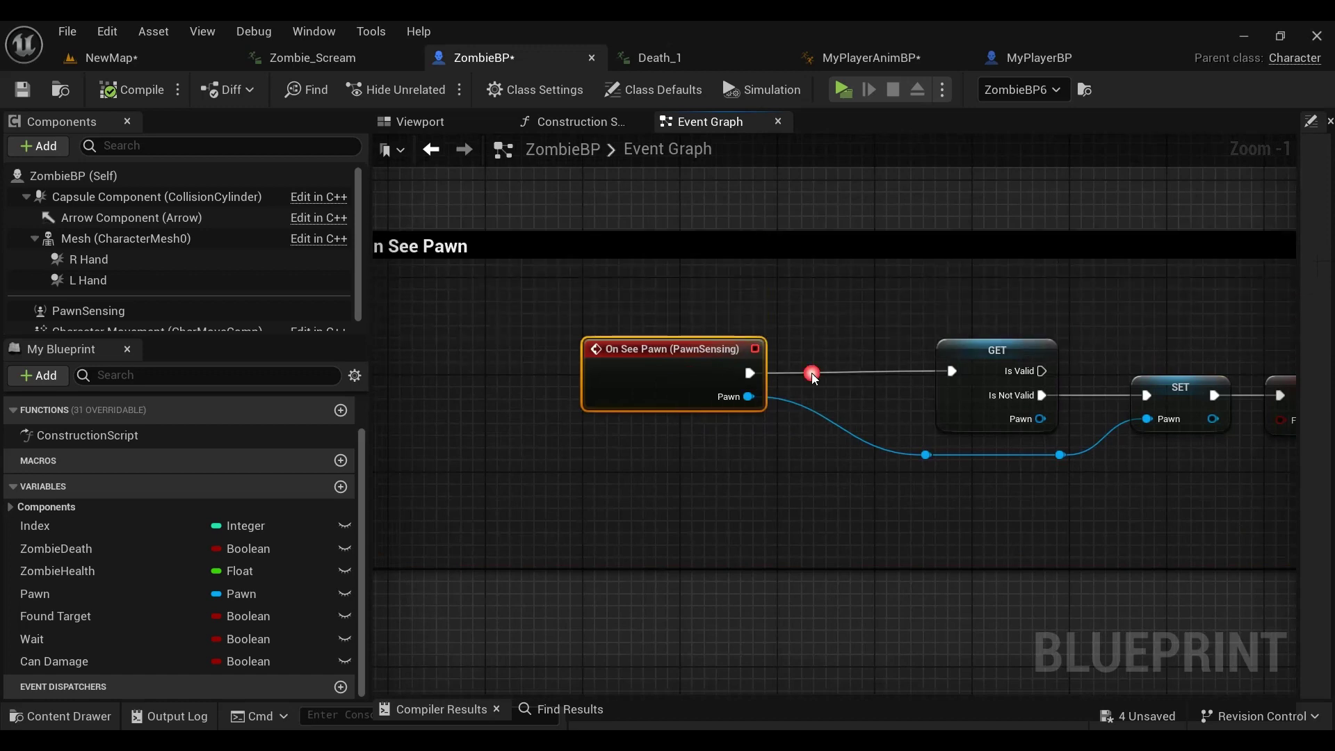
scroll(804, 369, down, 1)
right_drag(805, 369, 748, 497)
scroll(748, 497, down, 2)
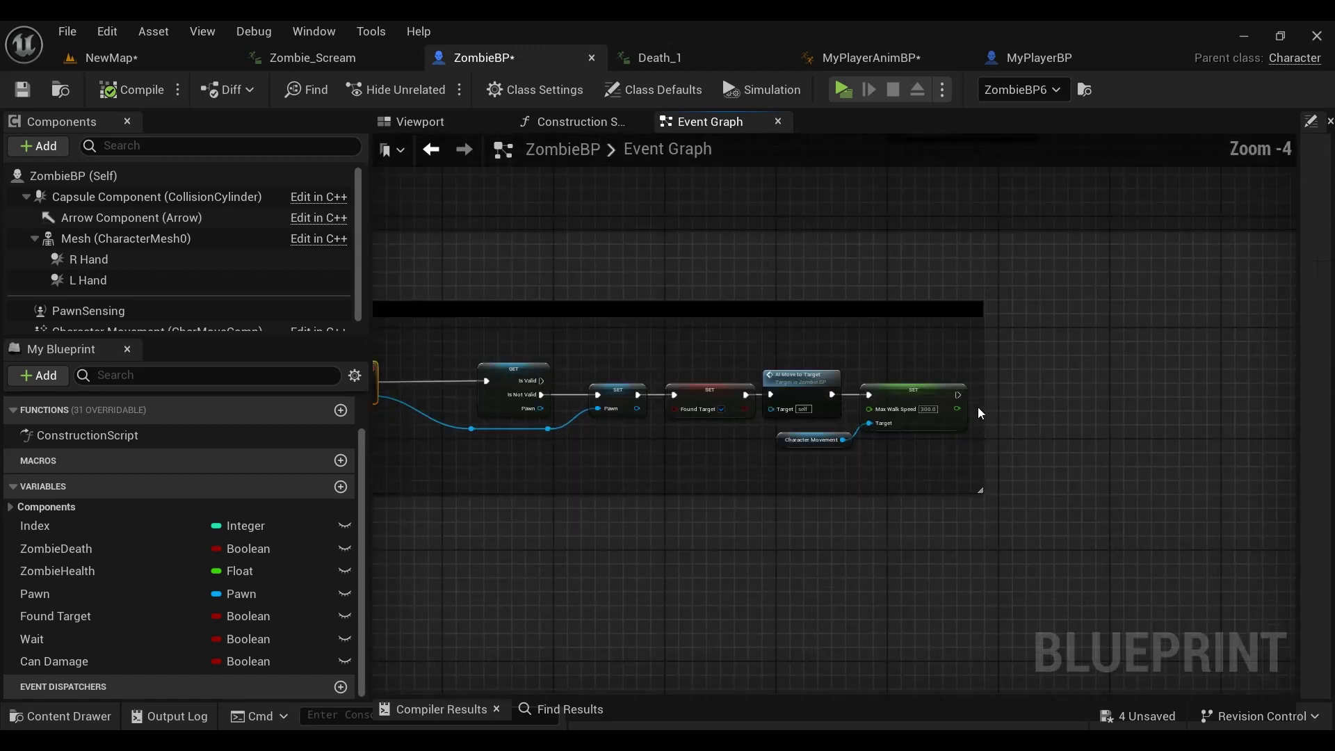
right_drag(989, 409, 896, 527)
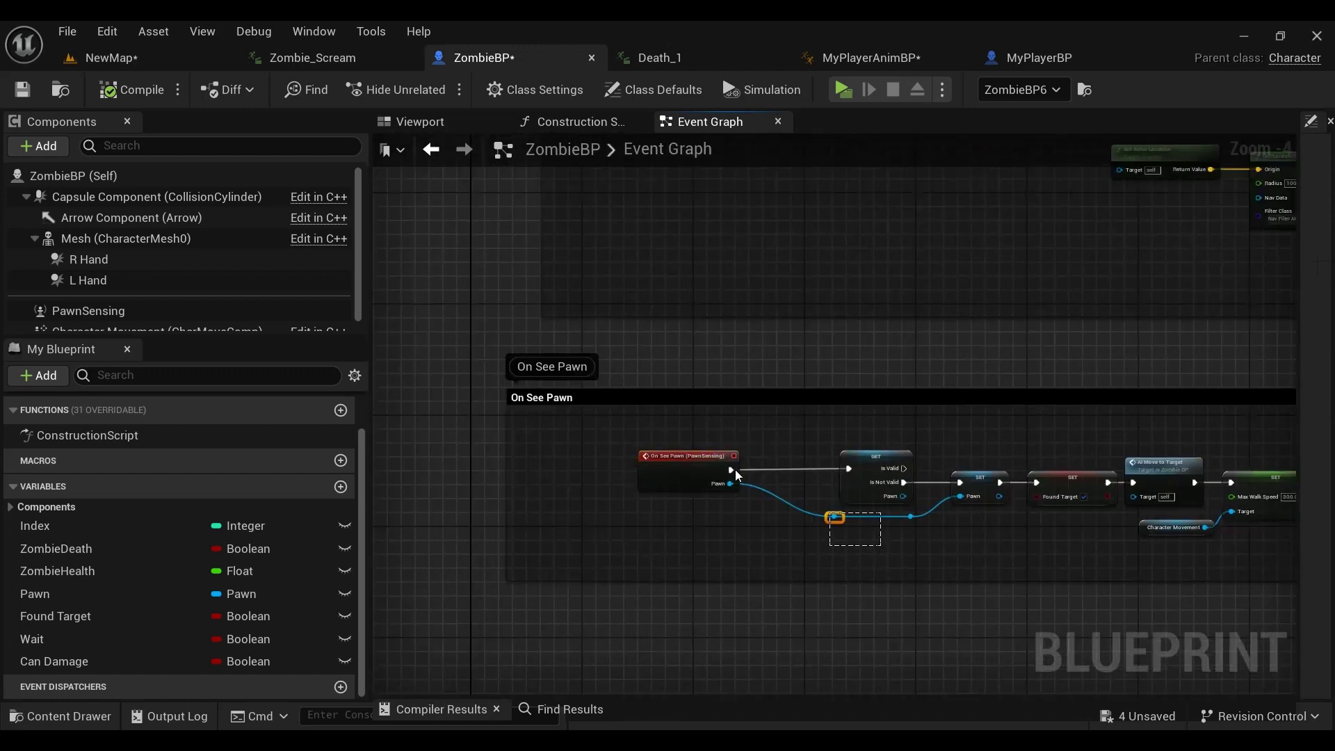
drag(656, 470, 525, 471)
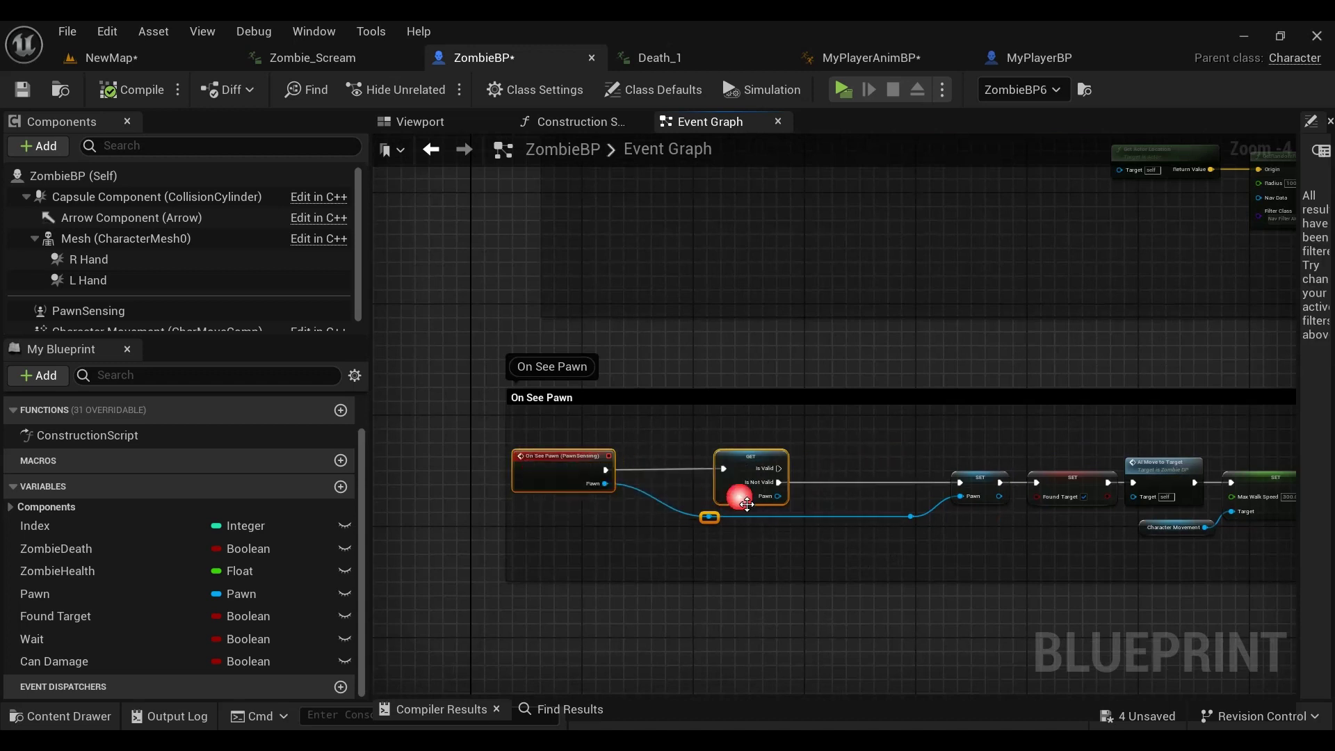
scroll(746, 503, up, 3)
Step: From GET's Pawn output, search 'cast to my' and add a Cast To MyPlayerBP node
drag(737, 464, 776, 529)
text(c)
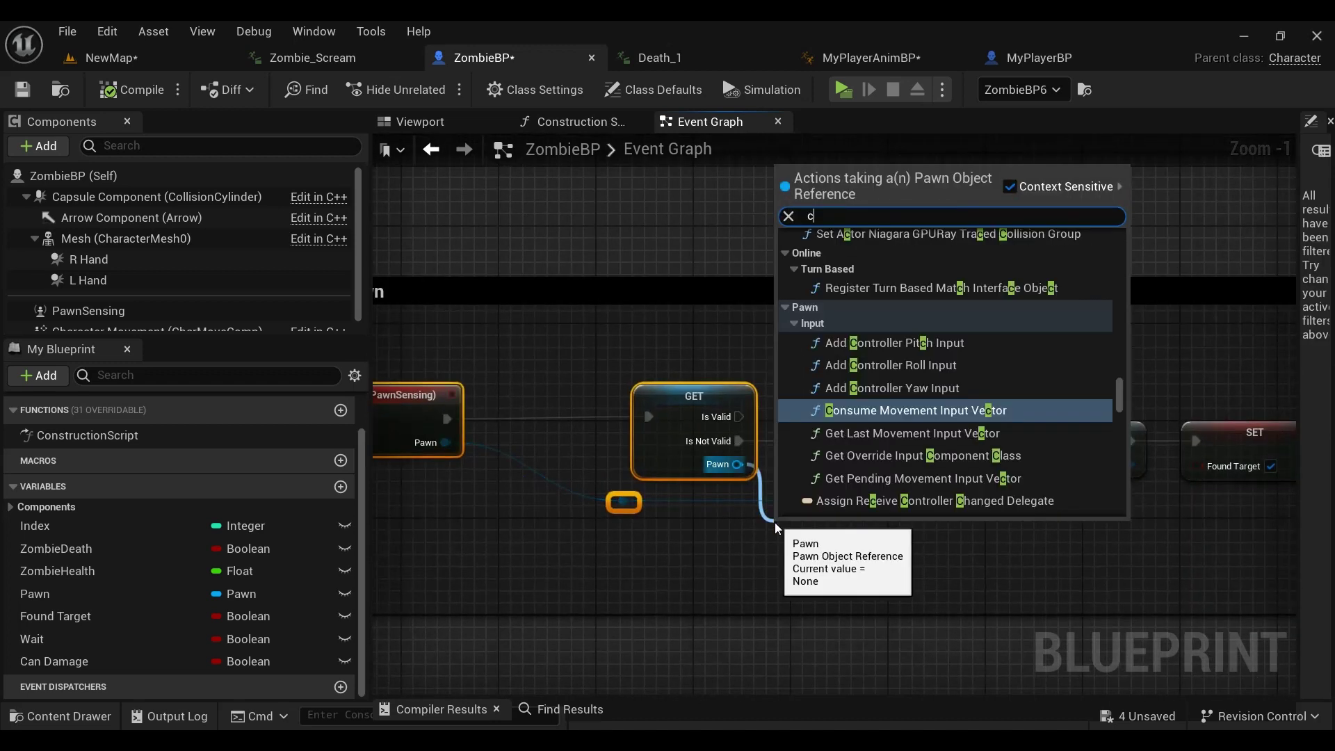
text(ast to)
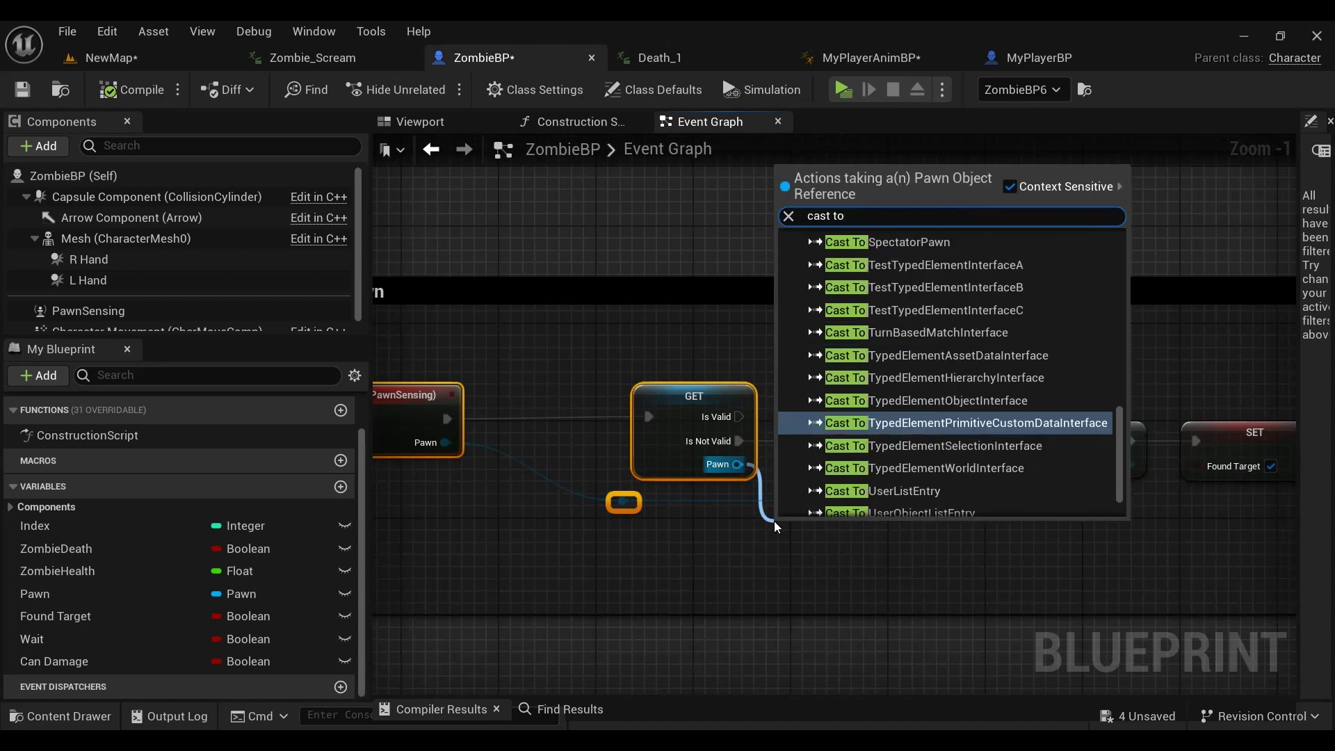
text( my)
click(884, 278)
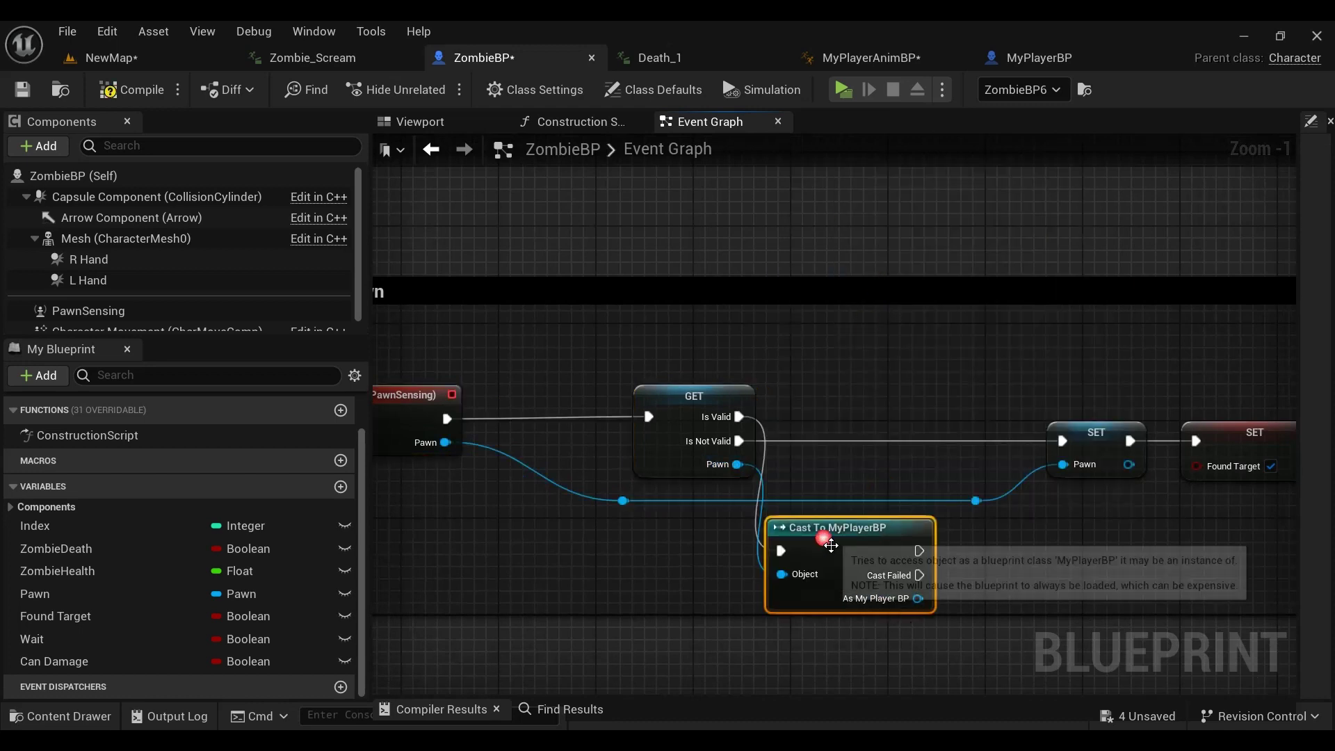
Step: Toggle the cast to pure and back to impure, abandoning a 'dea' node search
right_click(824, 539)
click(907, 535)
drag(907, 536, 1016, 560)
text(dea)
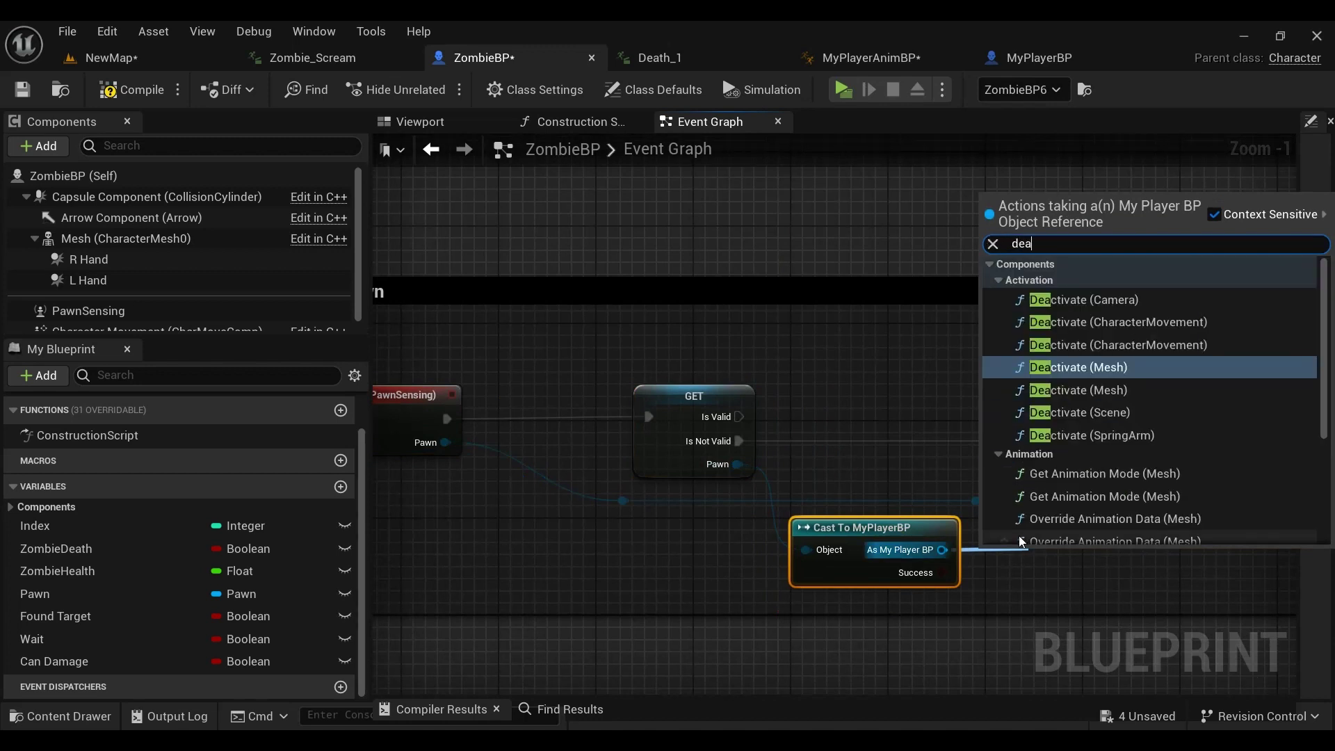
key(Escape)
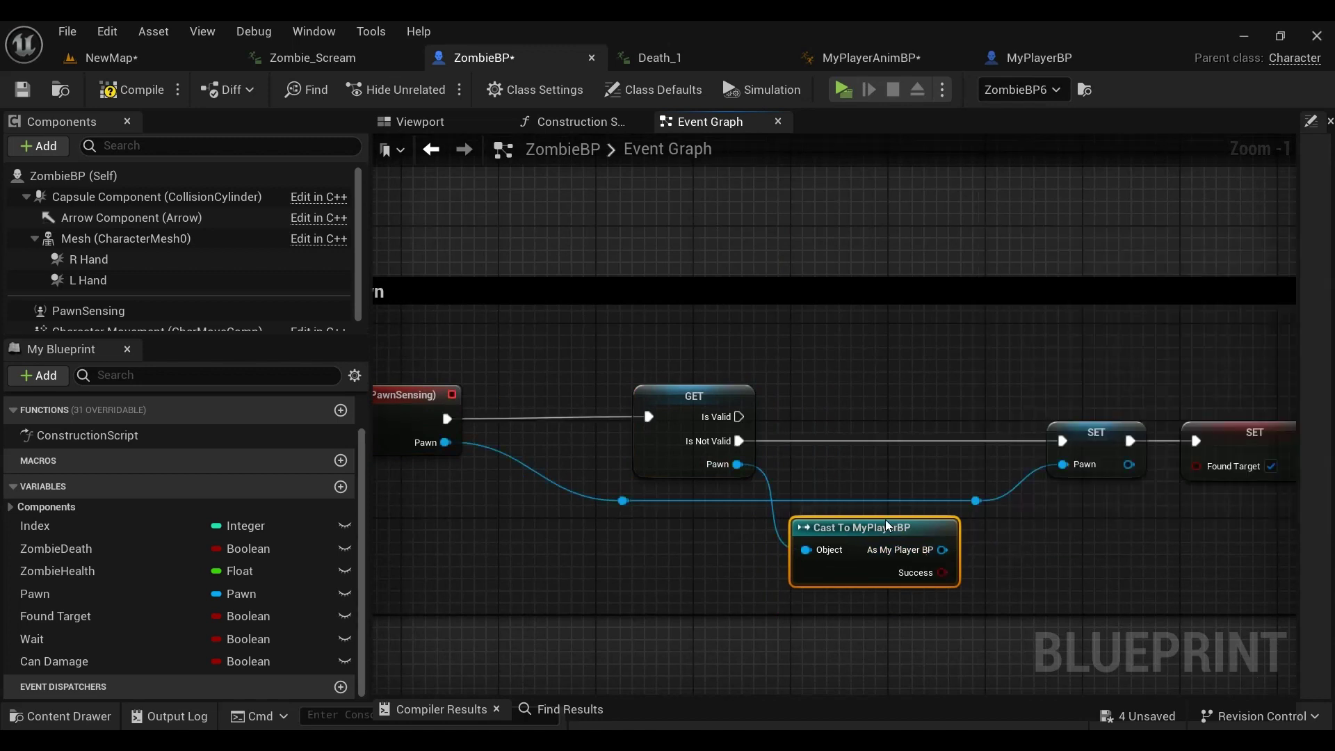
right_click(887, 538)
click(917, 506)
Step: Move the Cast To MyPlayerBP node up into the On See Pawn exec chain
drag(856, 540, 848, 428)
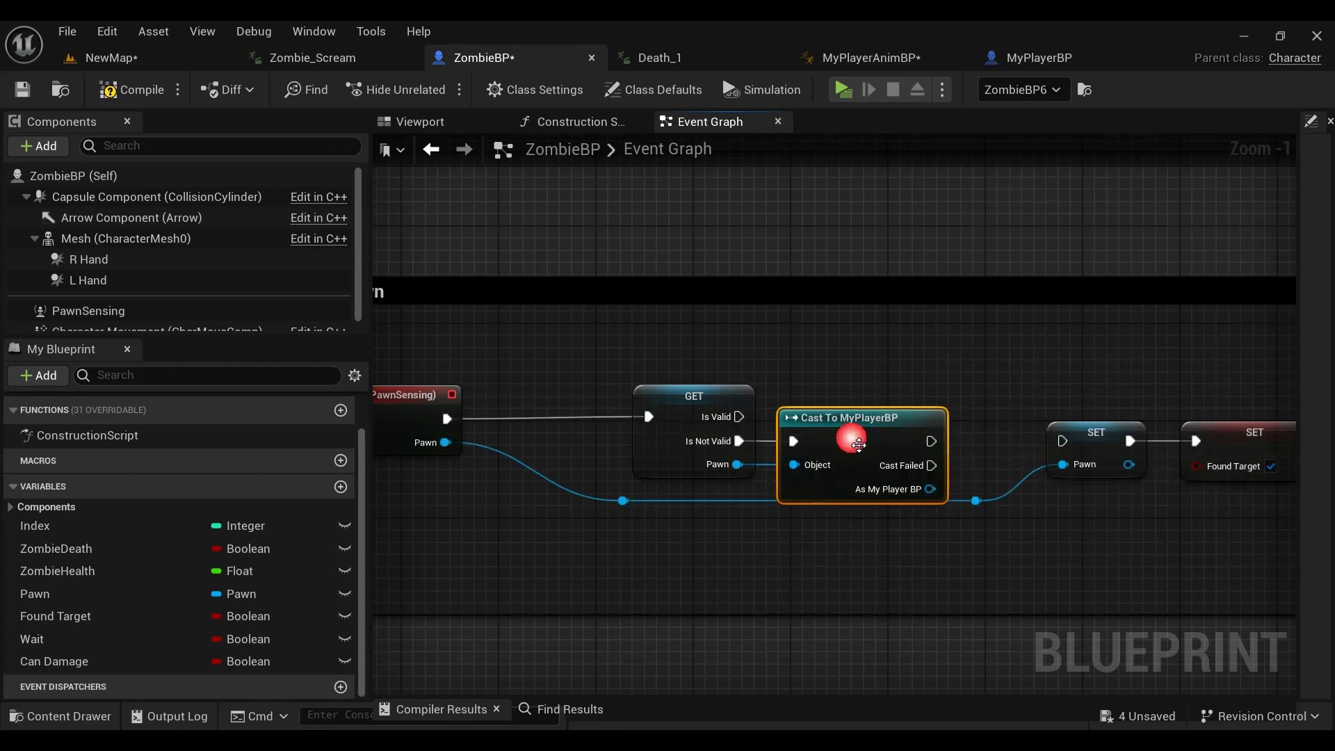
mouse_move(795, 549)
right_down()
mouse_move(932, 525)
mouse_move(843, 523)
right_up()
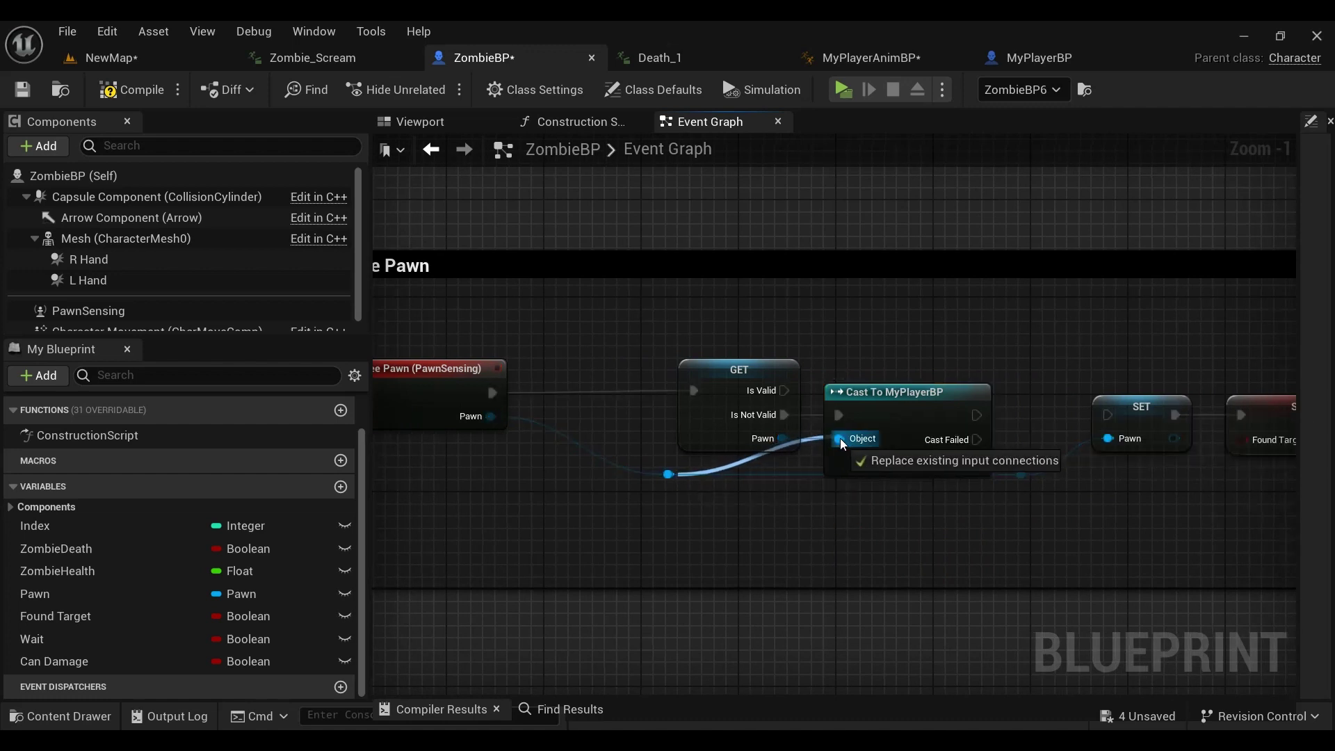
drag(897, 427, 908, 427)
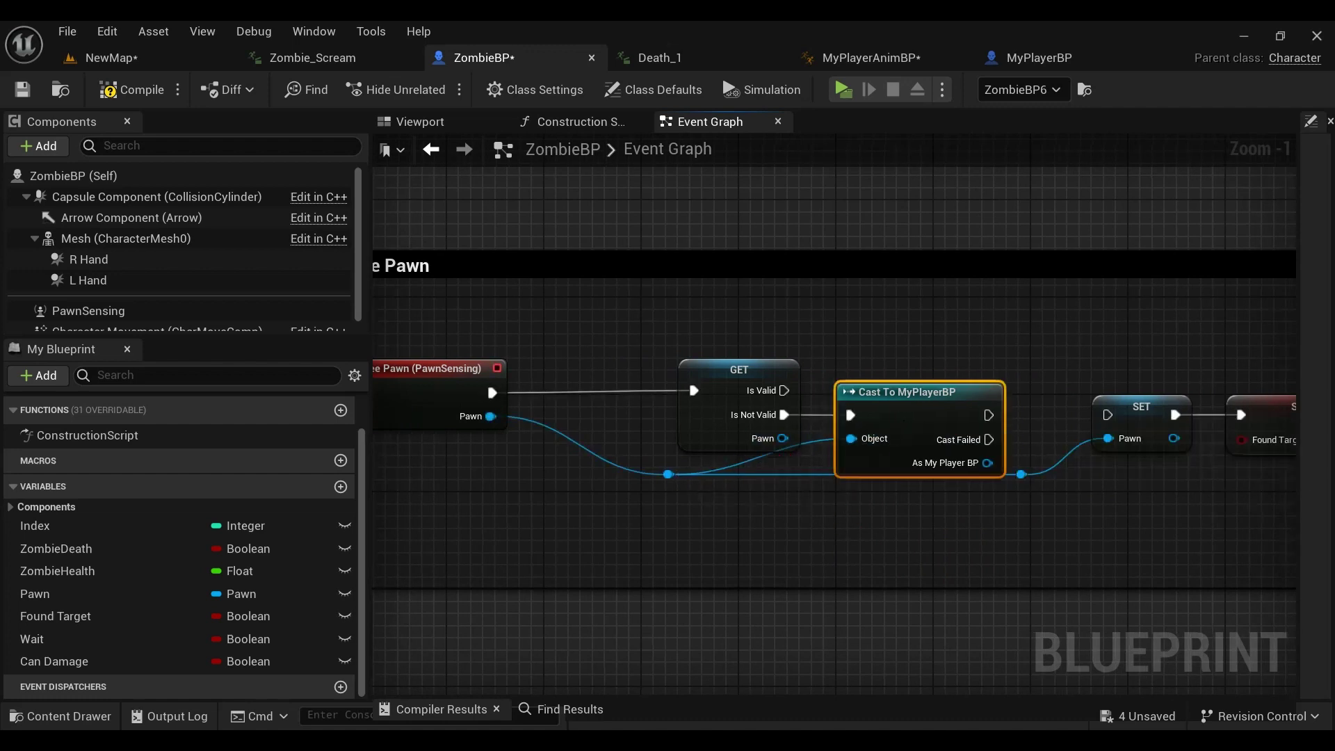
right_drag(987, 463, 881, 453)
Step: From As My Player BP, search 'deat' and add a Get Player Death node
drag(881, 453, 907, 517)
text(dea)
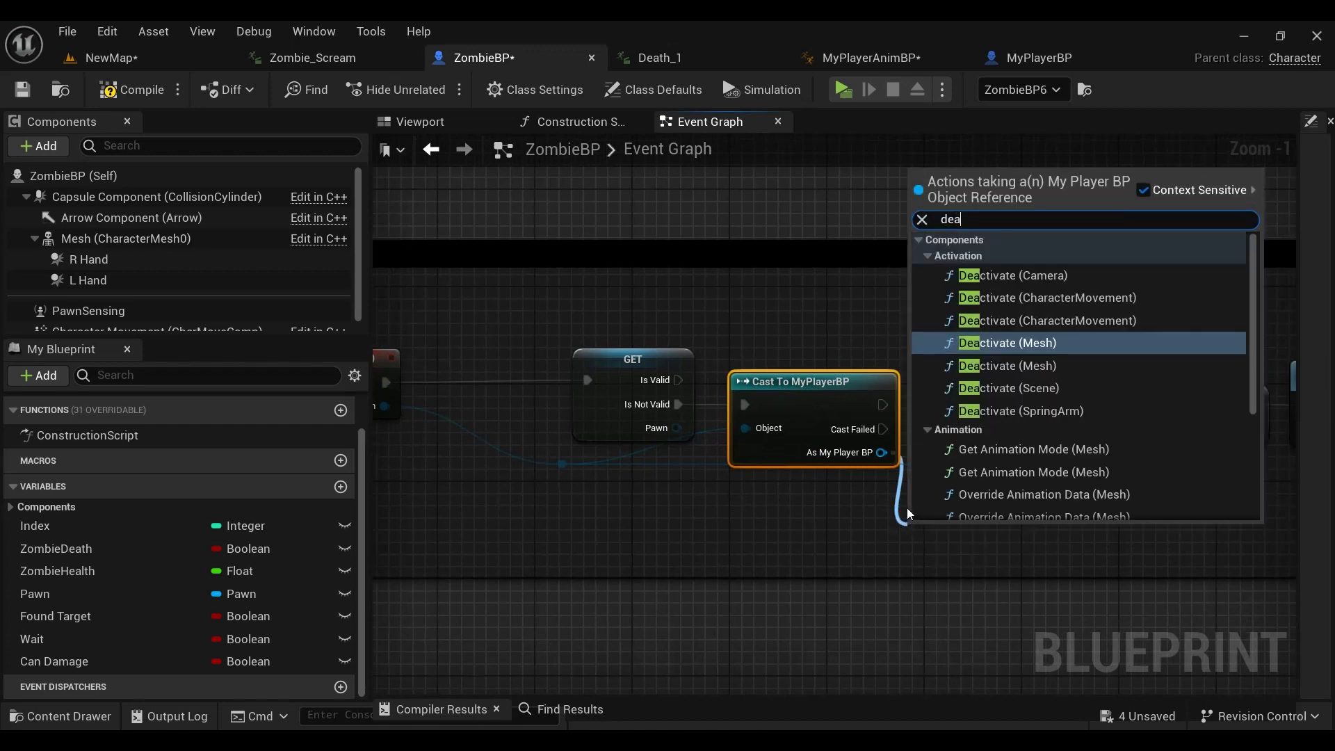
text(t)
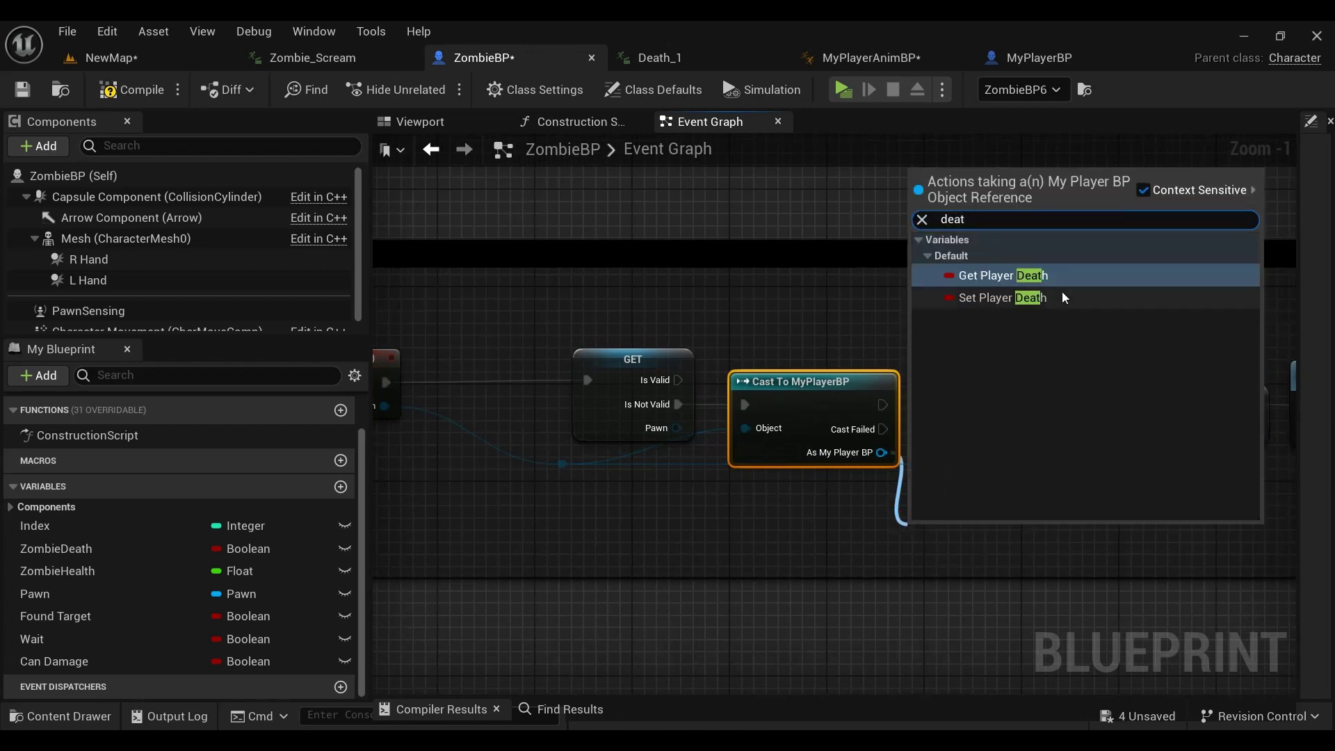
key(Return)
scroll(1043, 322, down, 2)
right_drag(1191, 461, 1028, 462)
Step: Shift the SET and AI Move nodes right to make room, and use the stray Do N node's context menu
drag(1144, 474, 786, 363)
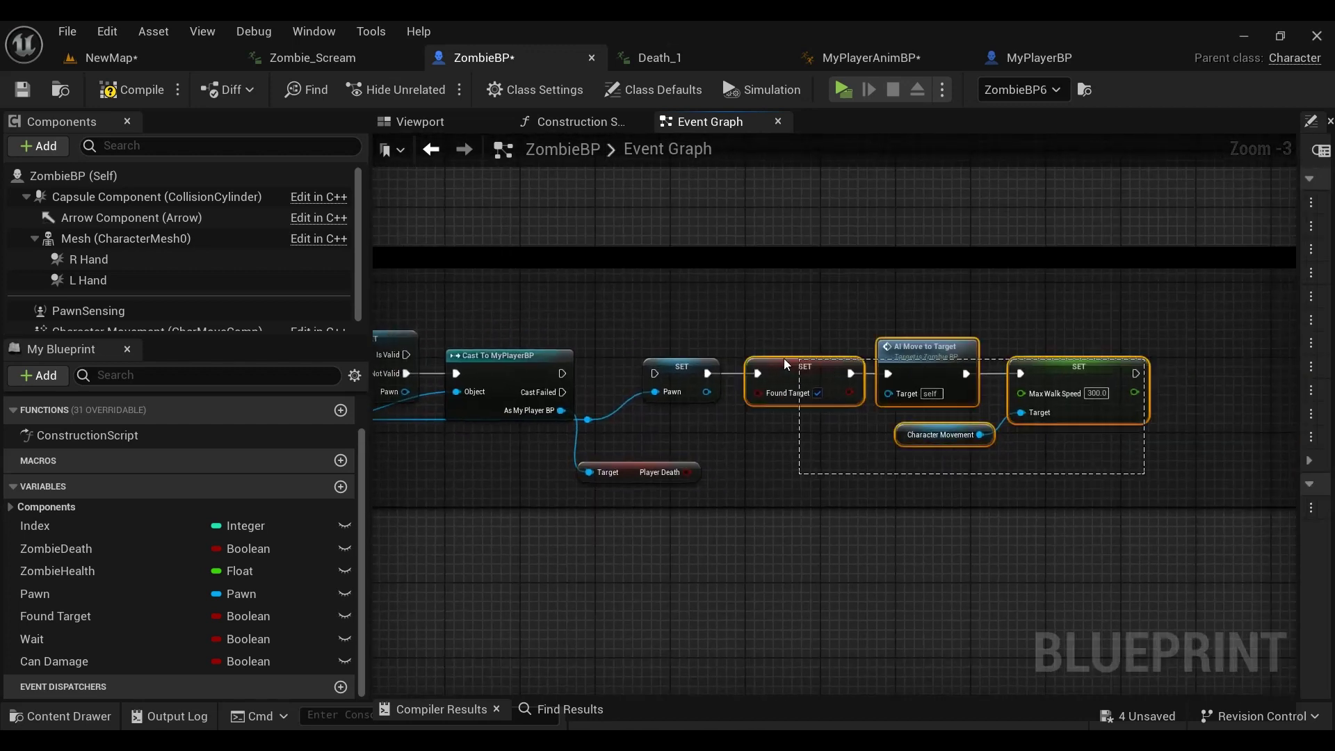
drag(866, 380, 866, 381)
key(Escape)
drag(677, 379, 891, 379)
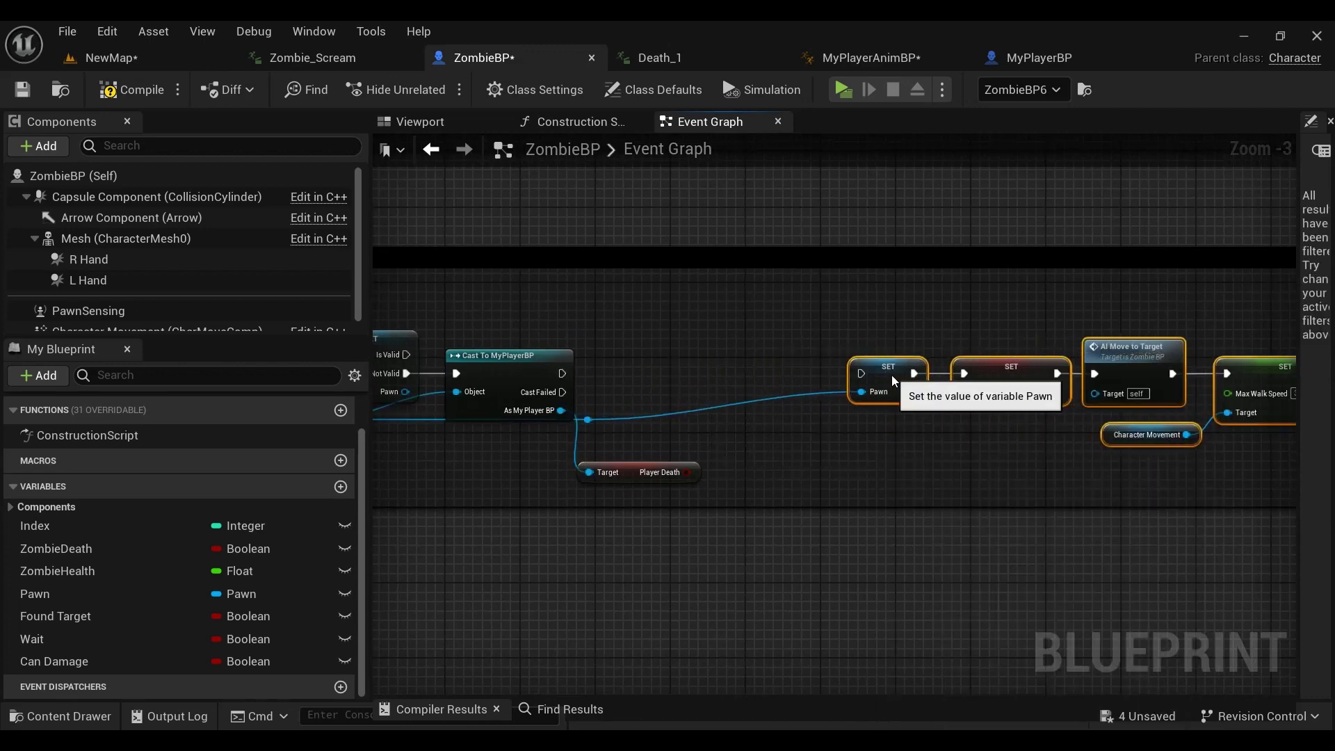
right_drag(693, 397, 835, 397)
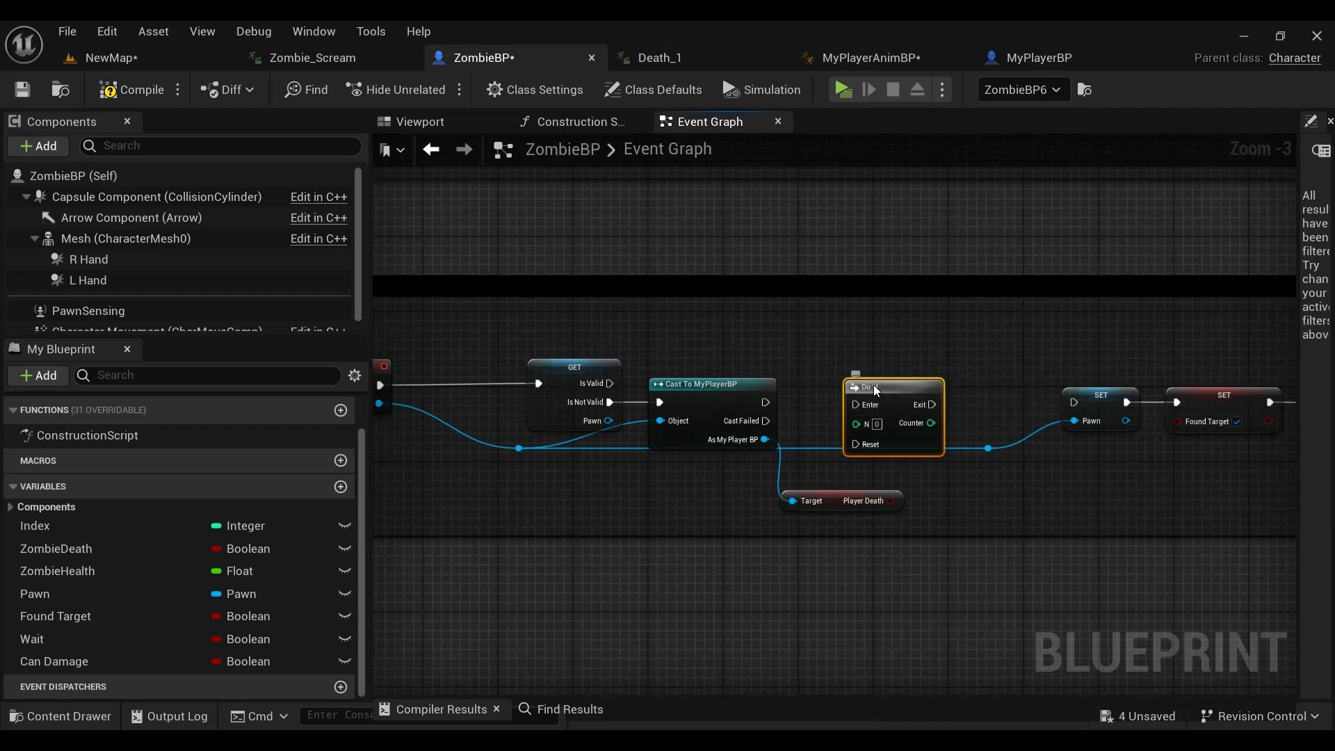
right_click(876, 391)
click(945, 263)
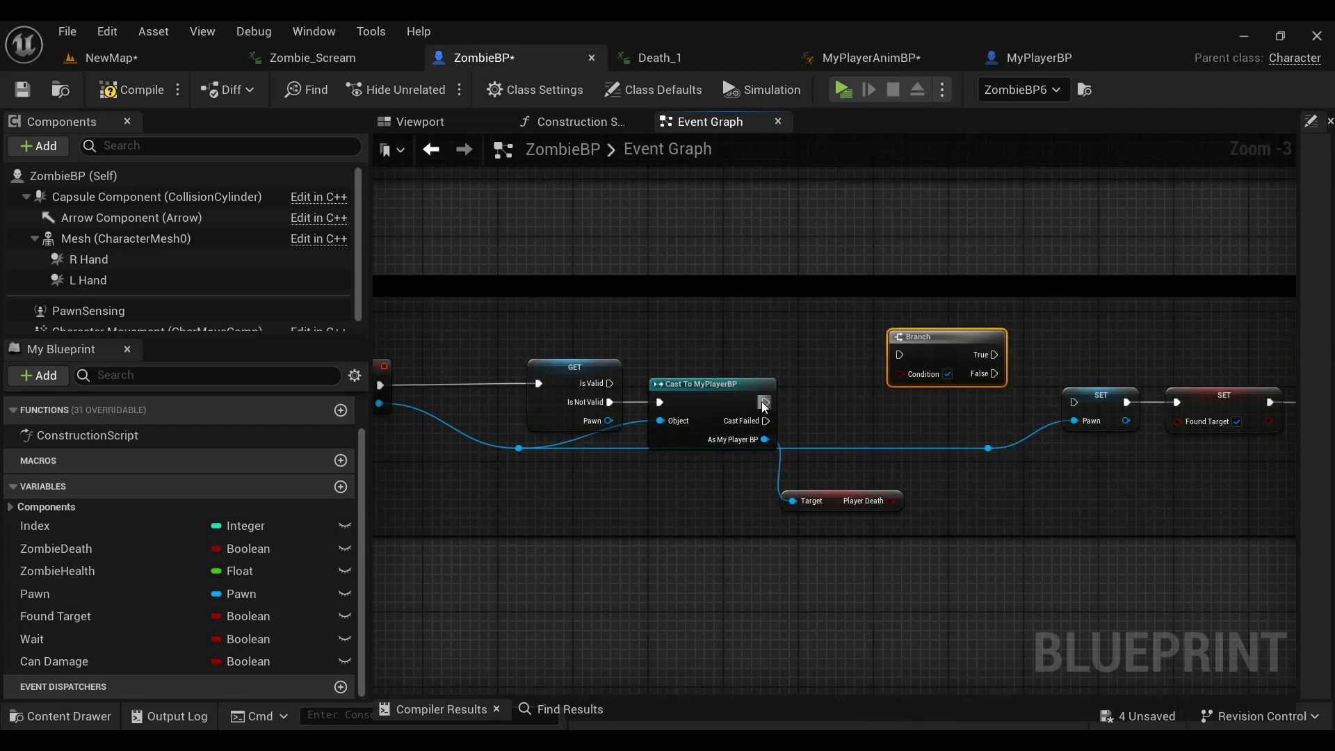
Step: Place the Branch between the cast and SET Pawn, with Player Death nearby and False wired to SET Pawn
drag(913, 357, 937, 405)
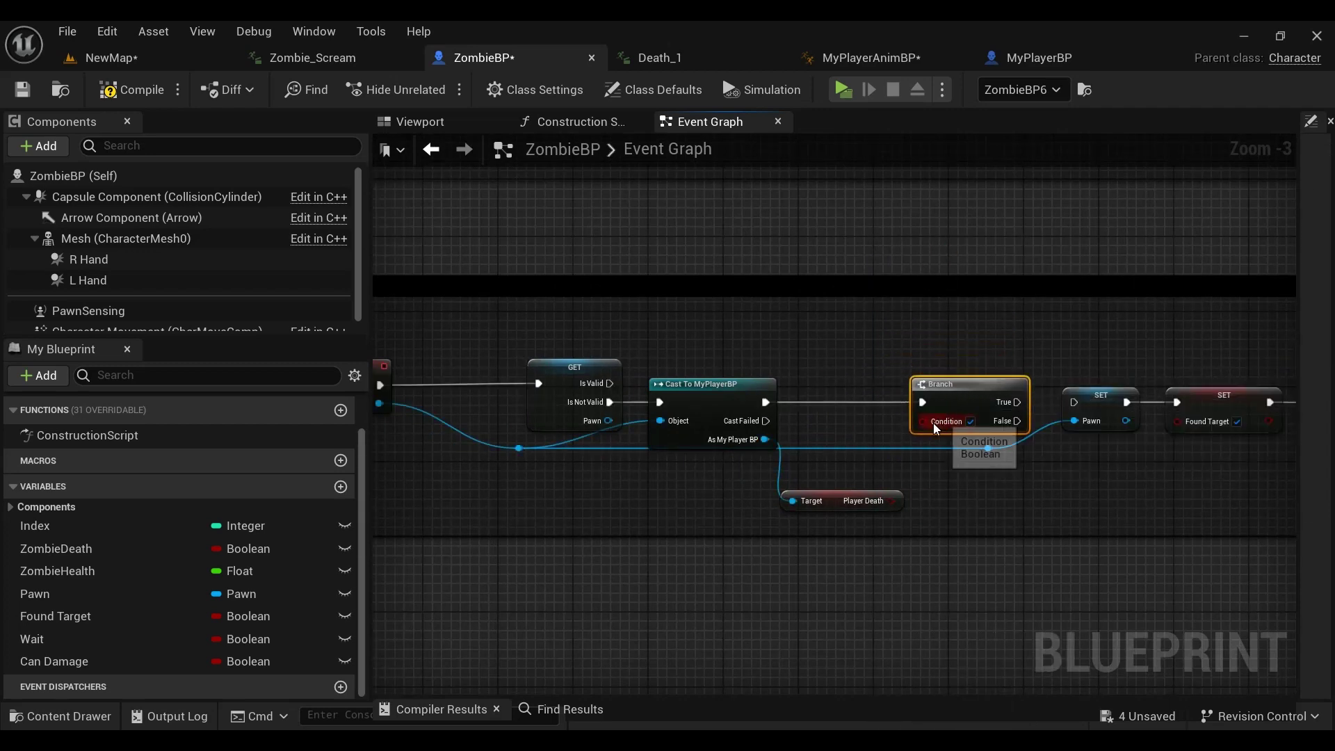
drag(845, 518, 852, 490)
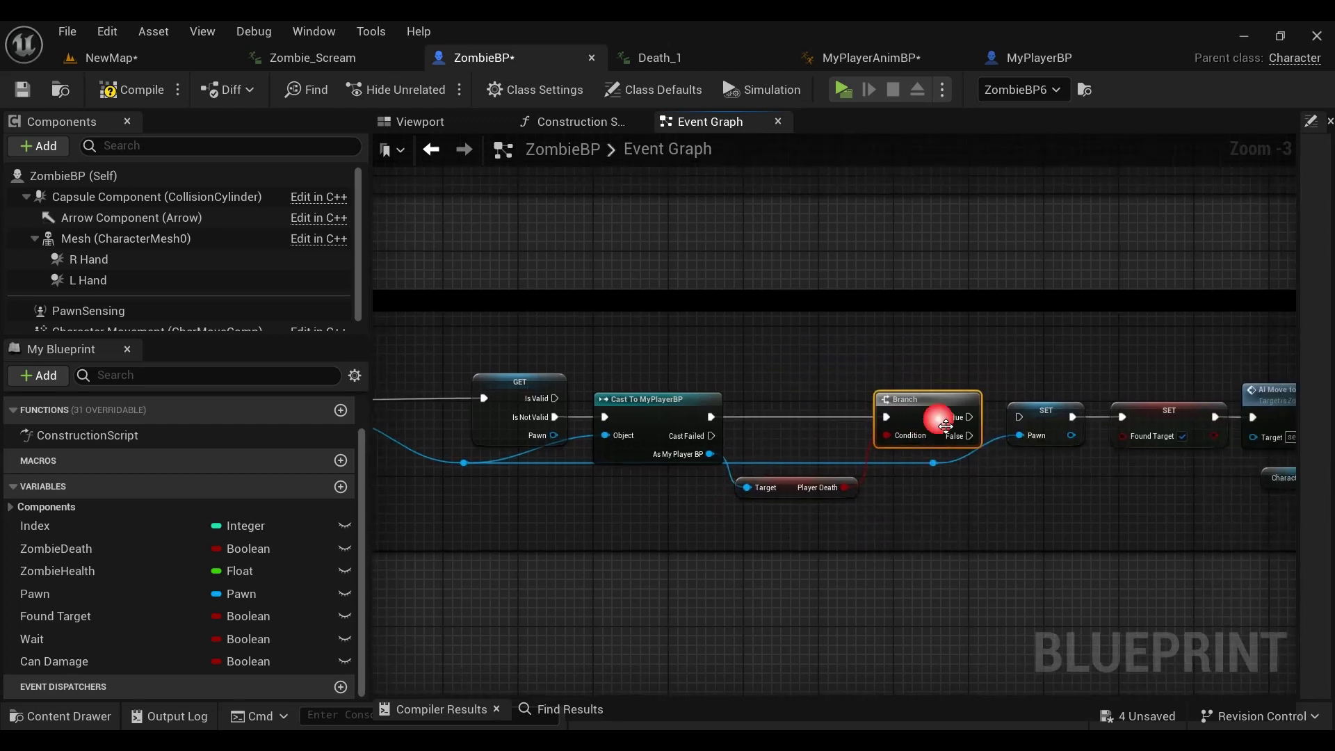
mouse_move(1006, 421)
mouse_down()
mouse_move(1024, 412)
mouse_move(1012, 418)
mouse_up()
right_drag(1004, 441, 814, 417)
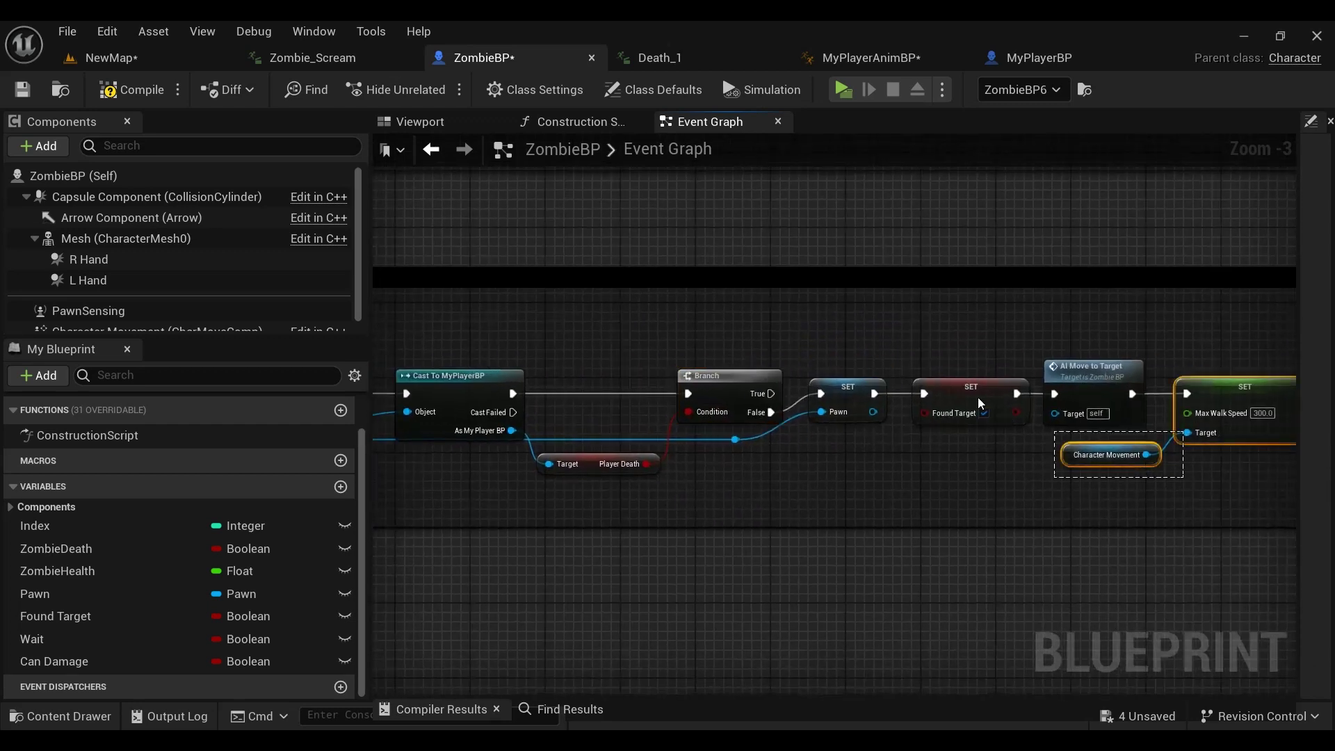
Step: Rearrange the SET, AI Move and Character Movement nodes, then play-test the level
drag(867, 385, 869, 410)
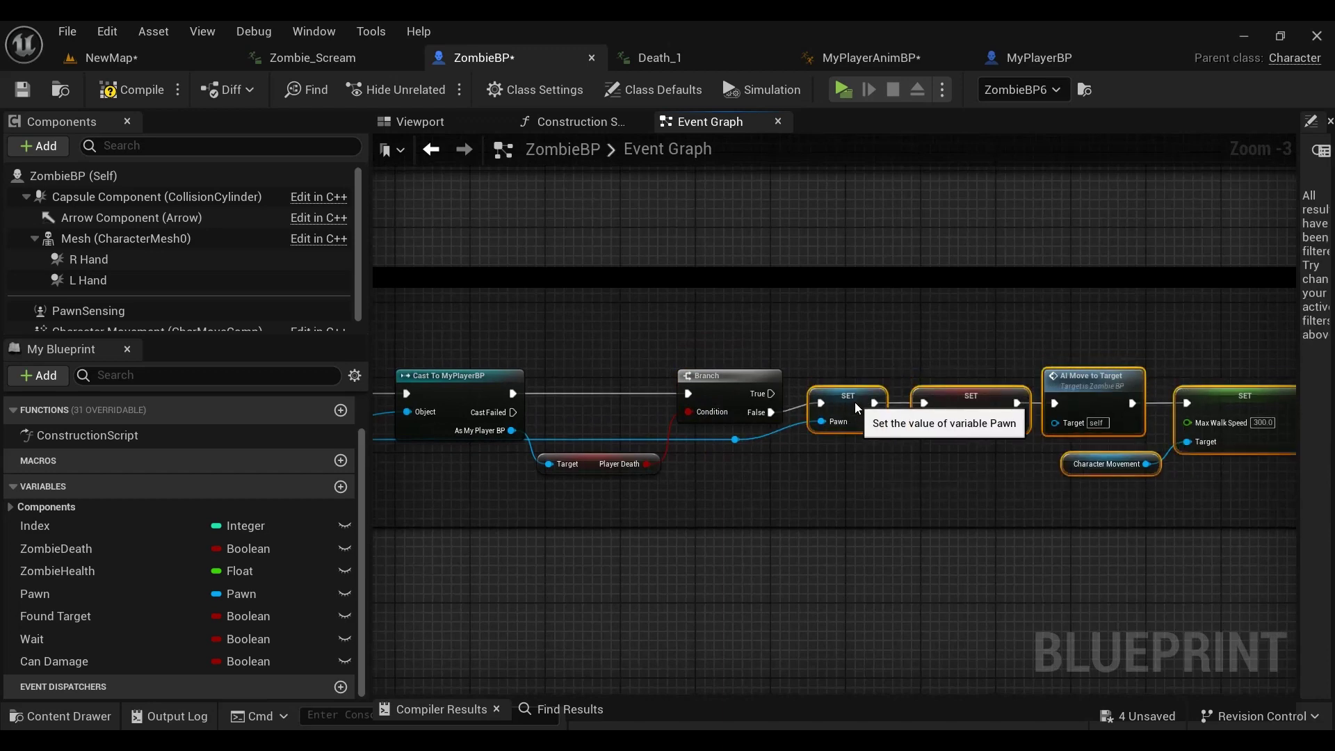
right_drag(759, 472, 923, 452)
click(899, 424)
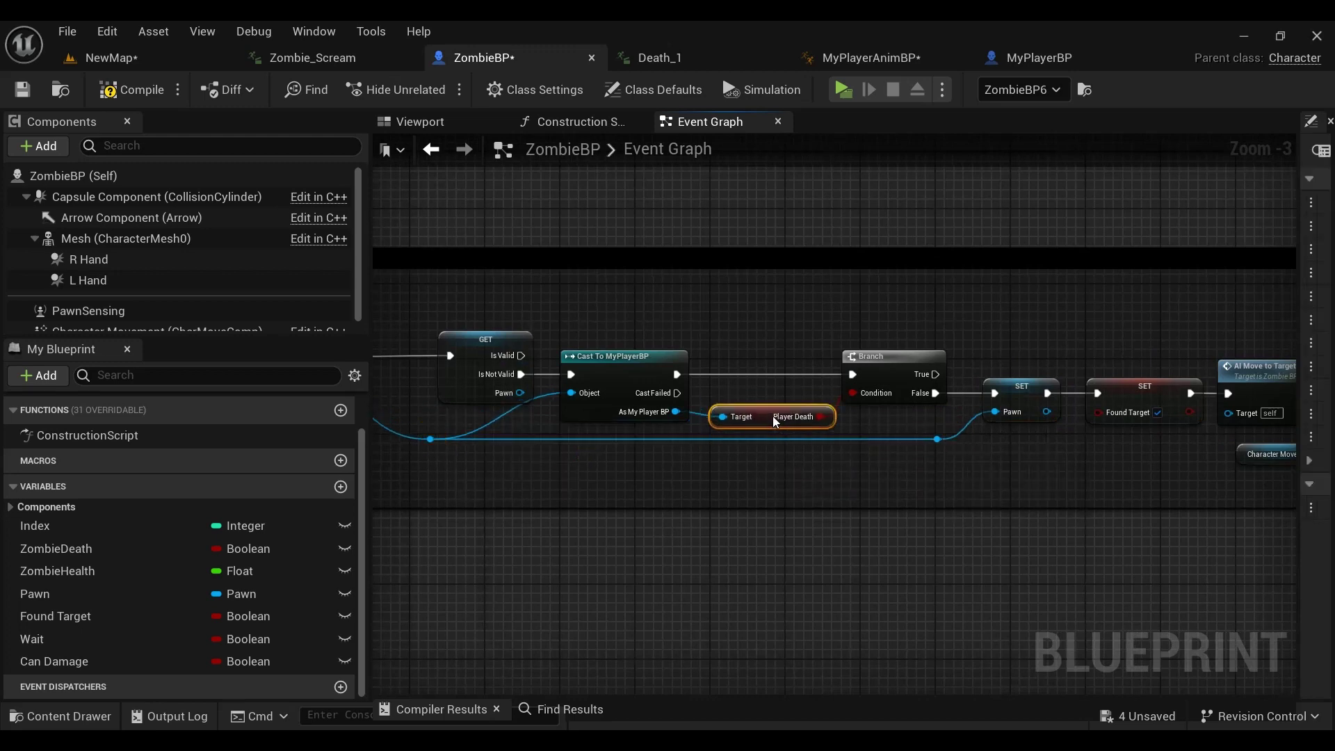
mouse_move(776, 421)
right_down()
mouse_move(1002, 432)
mouse_move(880, 420)
right_up()
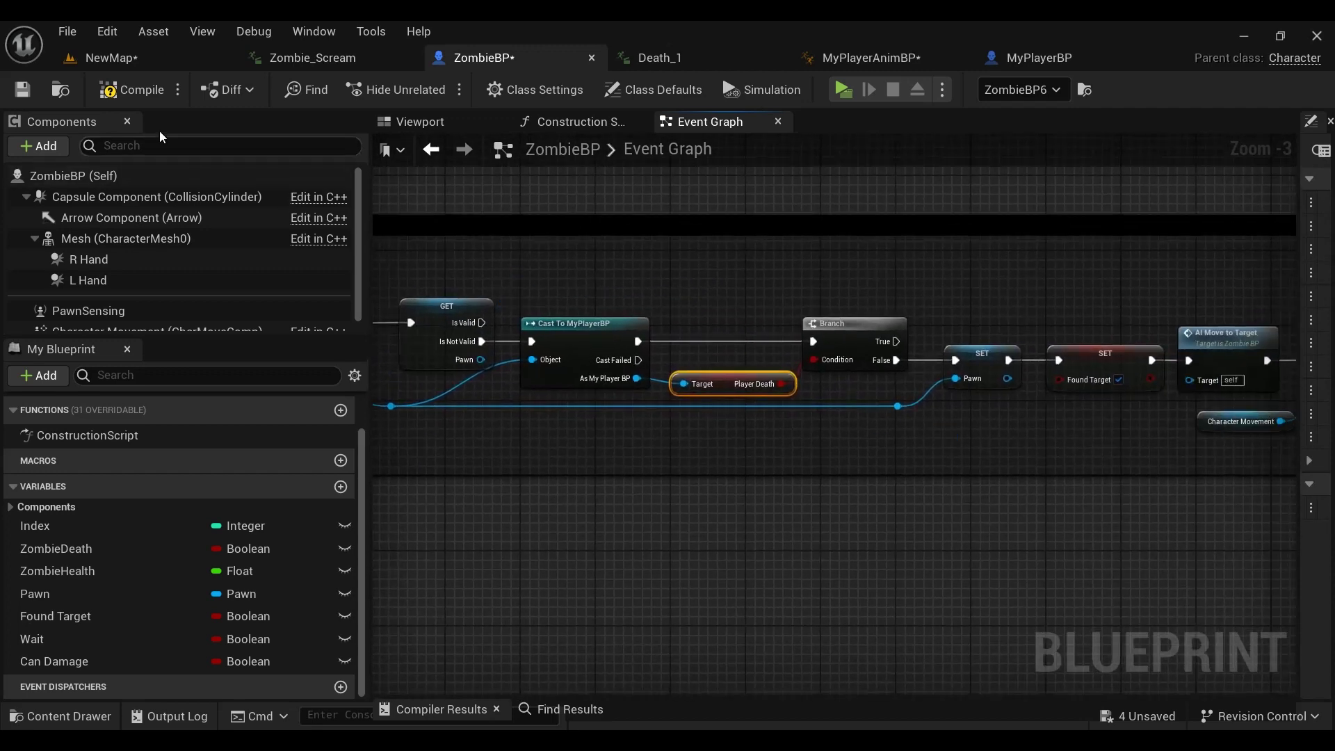
click(841, 99)
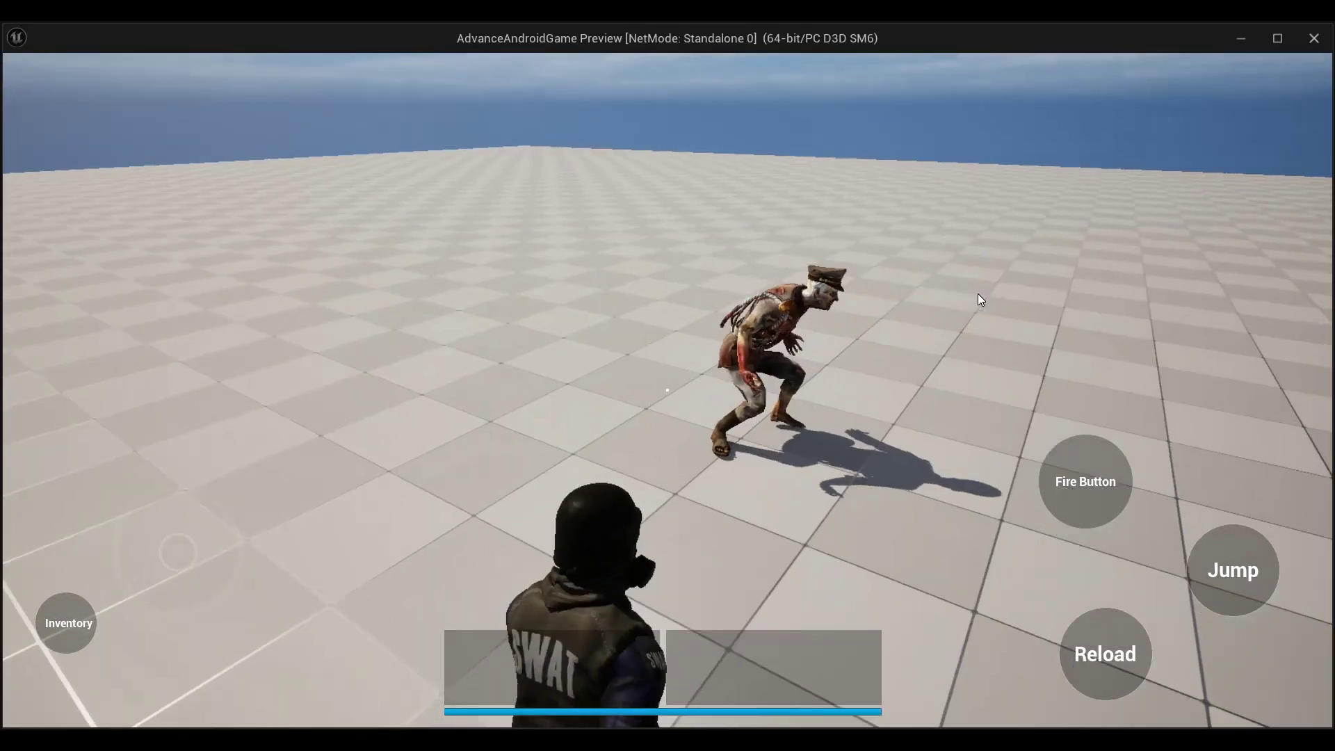